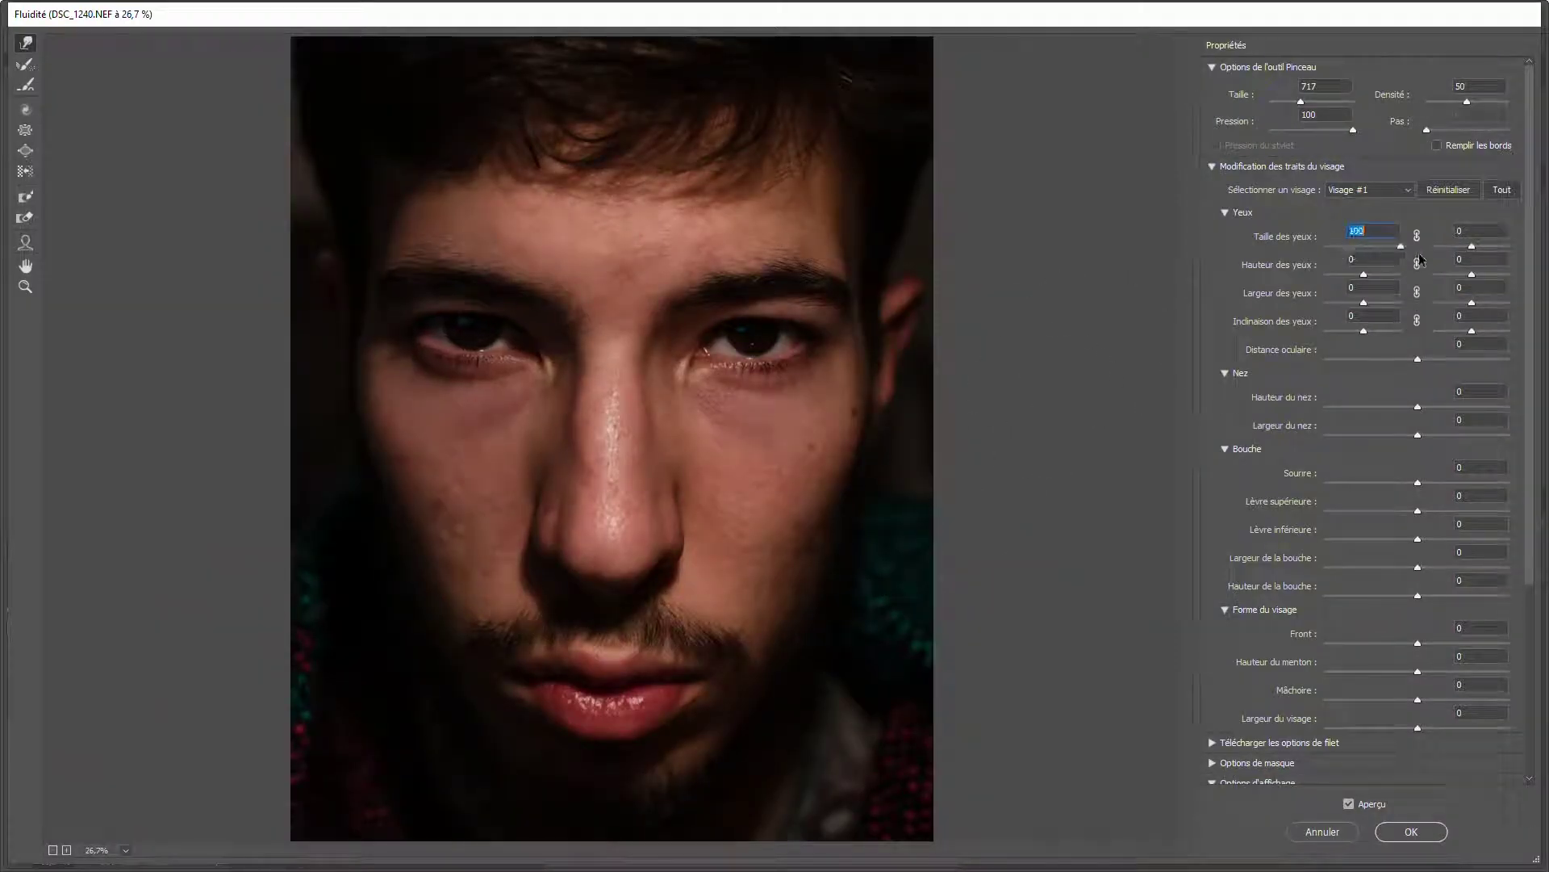
- Enter a value of -5, then inspect the face detail at 1:1 zoom
type("-5")
key("Return")
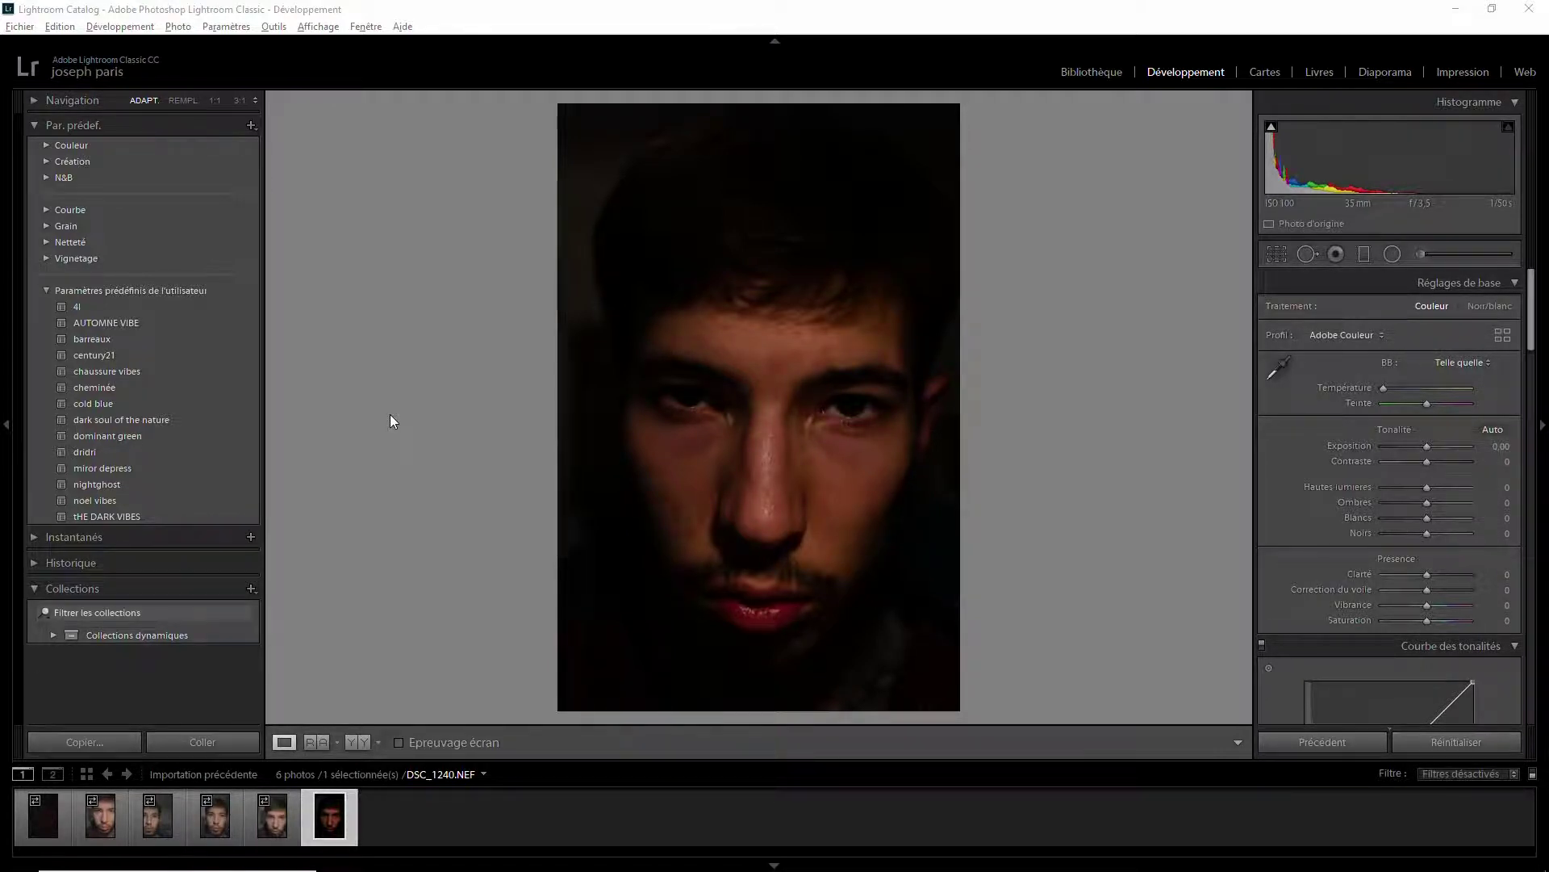
left_click(767, 460)
mouse_move(767, 460)
left_mouse_down()
mouse_move(1109, 565)
mouse_move(443, 154)
mouse_move(1020, 136)
mouse_move(1238, 162)
mouse_move(1024, 450)
mouse_move(799, 581)
mouse_move(869, 662)
mouse_move(922, 469)
left_mouse_up()
left_click(922, 470)
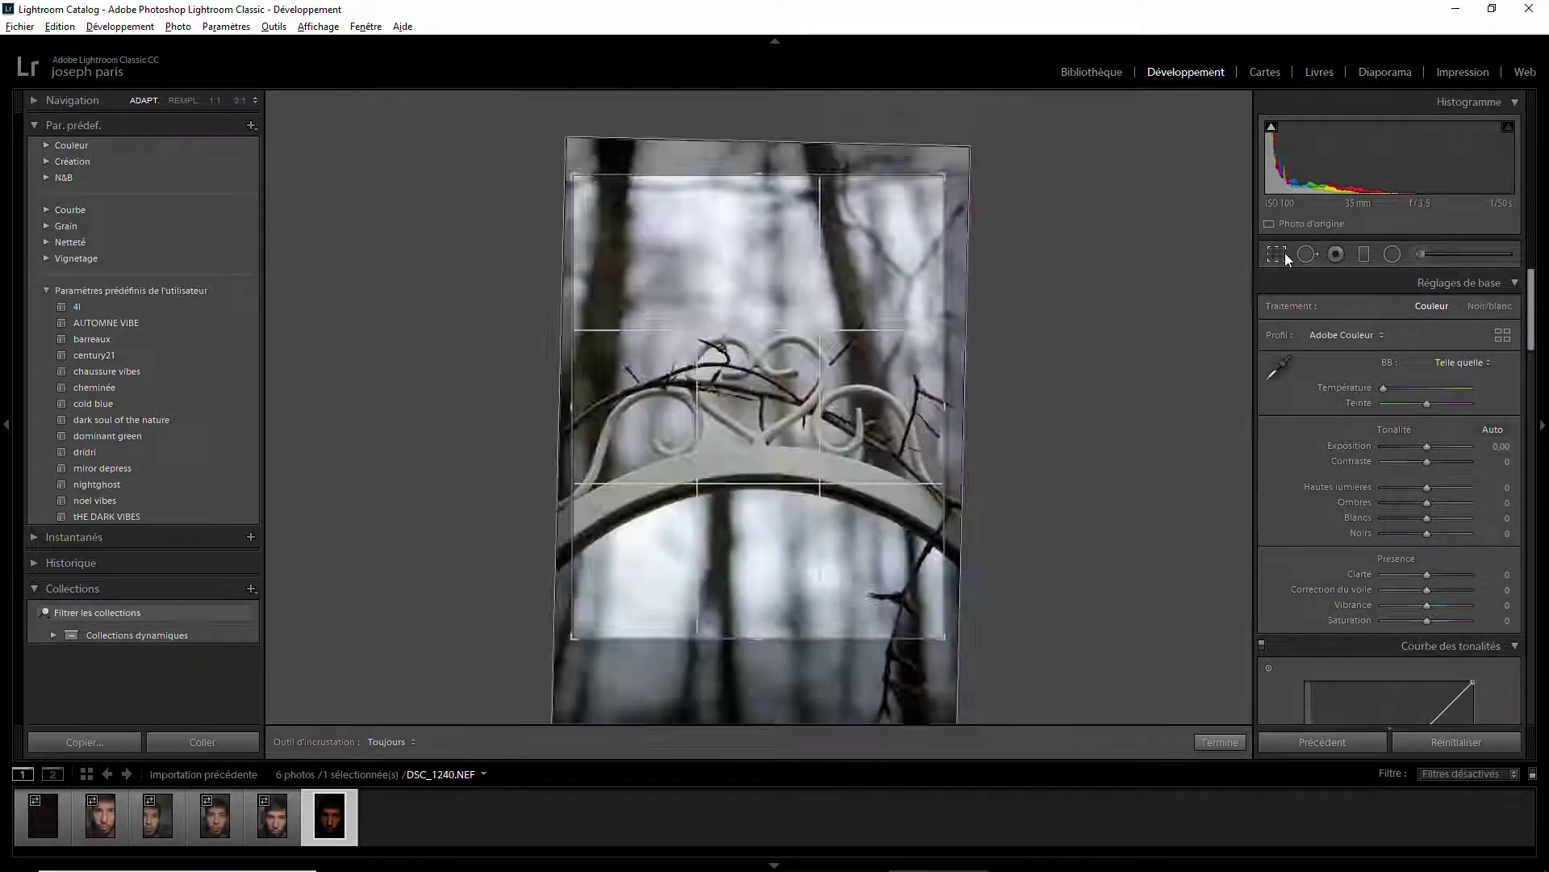
- Crop the portrait to 4 x 5, tighter on the face, straightened by -2.27°
left_click(1281, 253)
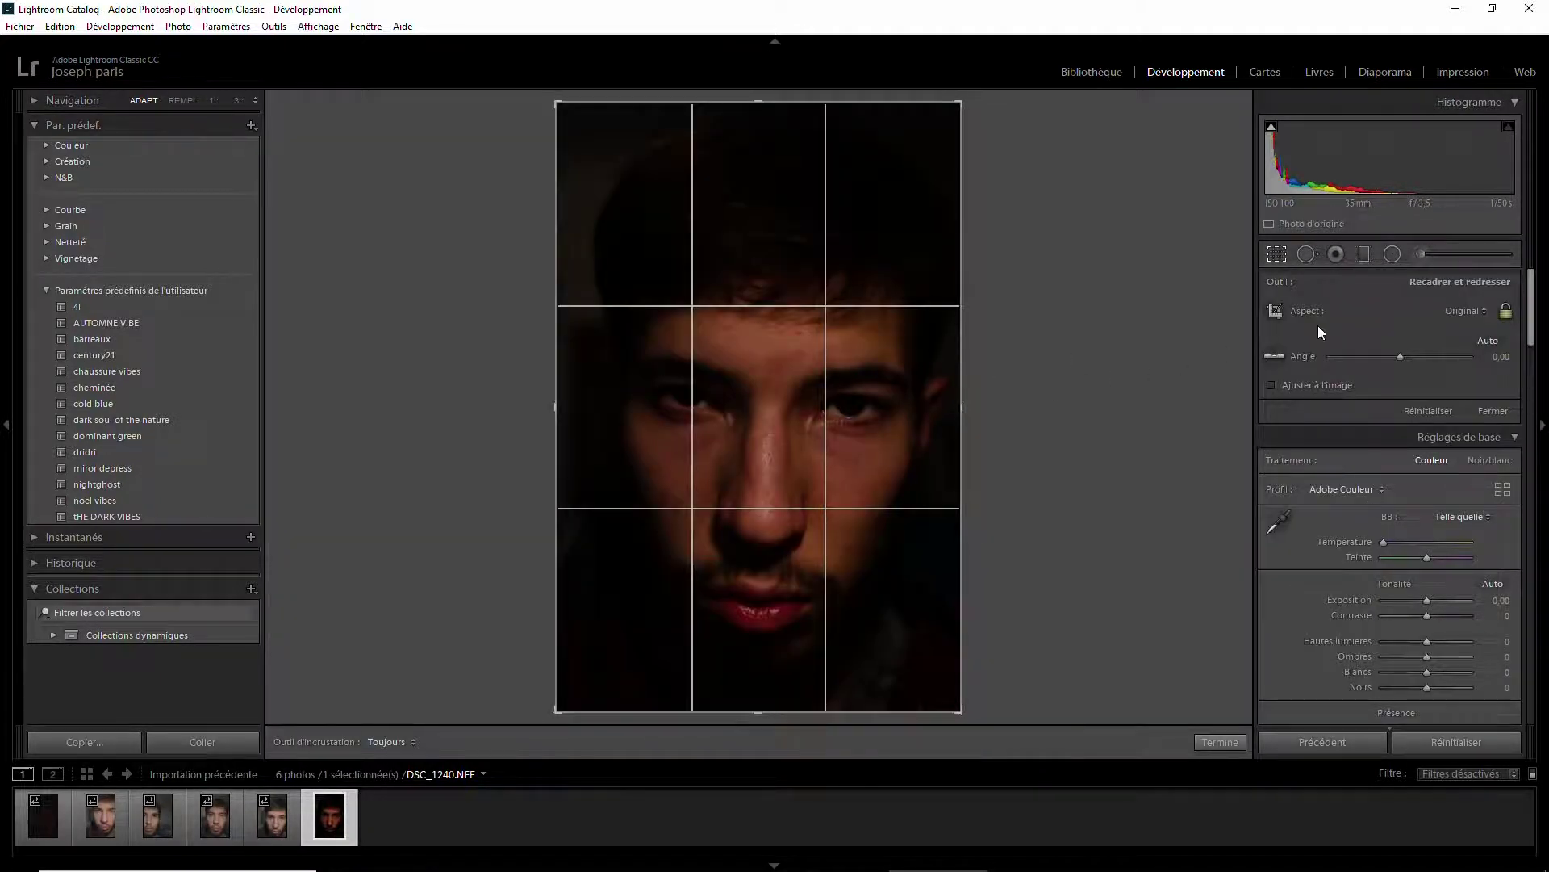
left_click(1474, 311)
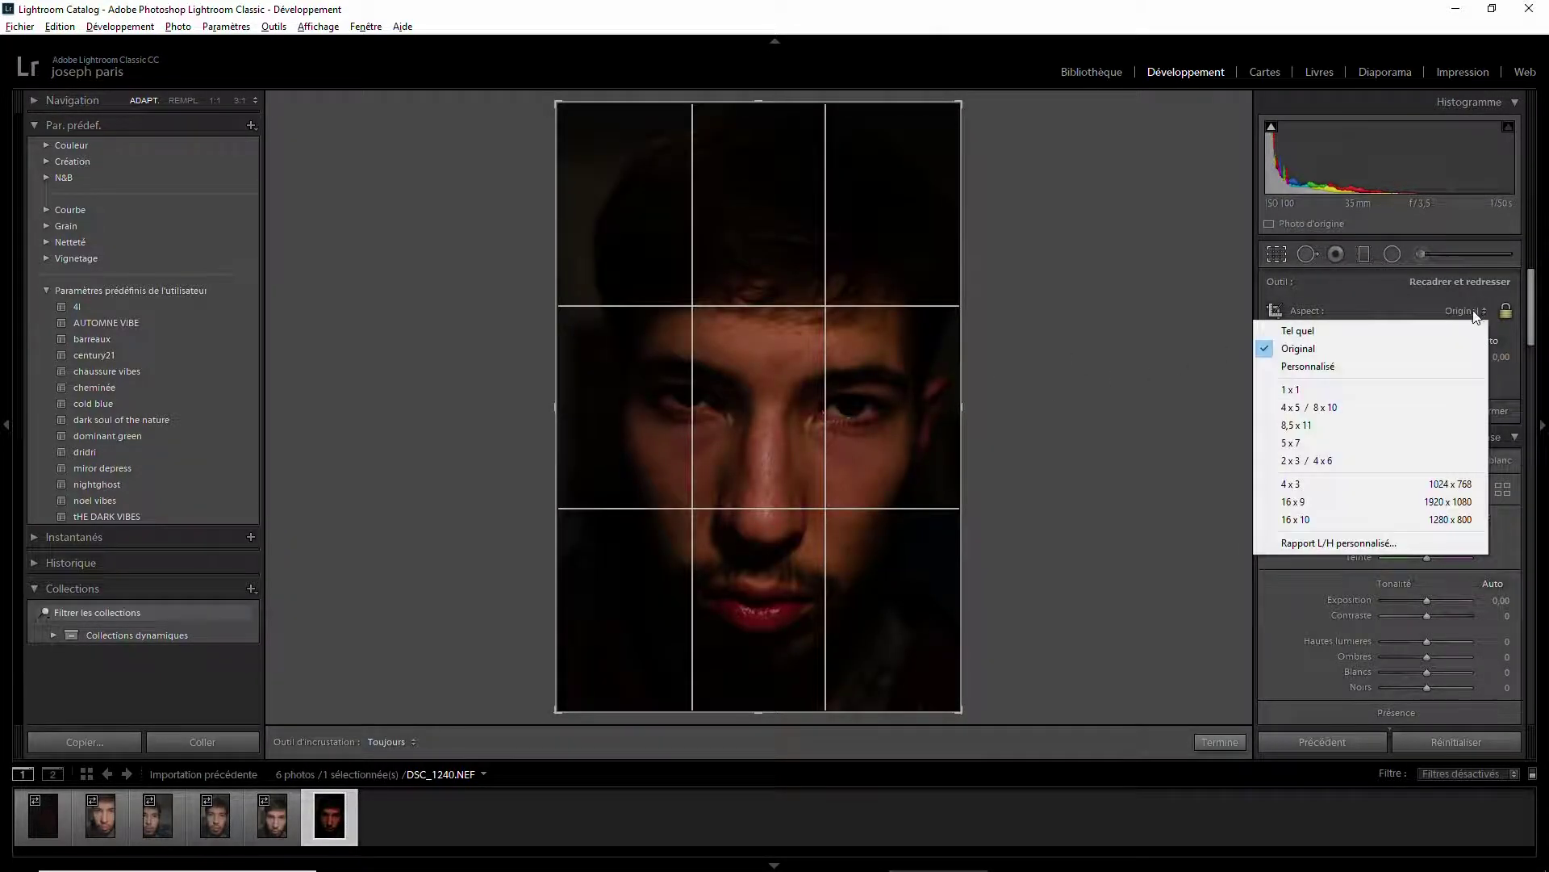
left_click(1346, 409)
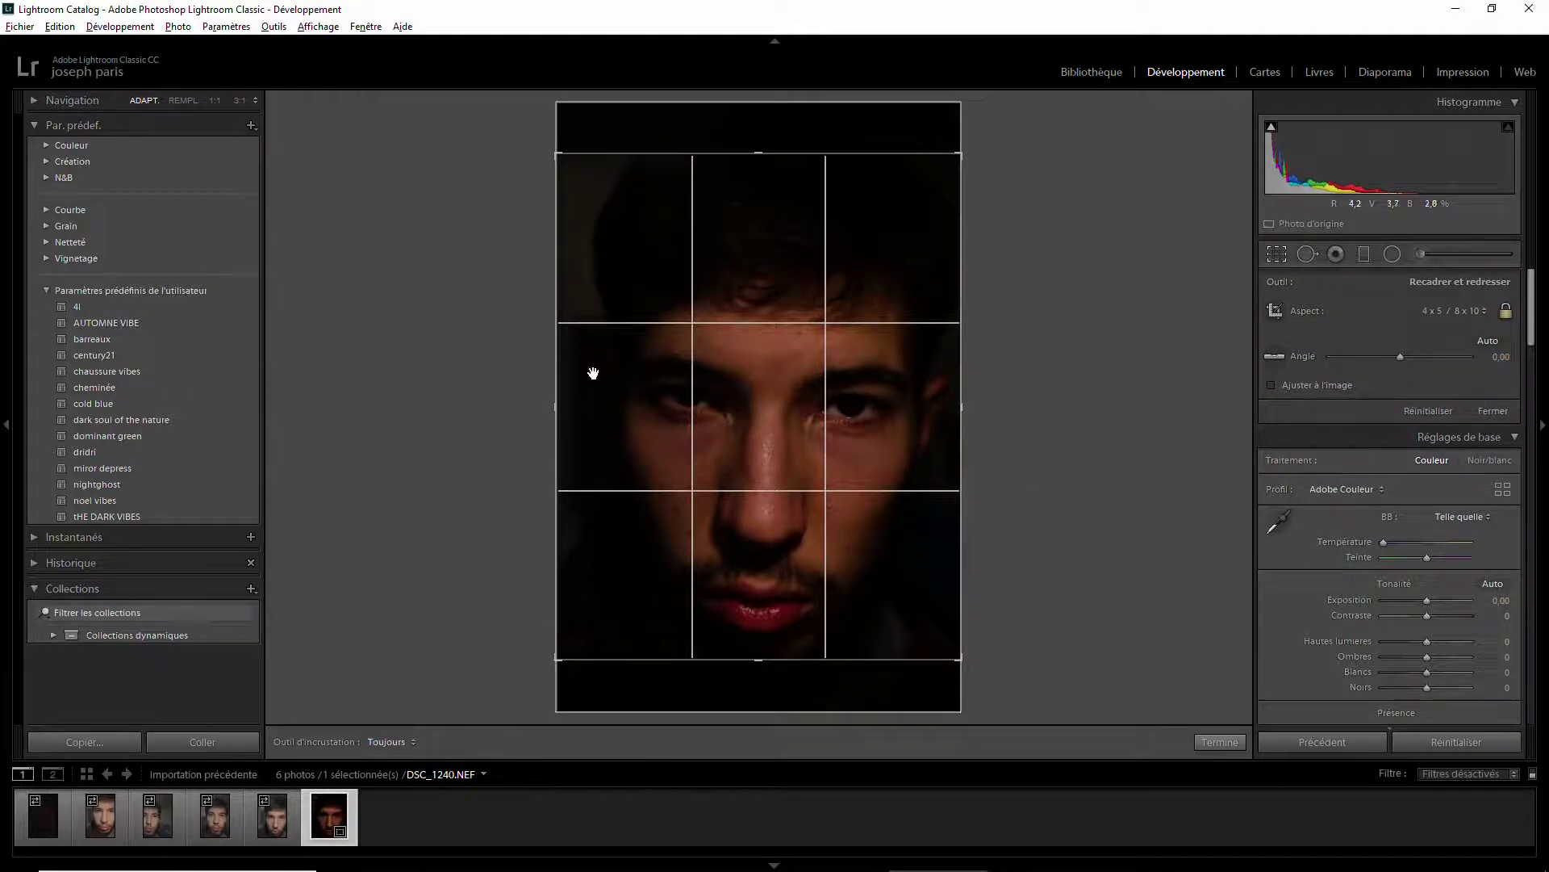
left_click_drag(555, 406, 570, 406)
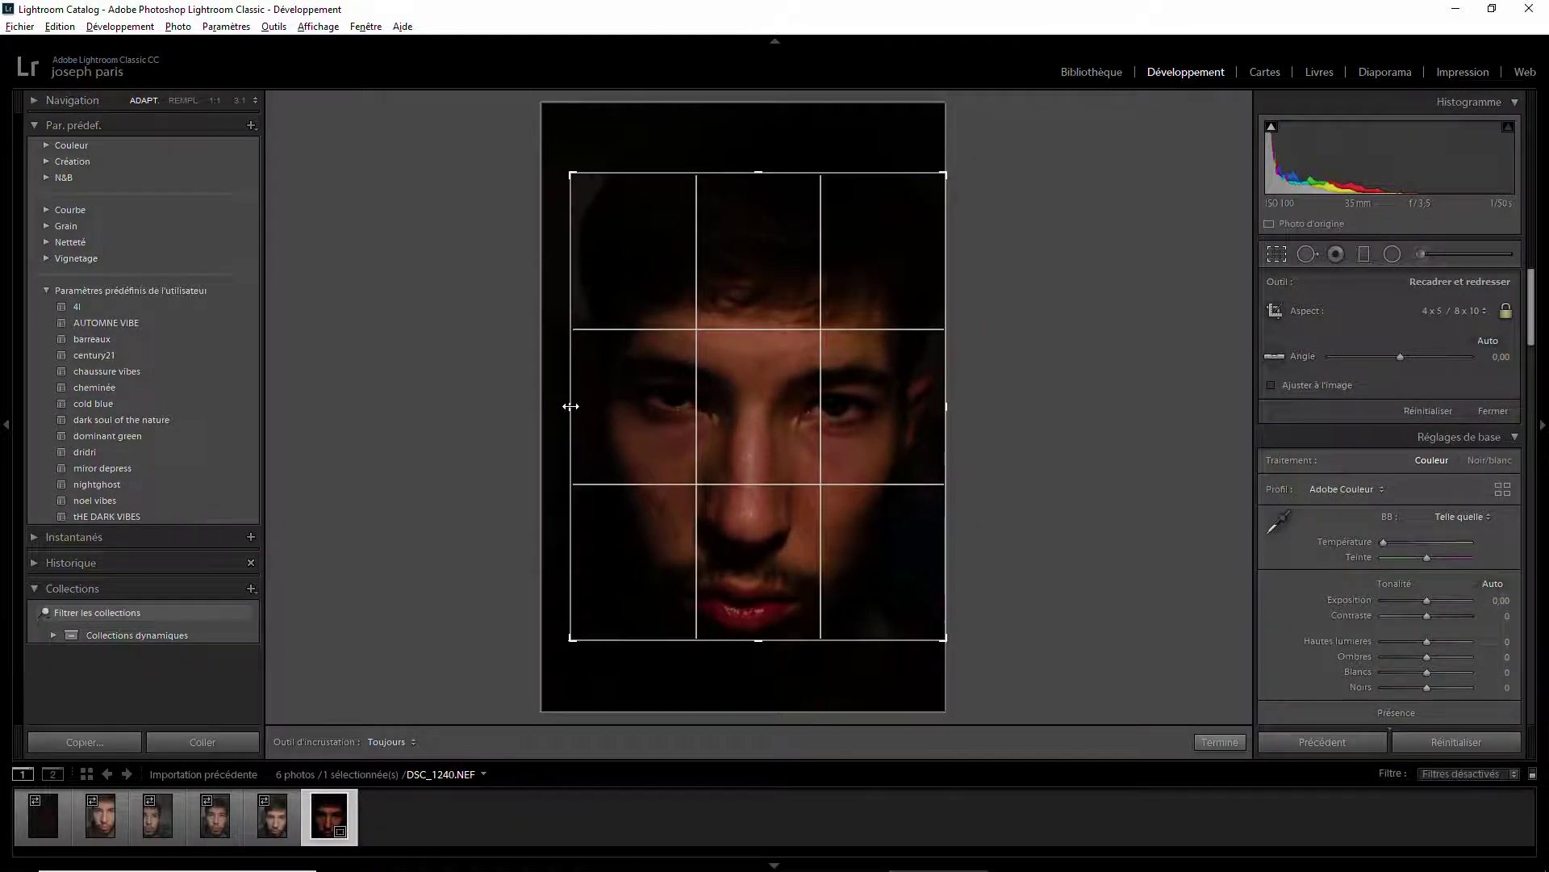
left_click_drag(750, 380, 756, 318)
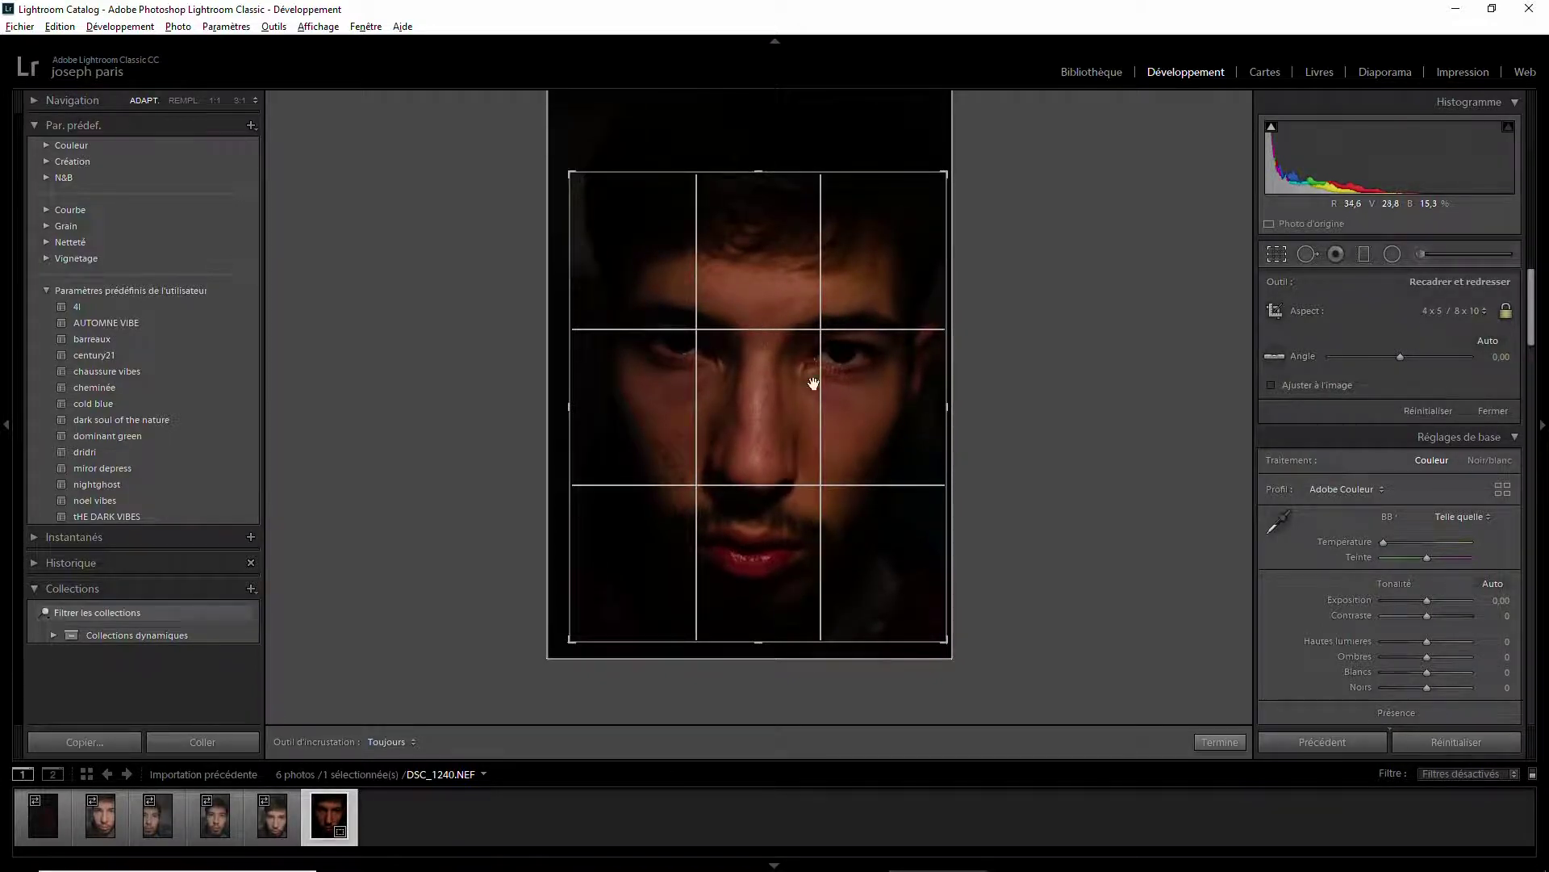
left_click_drag(949, 652, 955, 642)
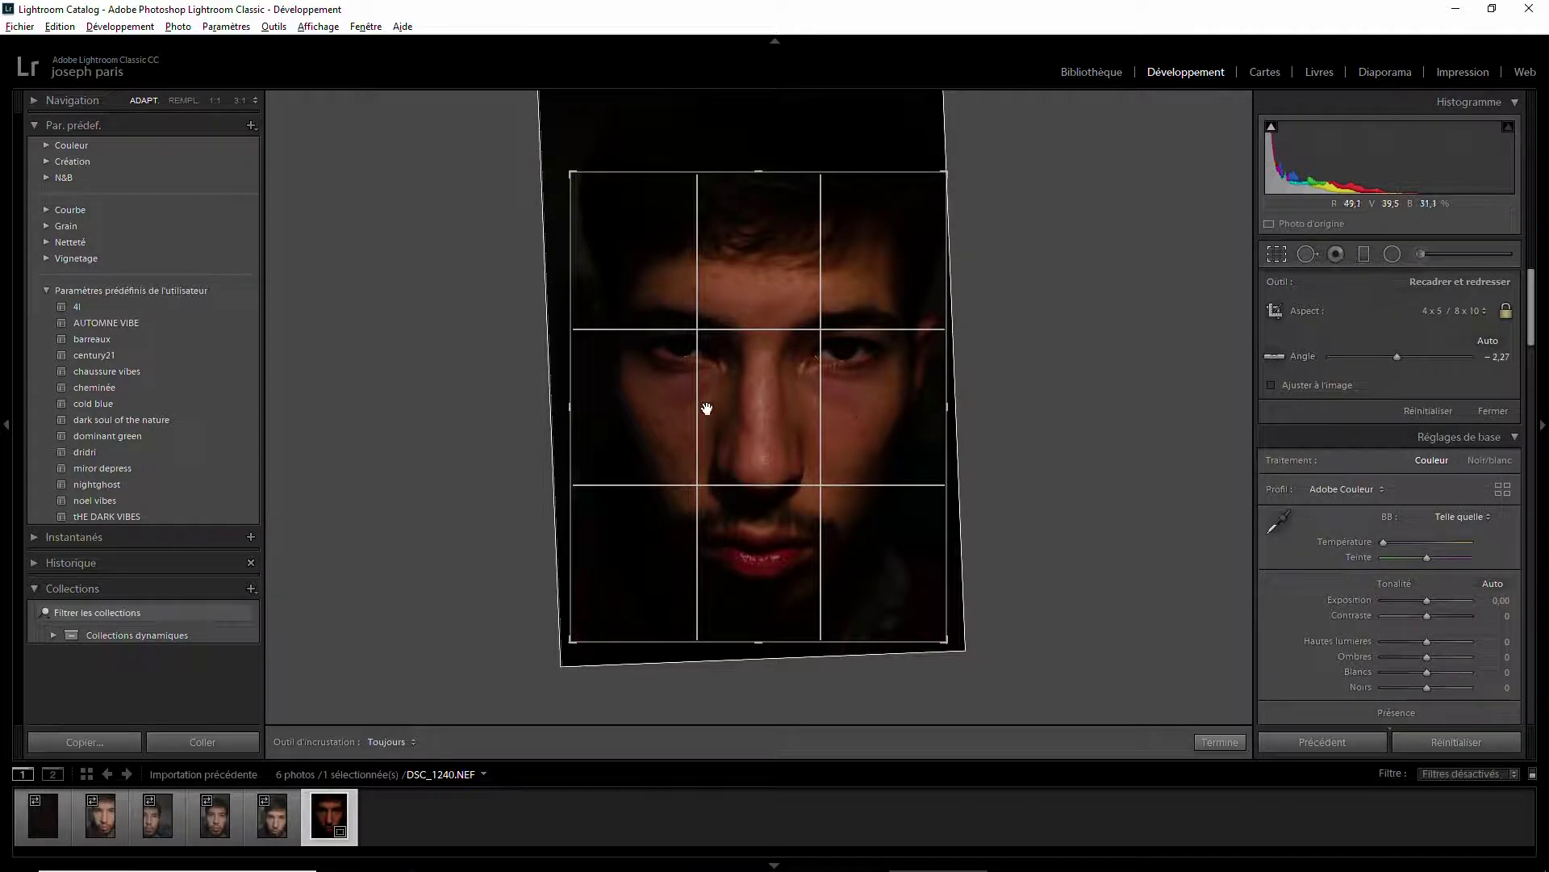
left_click_drag(573, 406, 577, 407)
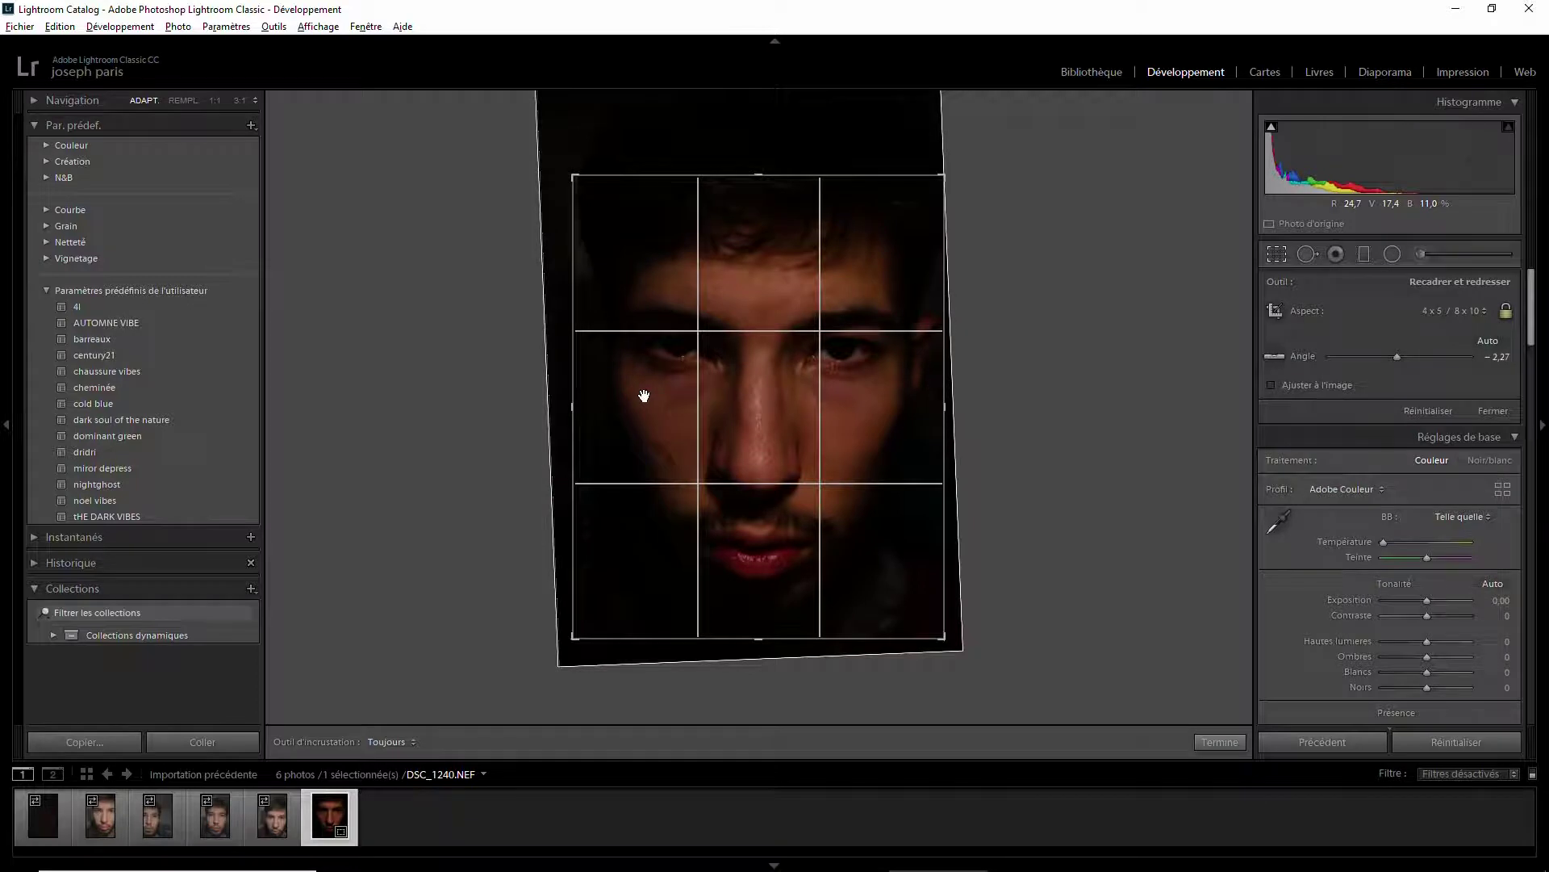
key("Return")
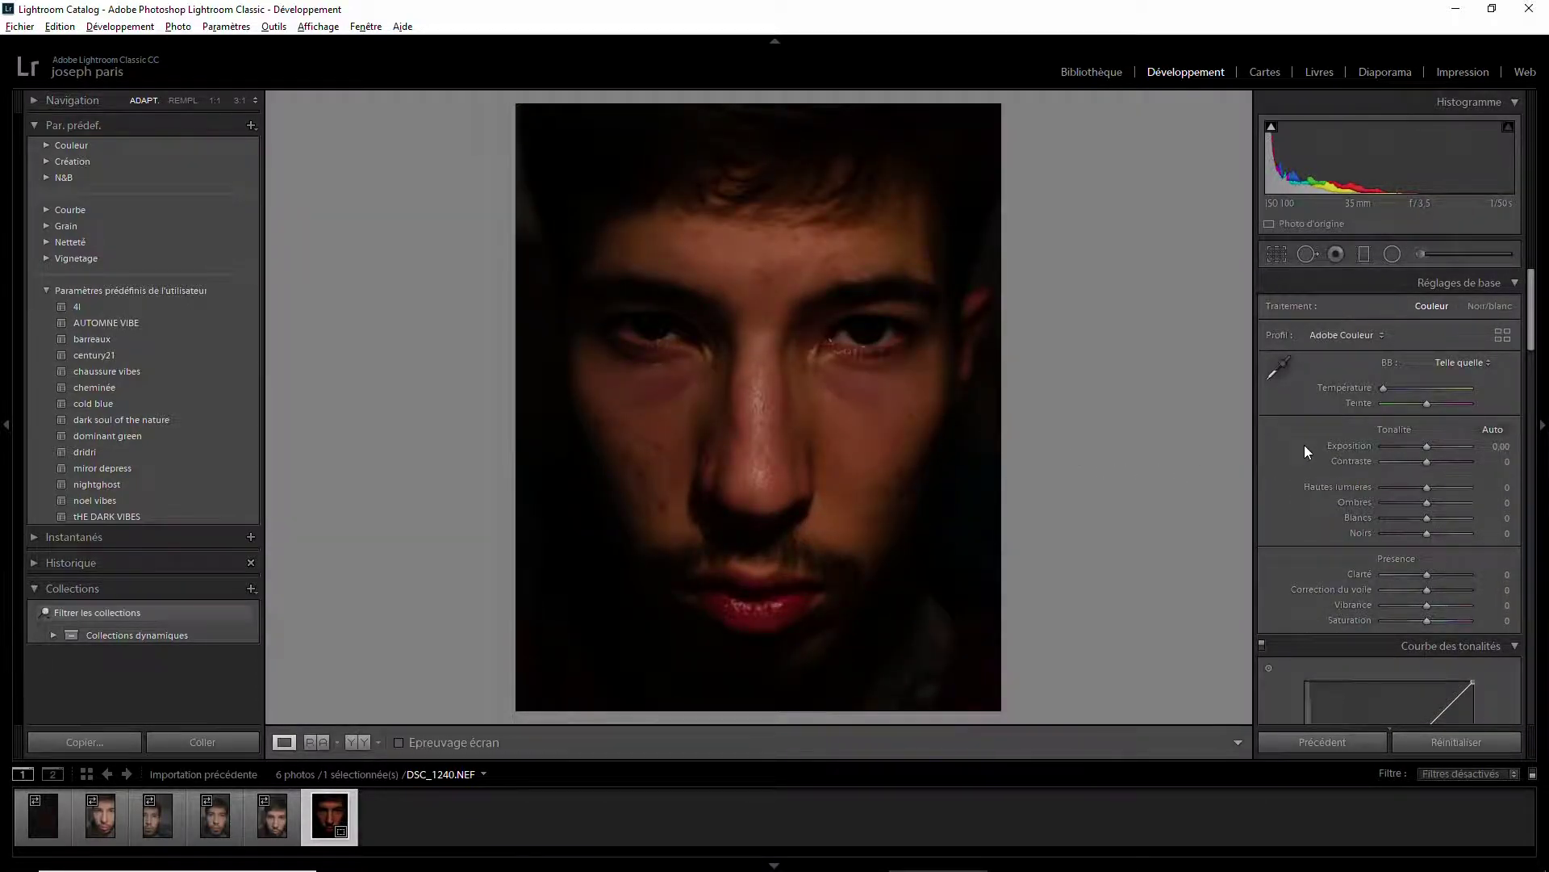
- Raise exposure to +1.08 and contrast to +10
left_click_drag(1425, 448, 1432, 446)
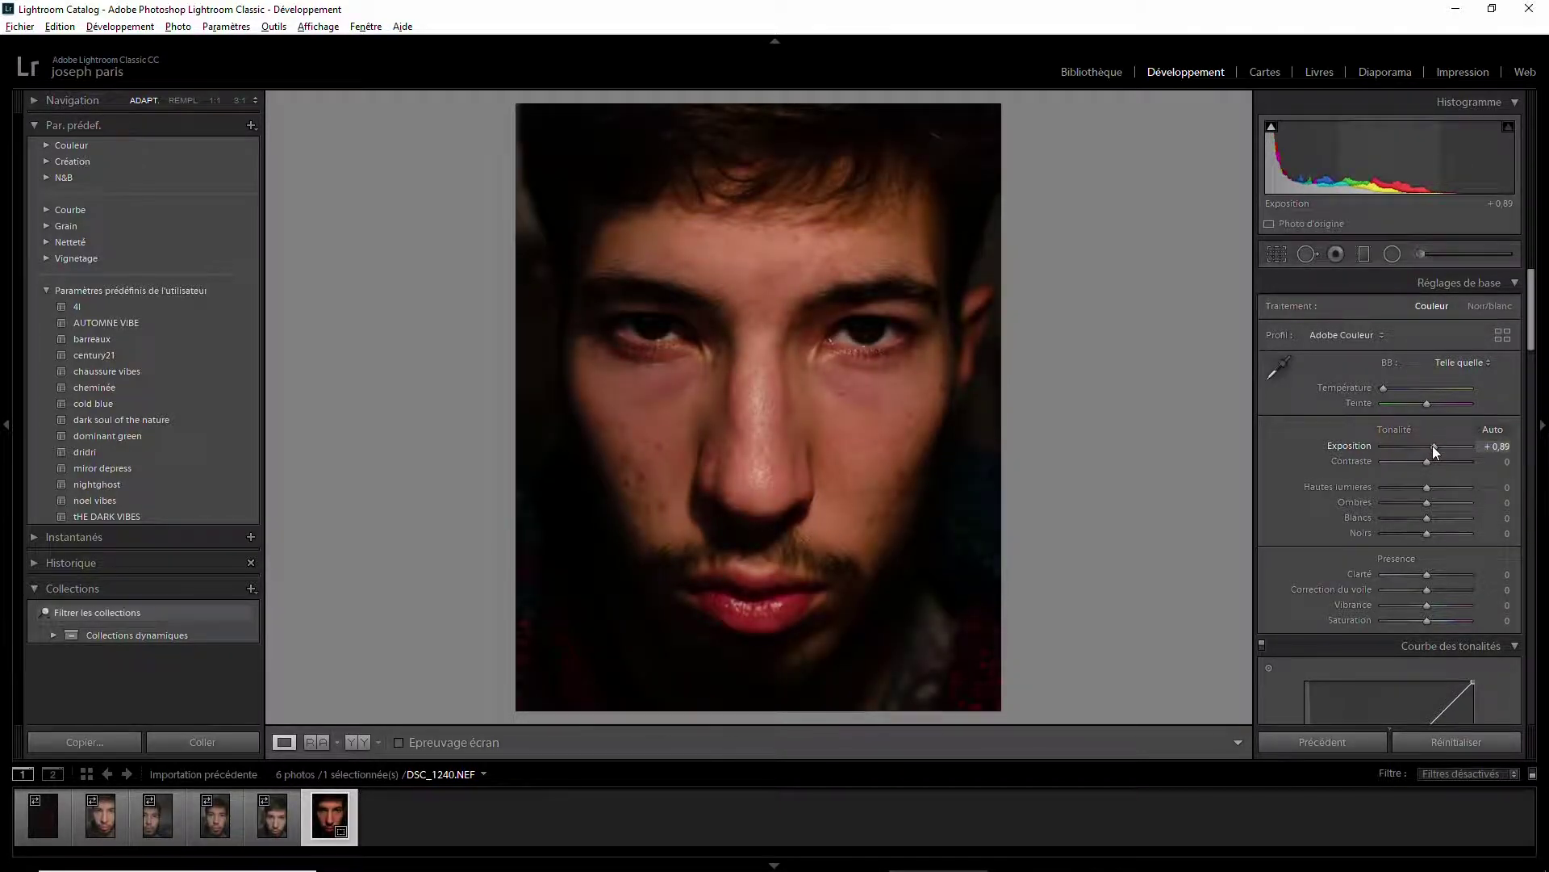
left_click_drag(1434, 446, 1436, 447)
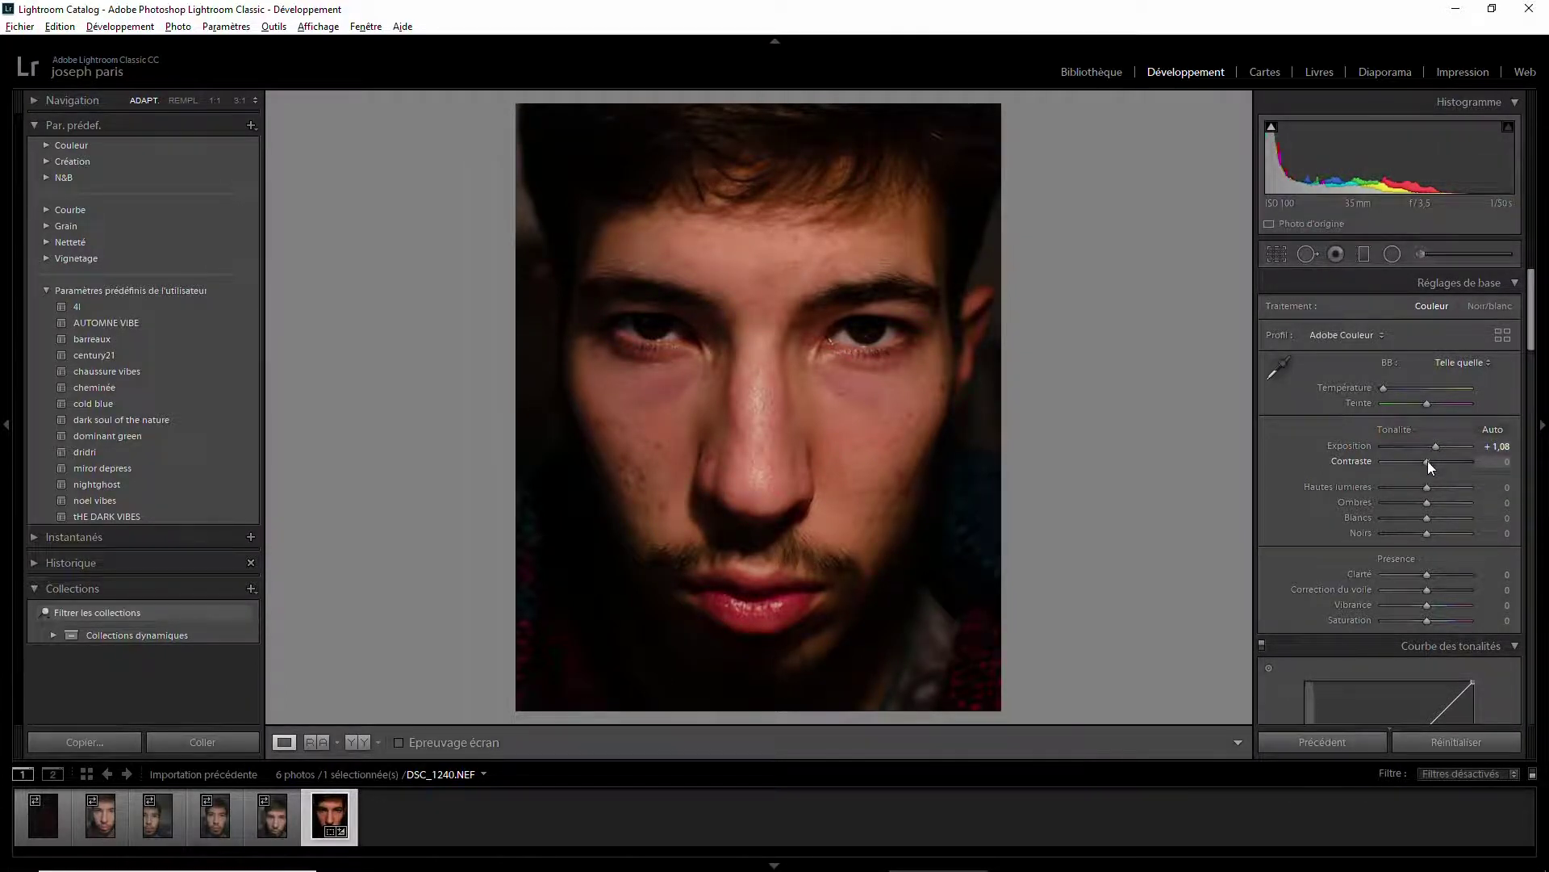
mouse_move(1426, 462)
left_mouse_down()
mouse_move(1406, 489)
mouse_move(1474, 501)
mouse_move(1457, 503)
left_mouse_up()
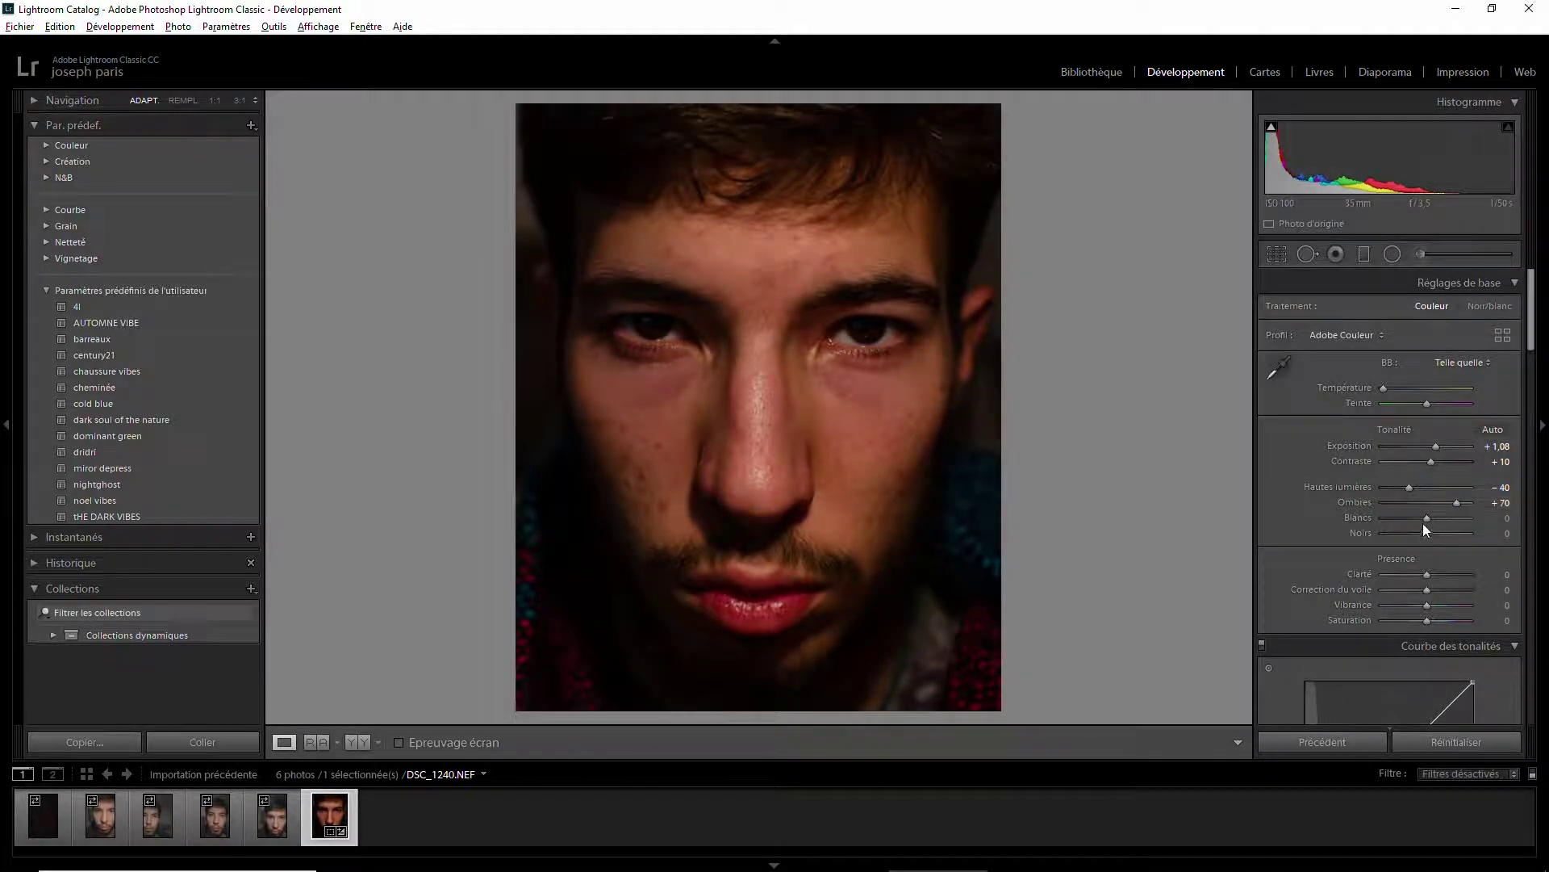
- Set whites to +26 and blacks to +29 with clipping preview, then compare before/after
key("alt")
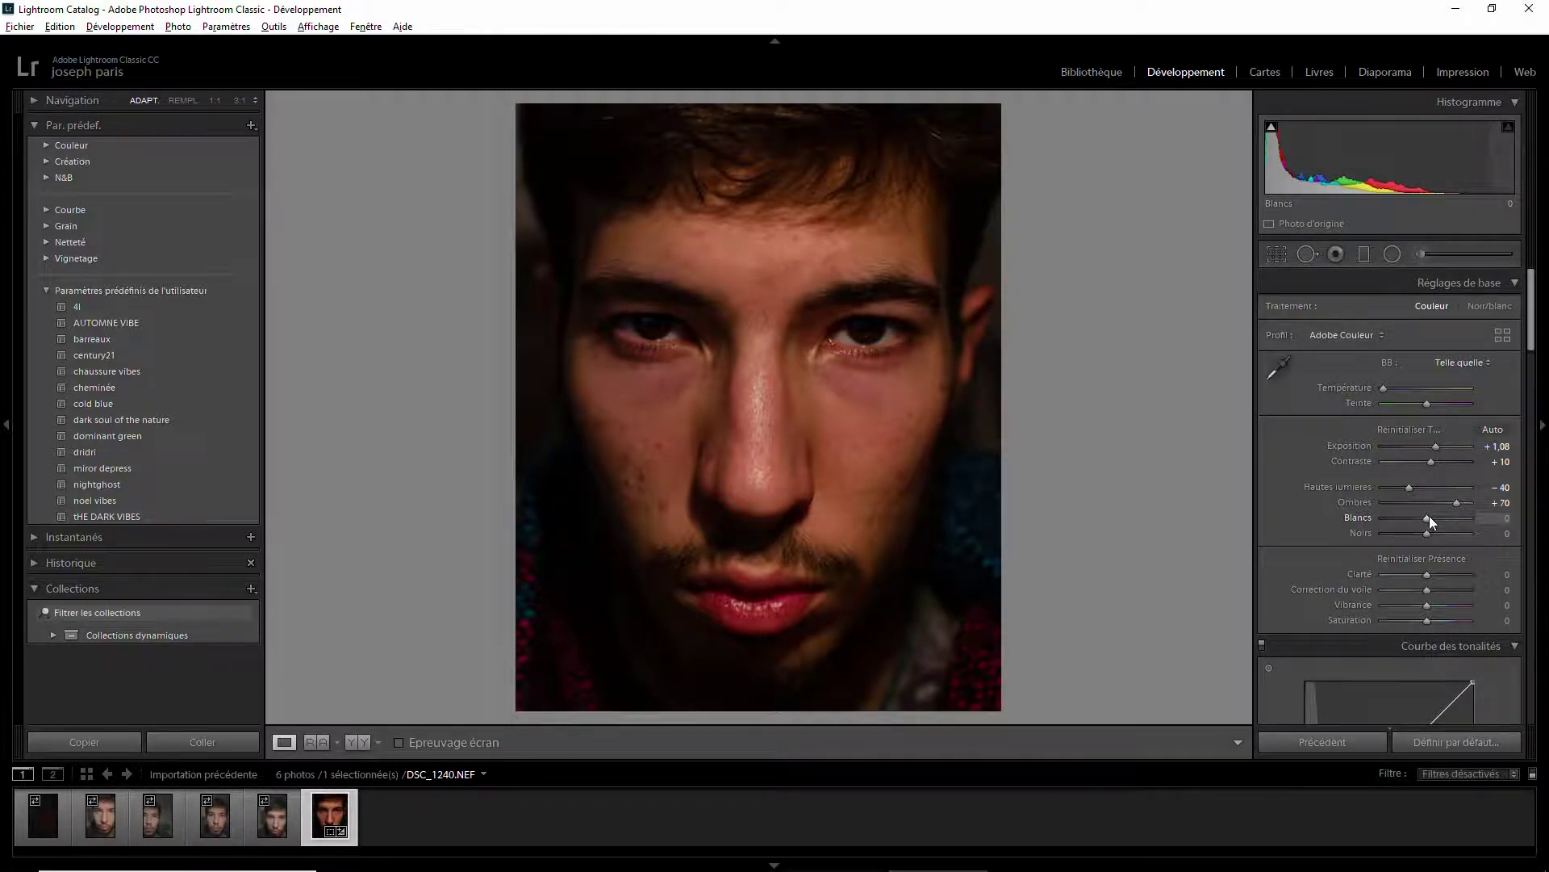
left_click_drag(1428, 515, 1456, 520)
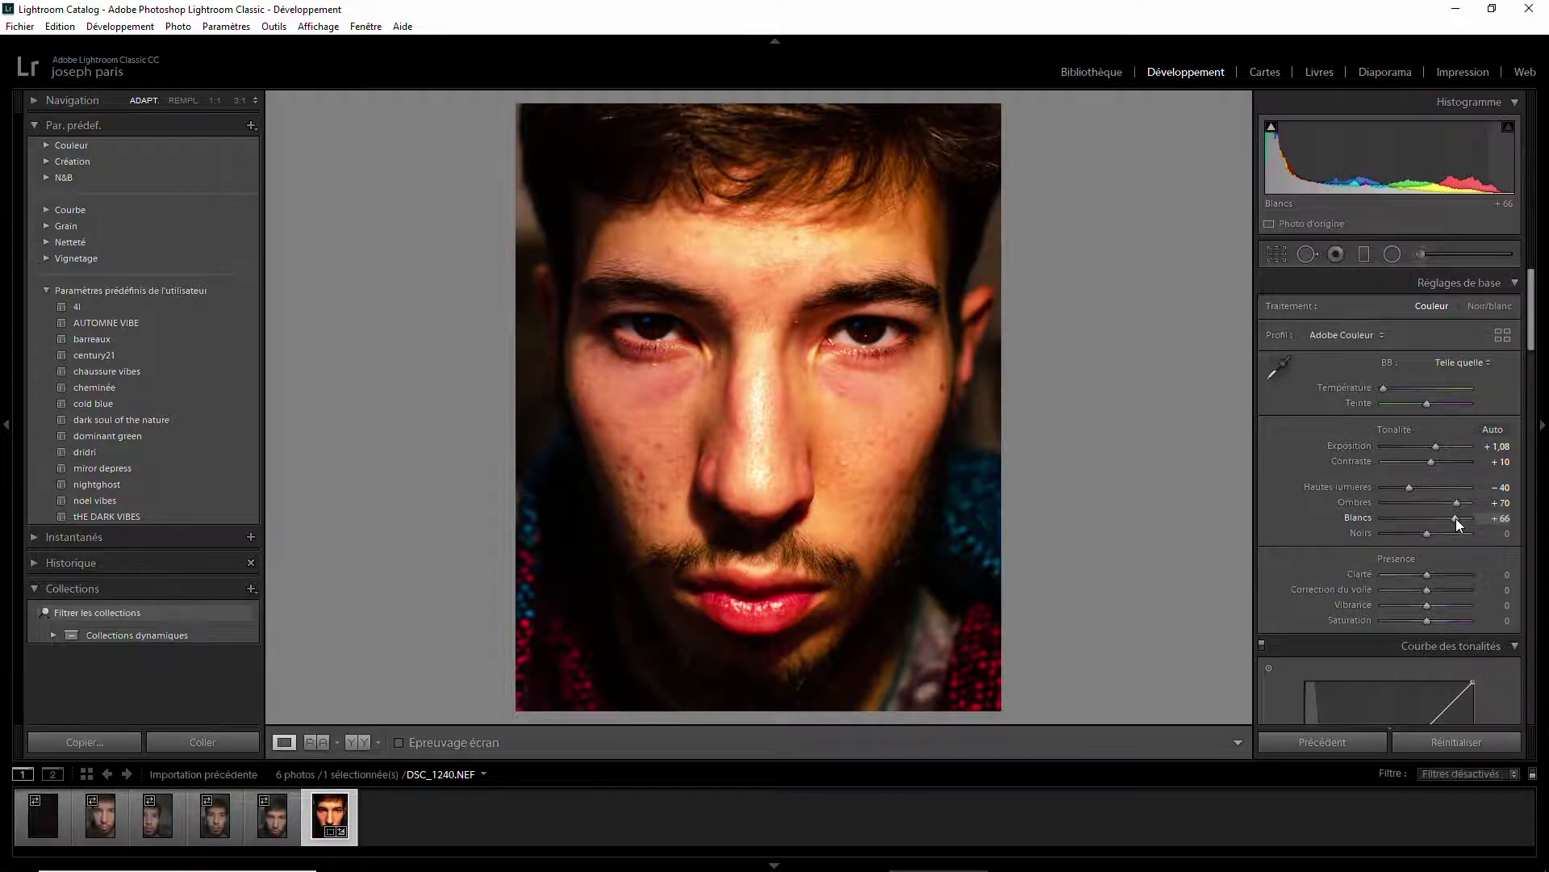
key("Down")
key("Down")
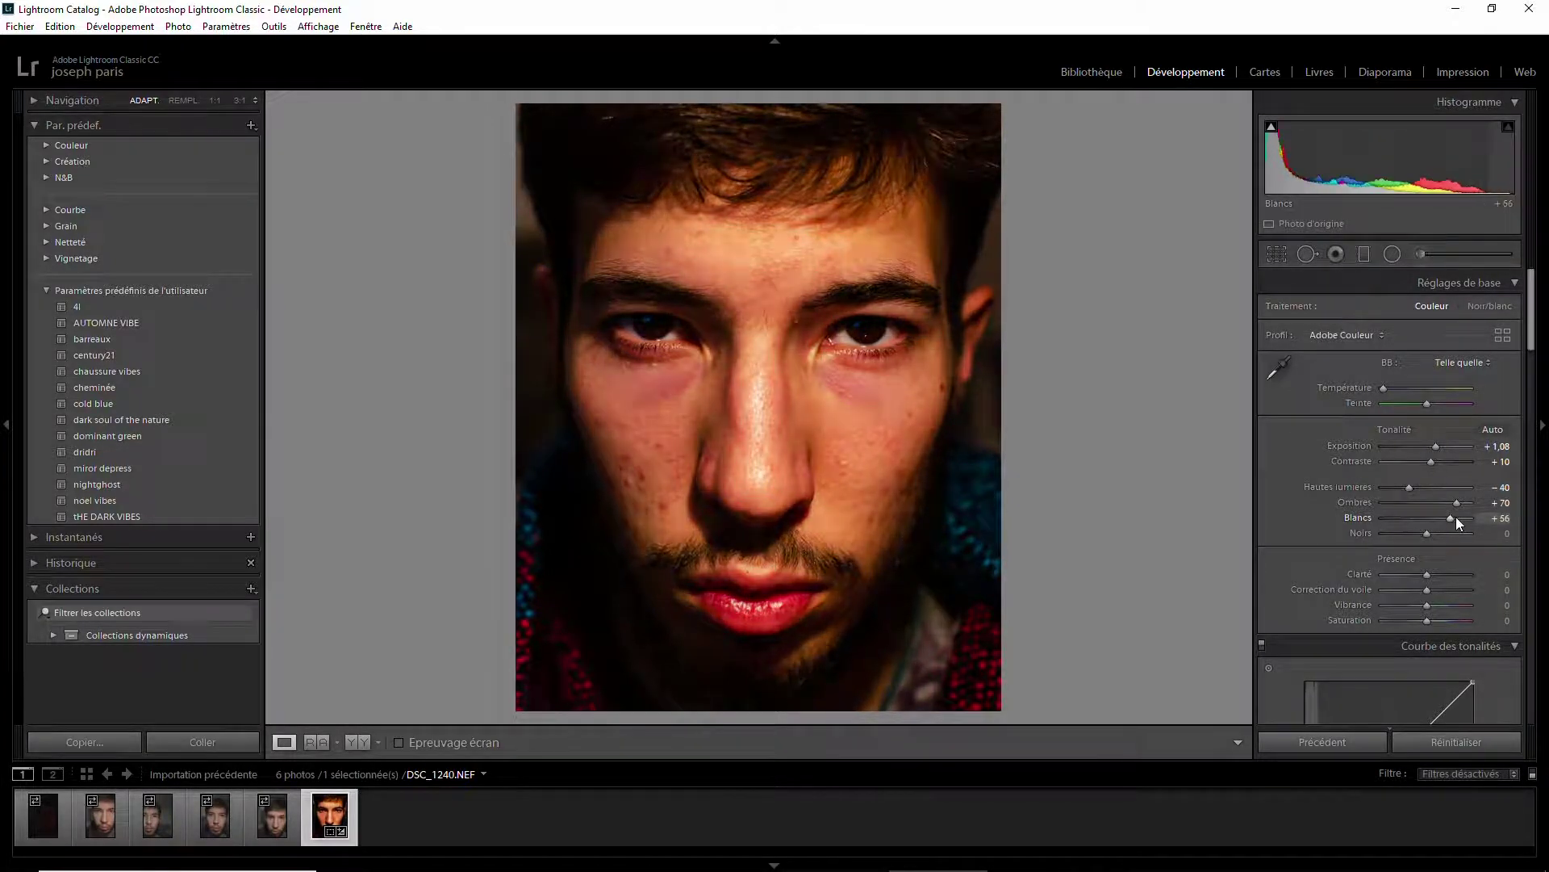
key("Down")
key("Down")
key("Down")
key("Down")
key("Down")
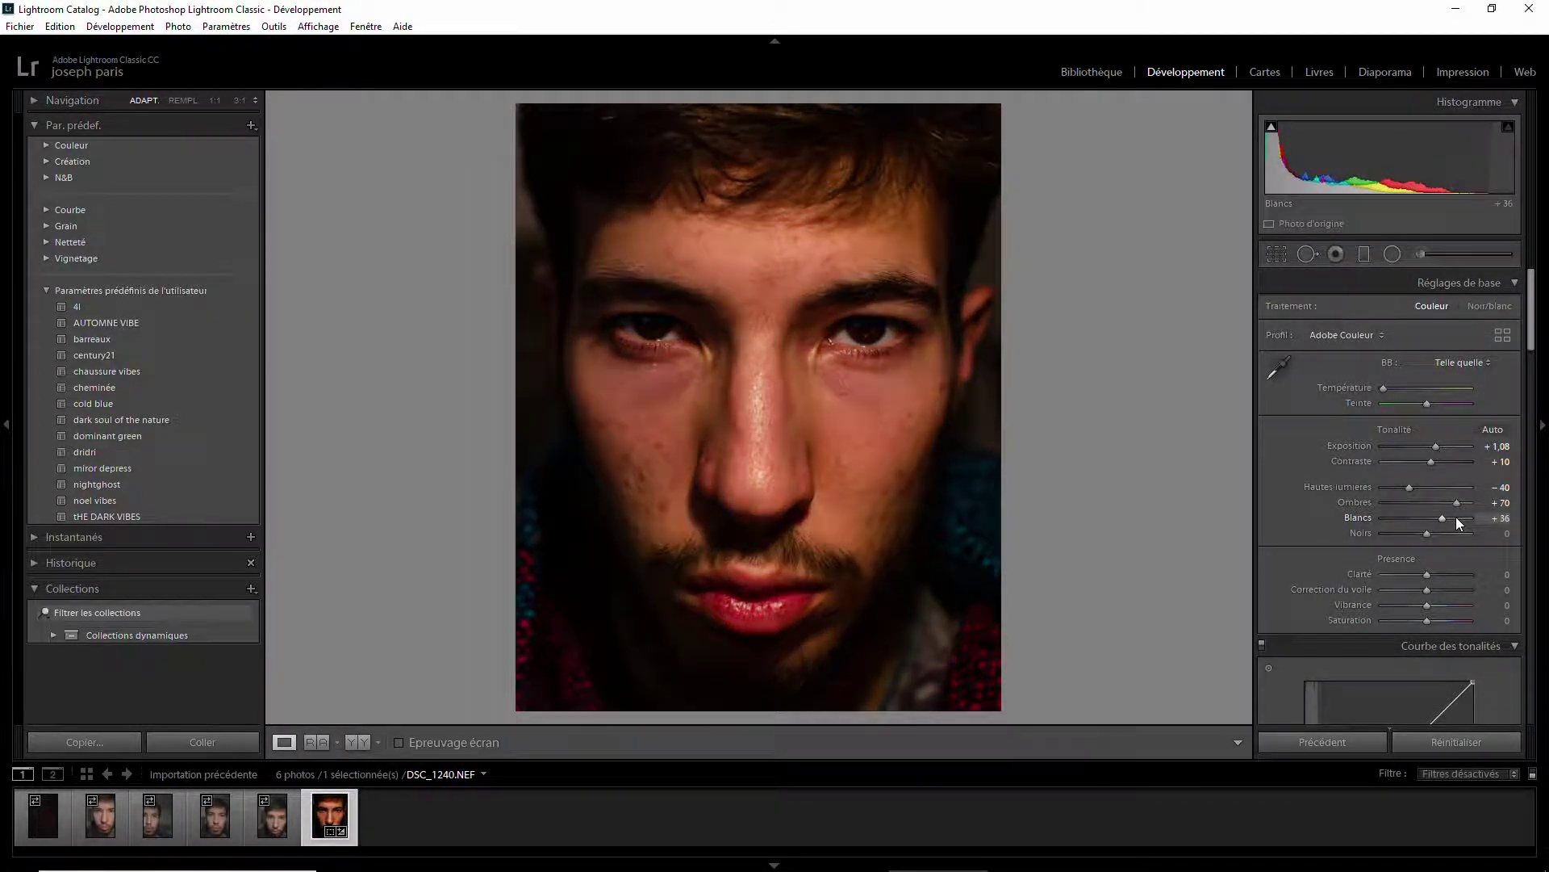
key("Down")
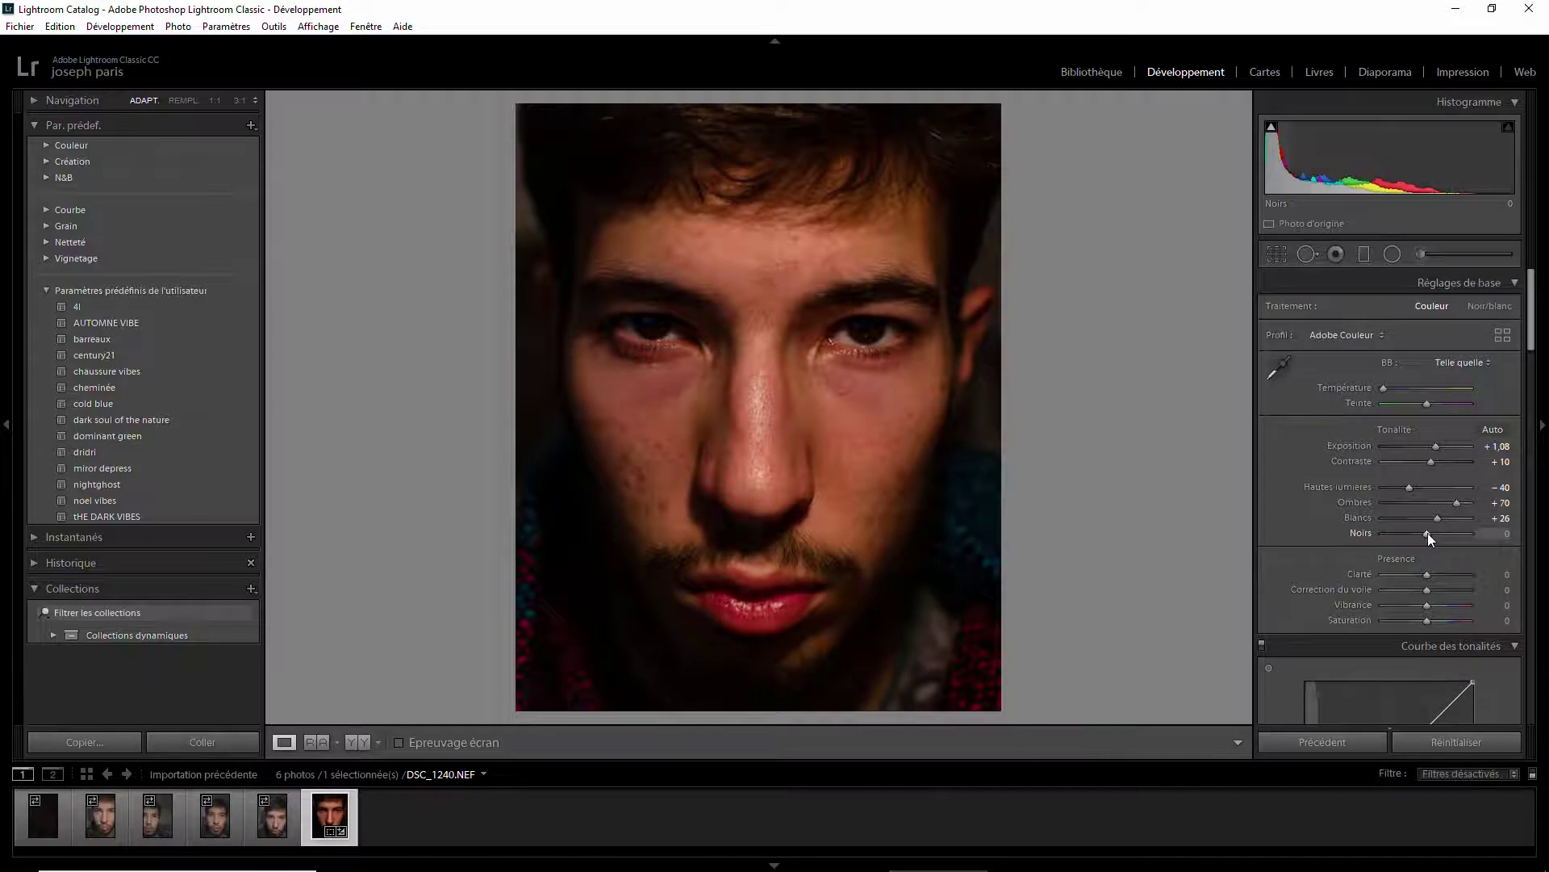
left_click_drag(1427, 533, 1440, 531)
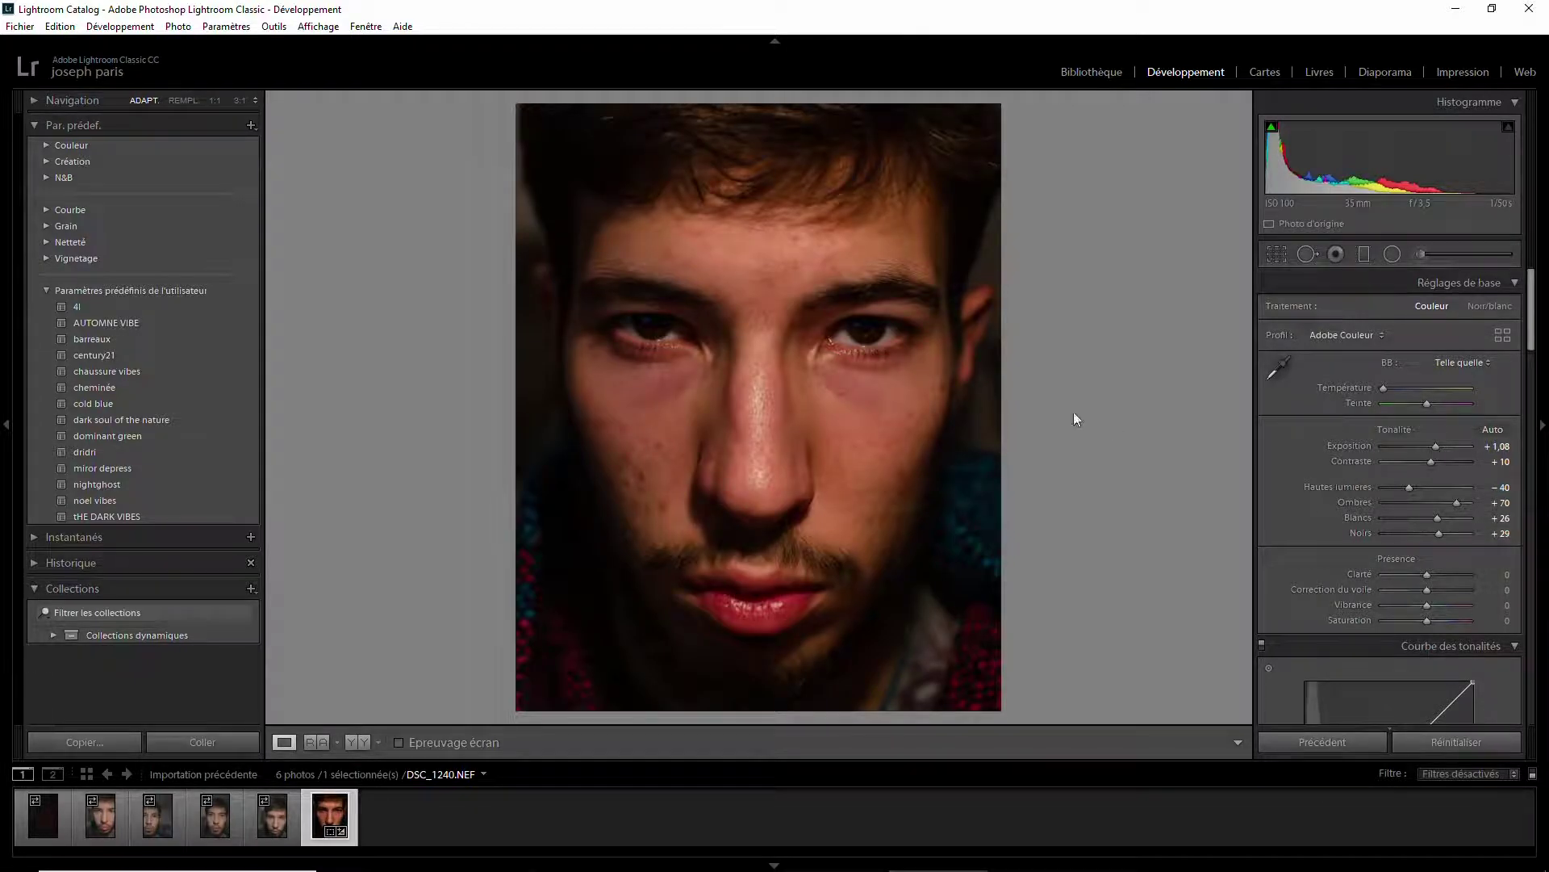
key("y")
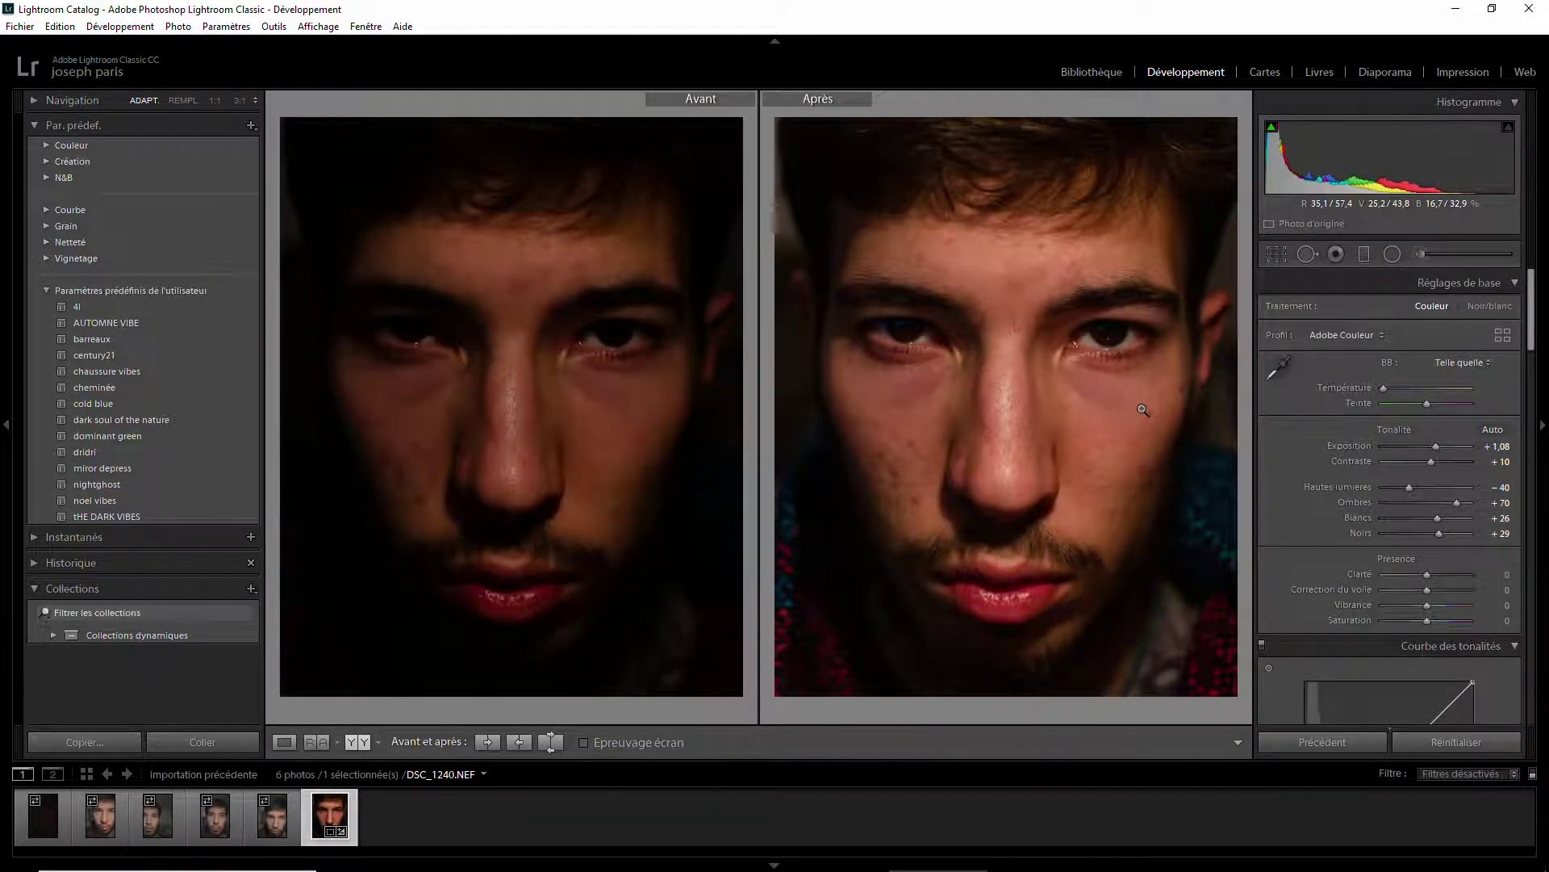
key("y")
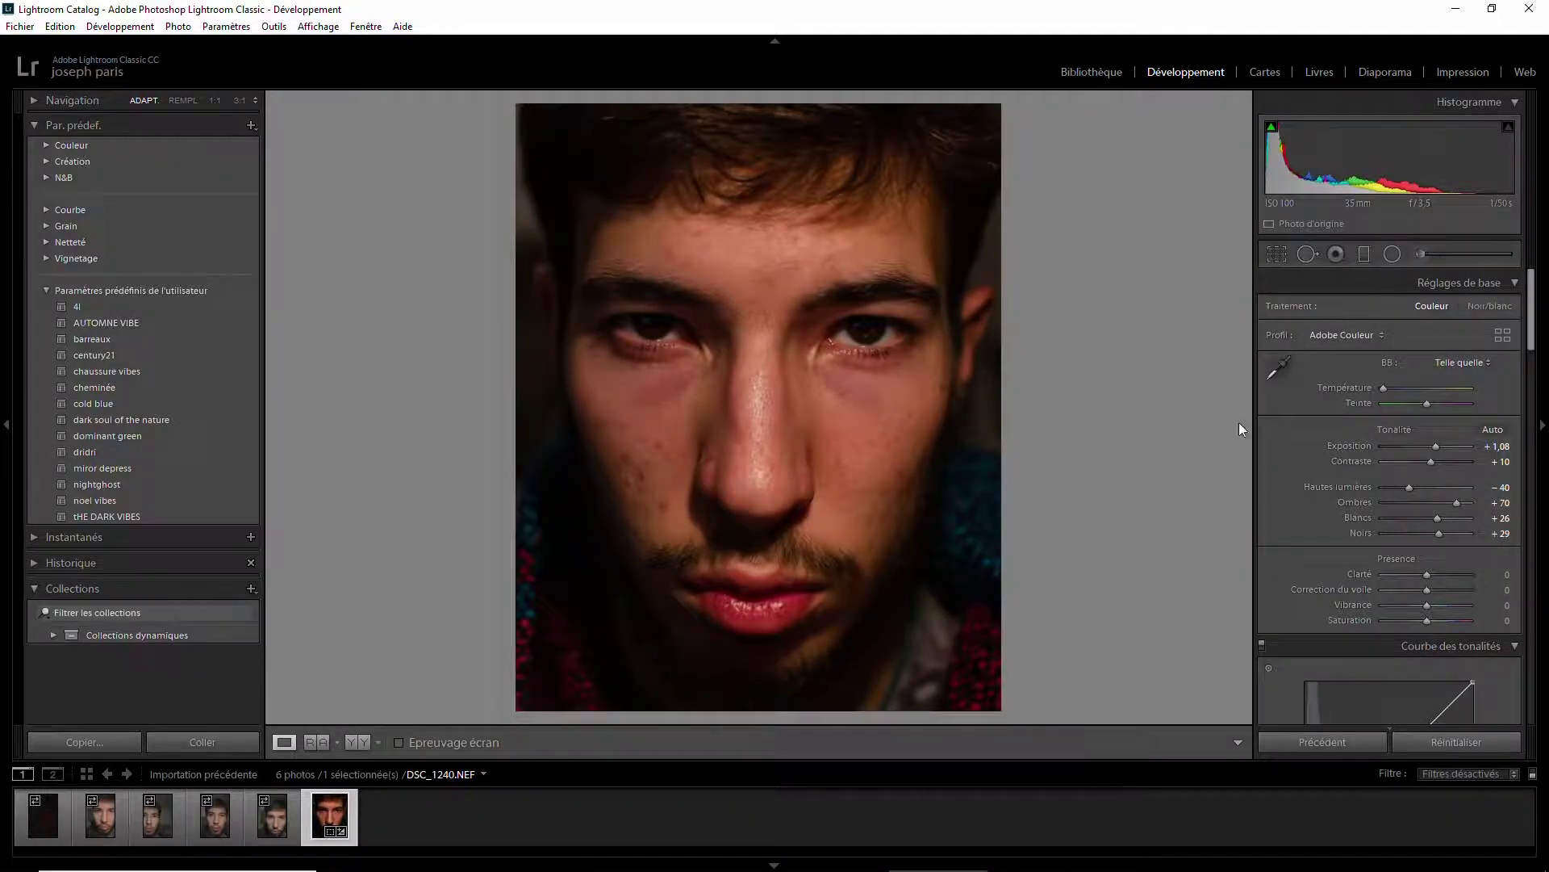
- Add shadow and midtone points on the tone curve and lift the highlights
scroll(1283, 444, "down", 2)
scroll(1295, 484, "down", 2)
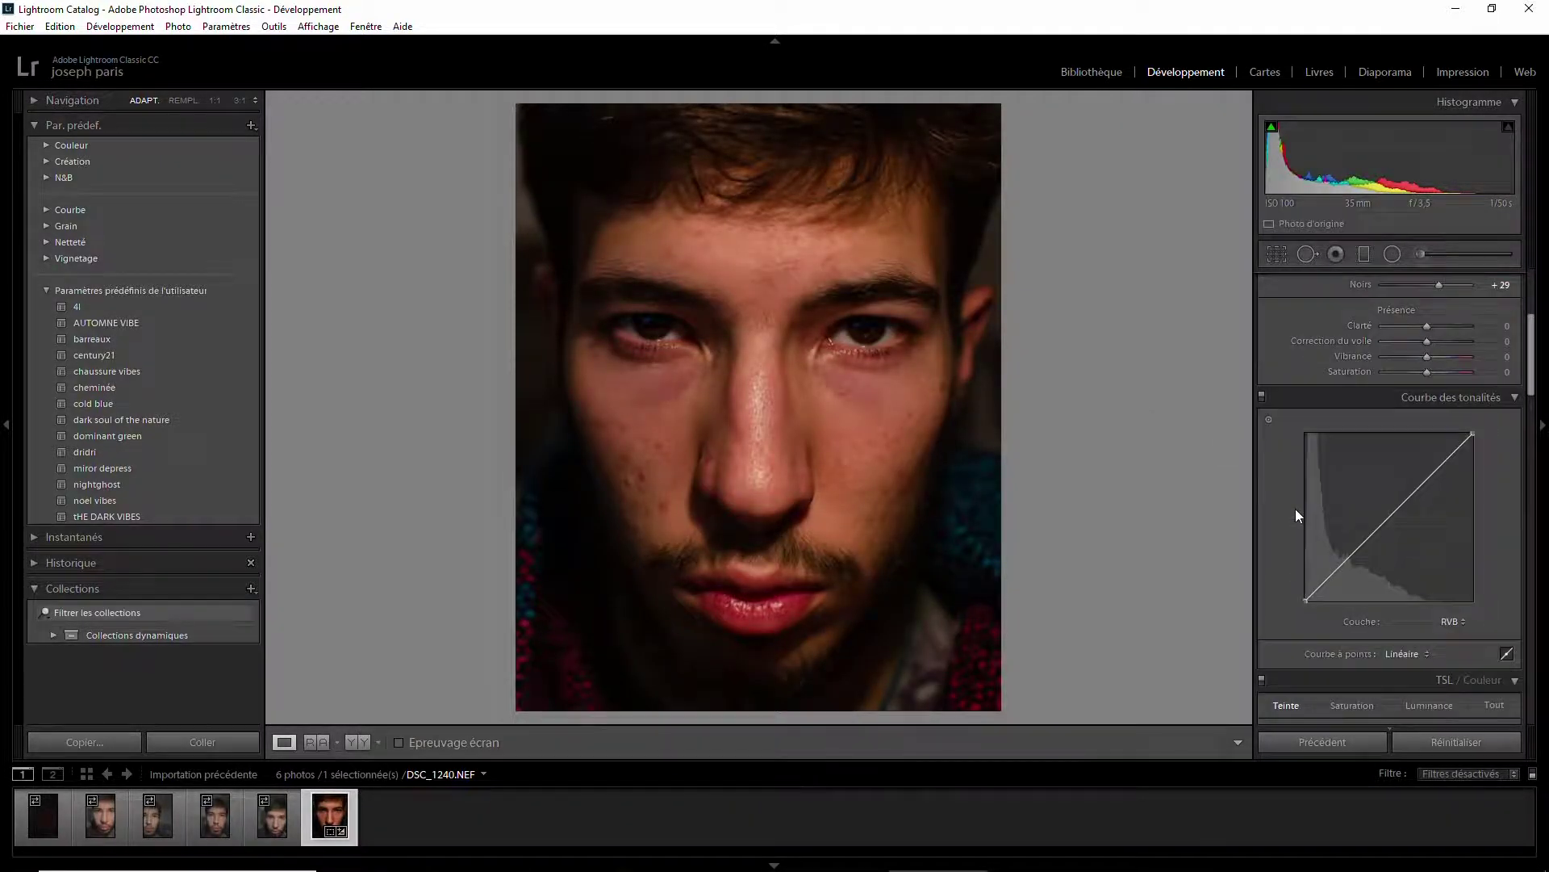
scroll(1295, 509, "down", 2)
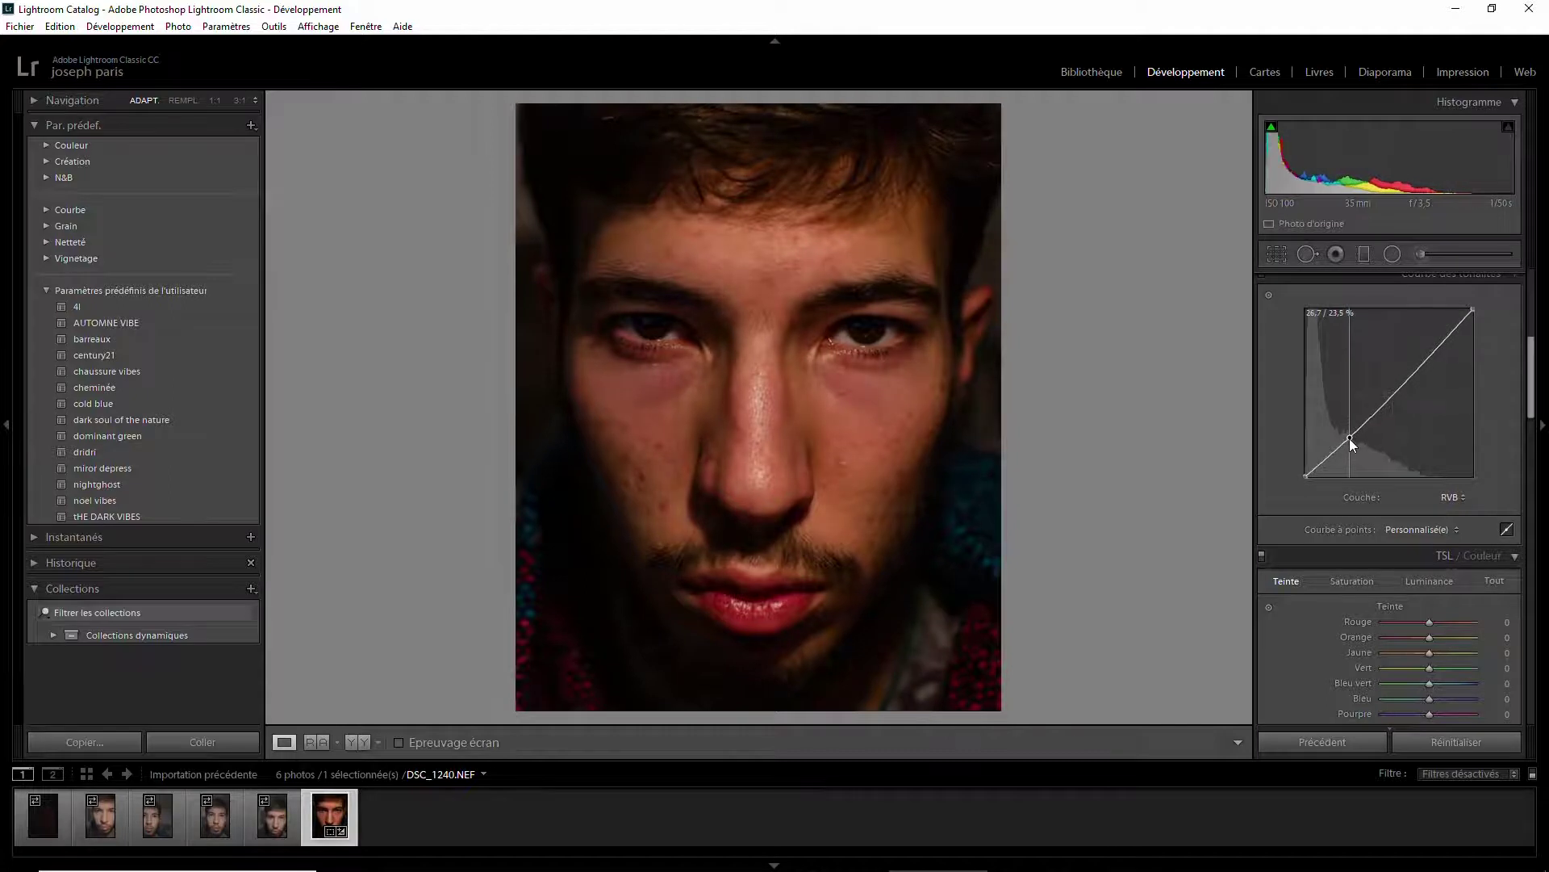
left_click(1348, 437)
left_click(1392, 394)
left_click_drag(1426, 356, 1430, 351)
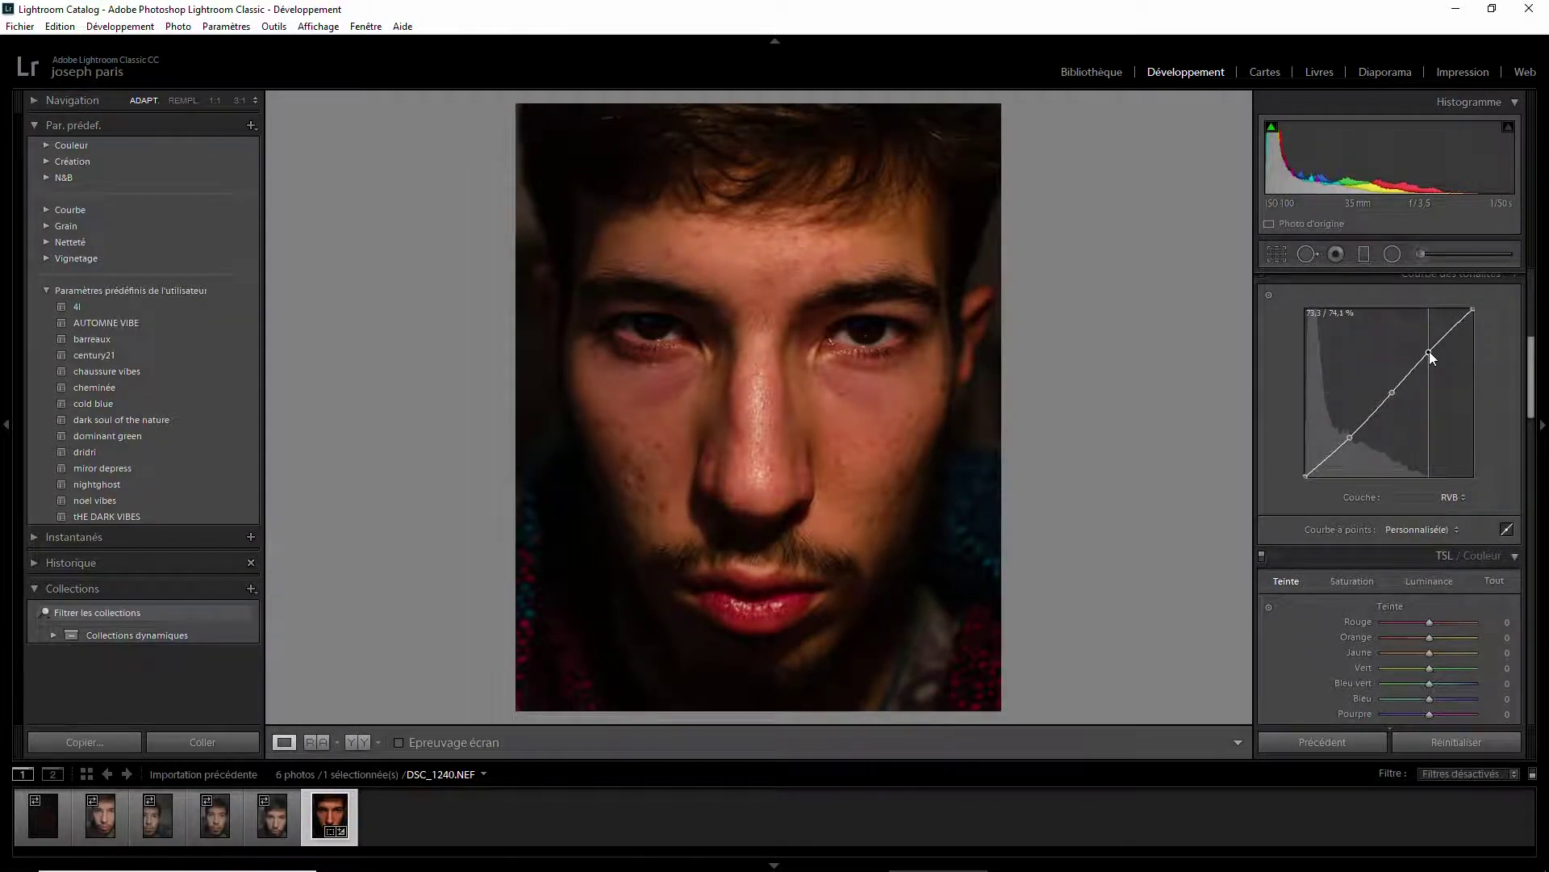
scroll(1329, 399, "down", 2)
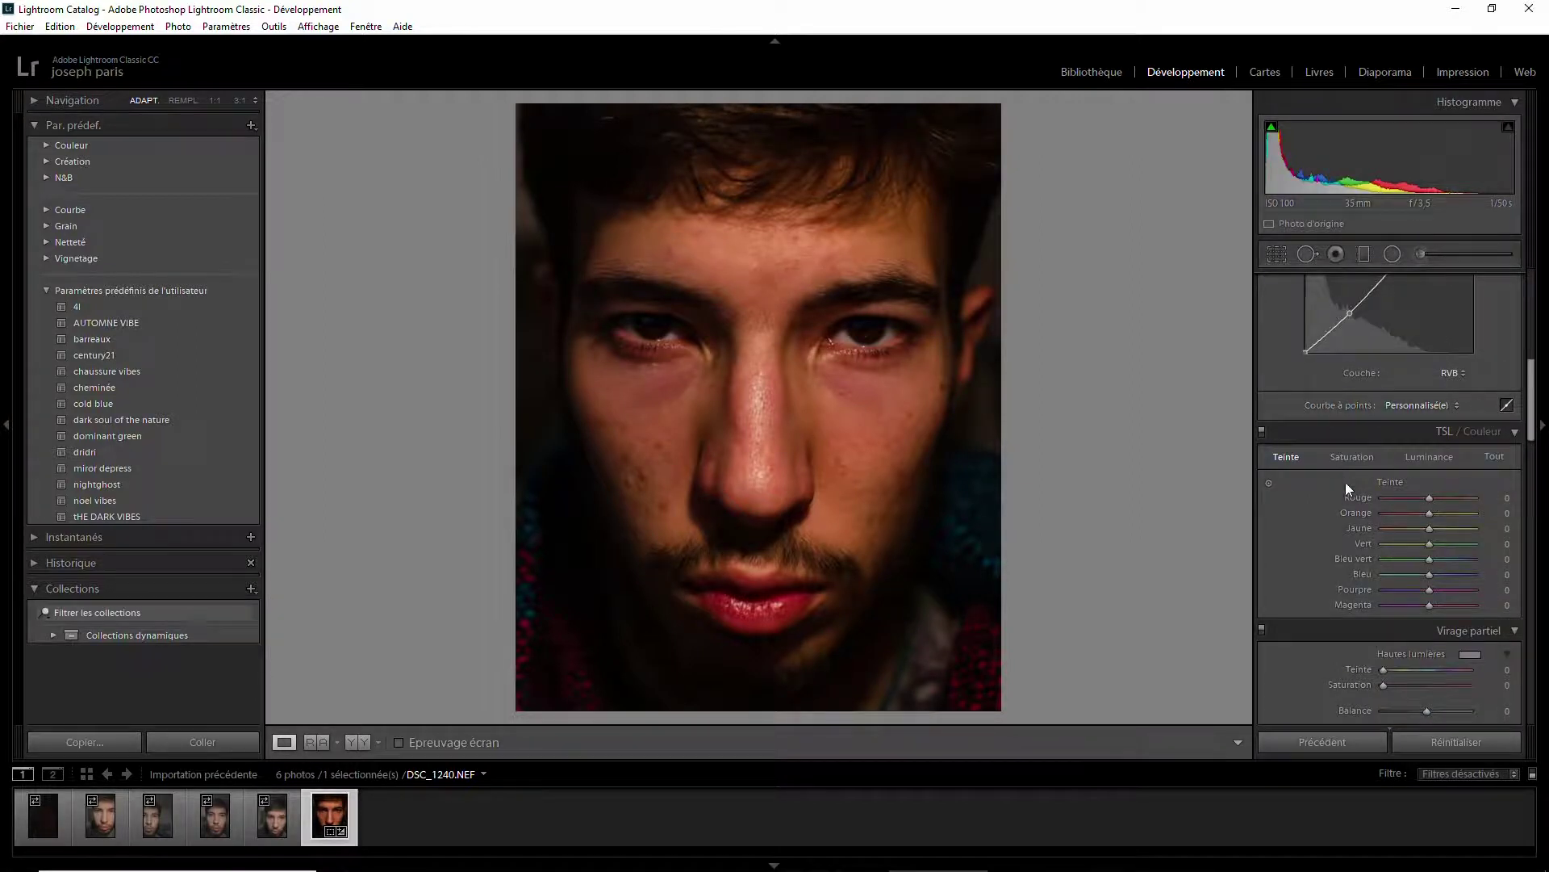
- Set HSL hues to Red +13, Orange -5 and Blue -47
left_click(1296, 453)
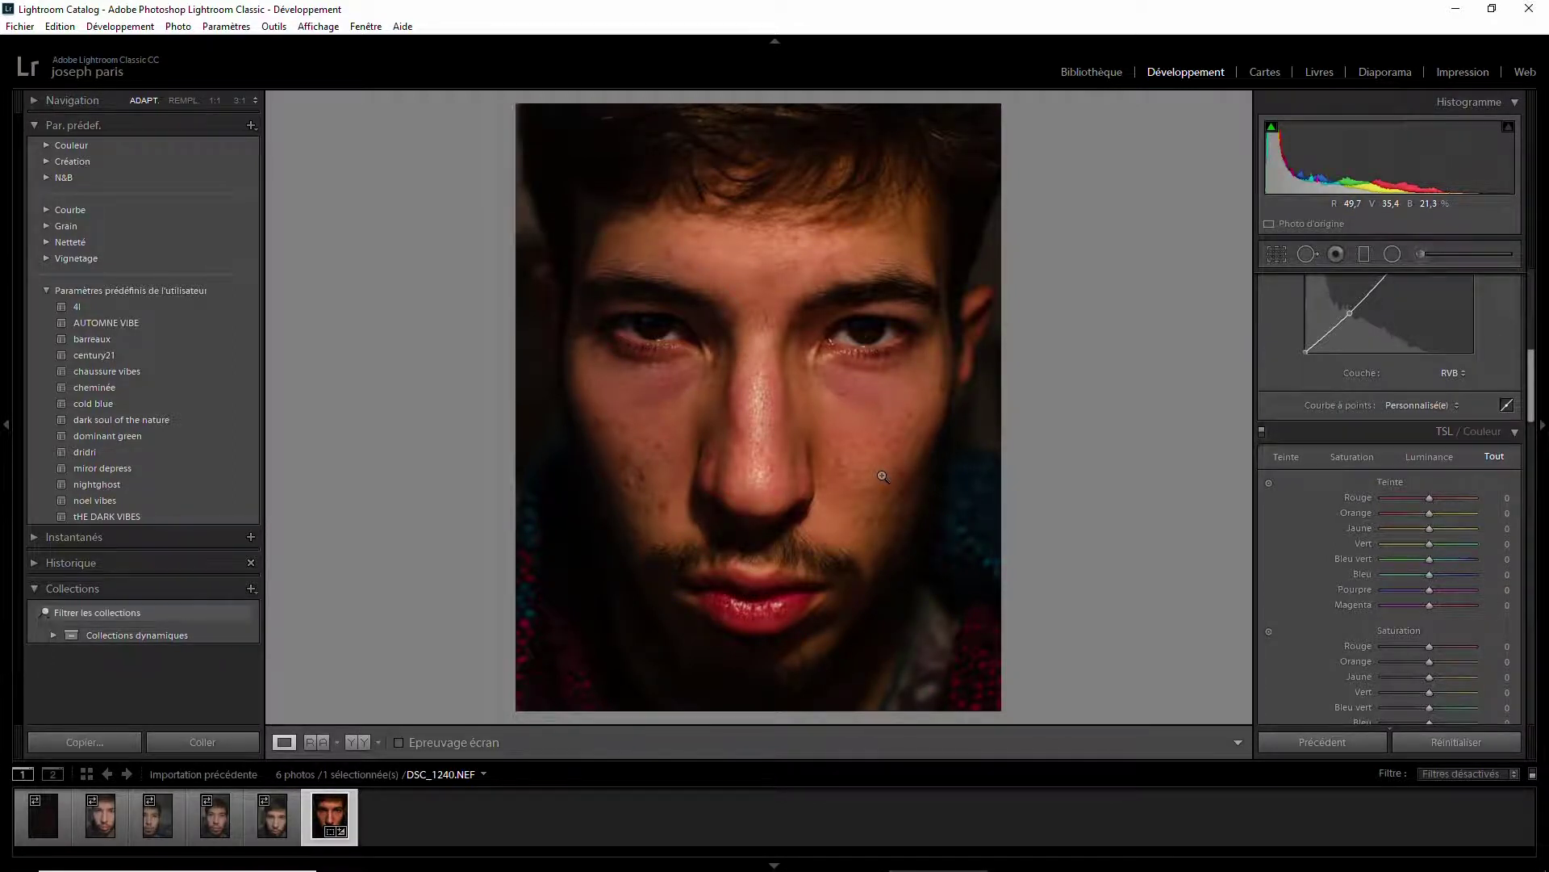
left_click(1268, 481)
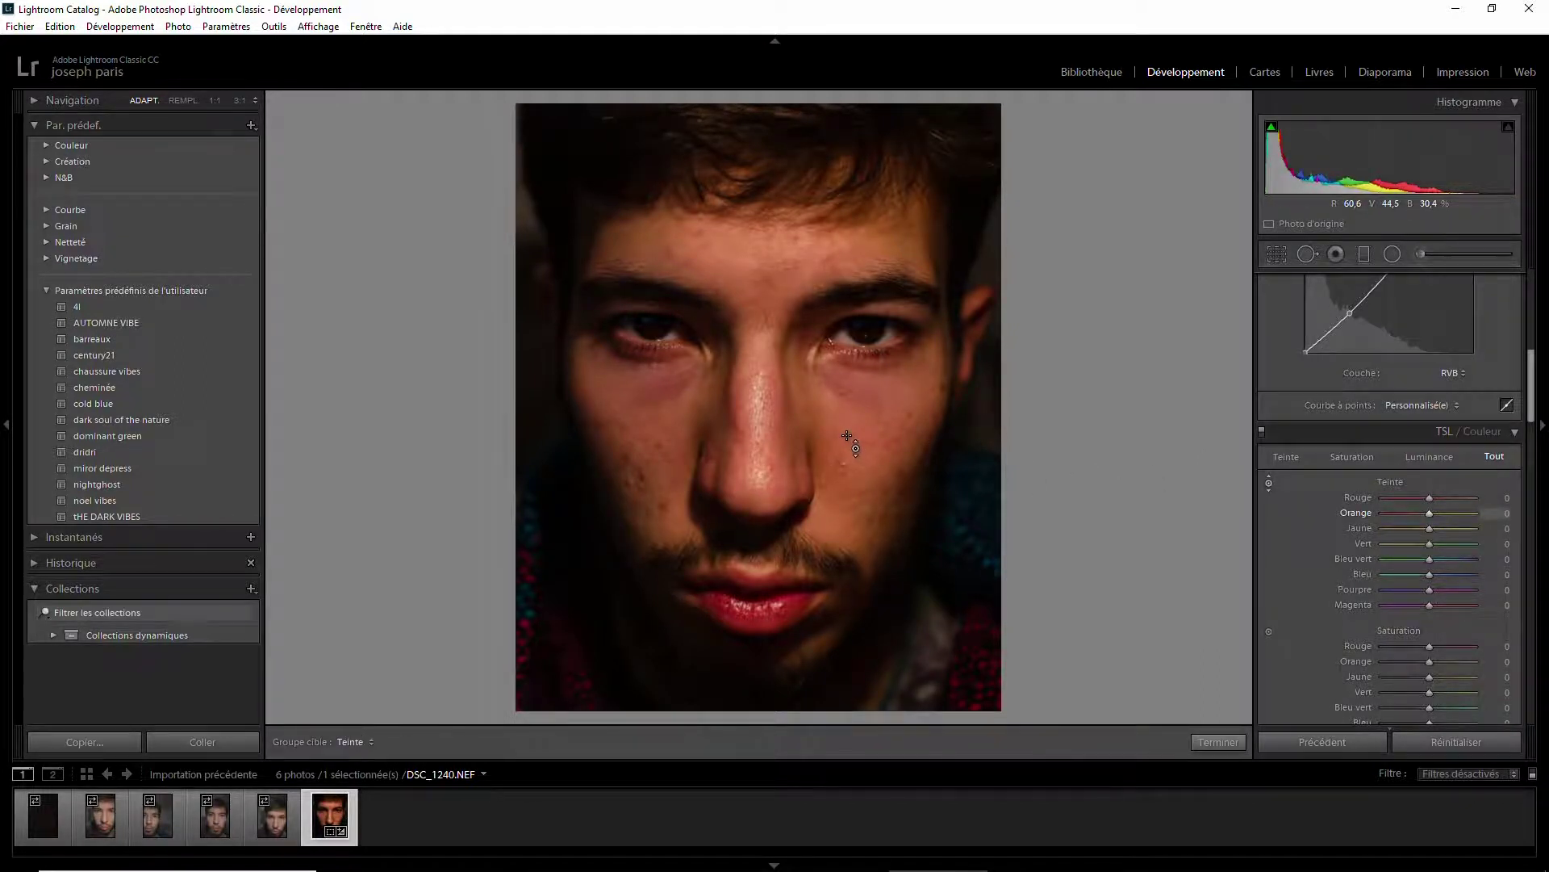
mouse_move(847, 436)
left_mouse_down()
mouse_move(847, 355)
mouse_move(847, 416)
left_mouse_up()
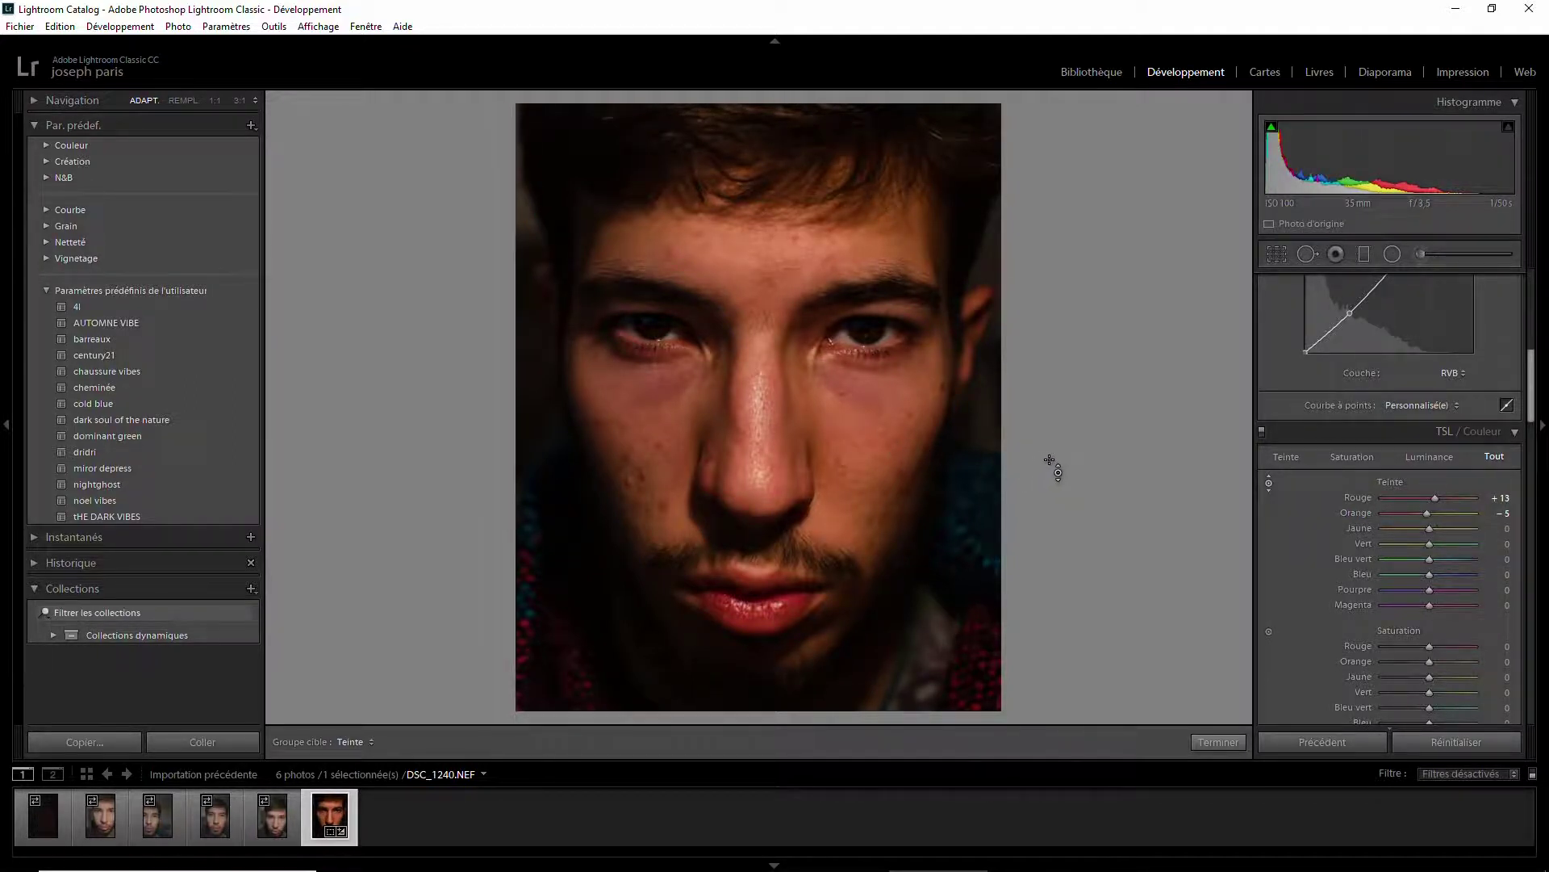
scroll(1319, 562, "down", 3)
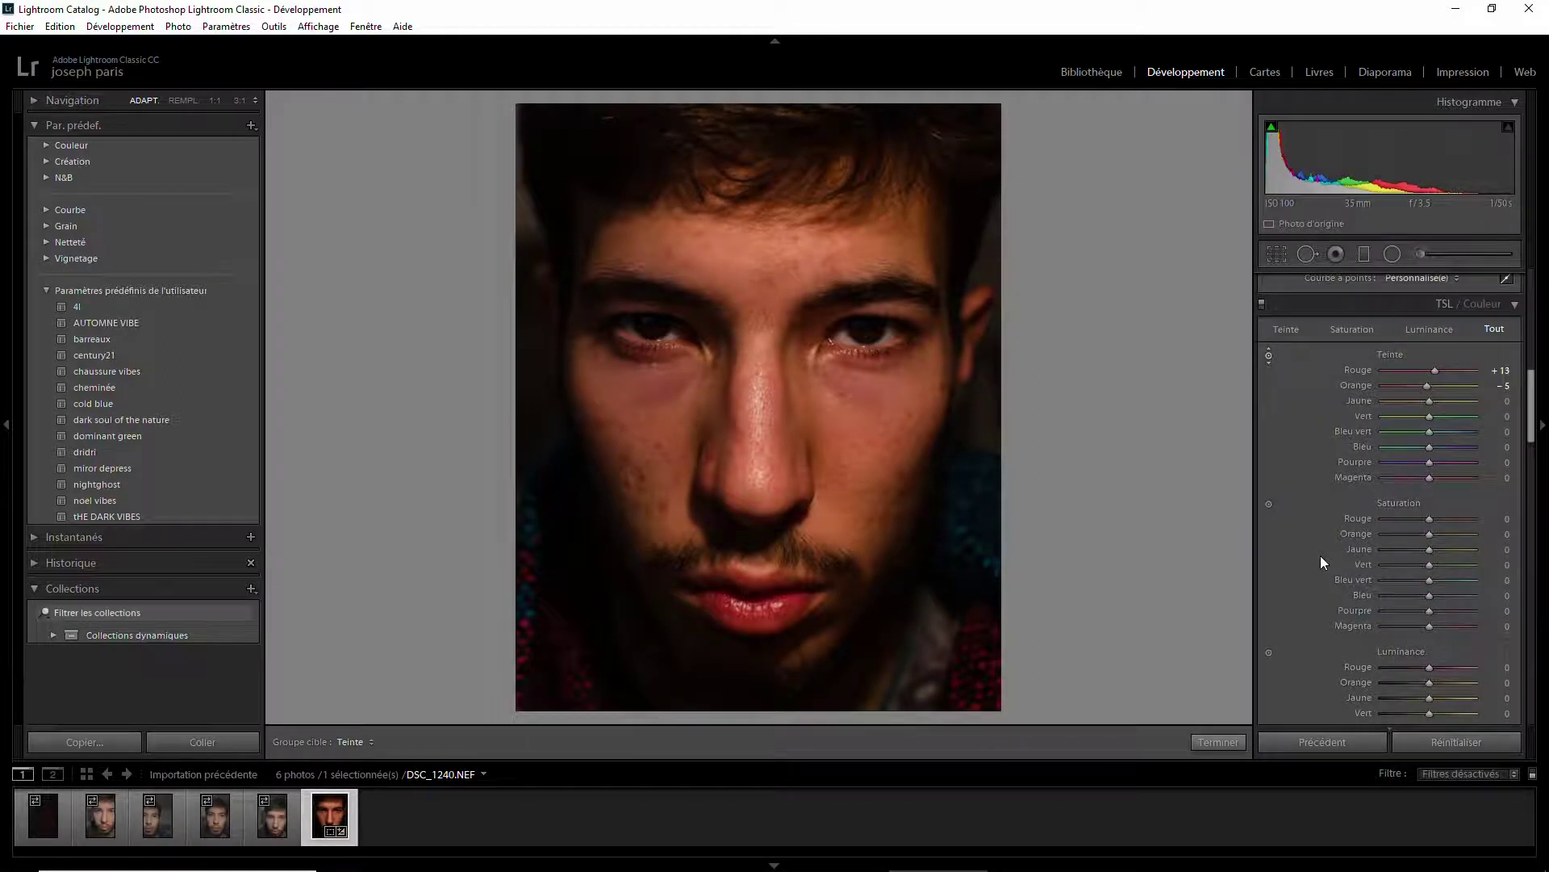
scroll(1299, 525, "down", 3)
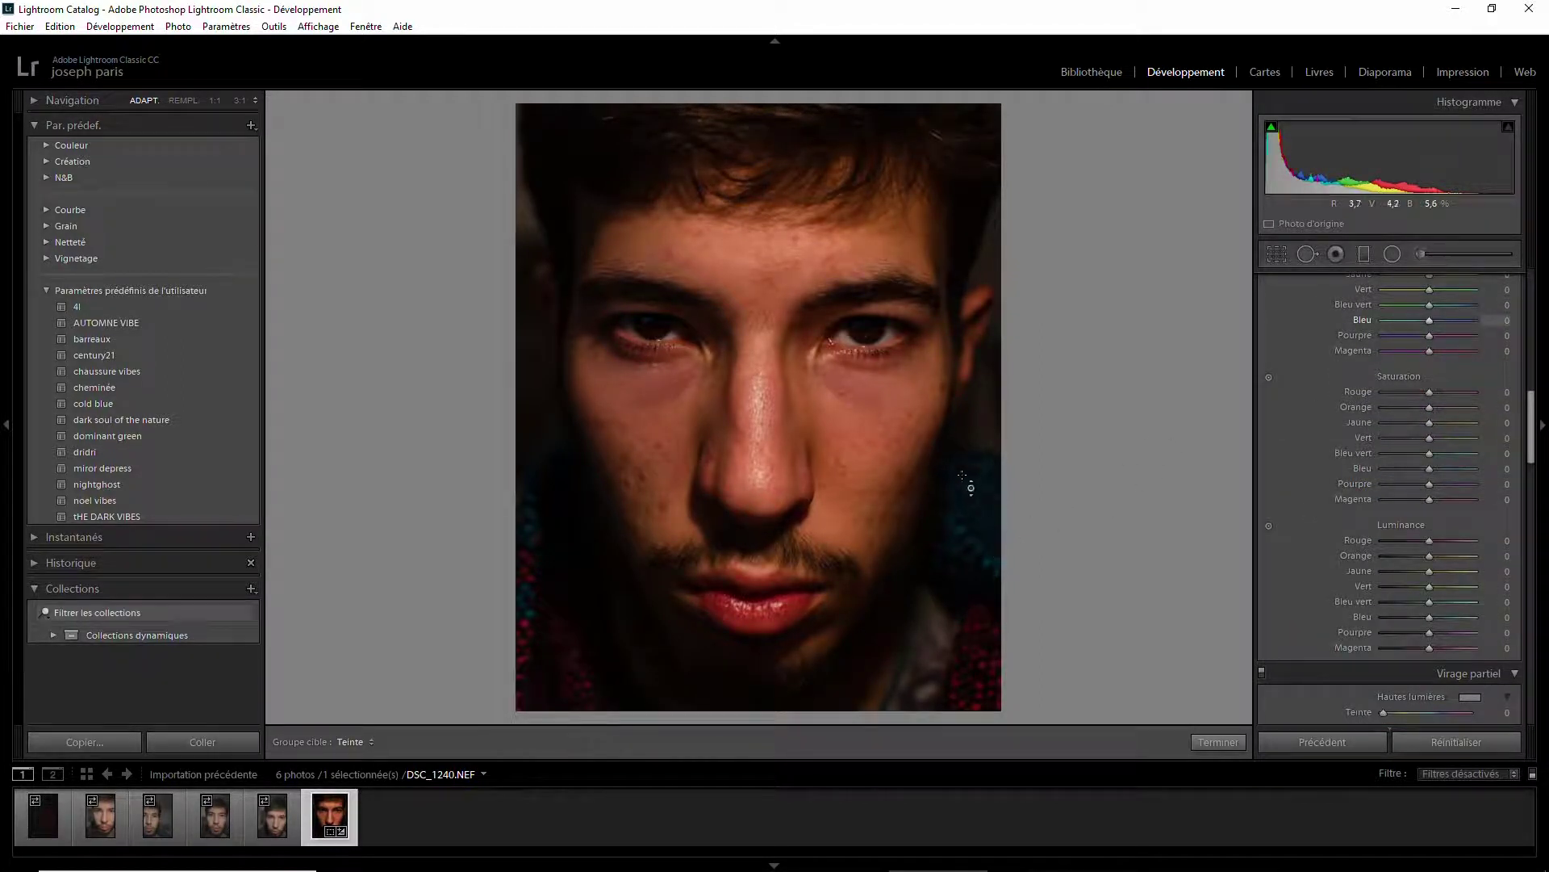
scroll(1330, 413, "up", 3)
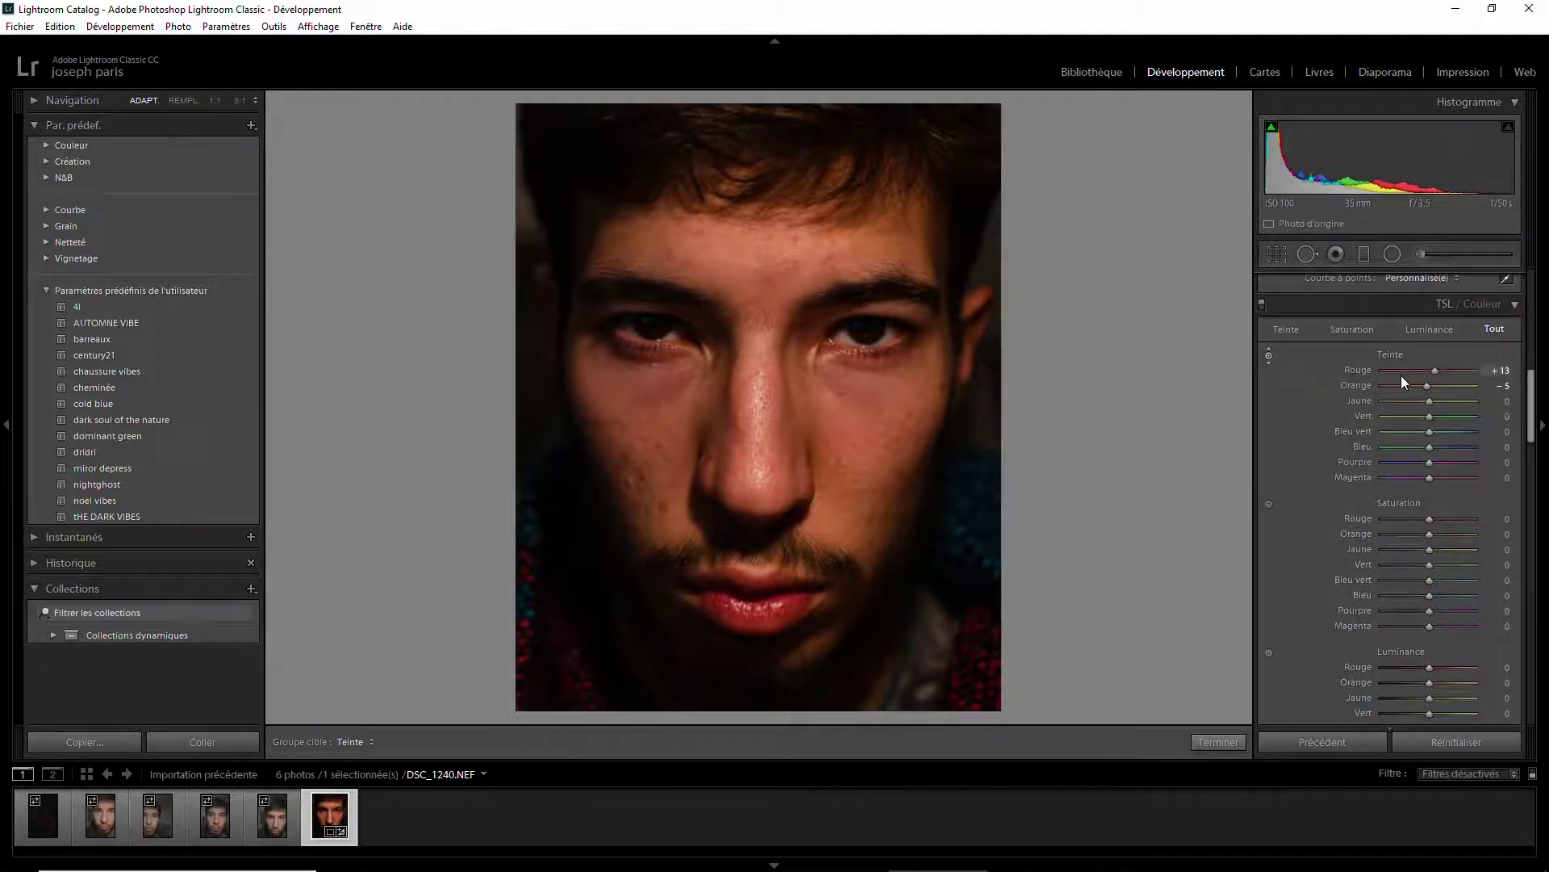
left_click(1292, 327)
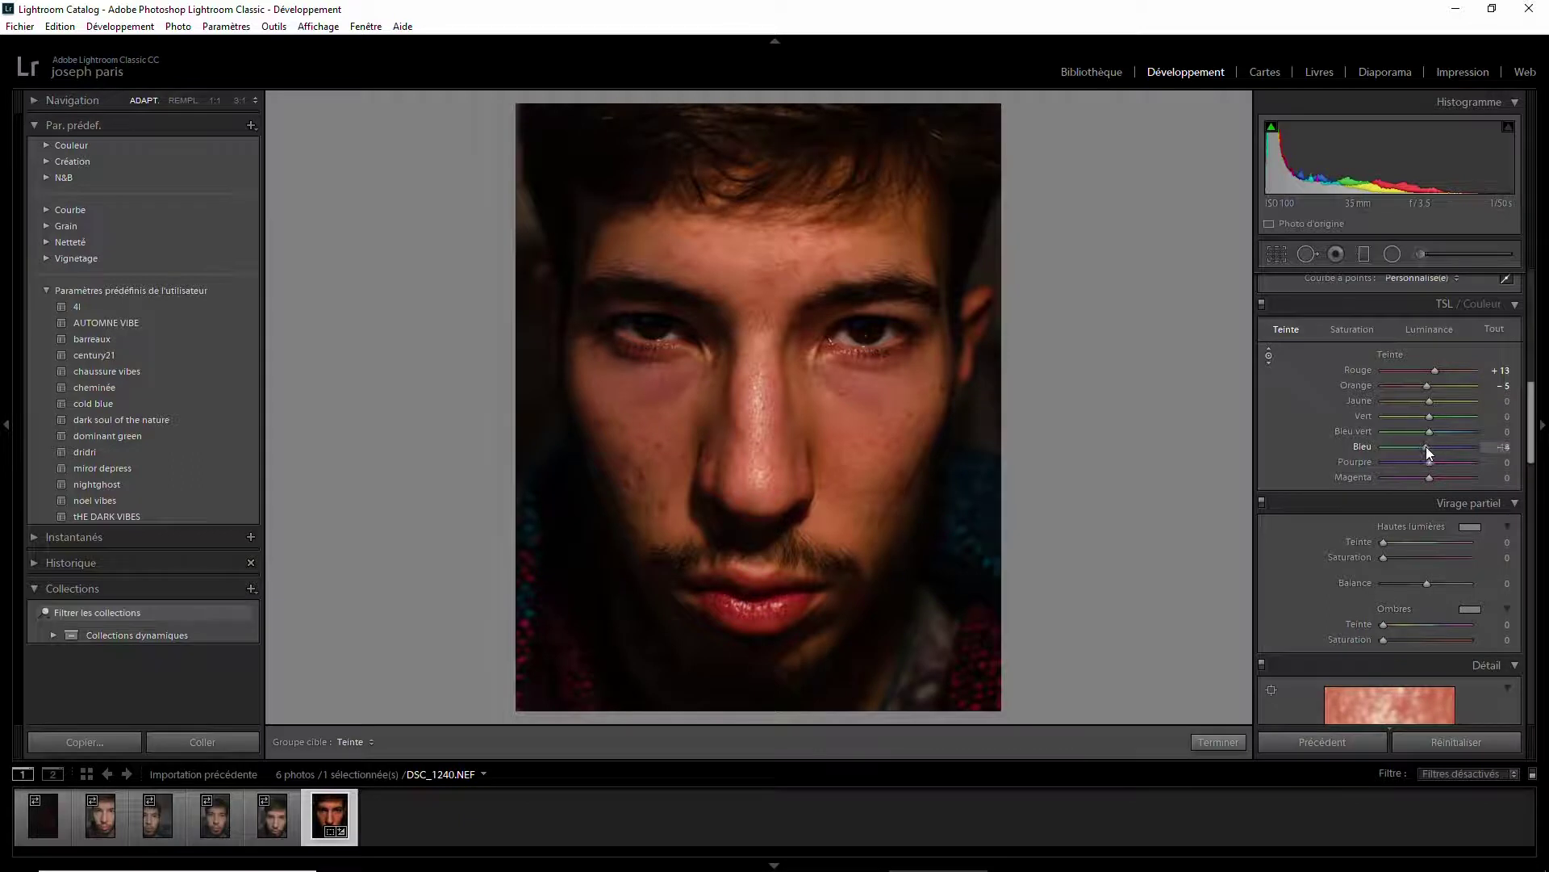
left_click_drag(1406, 448, 1401, 449)
- Set sharpening to 0, remove chromatic aberration and enable the Nikon lens profile
scroll(1320, 497, "down", 2)
scroll(1328, 507, "down", 3)
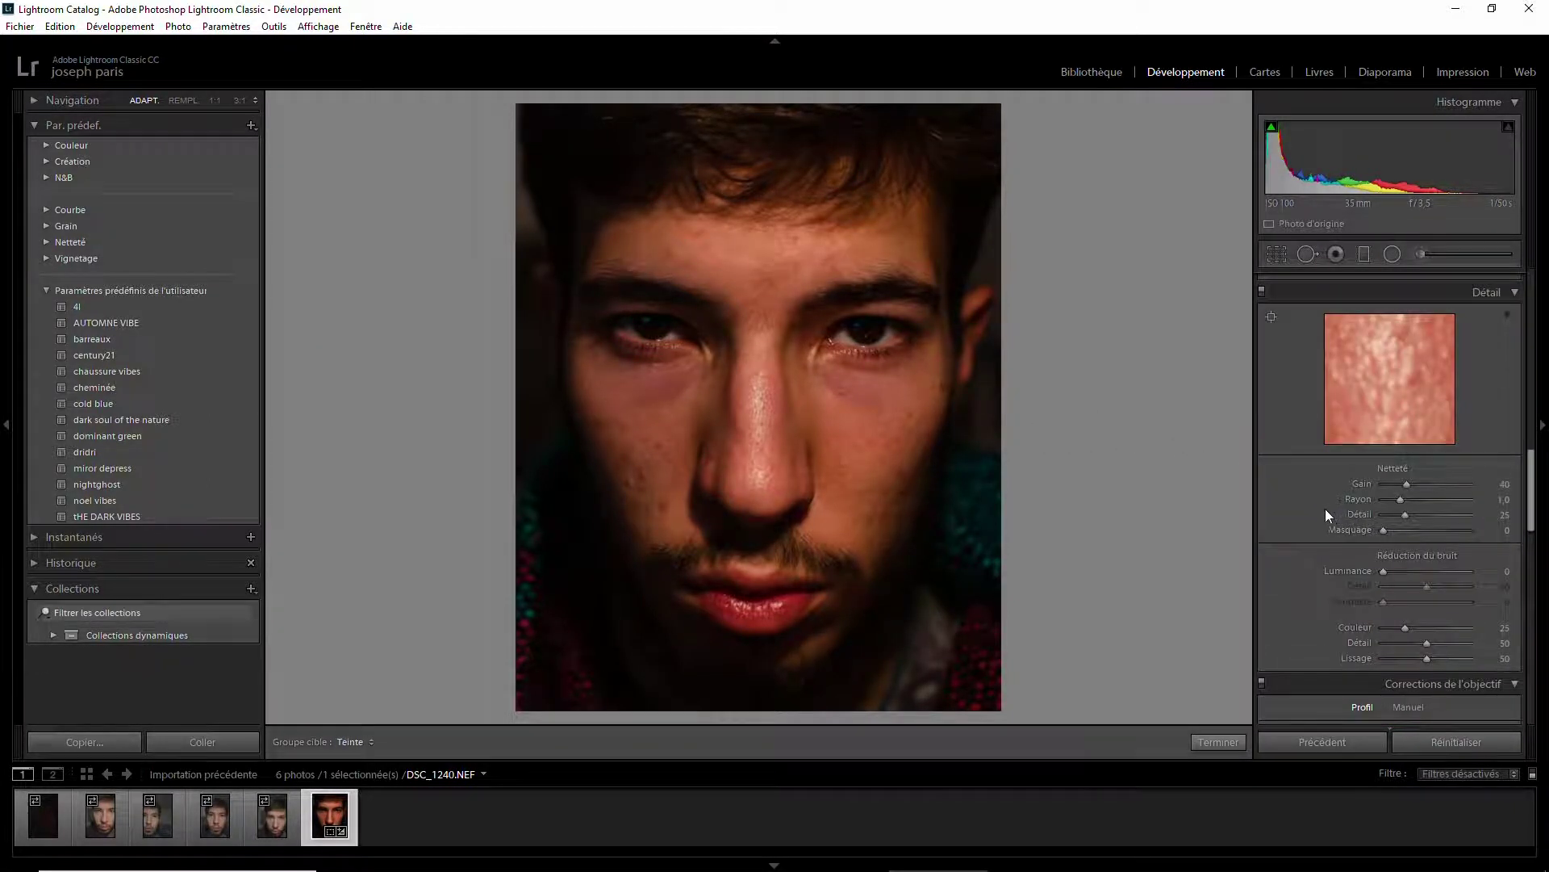
left_click_drag(1406, 482, 1340, 486)
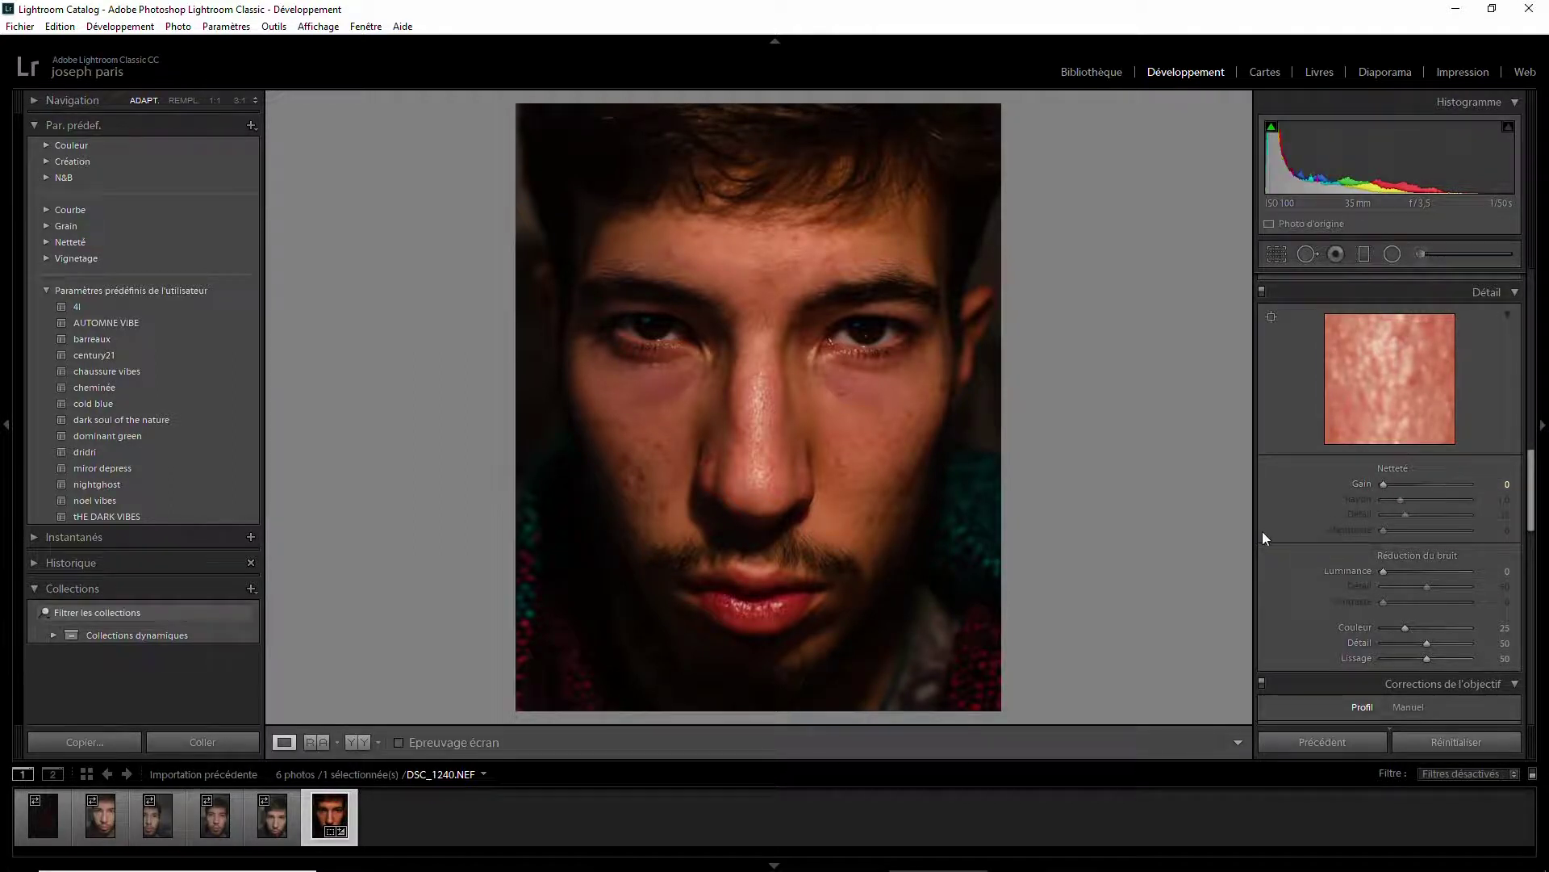
scroll(1309, 544, "down", 2)
left_click(1271, 608)
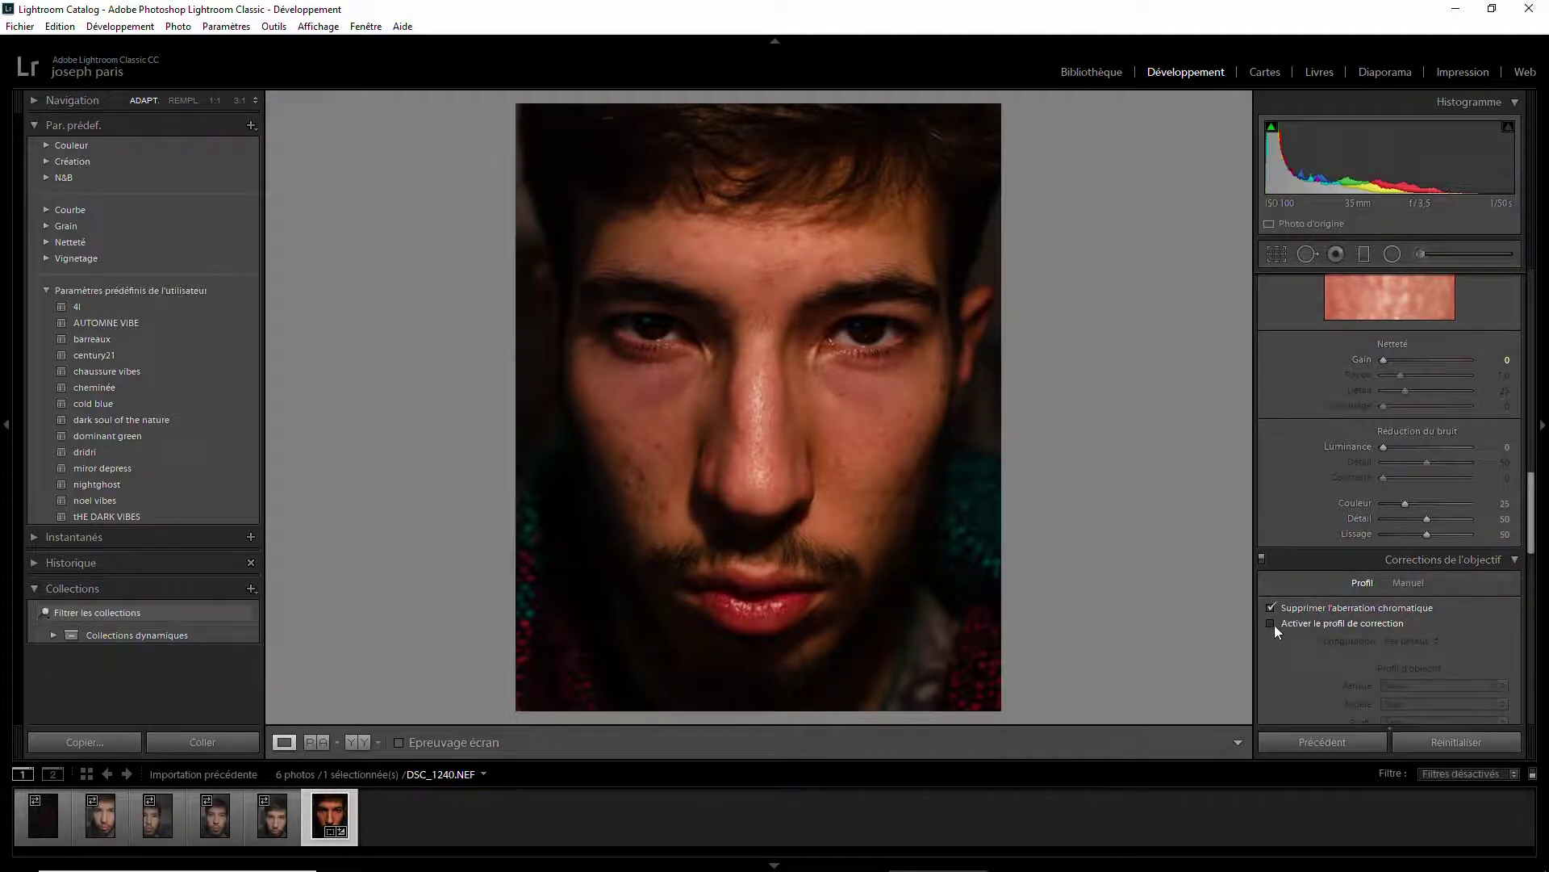
left_click(1270, 623)
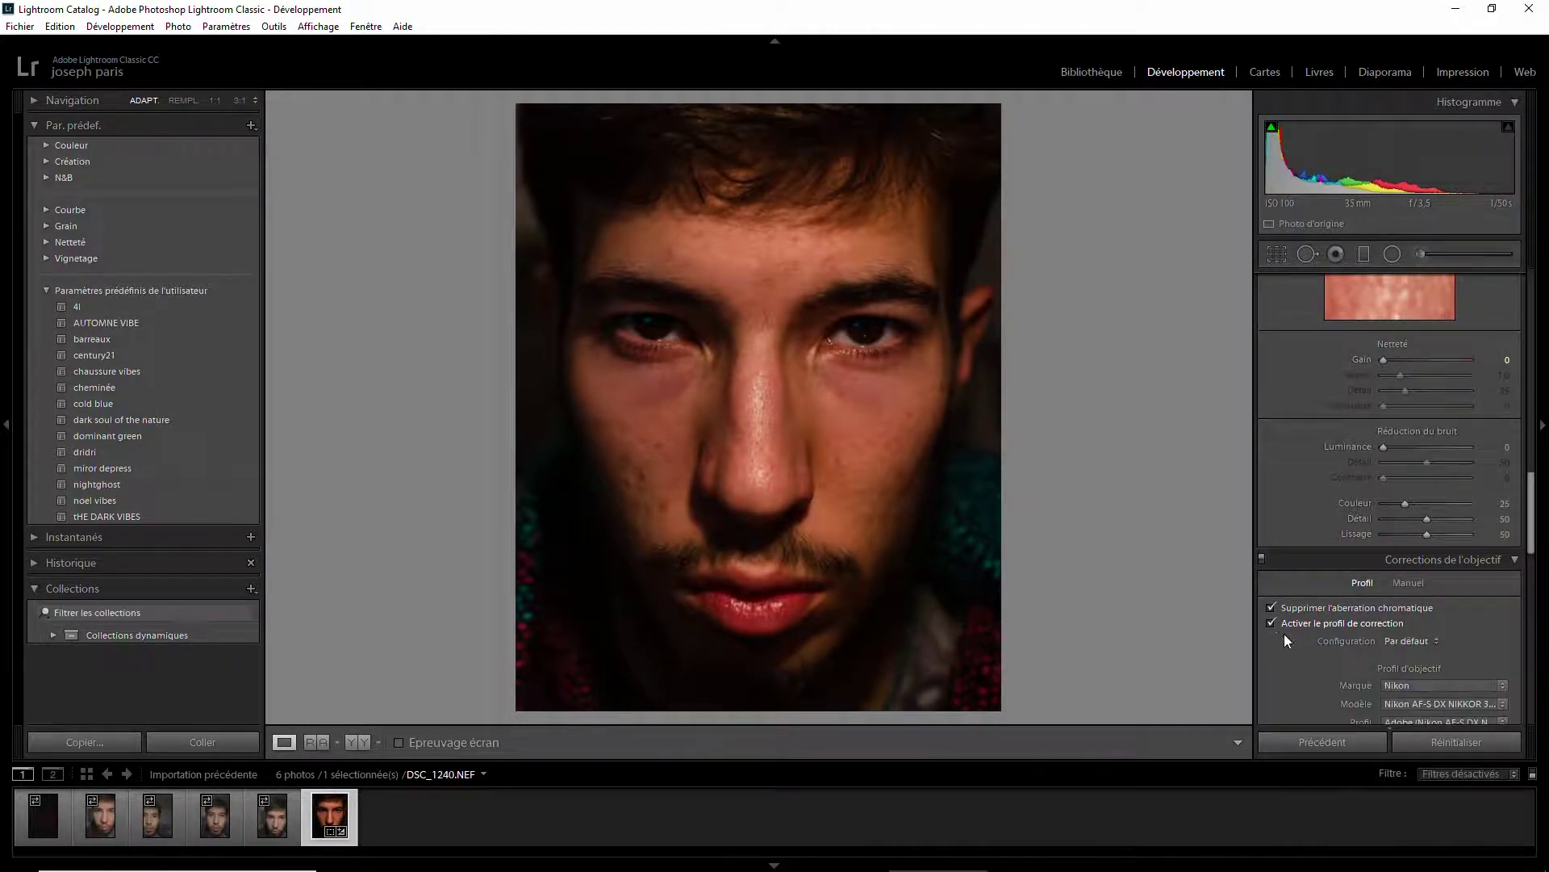
- Add a post-crop vignette: Amount -16, Feather 82, Highlights 100
scroll(1304, 646, "down", 3)
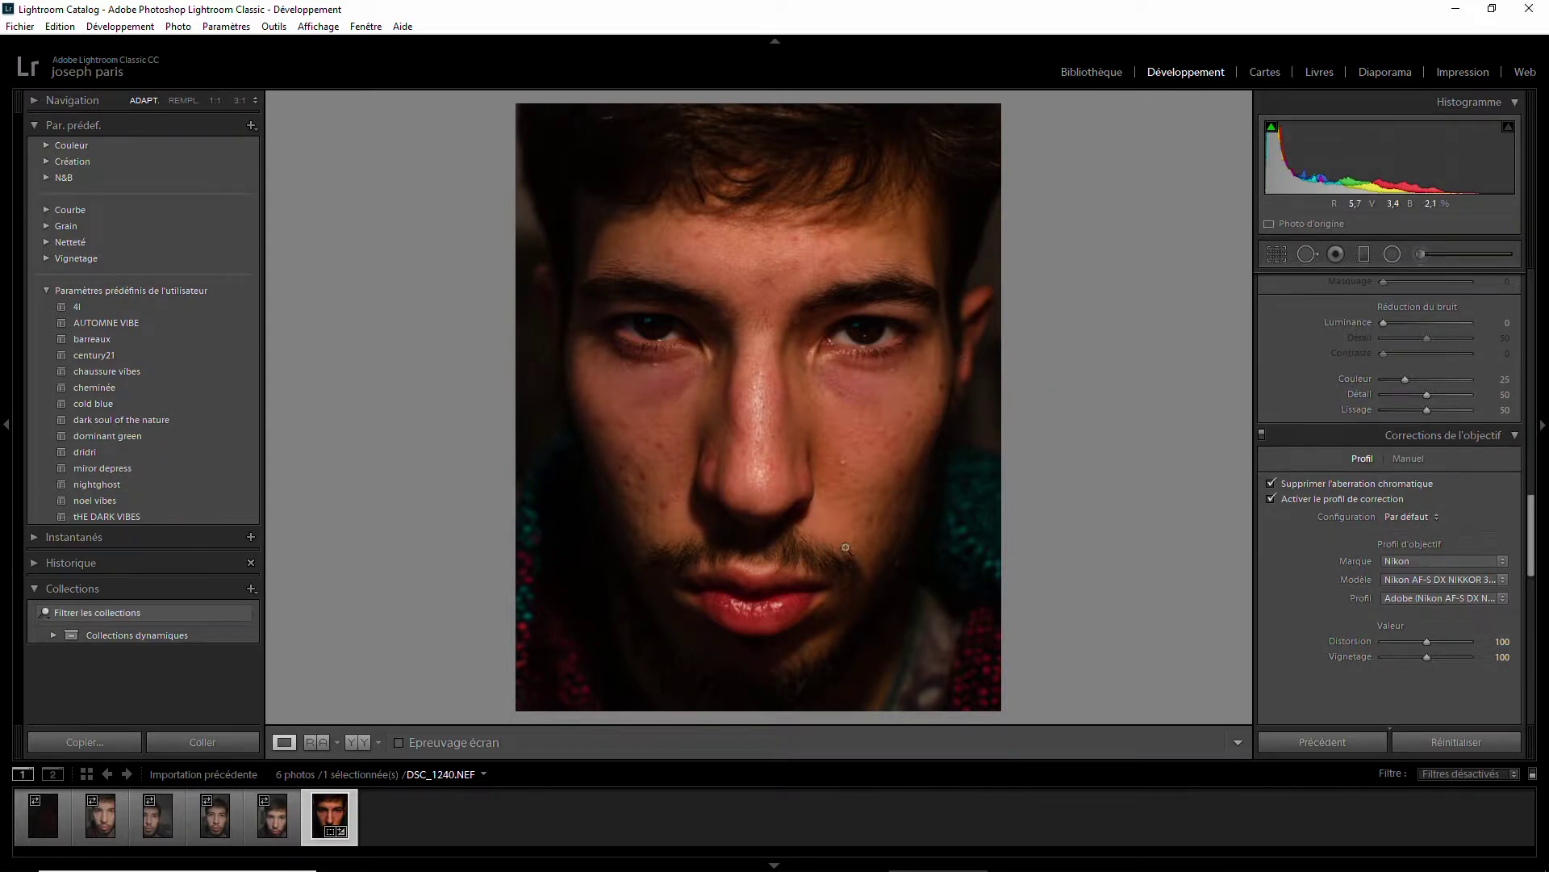
scroll(1364, 575, "down", 2)
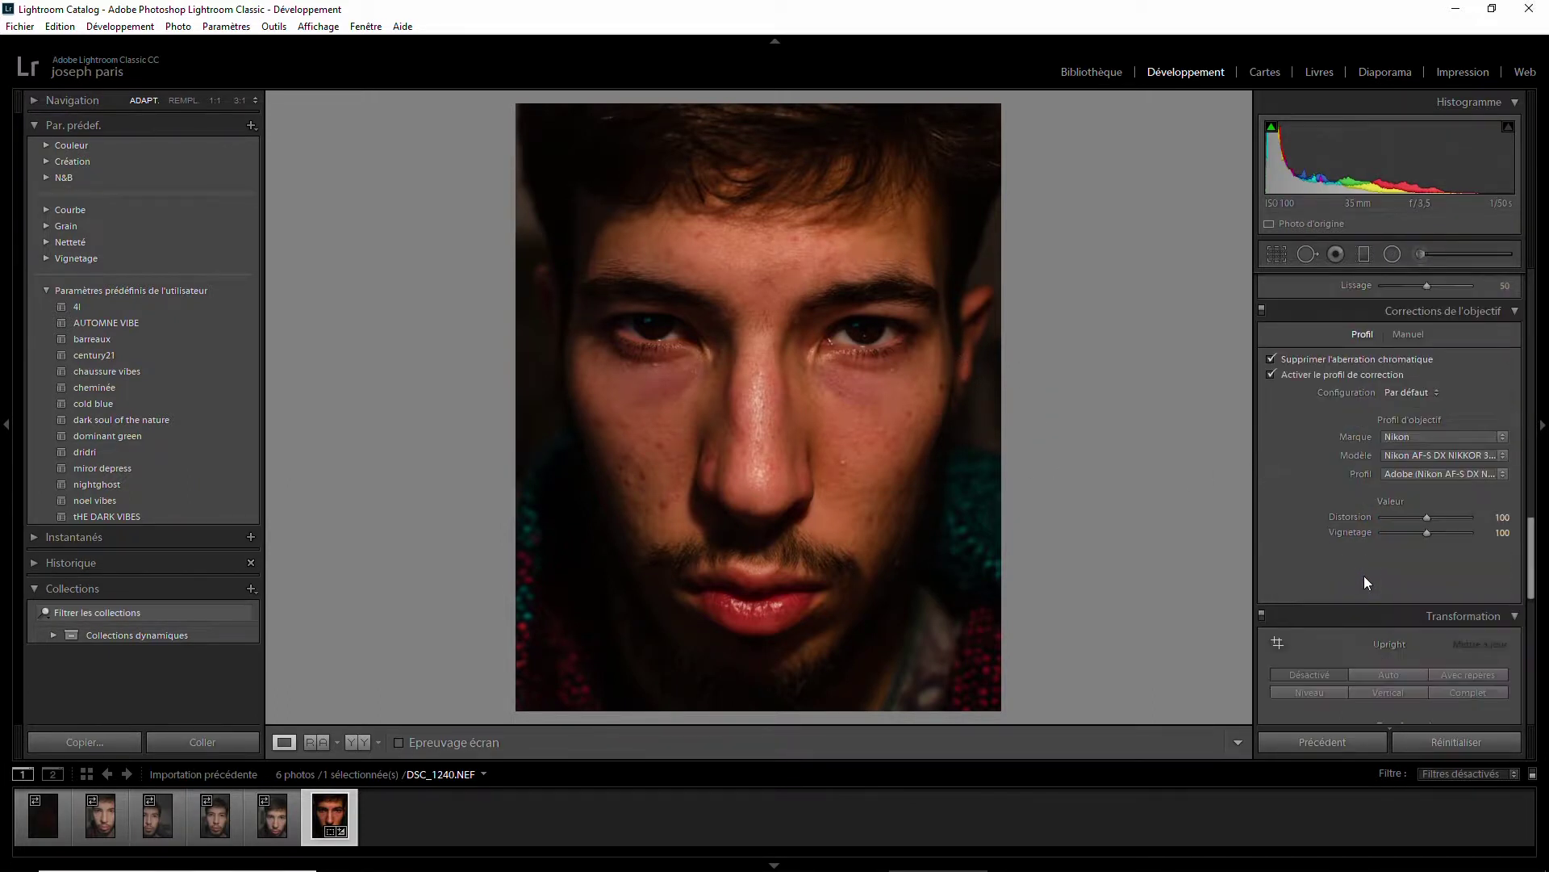
scroll(1364, 581, "down", 2)
scroll(1363, 583, "down", 2)
scroll(1363, 583, "down", 2)
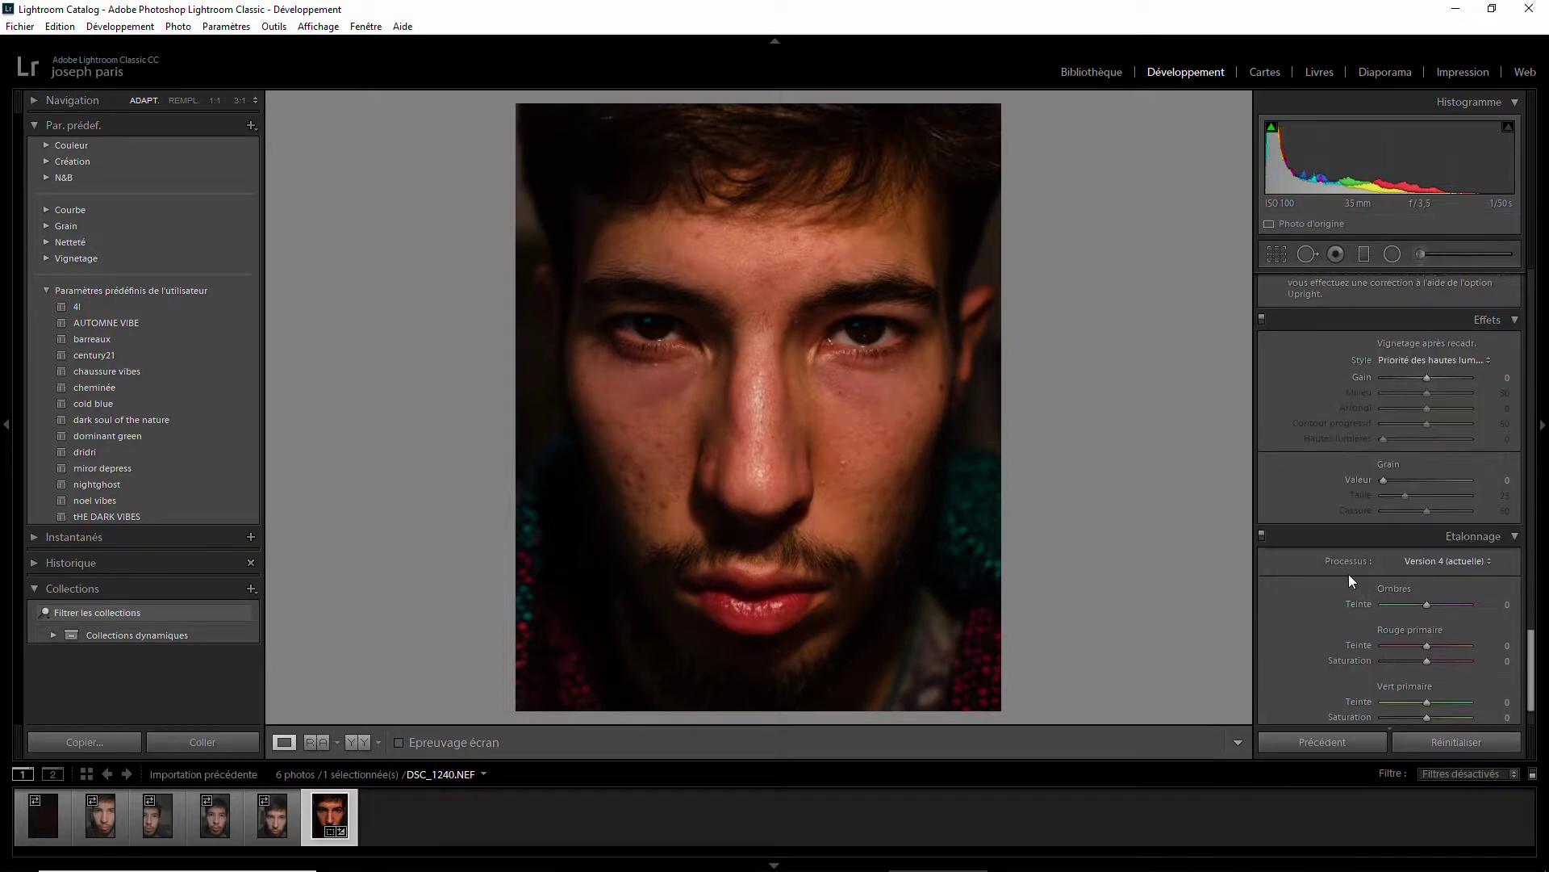
scroll(1346, 578, "up", 2)
scroll(1344, 579, "up", 2)
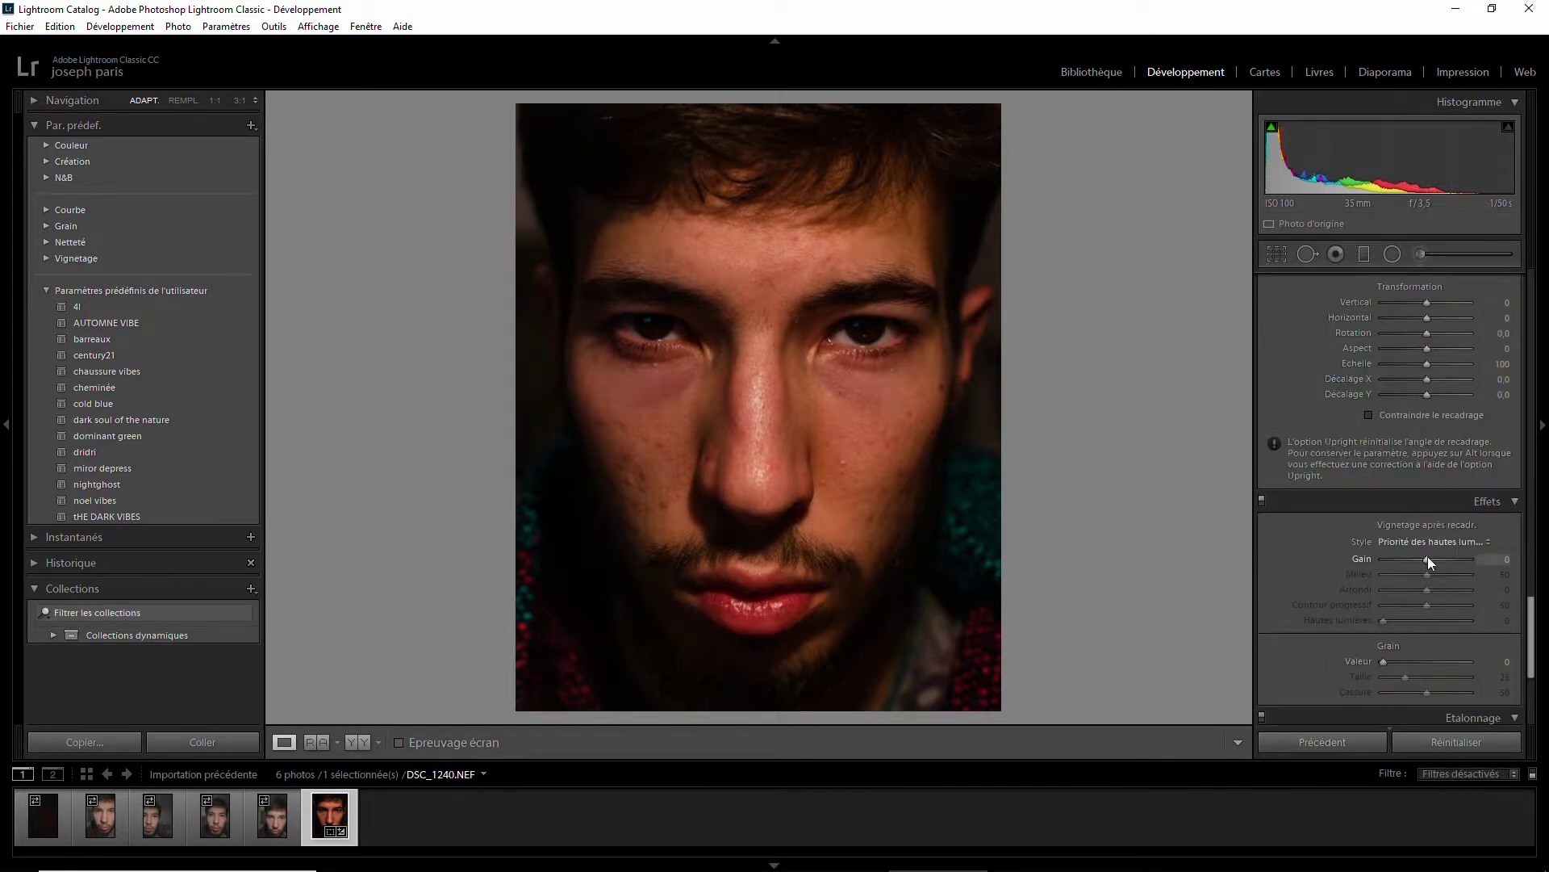
left_click_drag(1427, 557, 1272, 552)
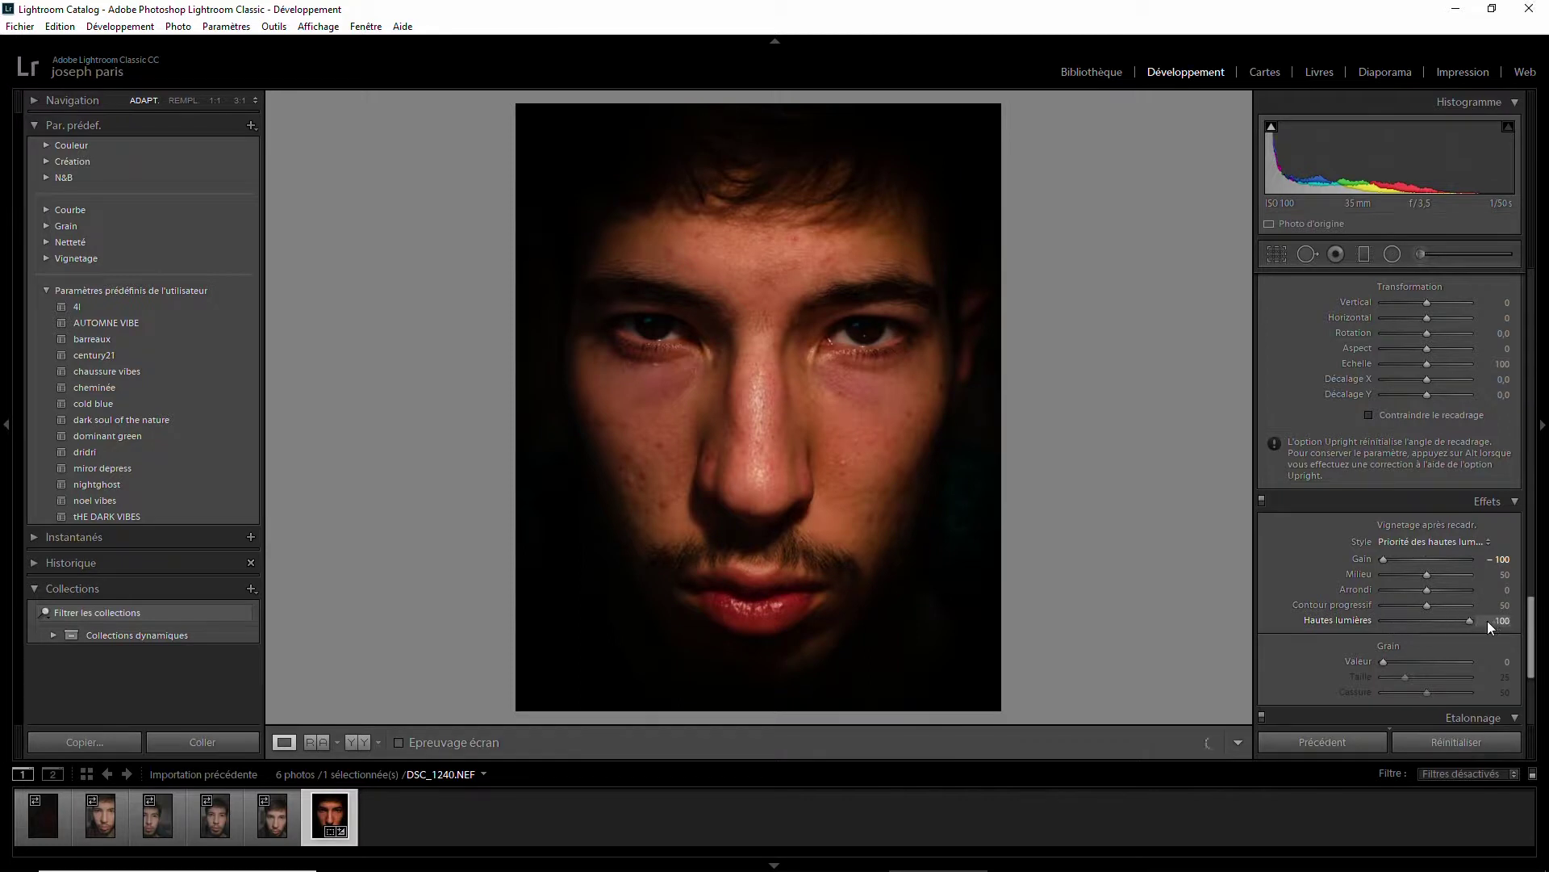
left_click_drag(1426, 604, 1455, 604)
left_click_drag(1383, 558, 1419, 557)
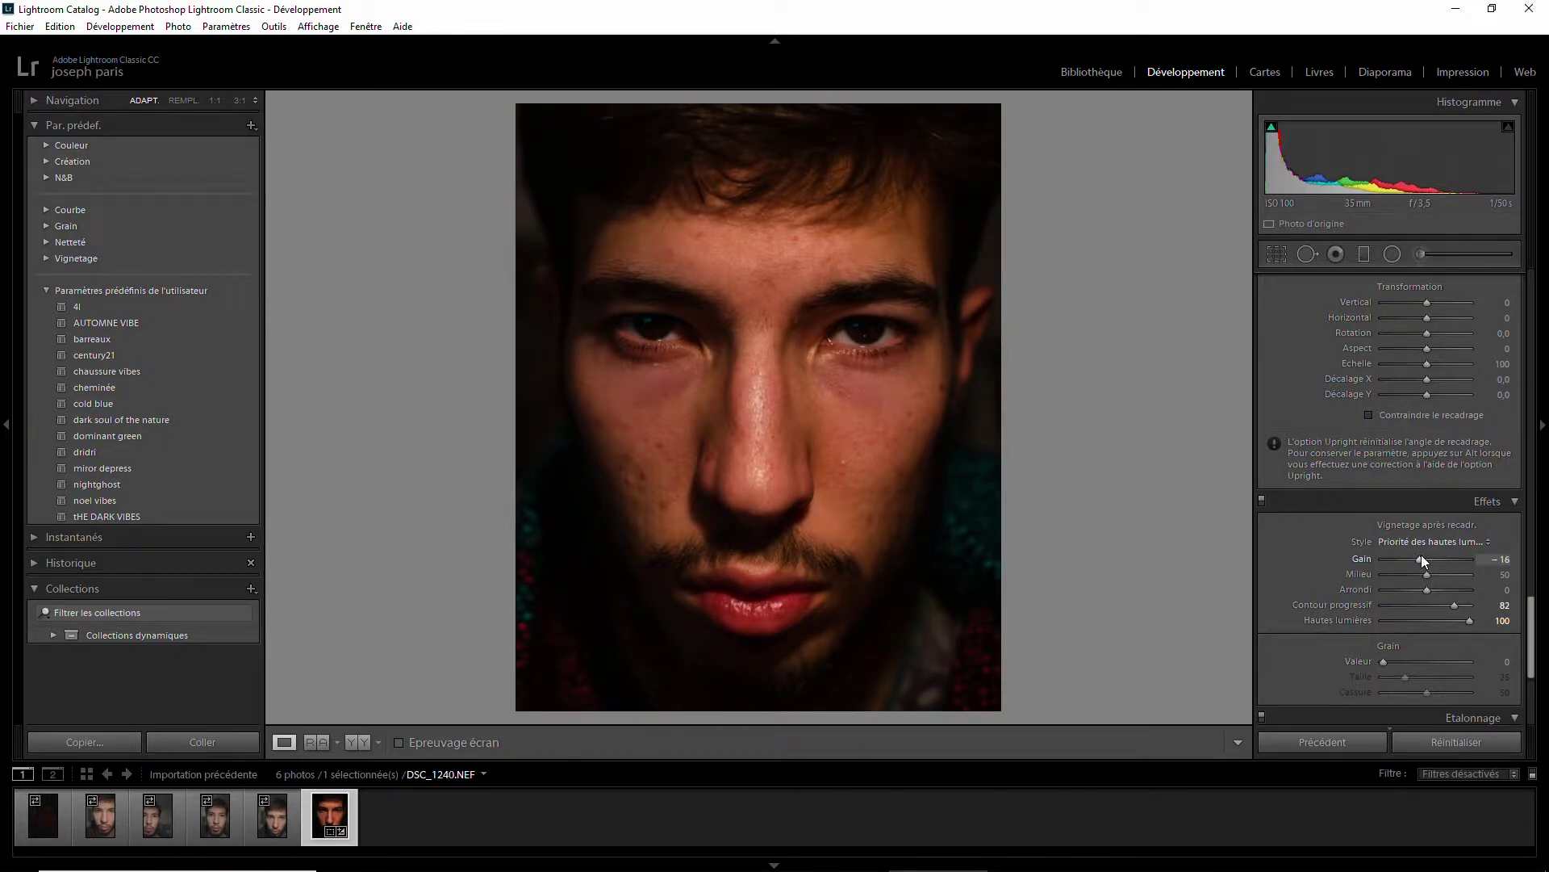
- Ease the vignette to -11, set saturation to -25, and compare before/after
scroll(1422, 554, "up", 3)
scroll(1421, 554, "up", 2)
scroll(1340, 514, "up", 2)
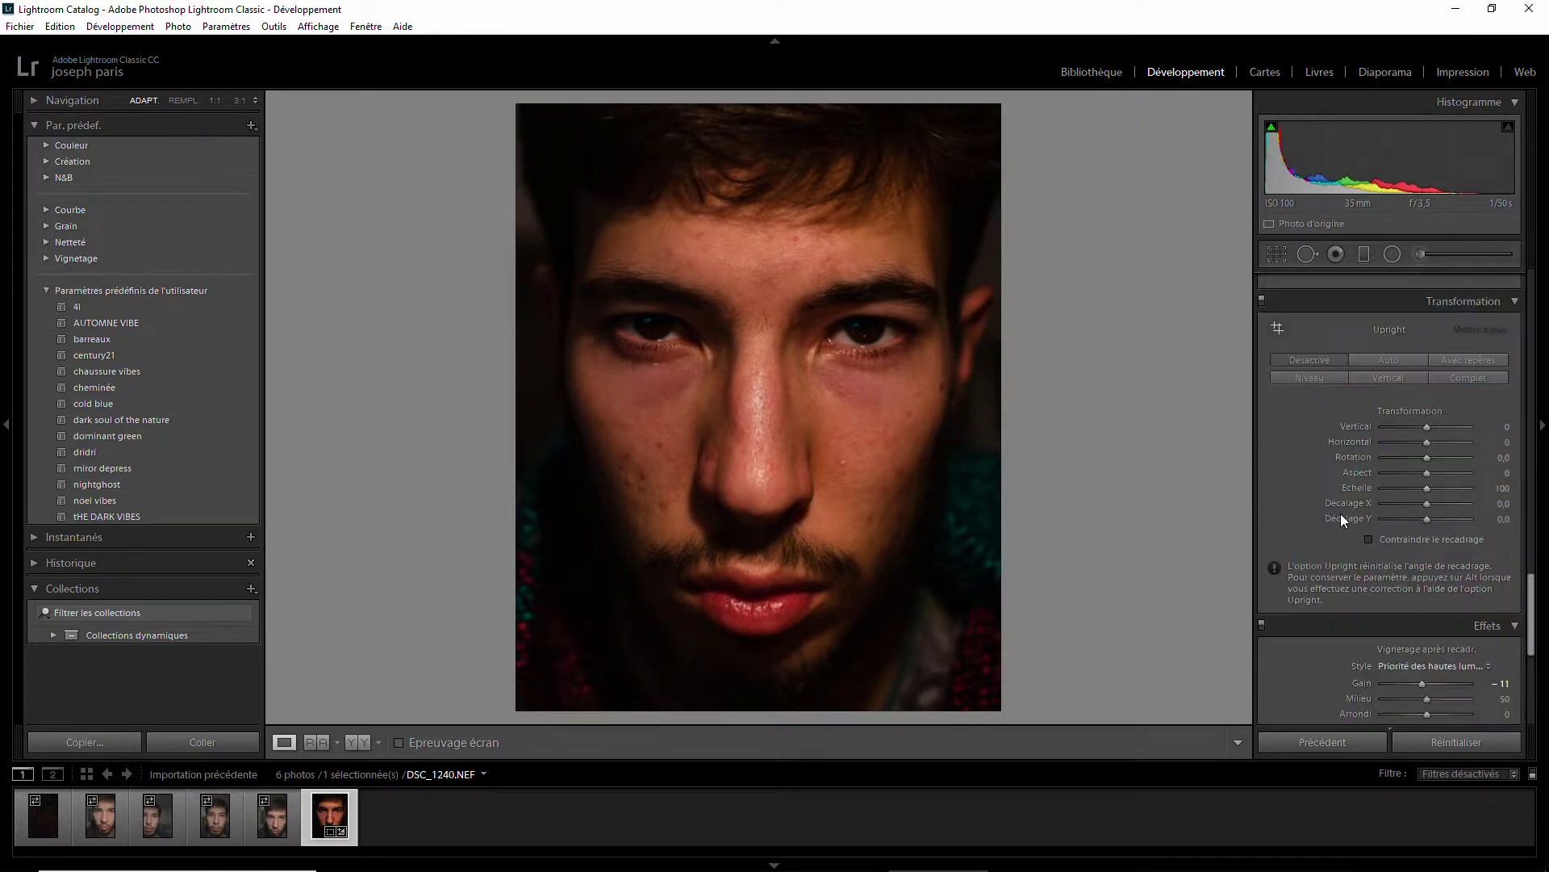
scroll(1340, 513, "up", 3)
scroll(1340, 513, "up", 3)
scroll(1340, 513, "up", 3)
scroll(1339, 513, "up", 3)
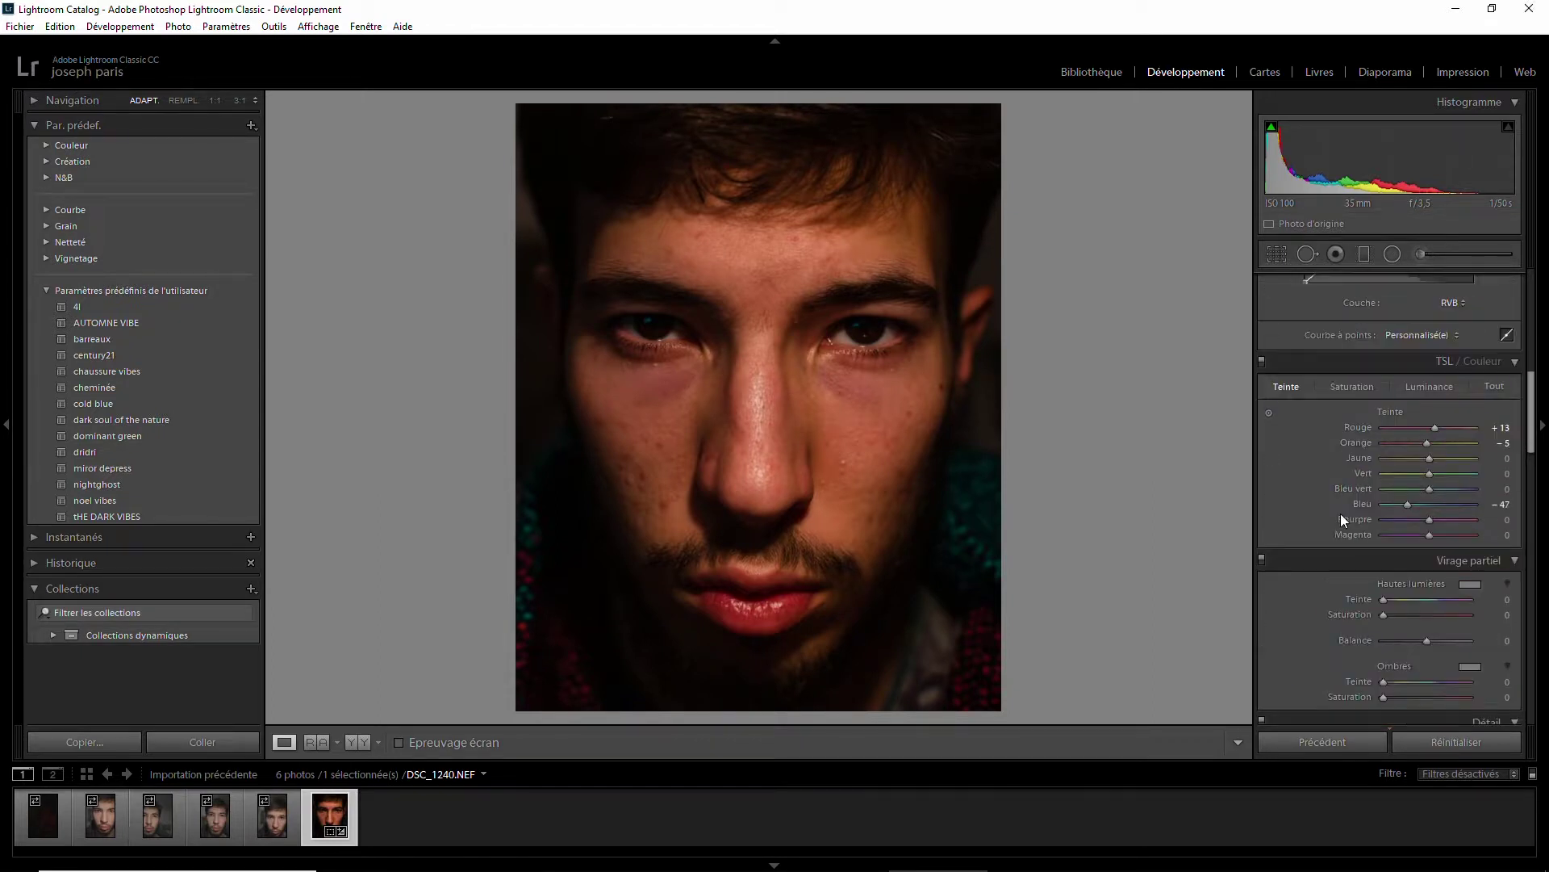
scroll(1339, 513, "up", 3)
scroll(1339, 513, "up", 3)
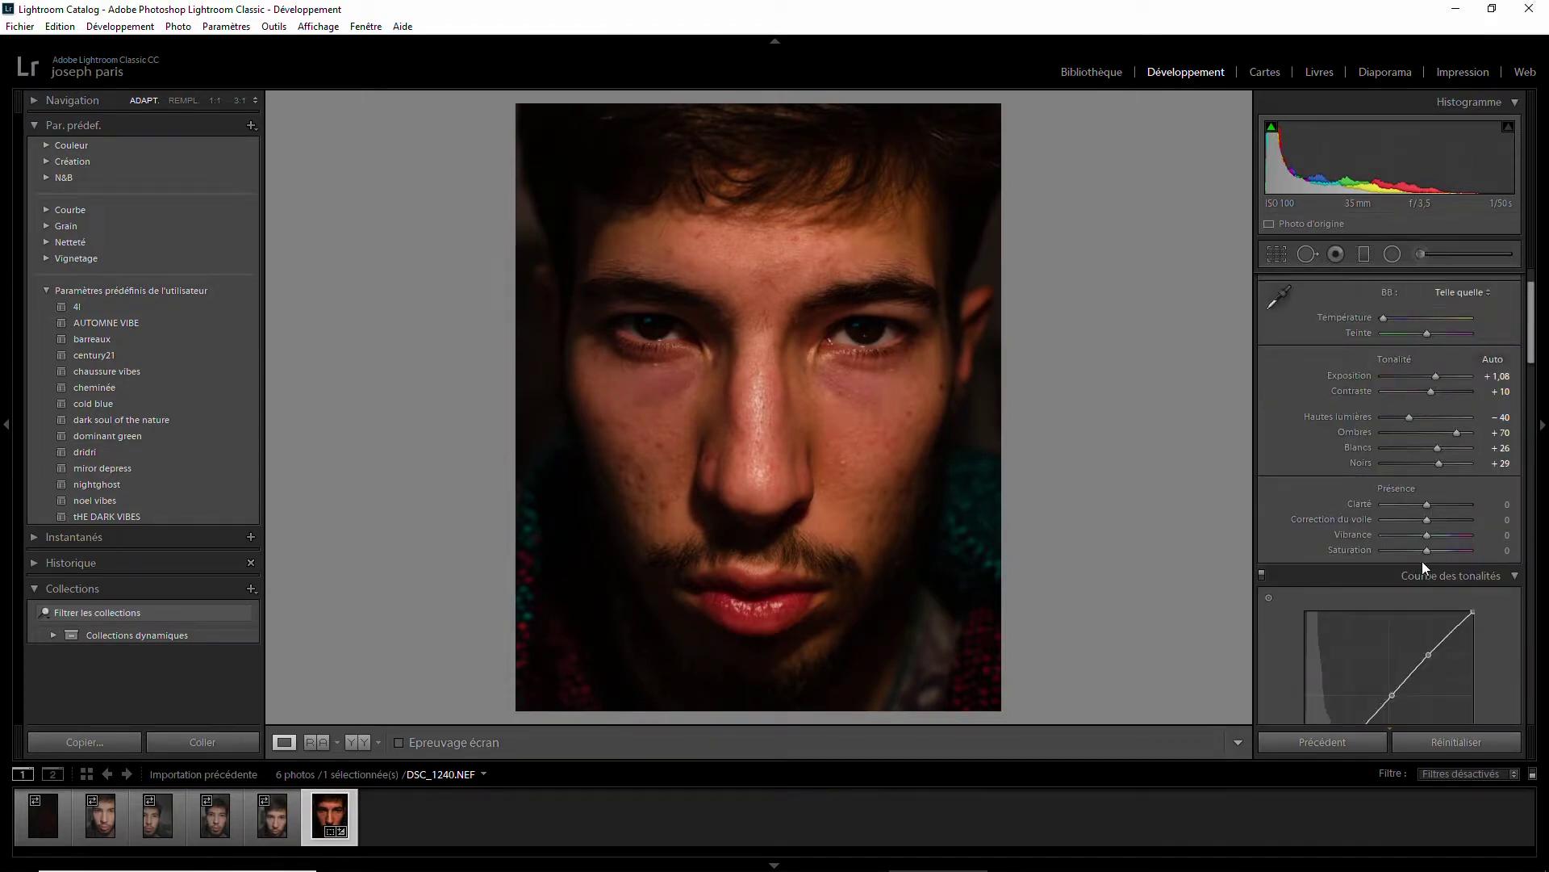
scroll(1429, 552, "down", 3)
scroll(1428, 552, "down", 1)
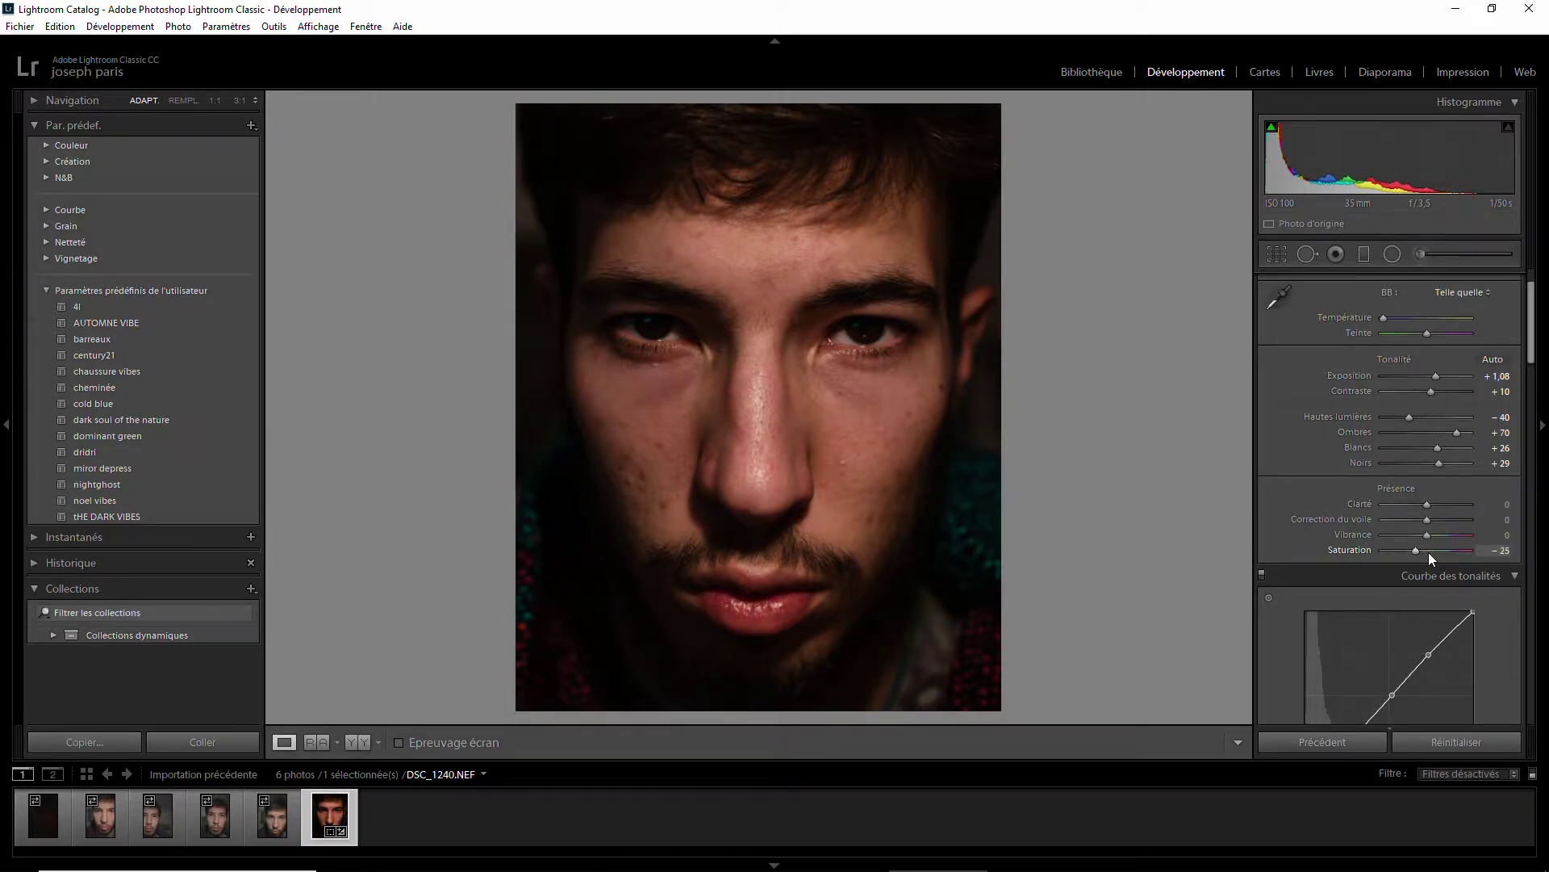
key("y")
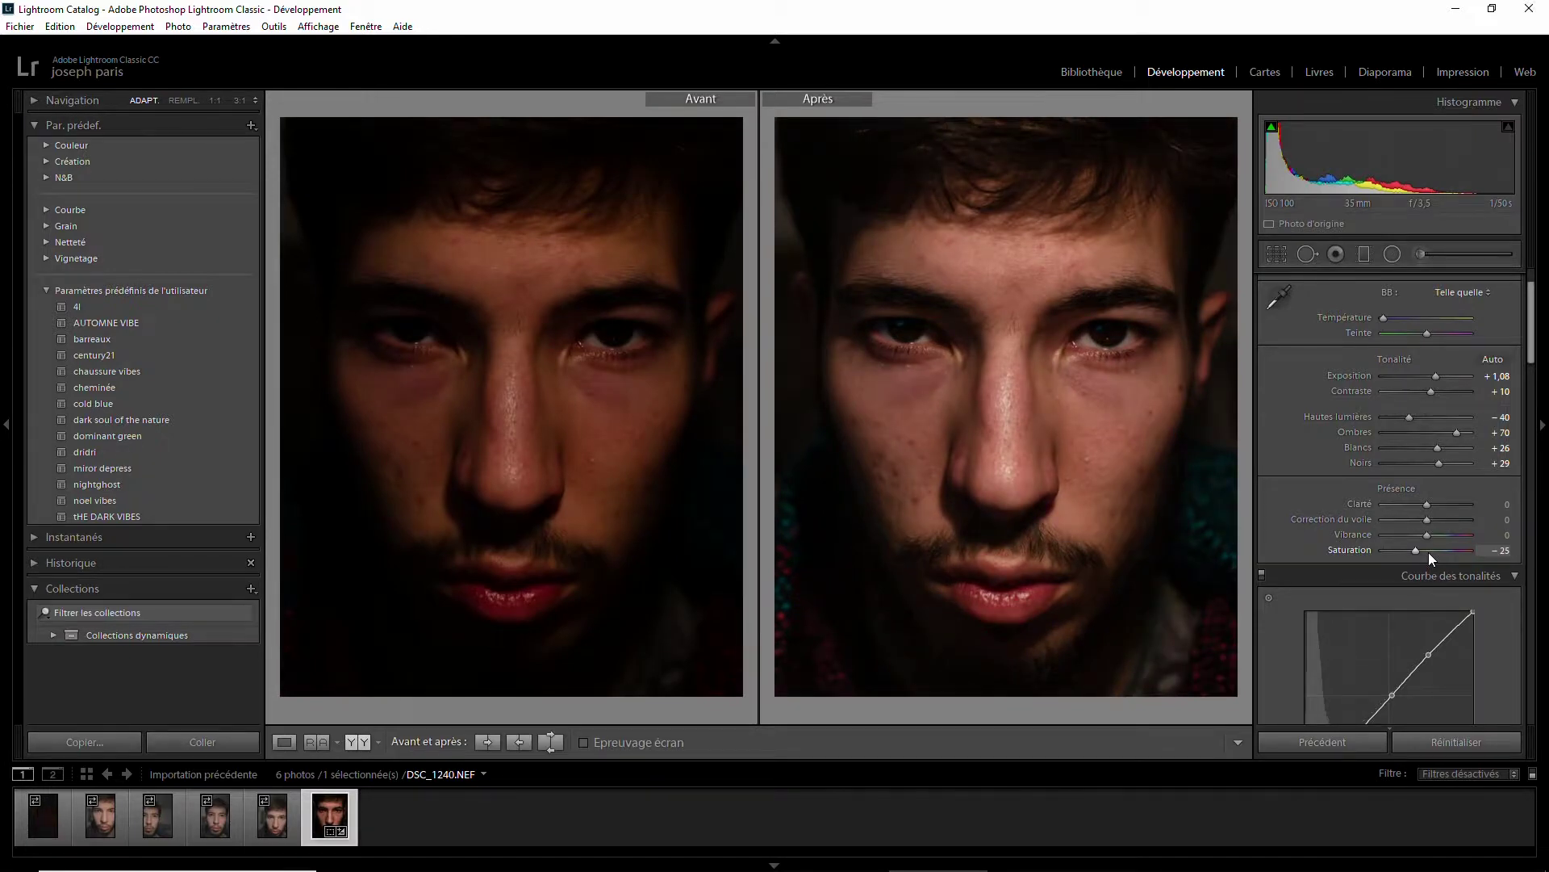
- Edit the portrait in Photoshop CC 2019, converting its colours to the working RGB space
key("y")
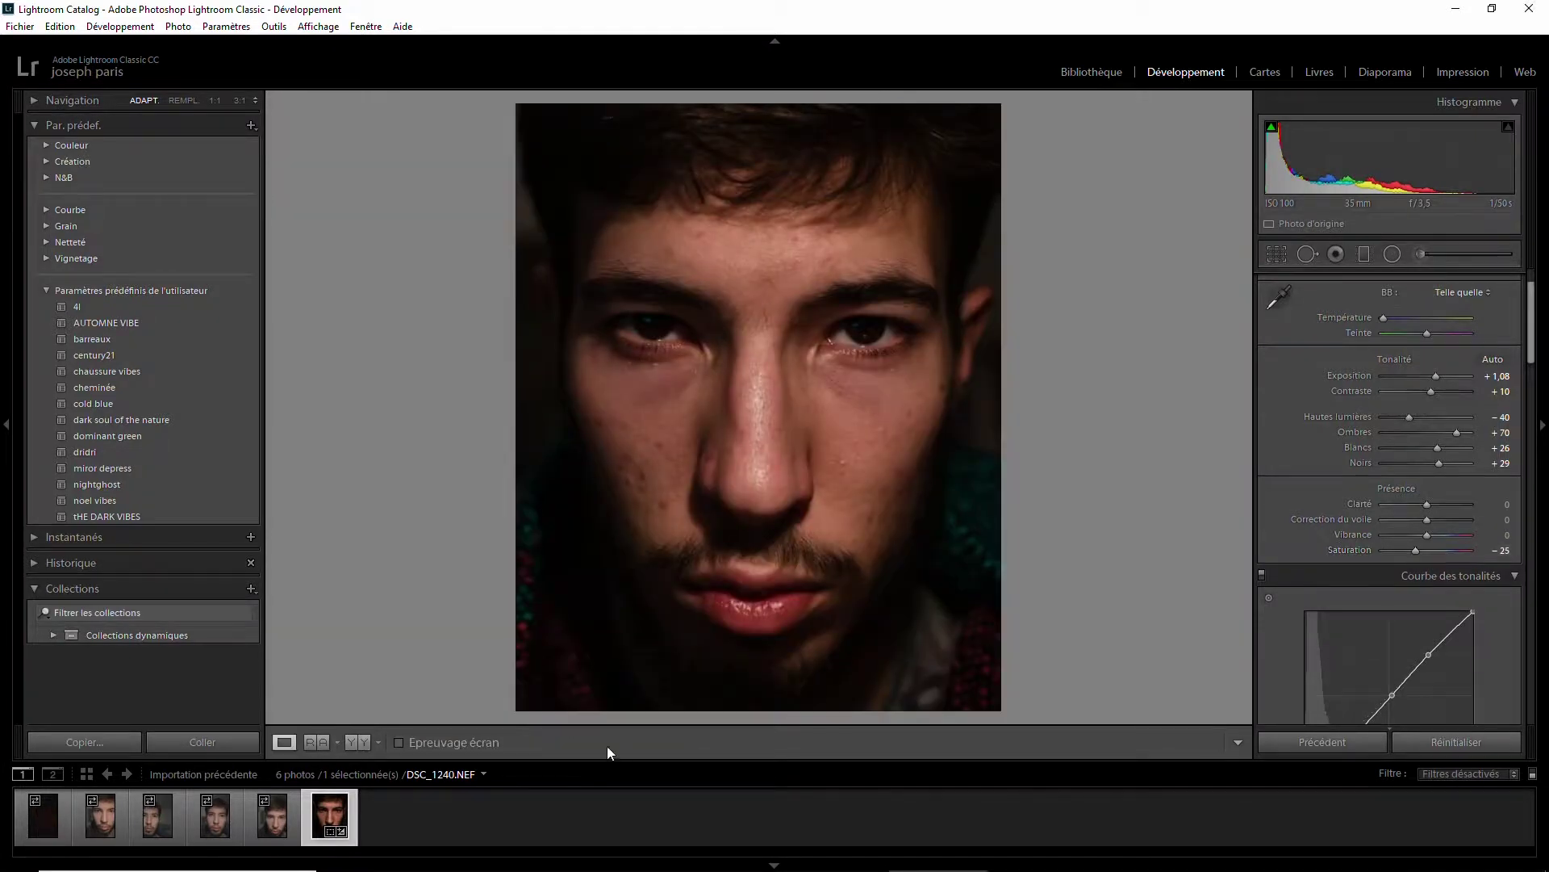
right_click(322, 811)
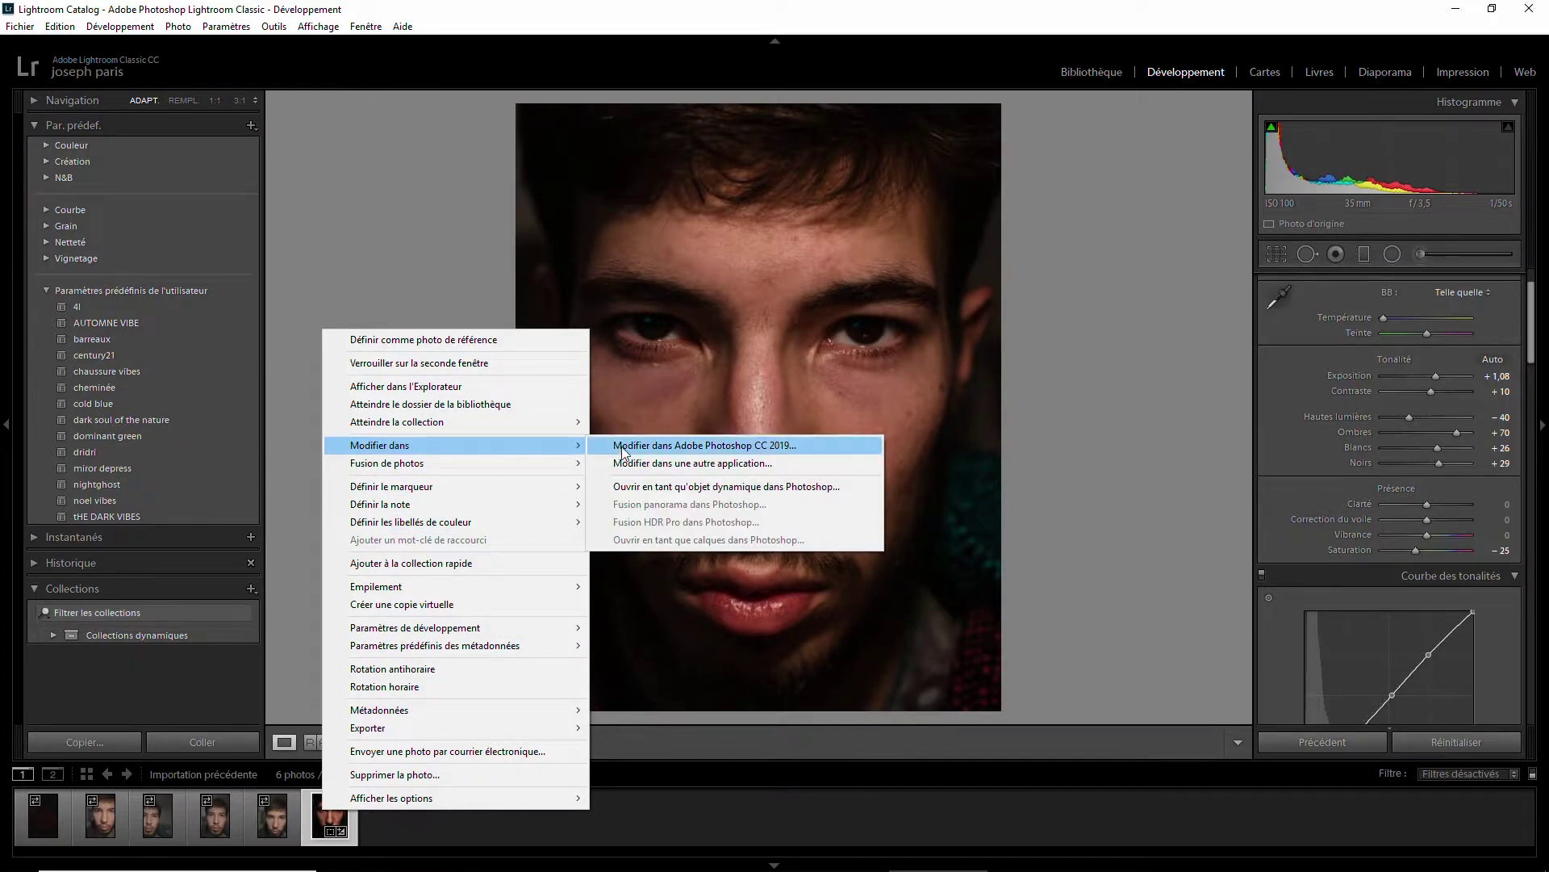
left_click(622, 445)
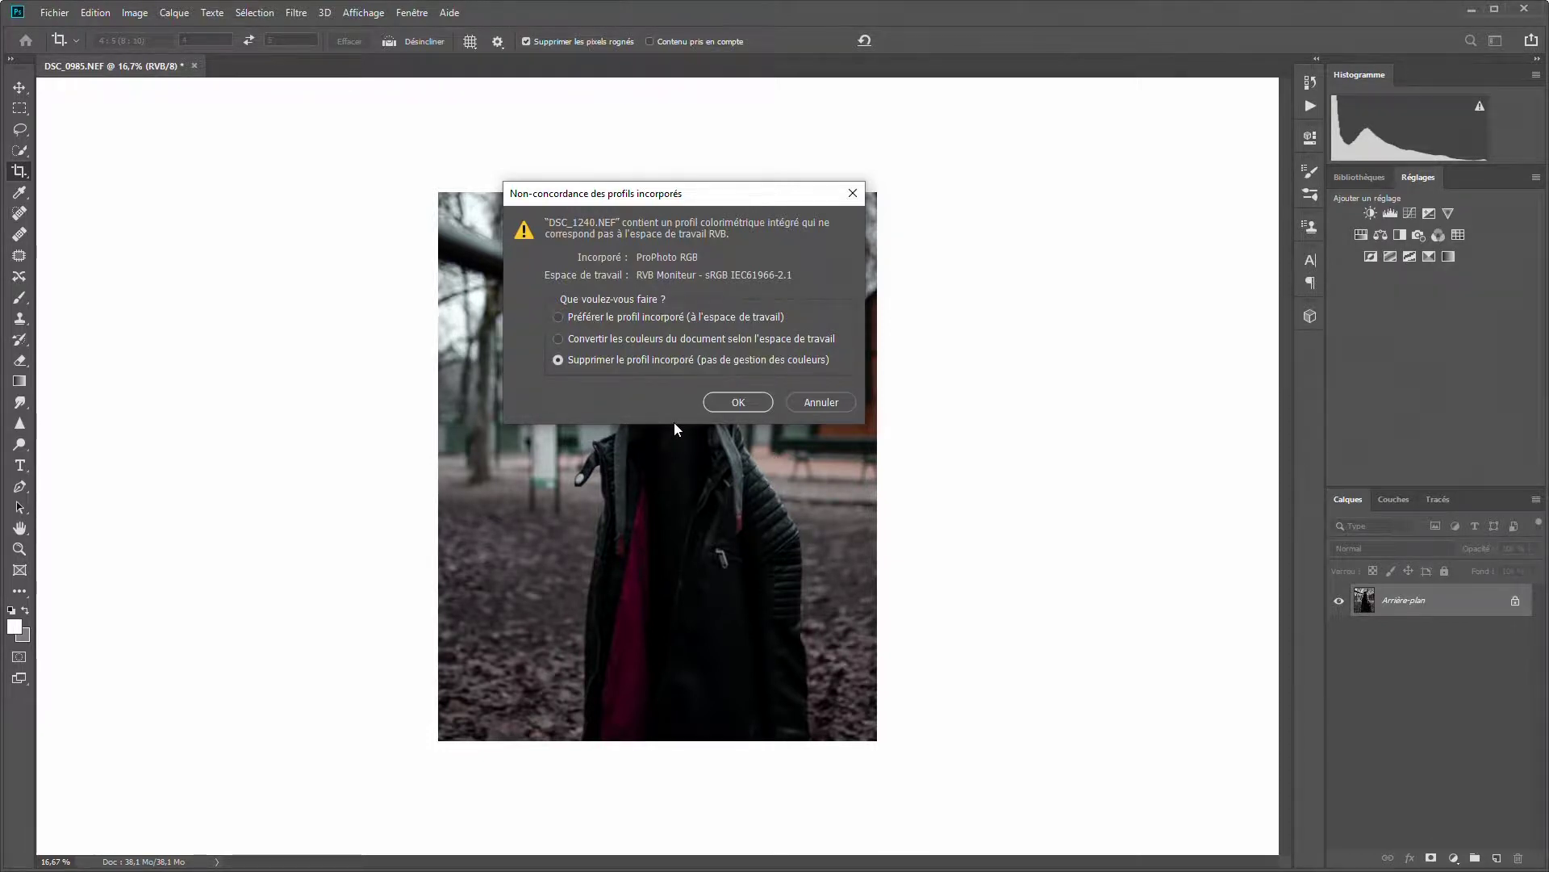
left_click(646, 335)
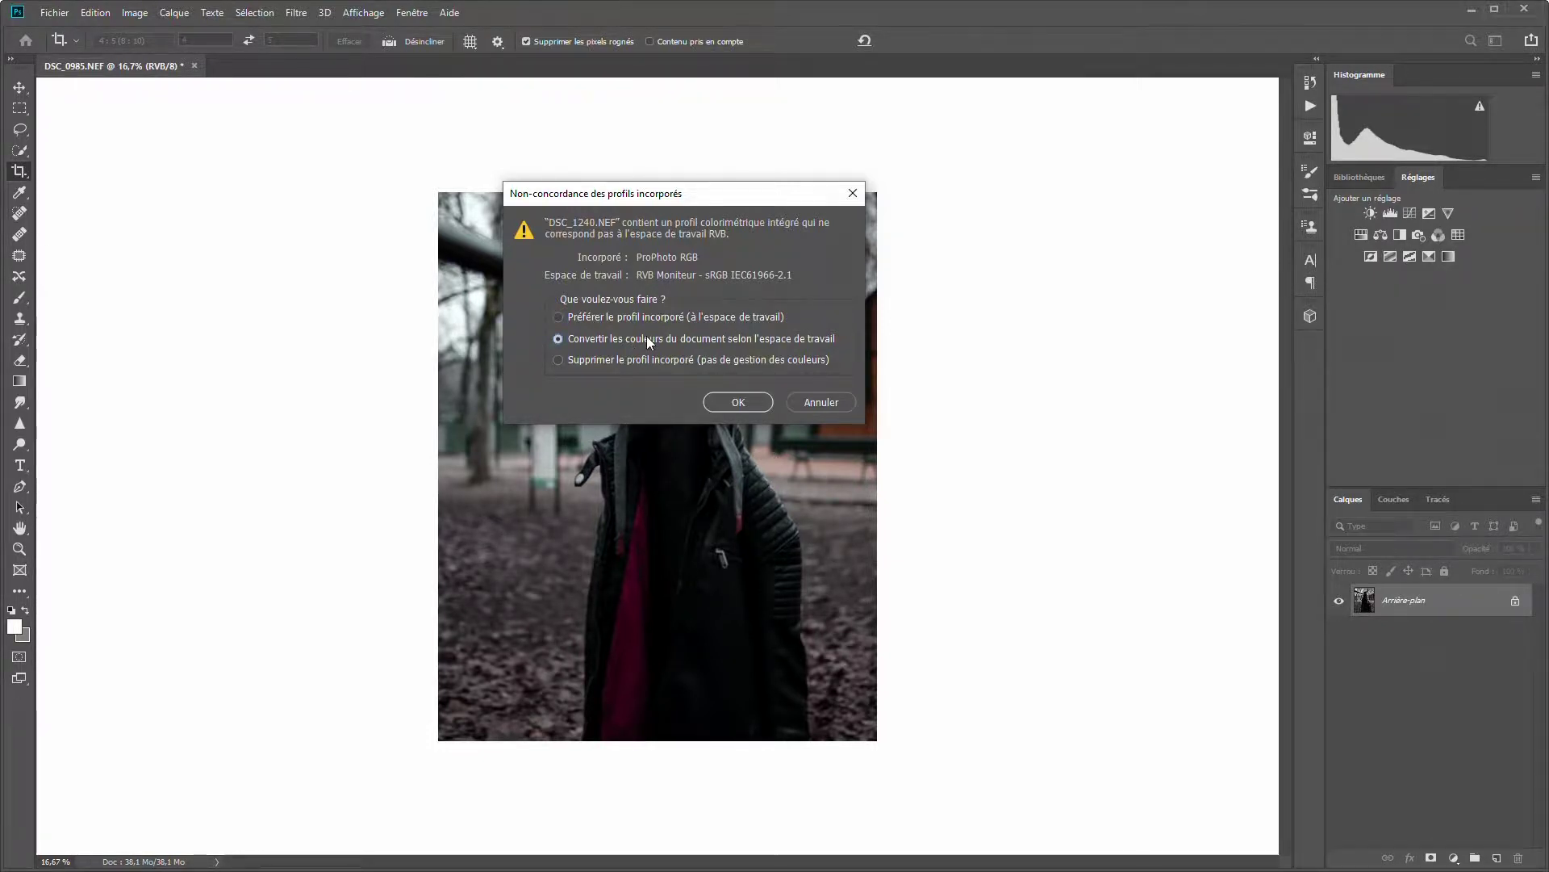
left_click(763, 402)
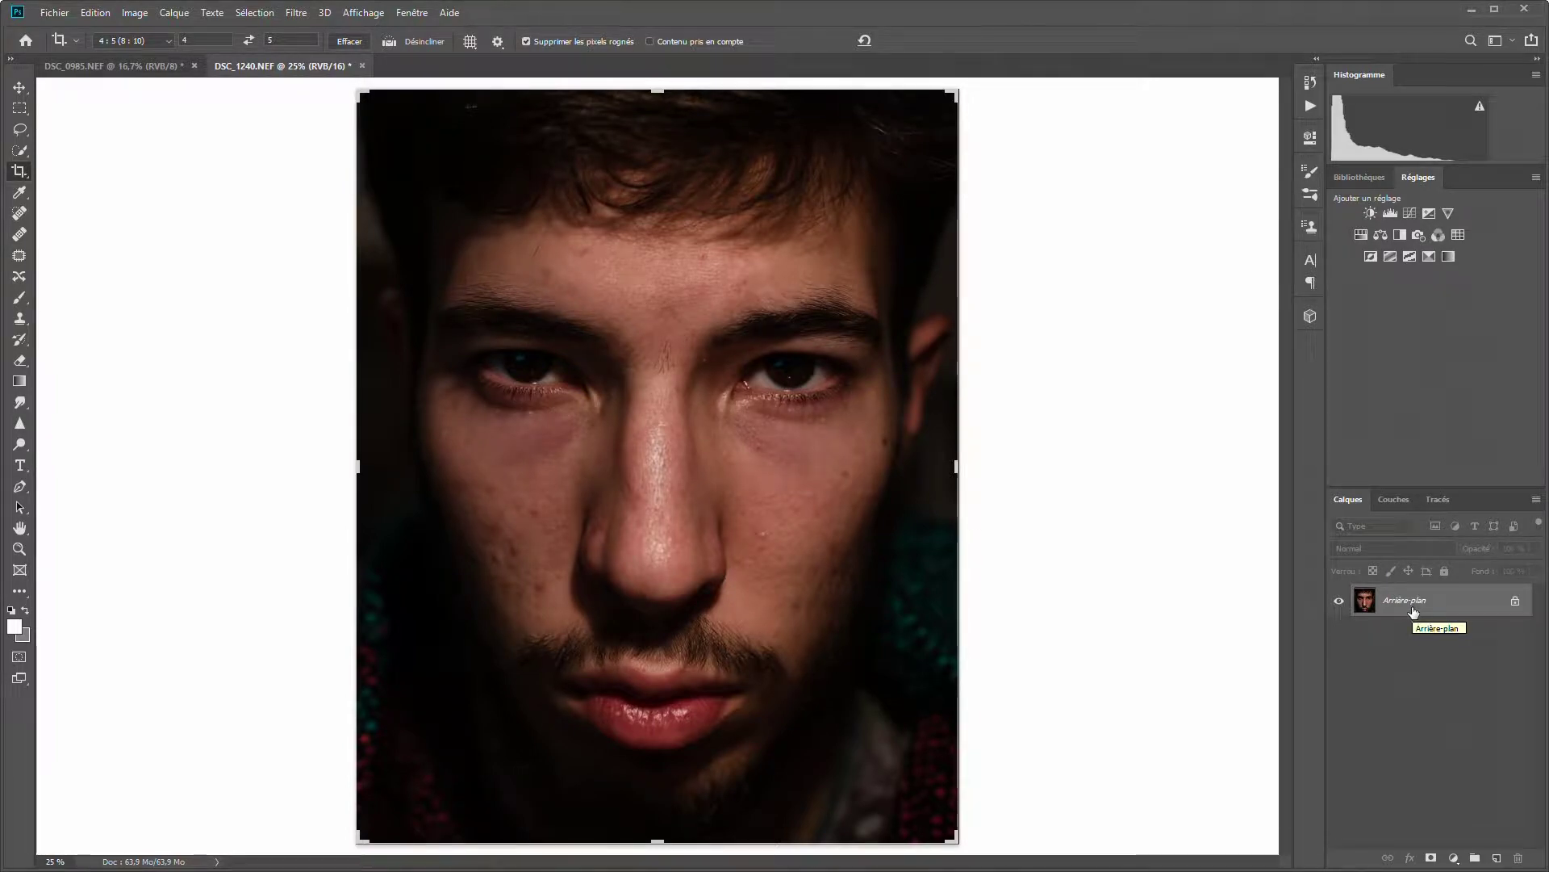
- Duplicate the background to a new layer, Calque 1, and select the Patch tool
key("ctrl+j")
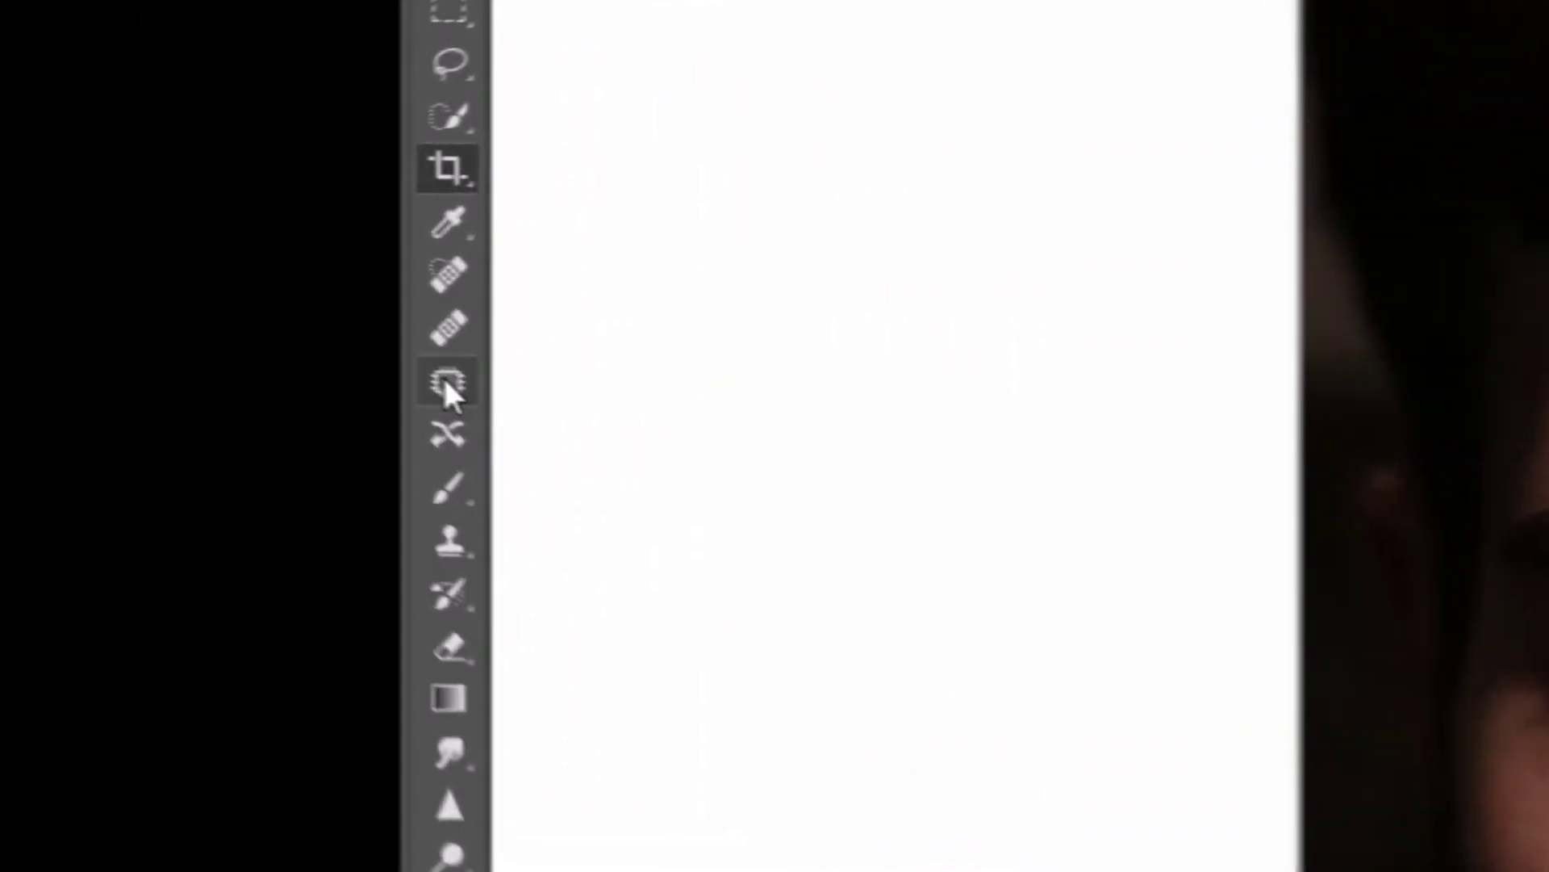
left_click(448, 386)
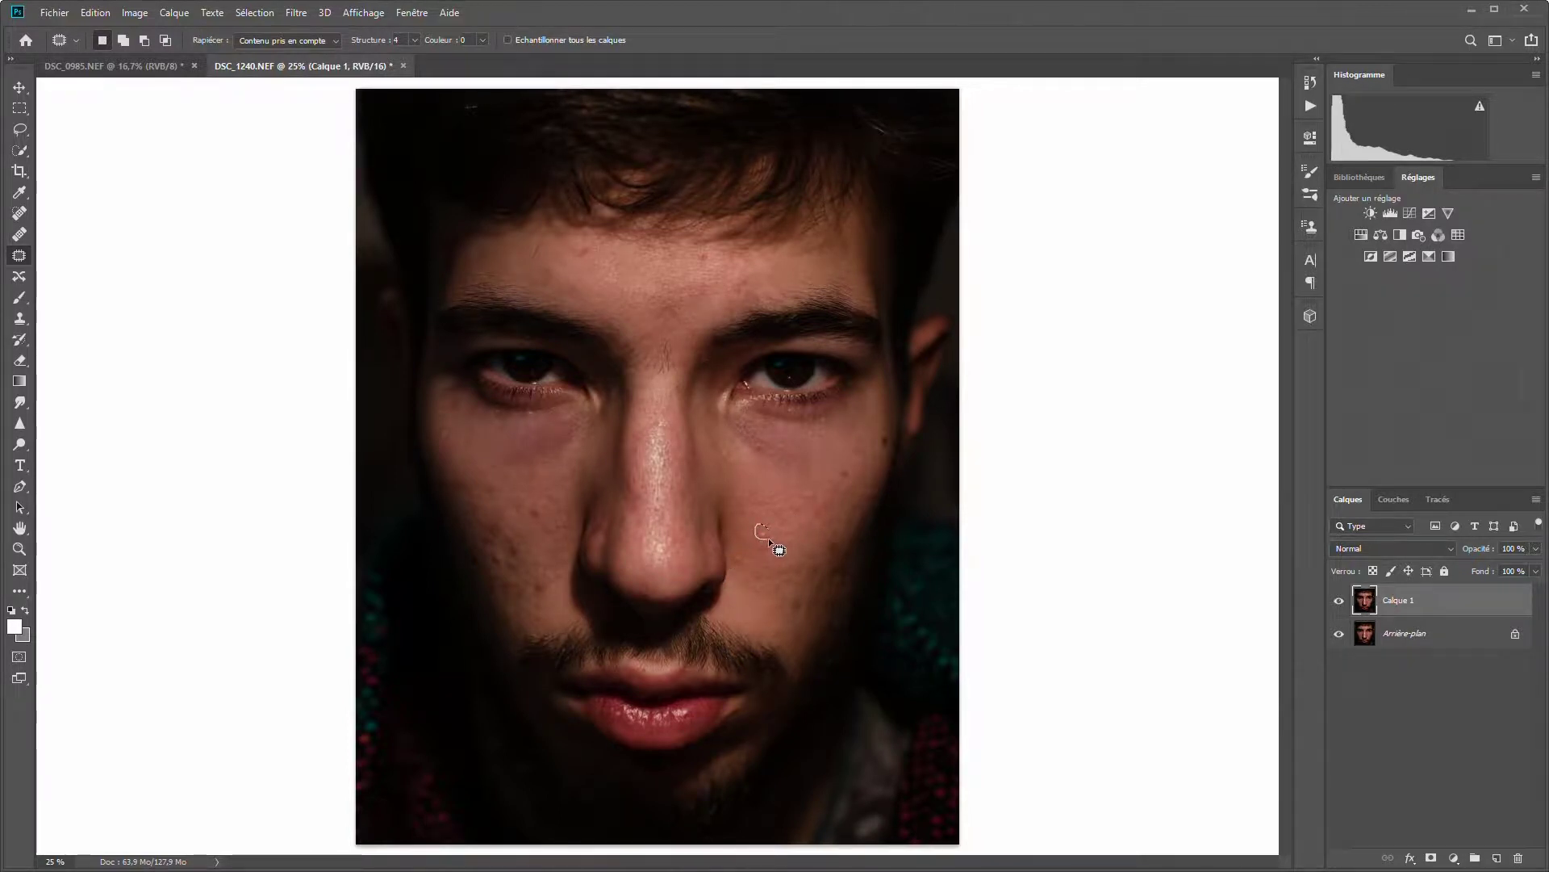
- Patch the right-cheek blemish, deselect, outline a blemish beside the nose, and zoom into the cheek
left_click_drag(768, 528, 783, 532)
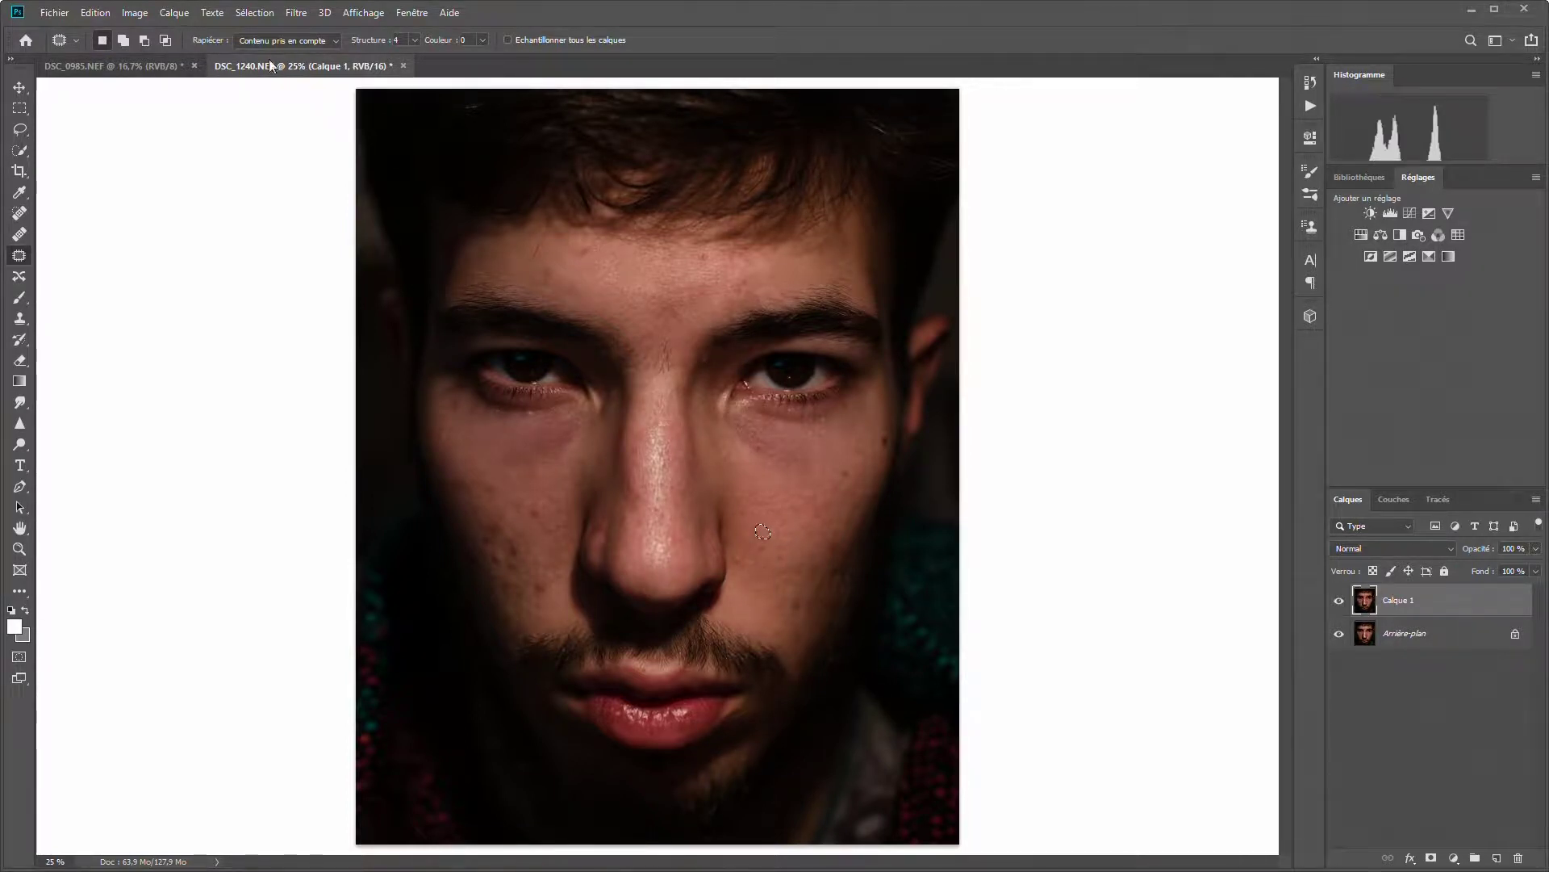
left_click(242, 13)
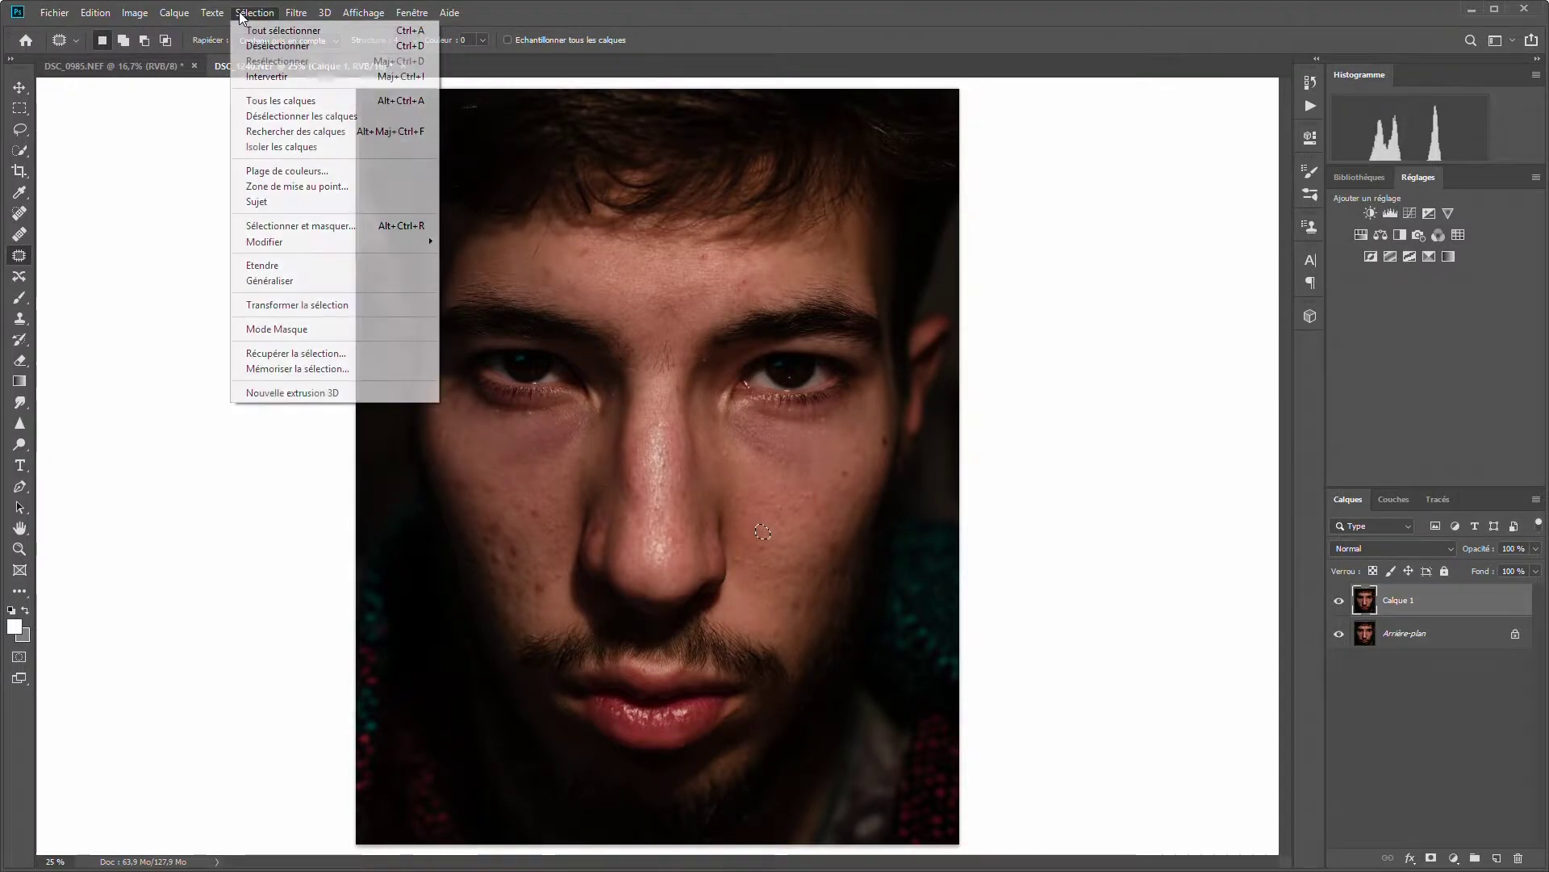
left_click(272, 46)
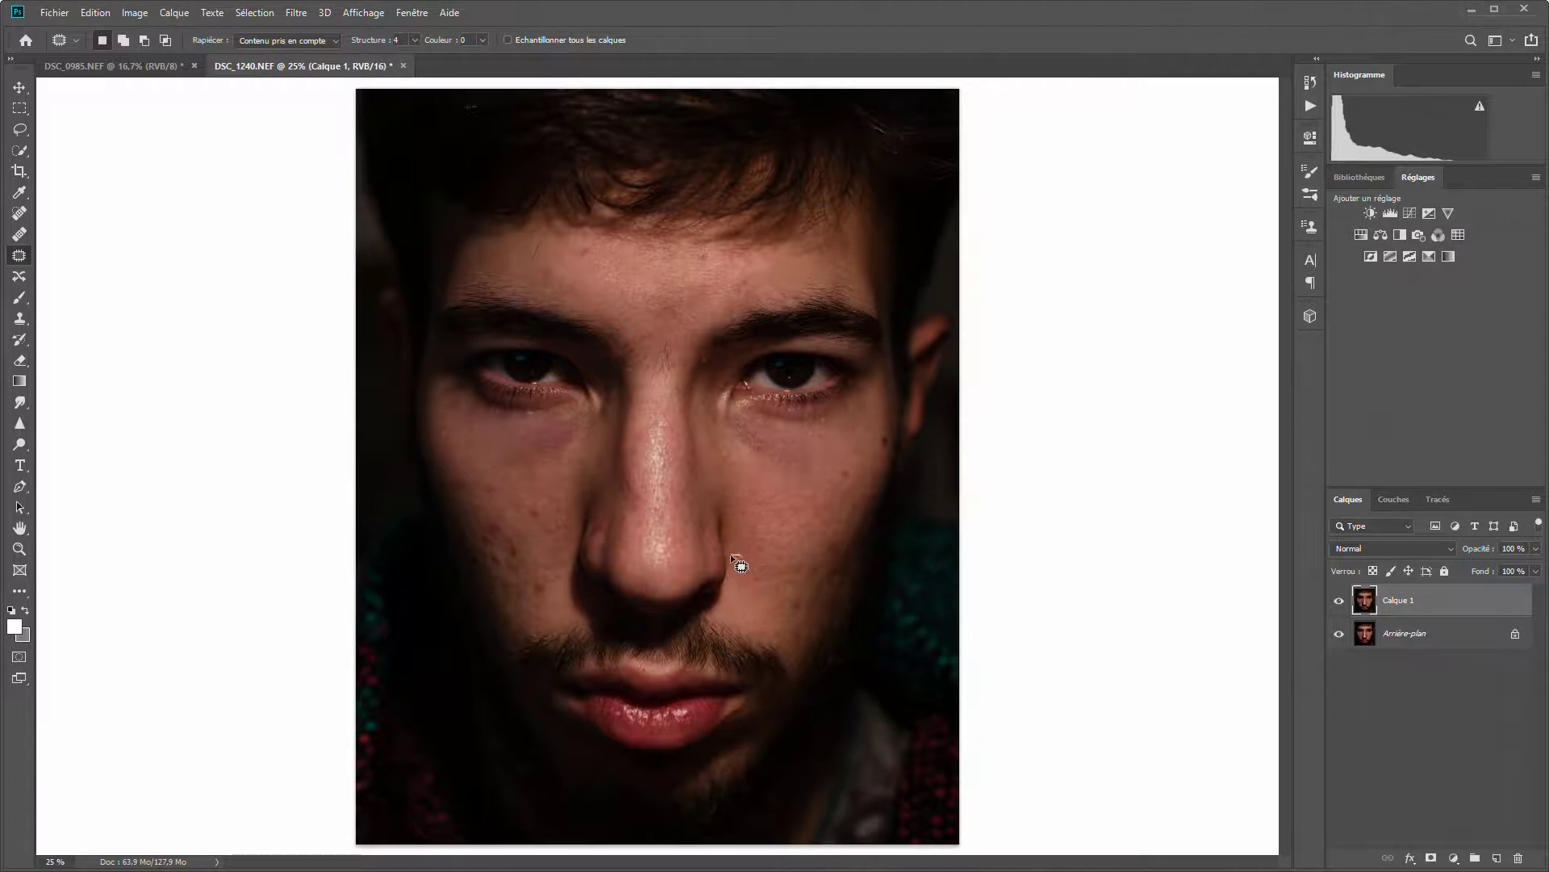
left_click_drag(739, 555, 738, 556)
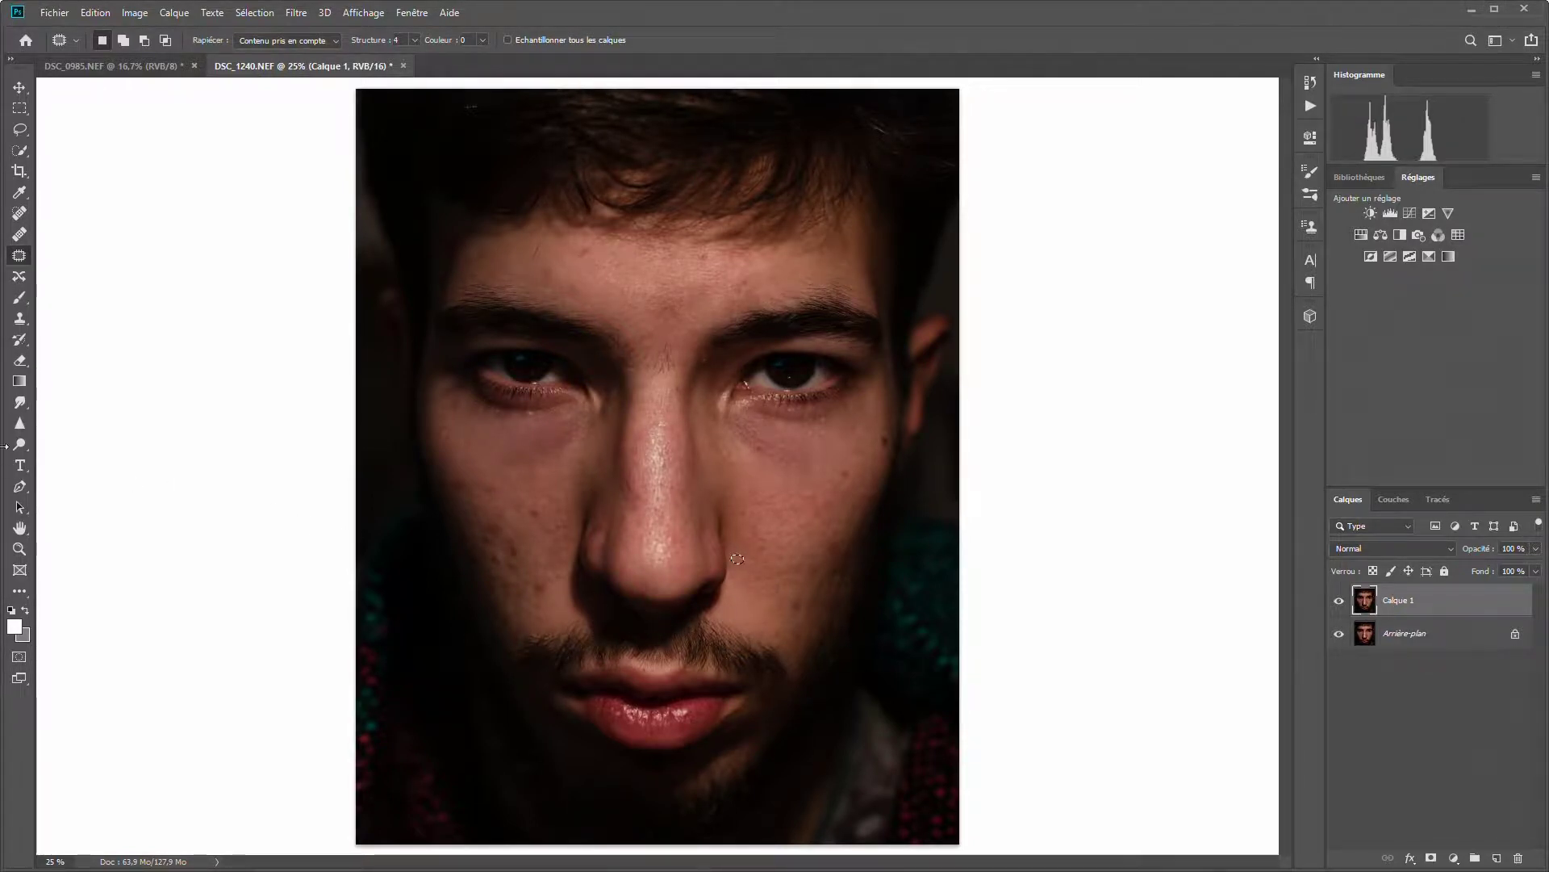
left_click(19, 549)
mouse_move(758, 538)
left_mouse_down()
mouse_move(833, 538)
mouse_move(840, 512)
left_mouse_up()
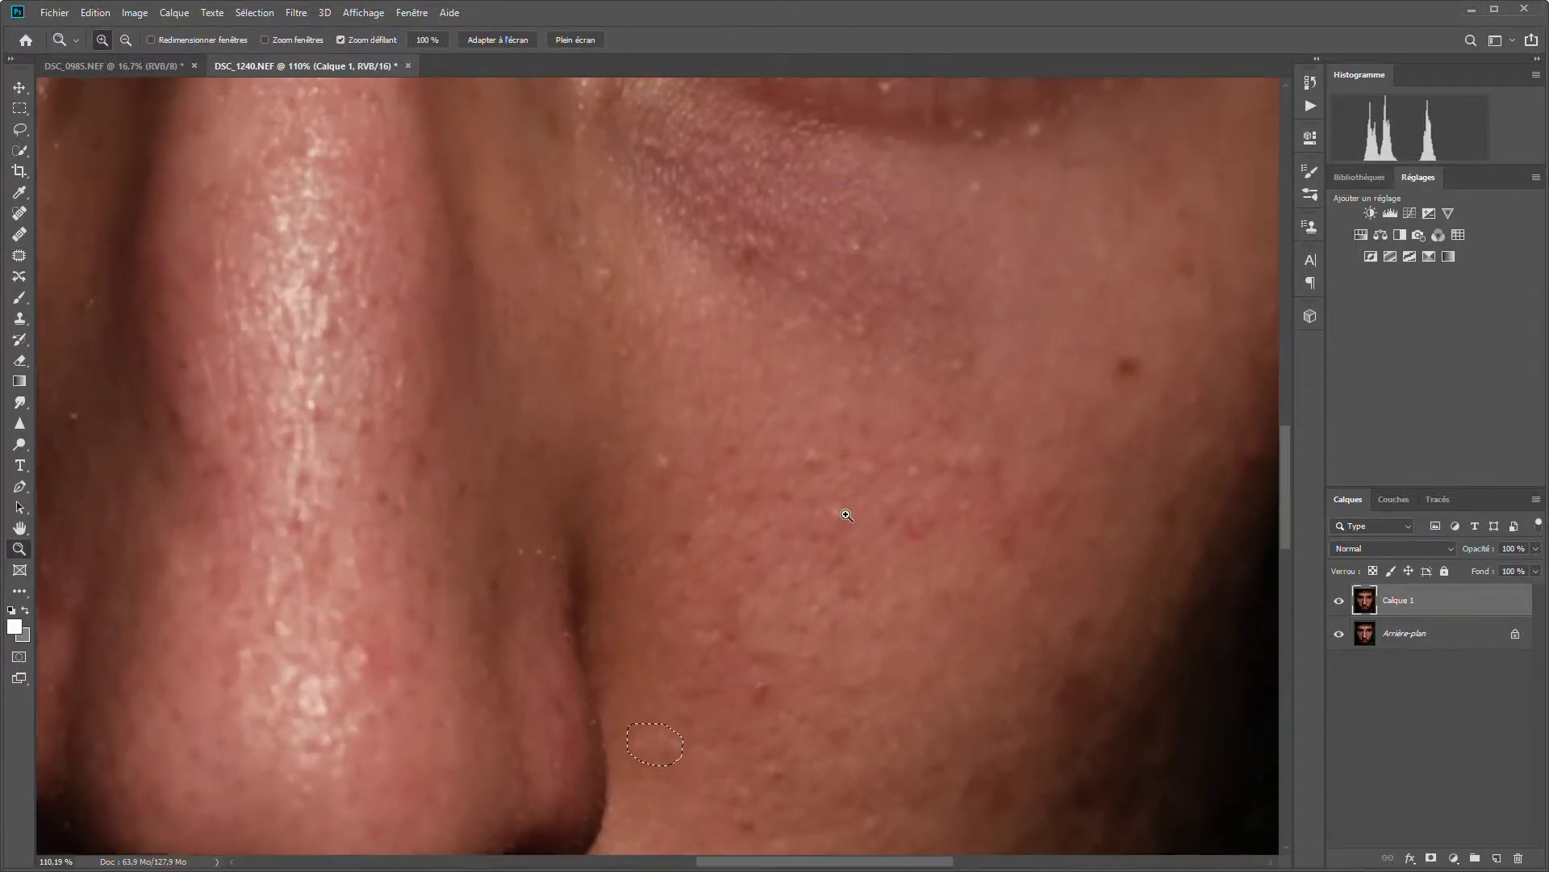
- Patch five small spots under the eye and across the cheek, then outline one near the brow
scroll(840, 512, "up", 1)
scroll(841, 512, "up", 3)
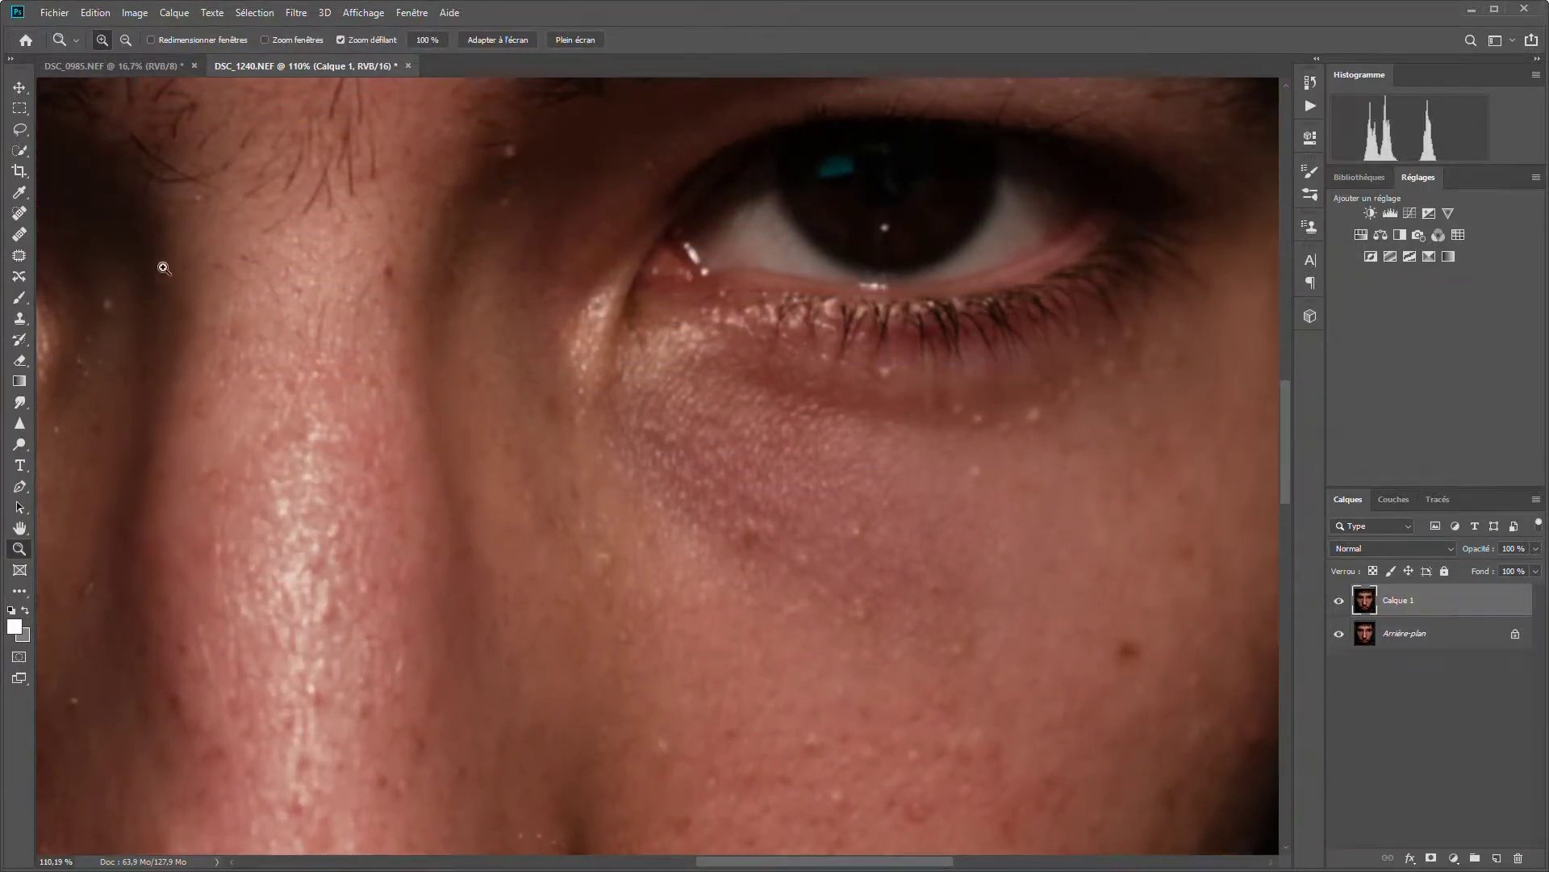
left_click(29, 258)
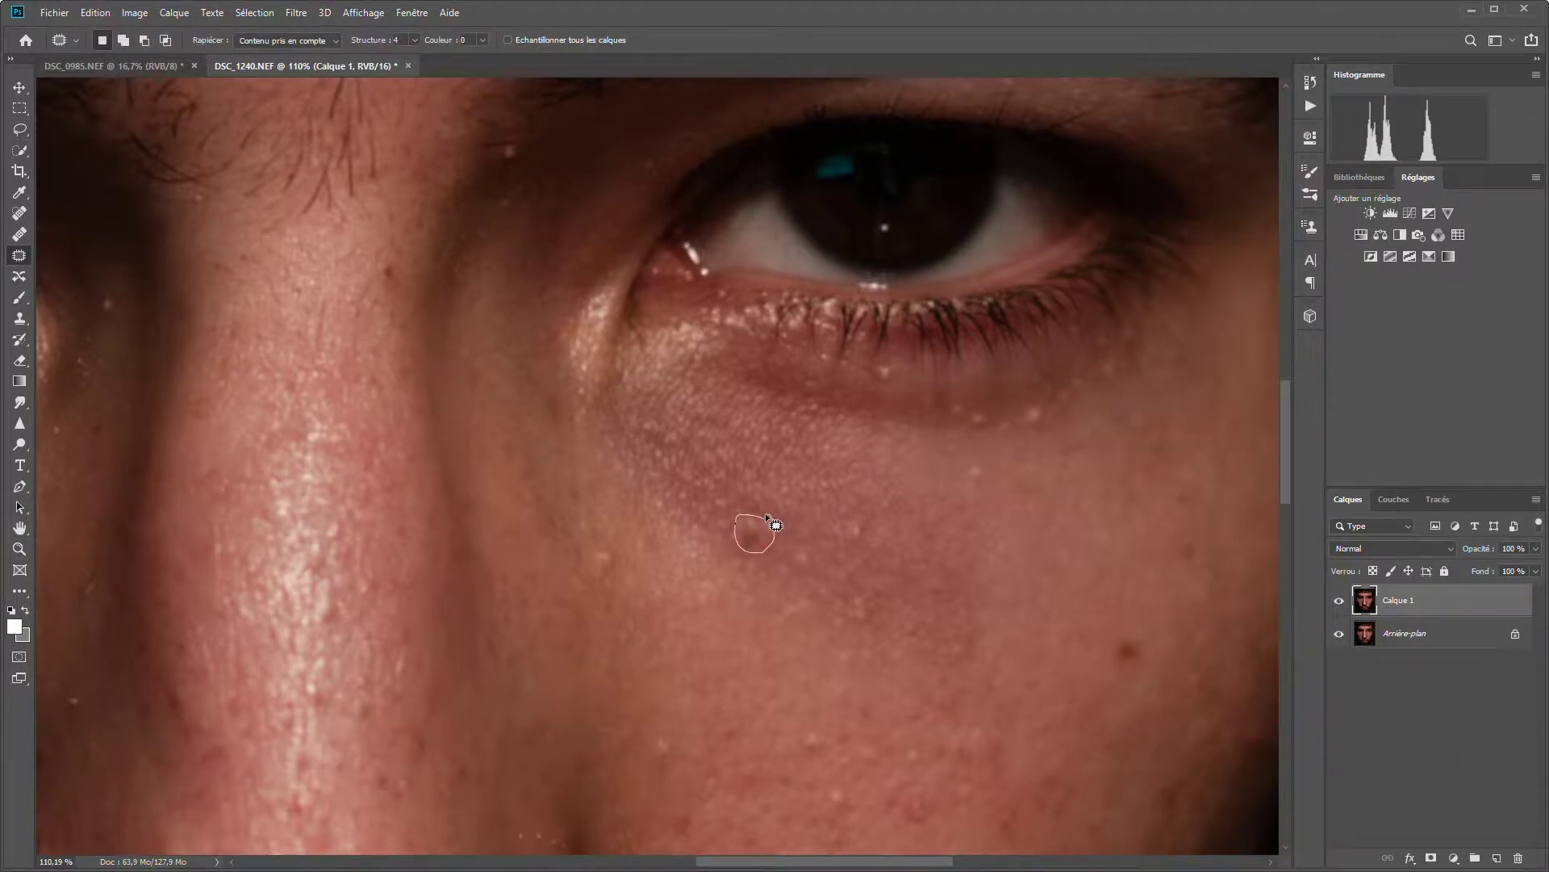
left_click_drag(759, 555, 768, 521)
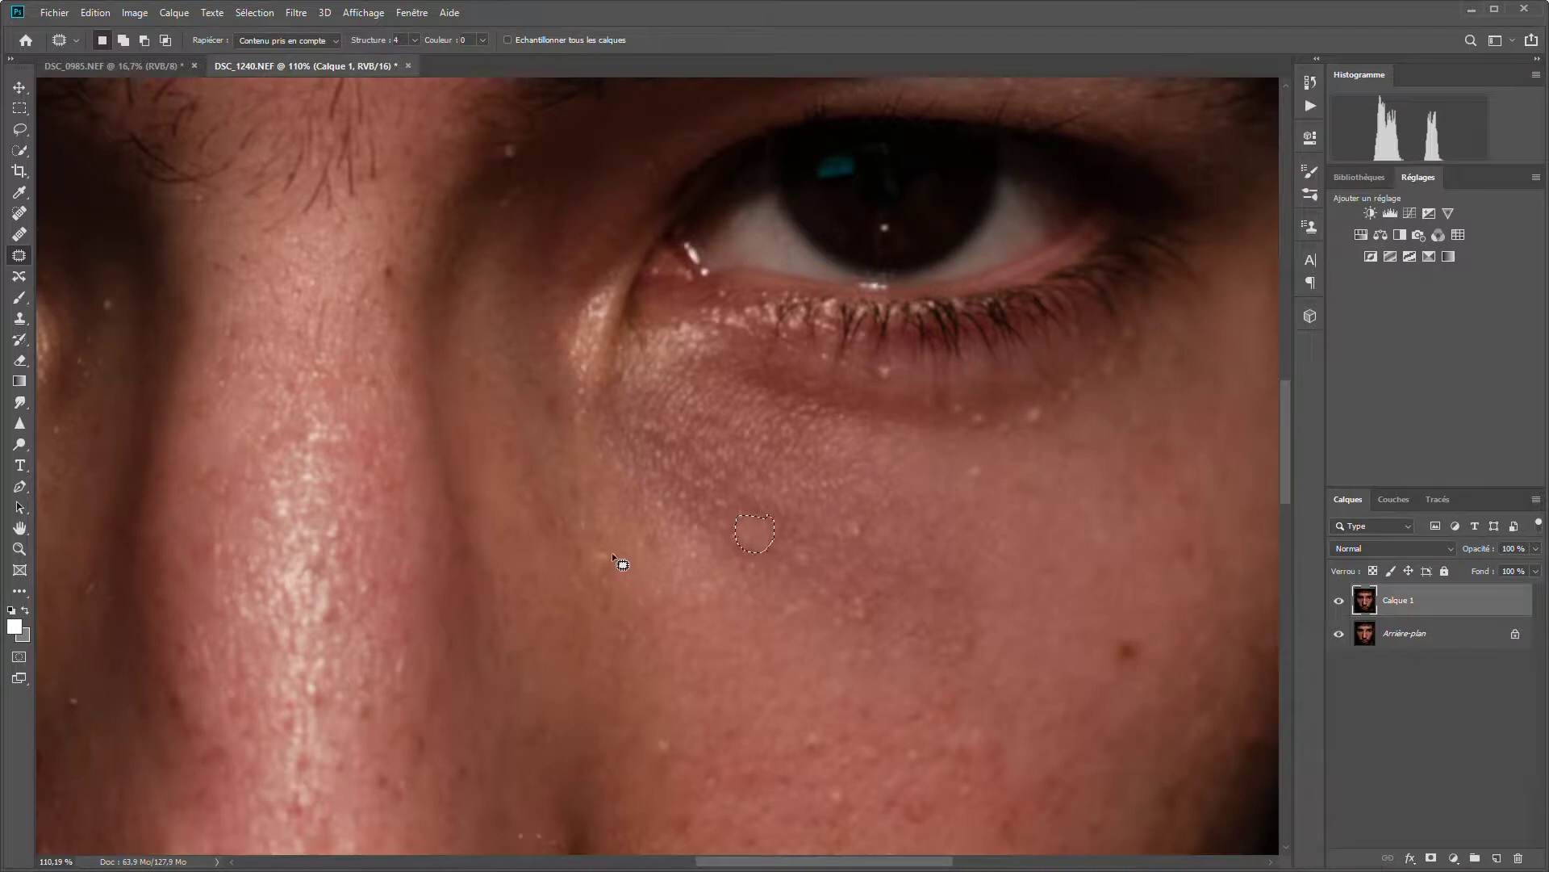
left_click_drag(611, 557, 615, 494)
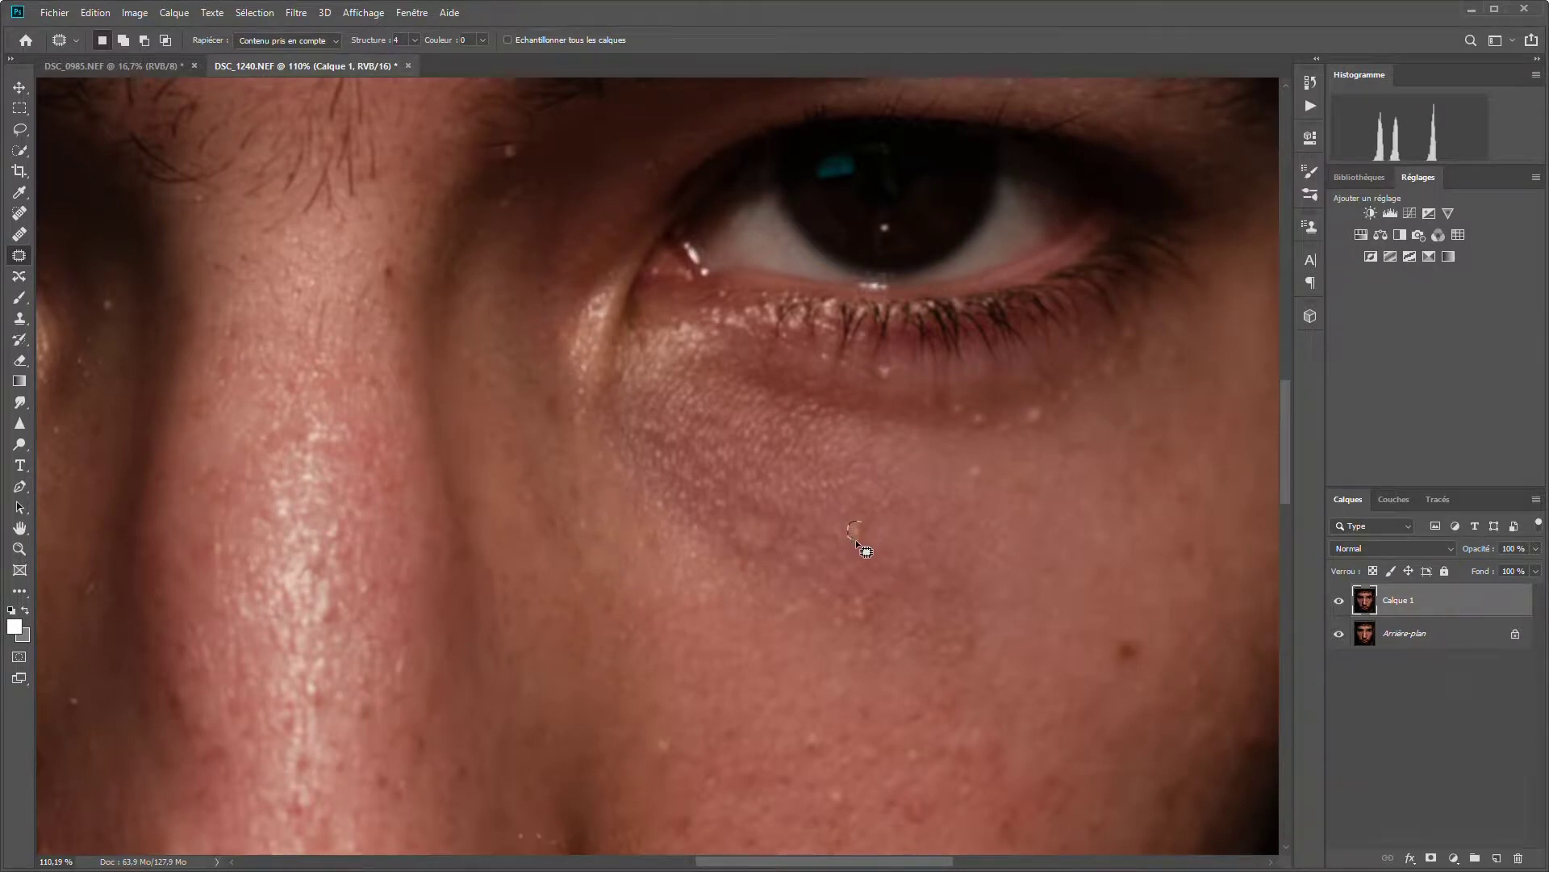
left_click_drag(867, 532, 840, 526)
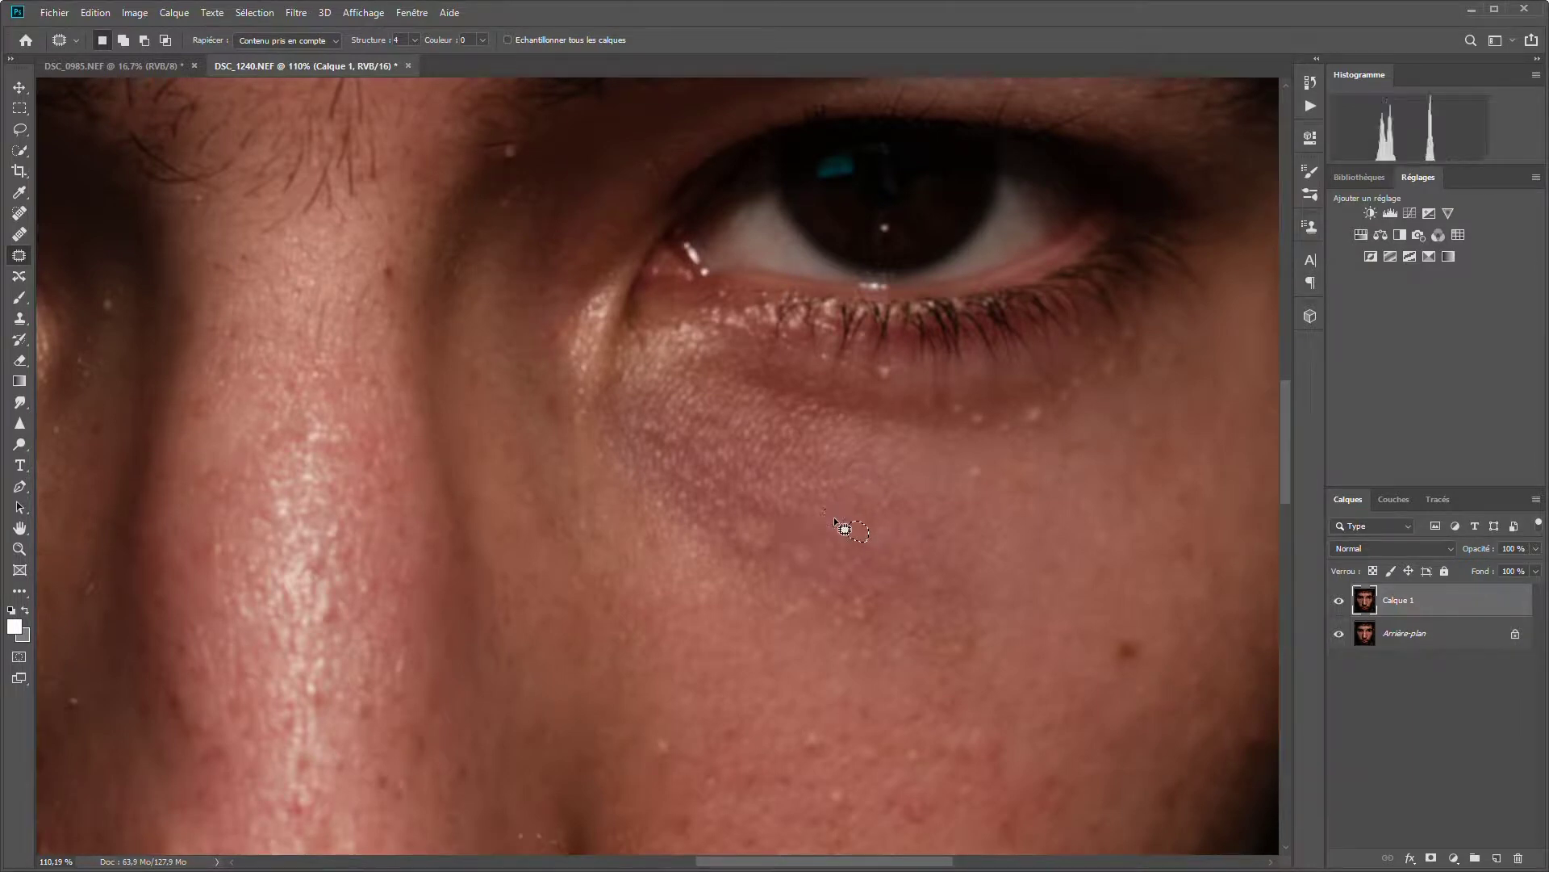
mouse_move(976, 462)
left_mouse_down()
mouse_move(968, 476)
mouse_move(985, 475)
left_mouse_up()
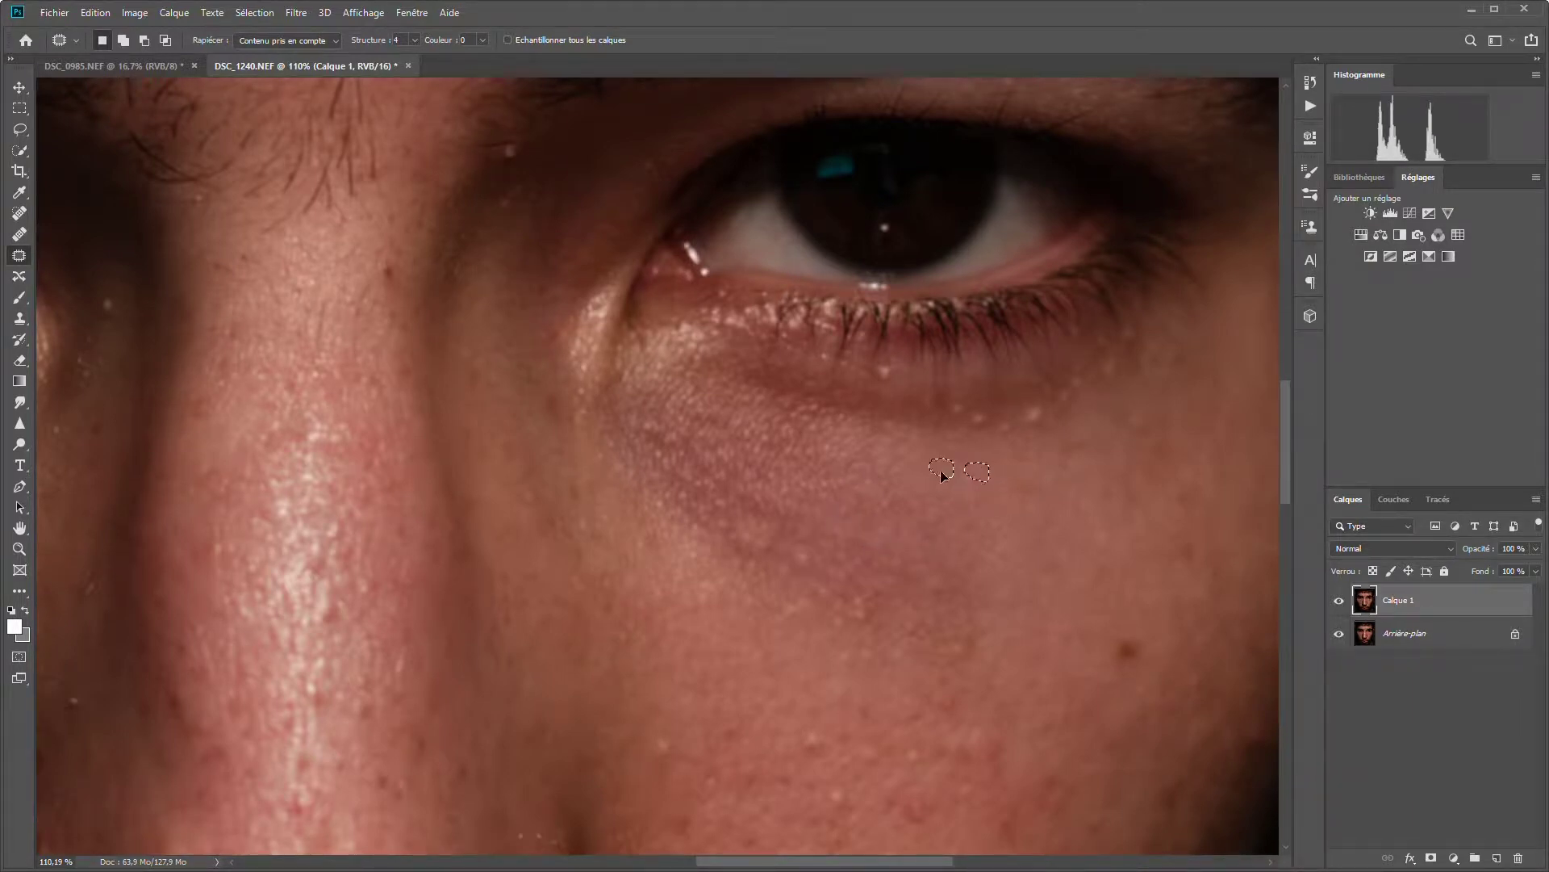
scroll(925, 524, "down", 2)
scroll(874, 569, "down", 3)
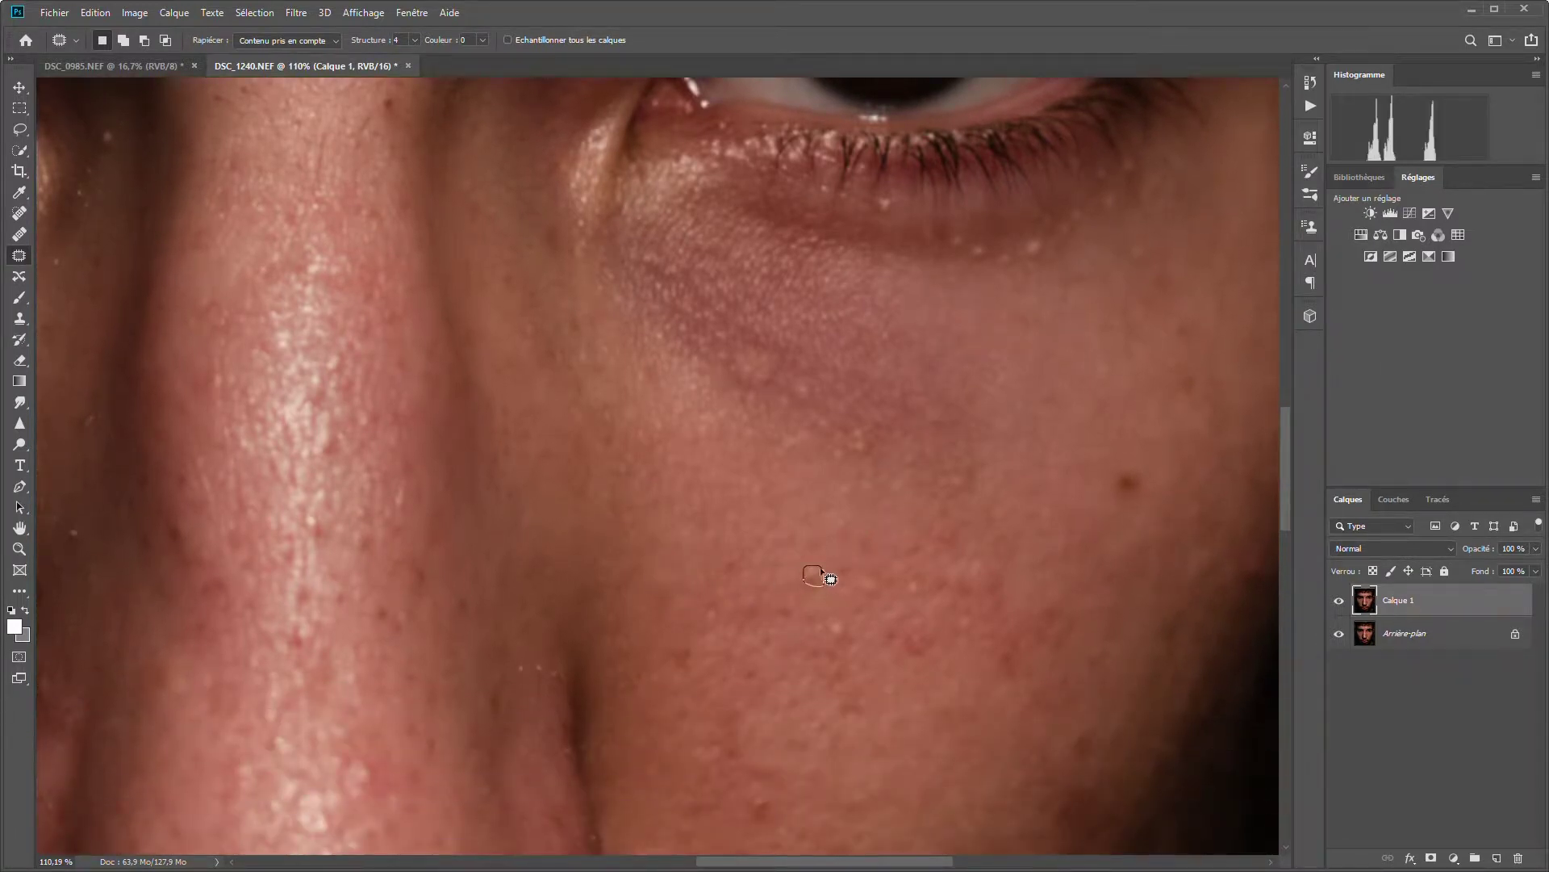
mouse_move(840, 626)
left_mouse_down()
mouse_move(825, 609)
mouse_move(868, 575)
left_mouse_up()
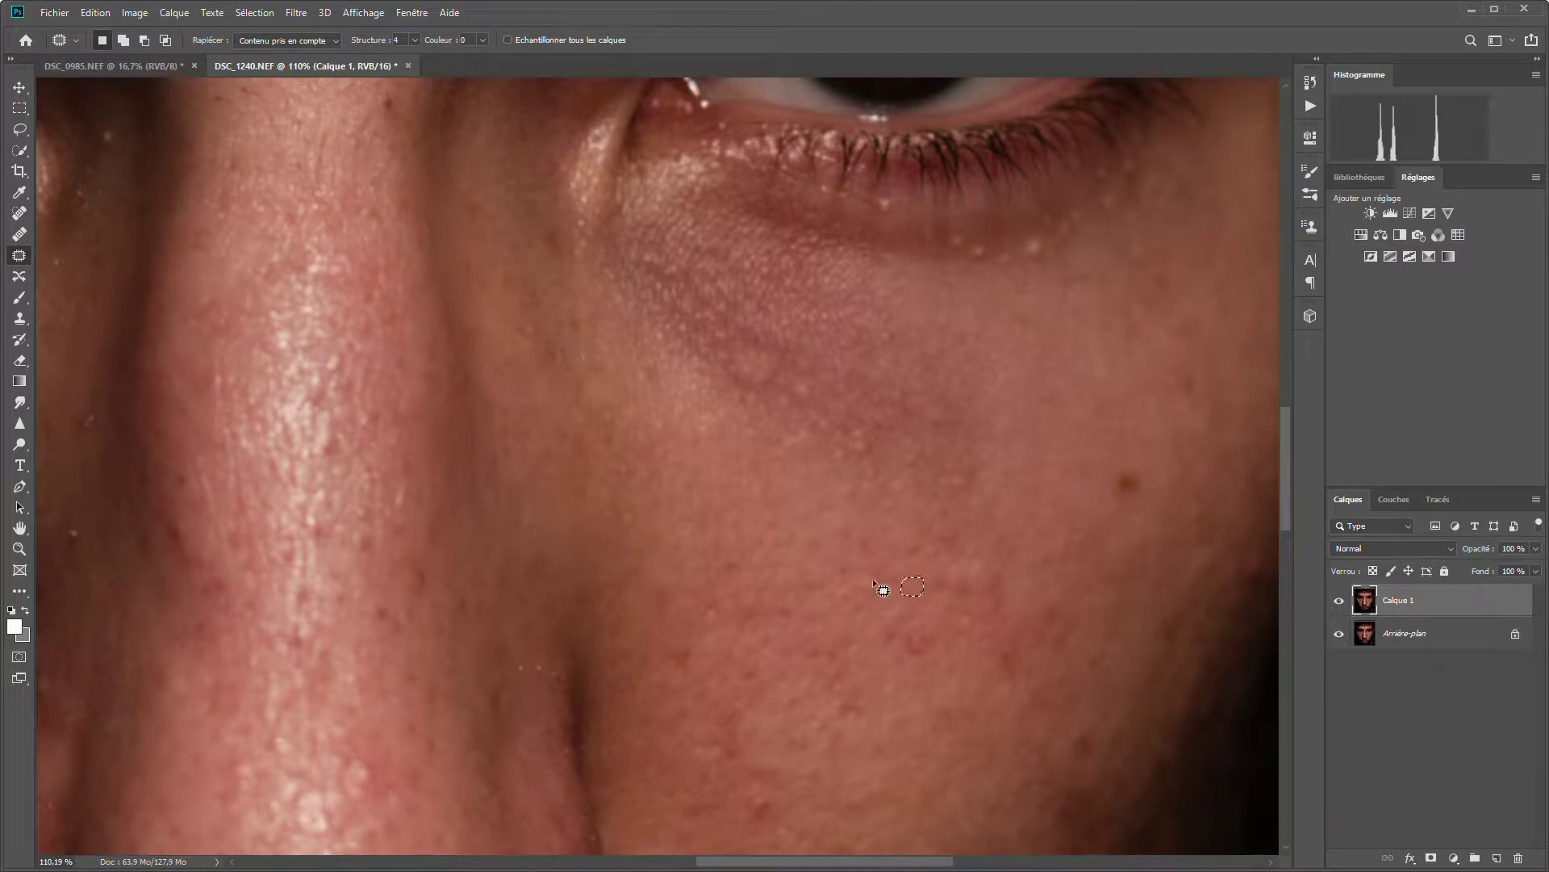
scroll(1074, 516, "up", 3)
left_click_drag(398, 339, 401, 342)
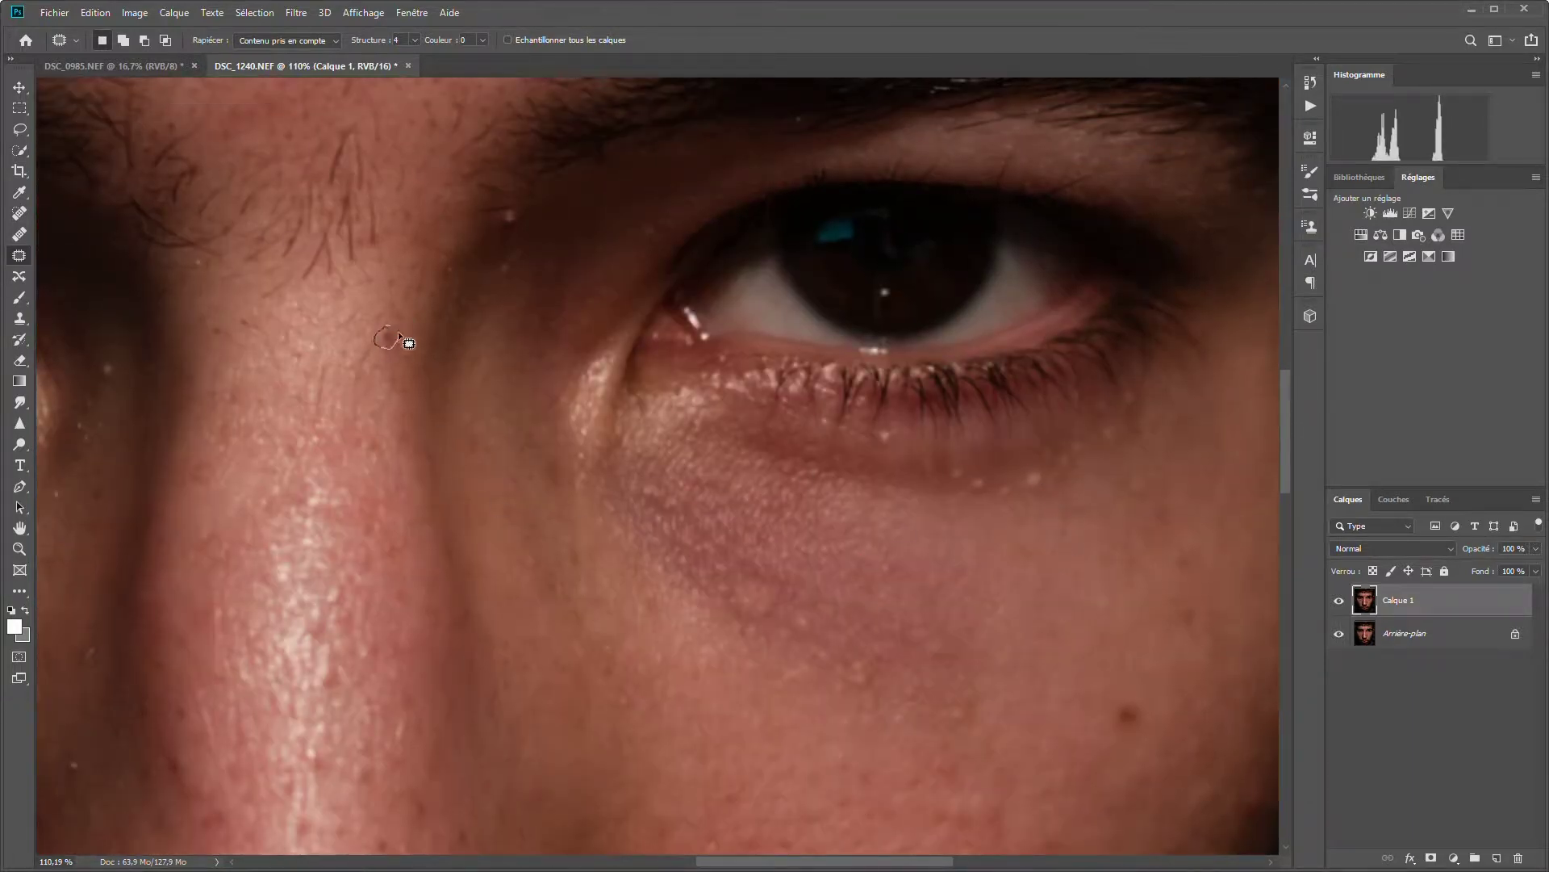
scroll(387, 347, "up", 1)
- Lasso two clumps of stray hairs between the eyebrows and patch them with nearby clean skin
scroll(371, 484, "up", 2)
left_click(375, 499)
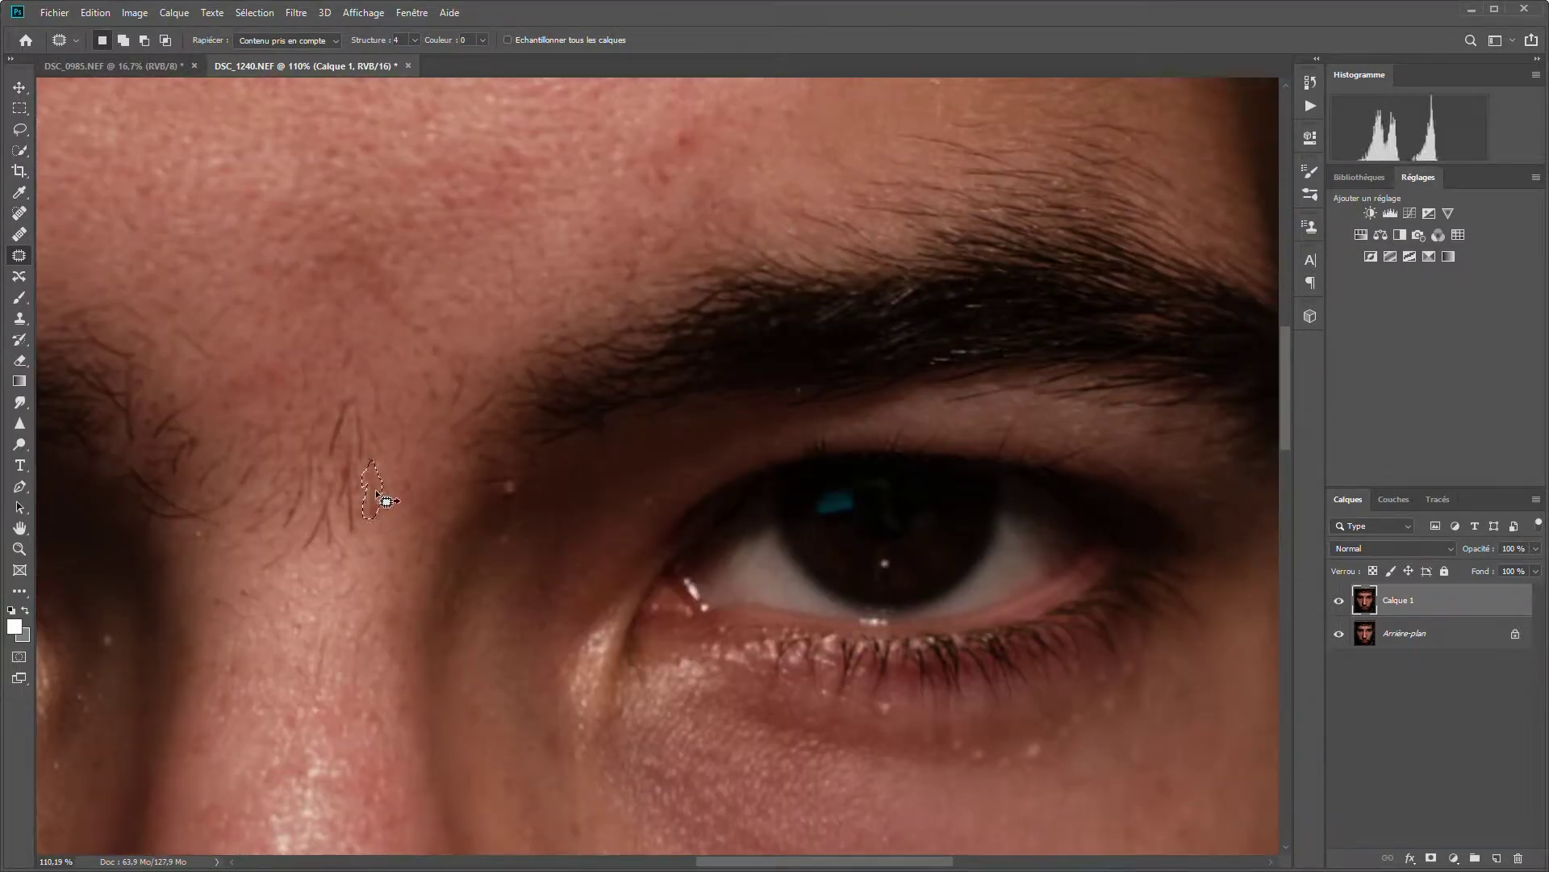
mouse_move(355, 407)
left_mouse_down()
mouse_move(389, 462)
mouse_move(374, 489)
left_mouse_up()
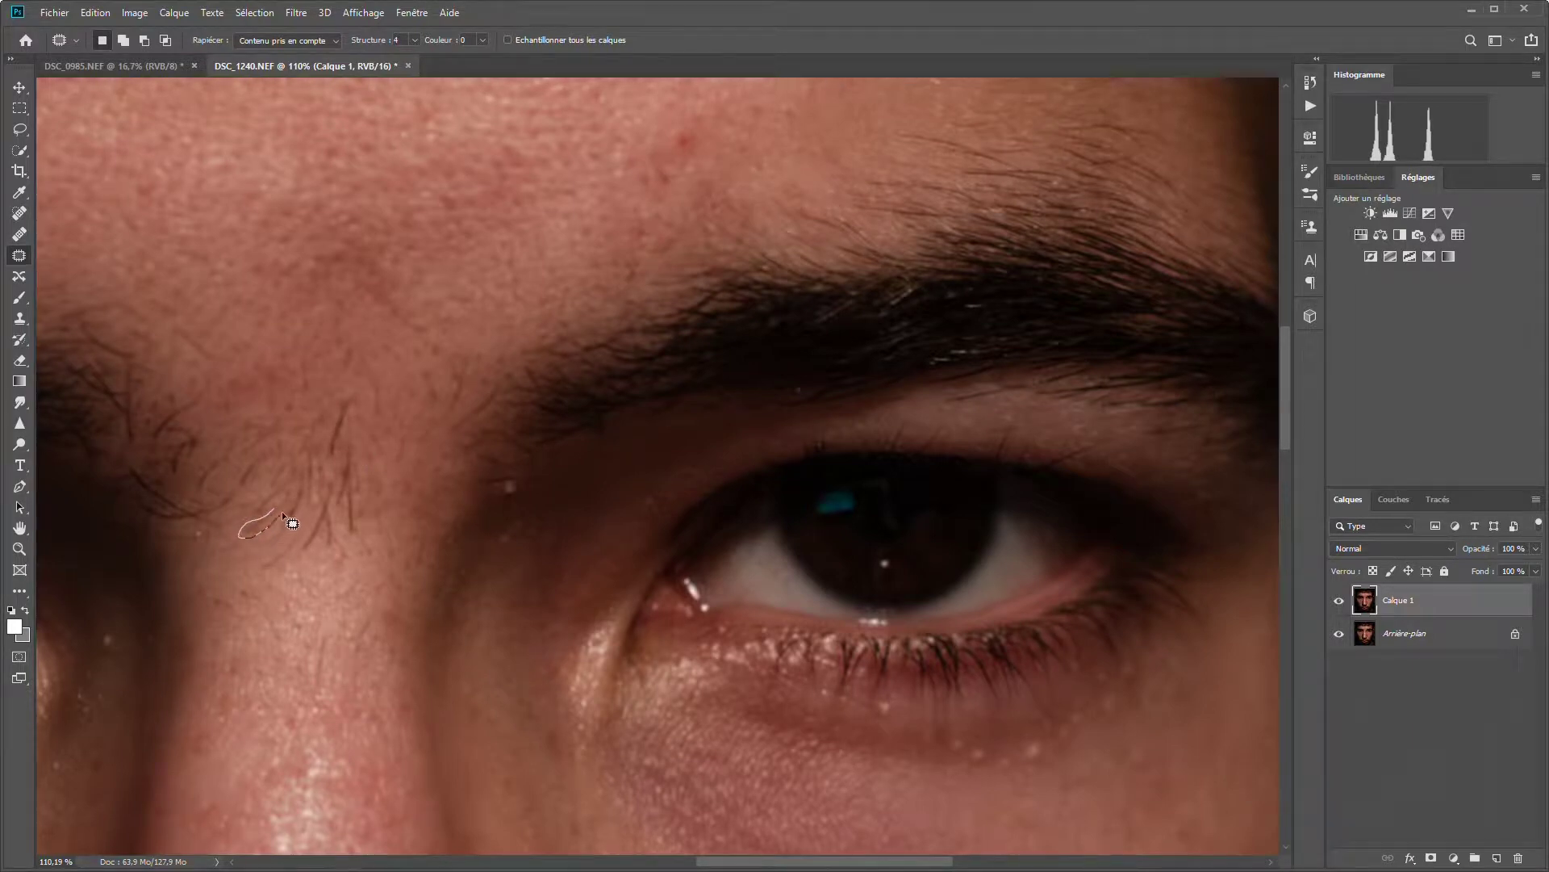
left_click_drag(284, 514, 279, 518)
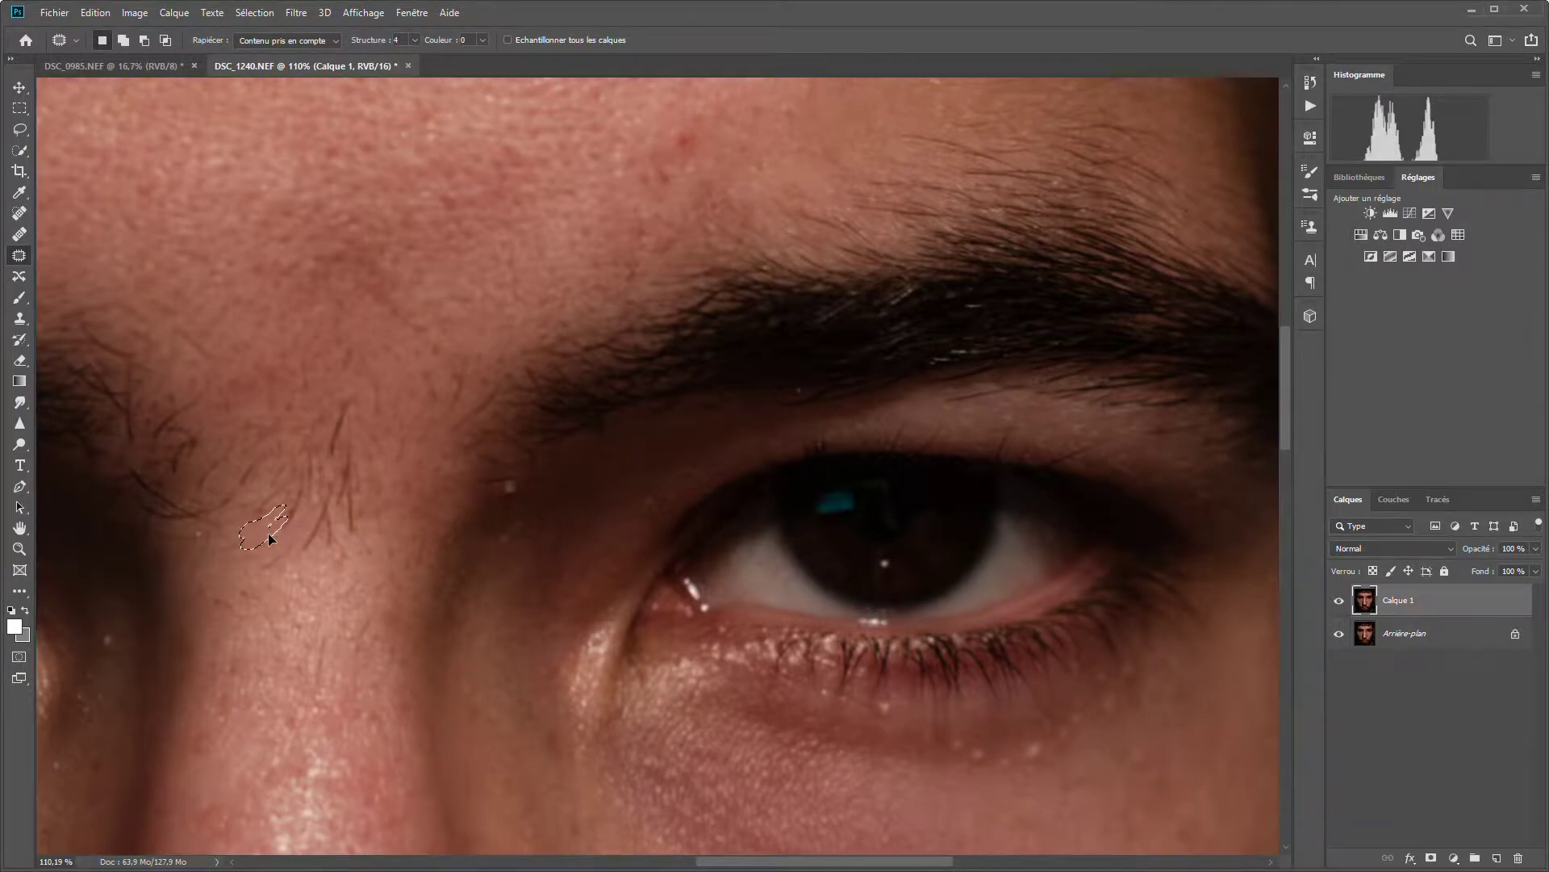
mouse_move(280, 482)
left_mouse_down()
mouse_move(259, 519)
mouse_move(259, 460)
mouse_move(305, 555)
mouse_move(347, 407)
mouse_move(333, 504)
mouse_move(336, 484)
mouse_move(294, 508)
left_mouse_up()
left_click_drag(507, 481, 640, 457)
scroll(516, 489, "down", 1)
- Patch the spots just below the lash line and the darker area under the eye
scroll(1049, 449, "down", 10)
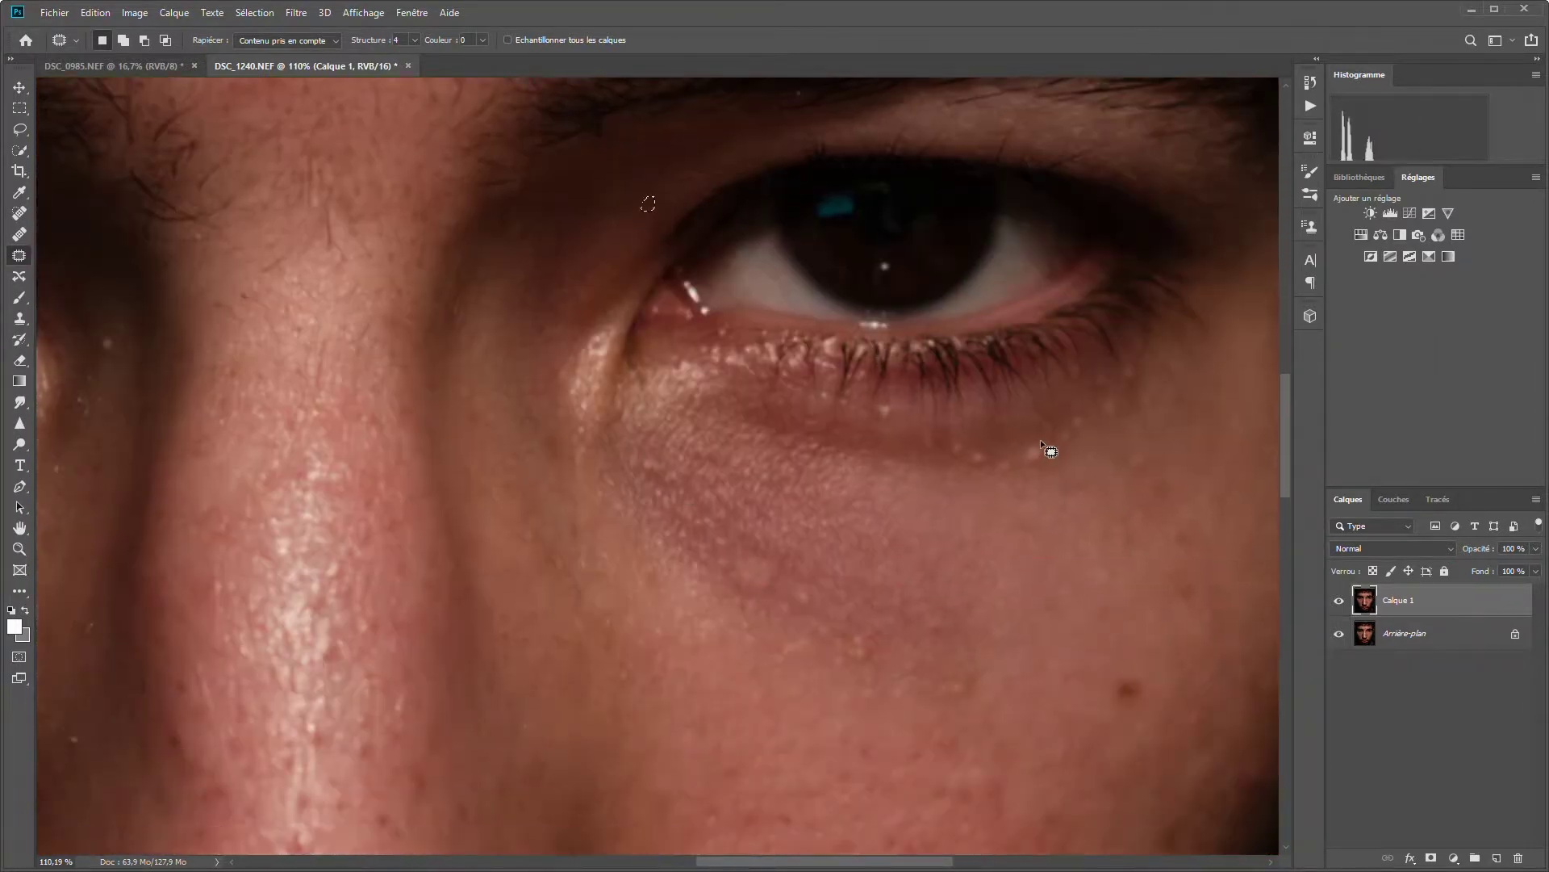
key("ctrl+d")
scroll(993, 484, "up", 2)
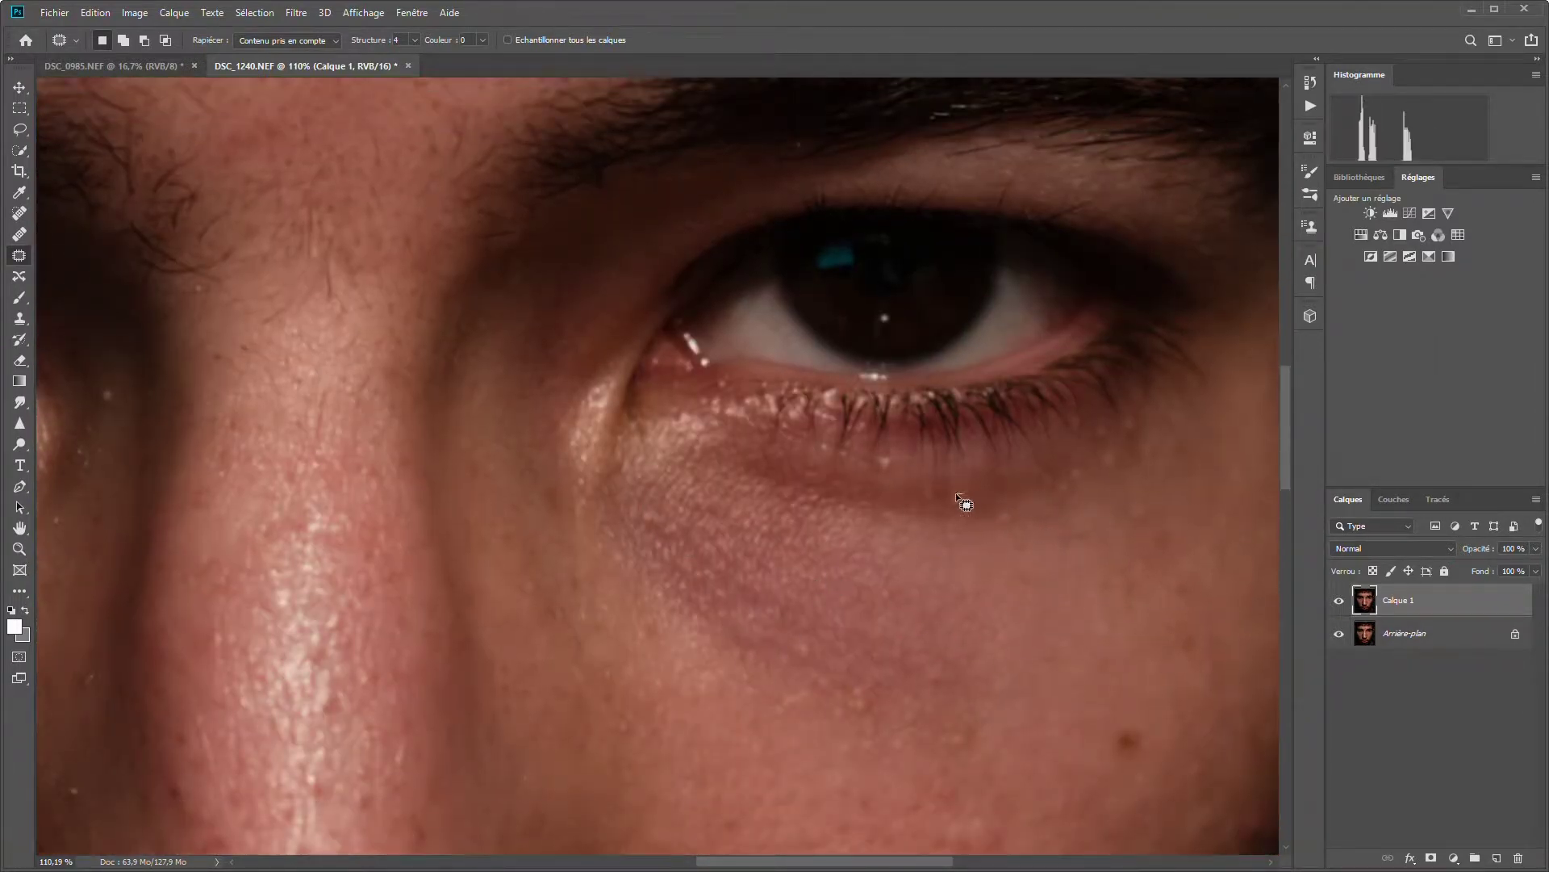
left_click_drag(882, 466, 886, 470)
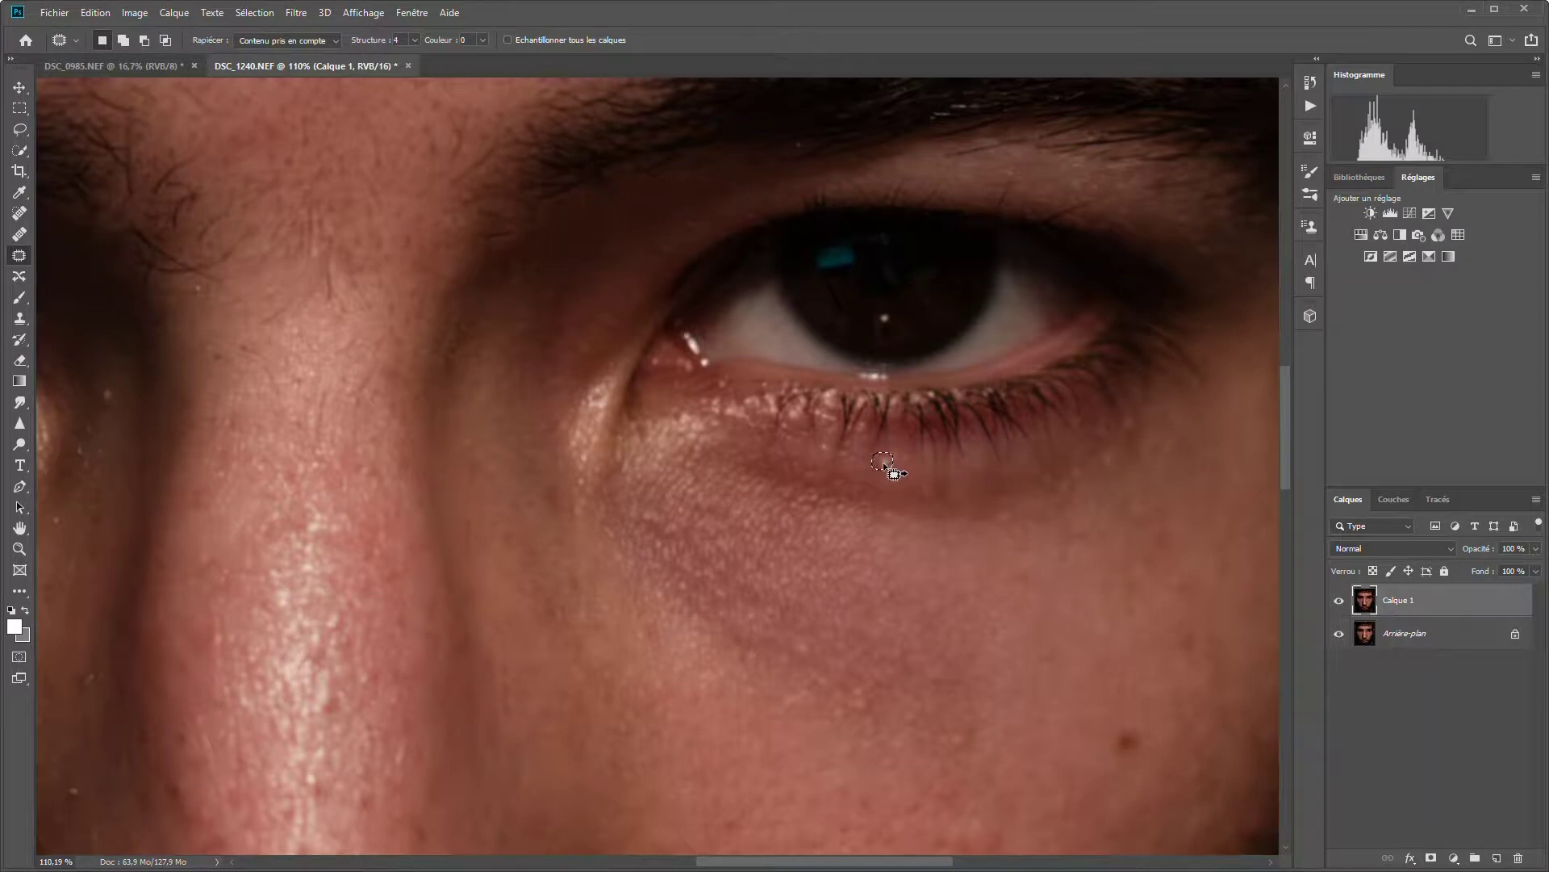
left_click_drag(885, 466, 940, 457)
left_click_drag(889, 462, 912, 462)
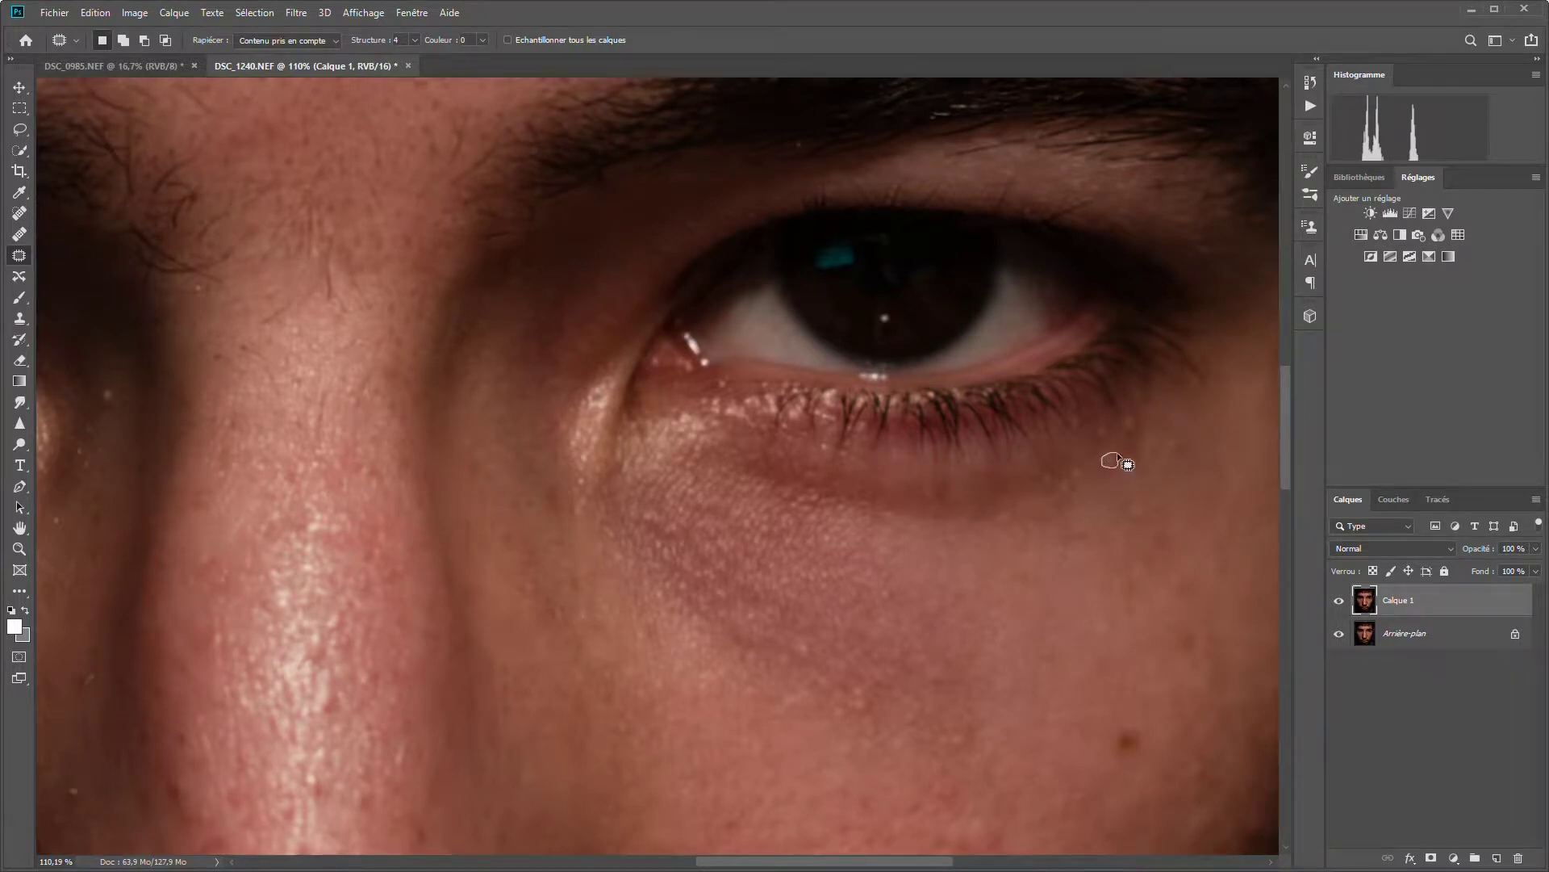
left_click_drag(1127, 464, 1133, 448)
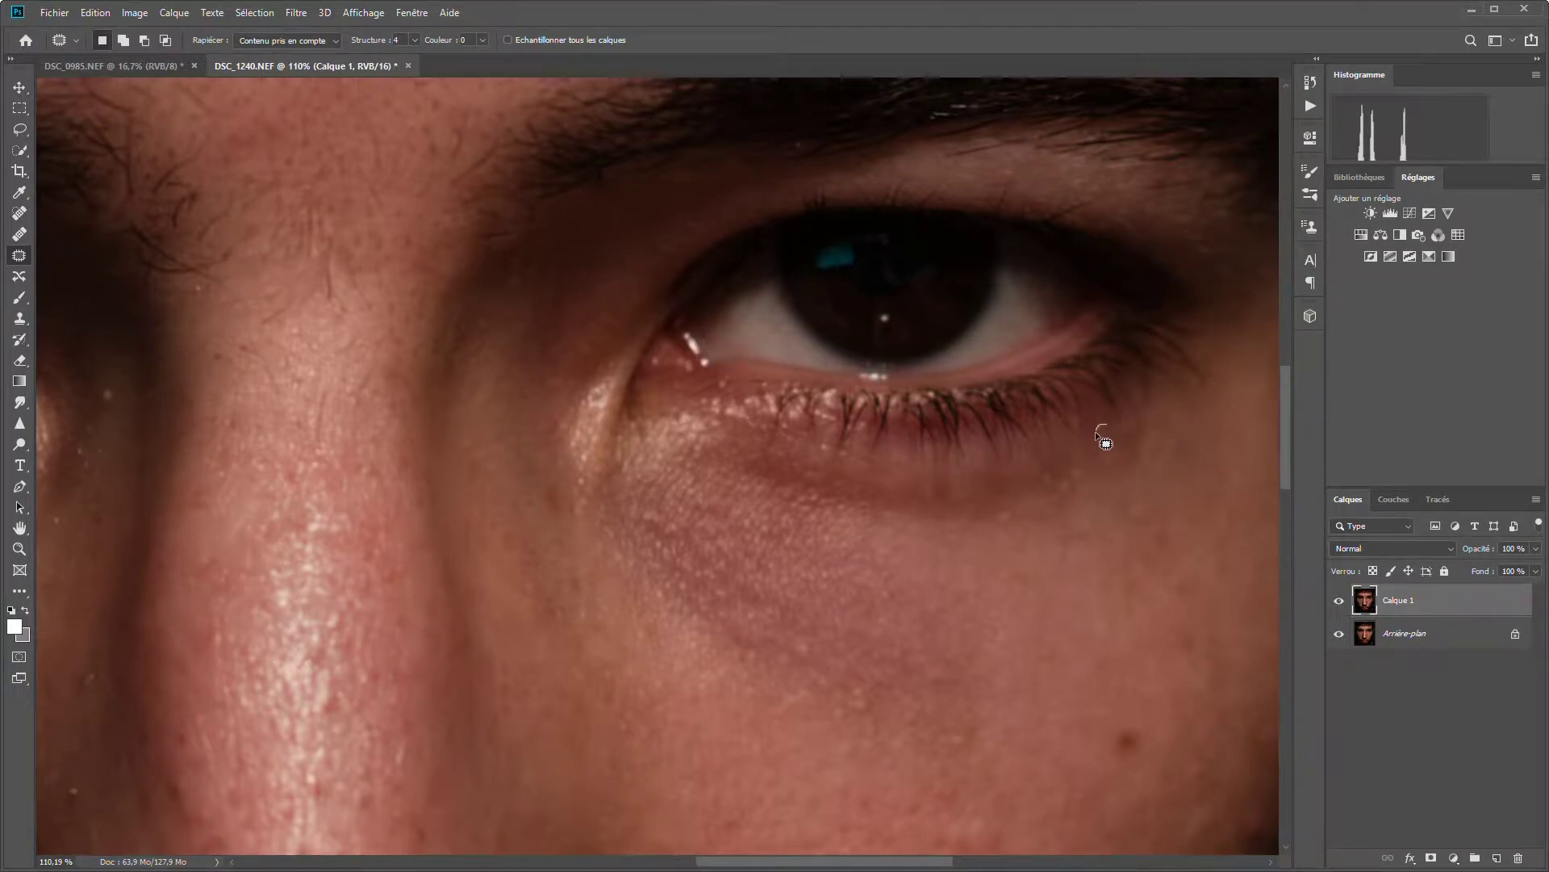
mouse_move(1100, 426)
left_mouse_down()
mouse_move(1075, 446)
mouse_move(1088, 488)
mouse_move(1083, 468)
mouse_move(1045, 510)
mouse_move(991, 517)
mouse_move(1008, 529)
left_mouse_up()
left_click(1020, 511)
left_click(1018, 515)
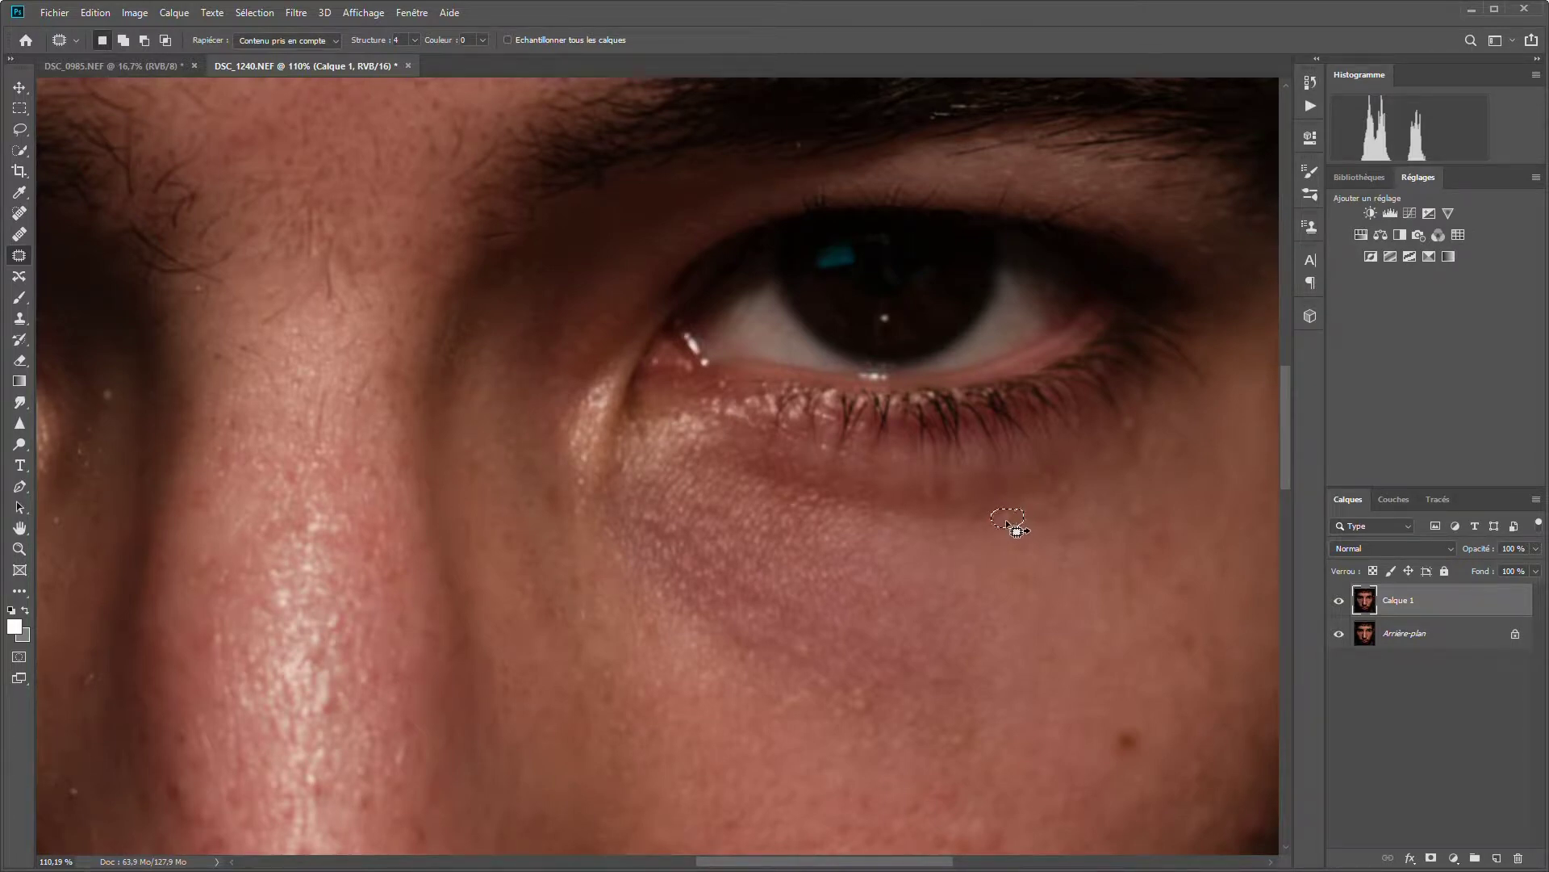
left_click_drag(1009, 525, 943, 526)
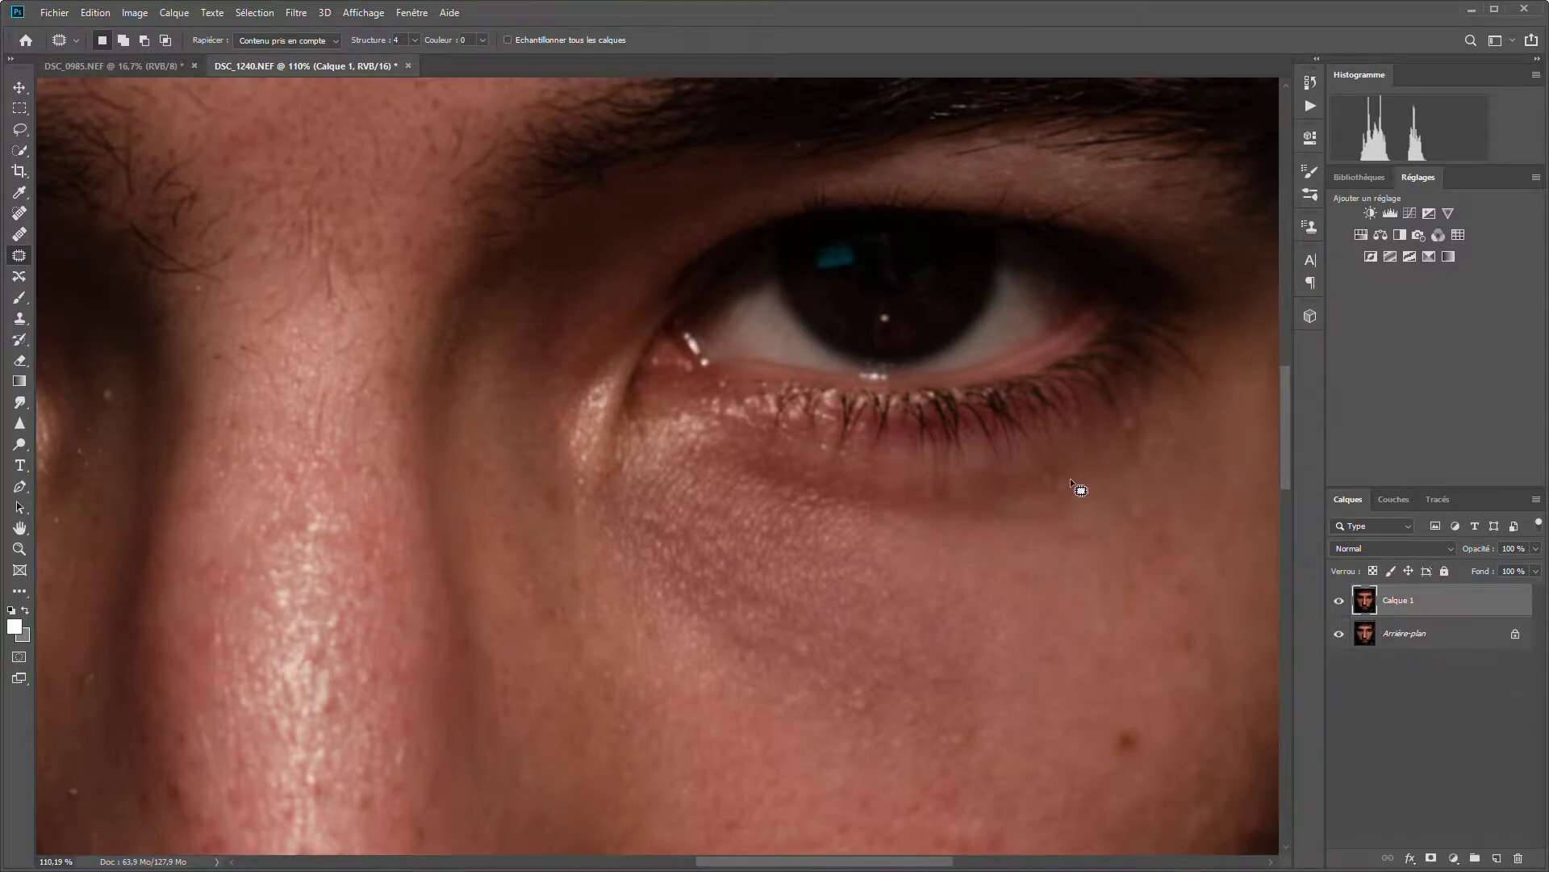
left_click_drag(1070, 477, 1104, 469)
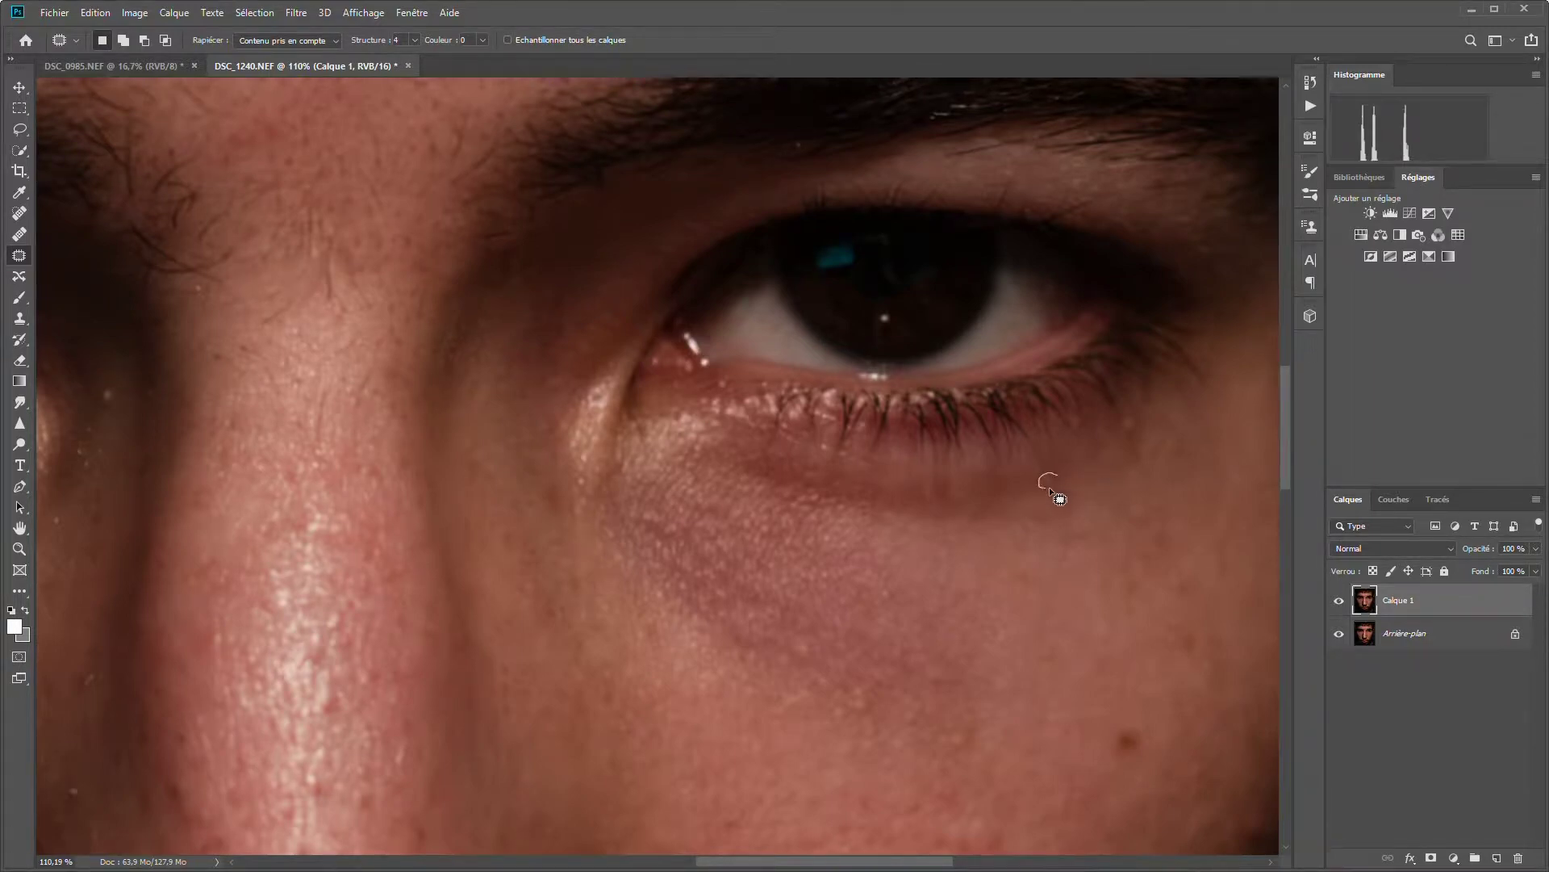
- Patch the spots beside the nose bridge, on the cheek by the nose, and on the nose
scroll(432, 617, "down", 3)
scroll(656, 609, "left", 4)
scroll(666, 546, "up", 3)
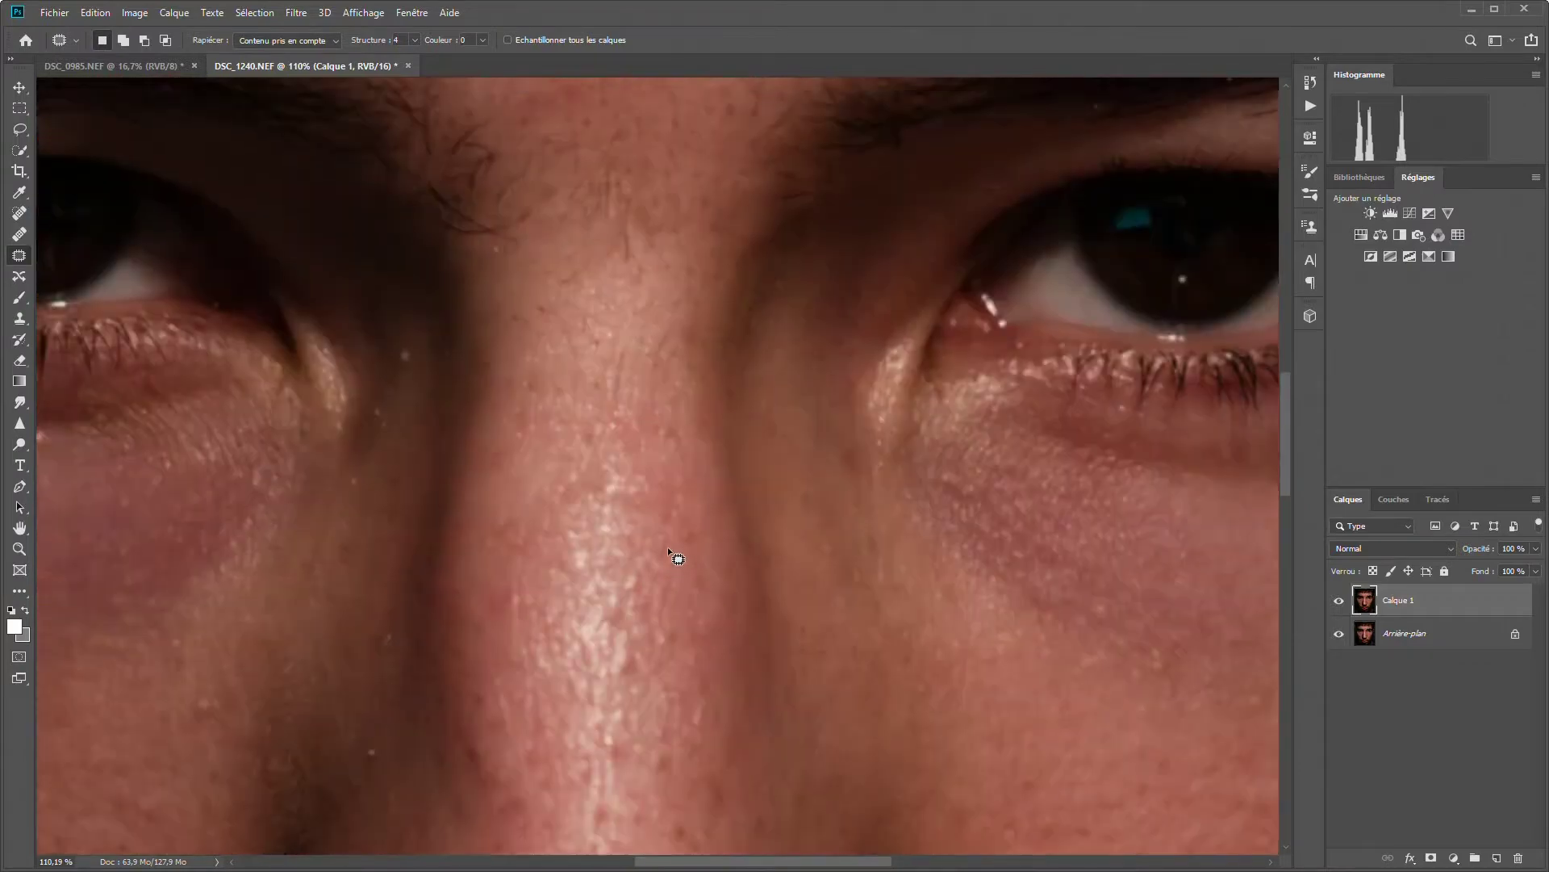
scroll(667, 546, "up", 2)
mouse_move(401, 397)
left_mouse_down()
mouse_move(408, 423)
mouse_move(397, 410)
mouse_move(386, 443)
left_mouse_up()
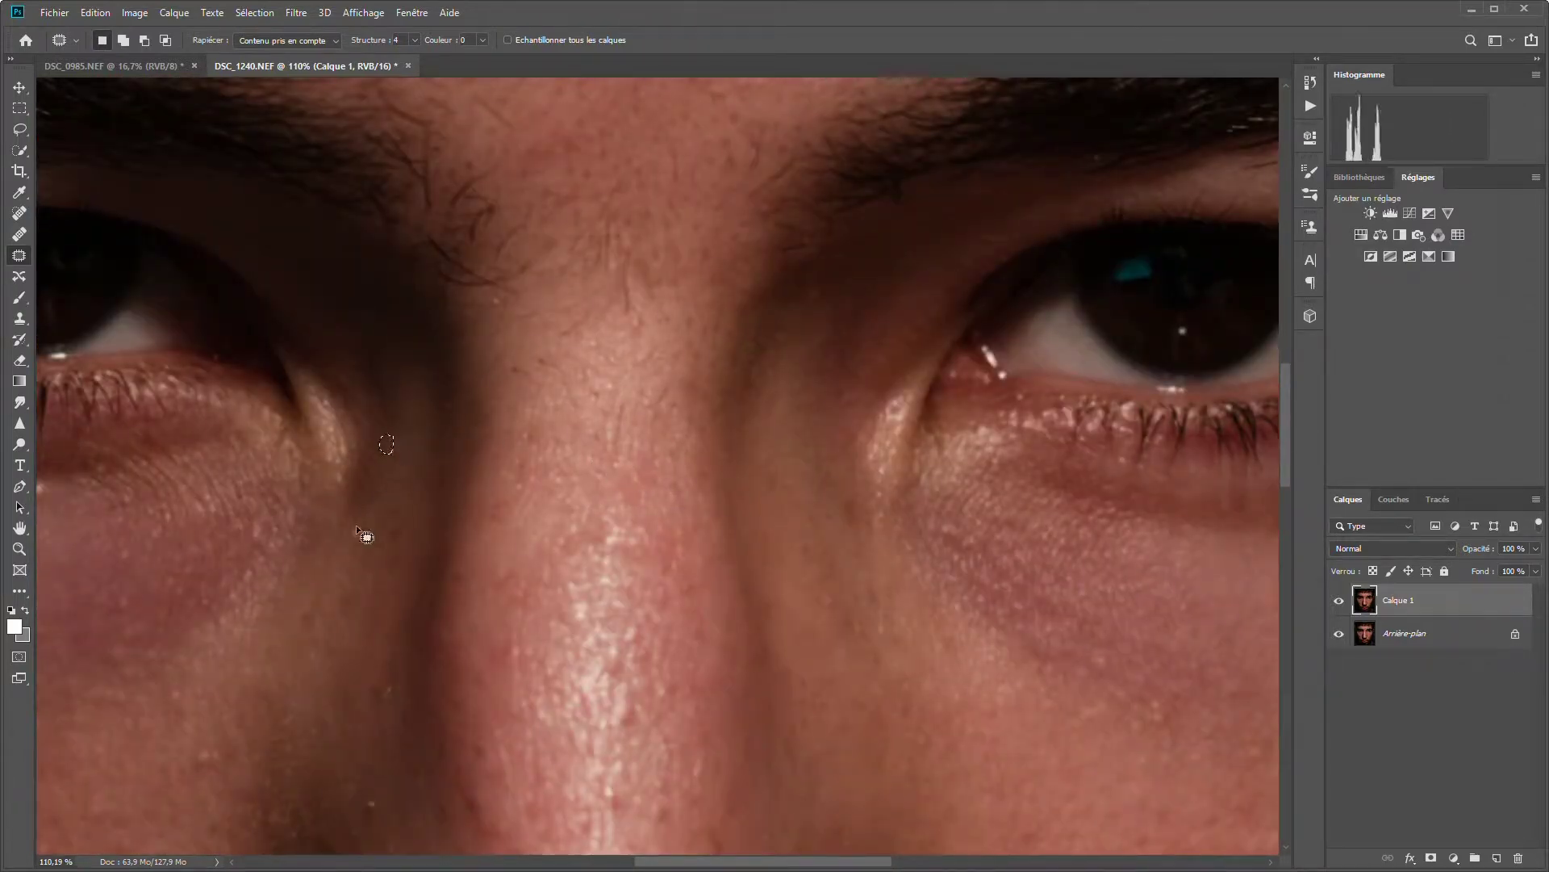
key("ctrl+d")
scroll(356, 529, "down", 3)
left_click_drag(173, 531, 196, 497)
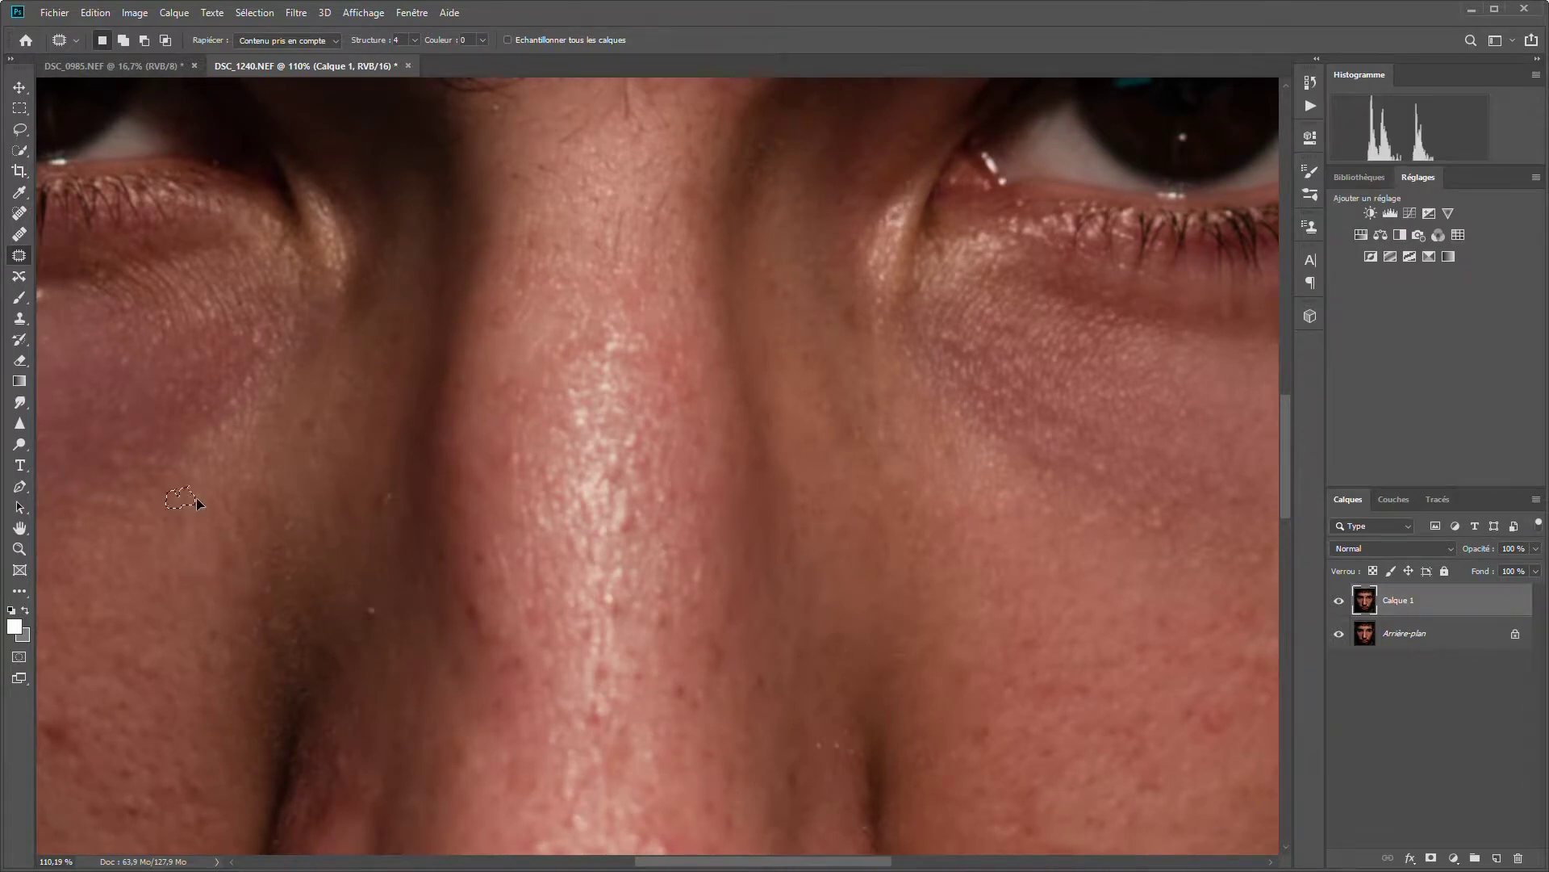
scroll(374, 467, "down", 2)
scroll(388, 450, "down", 1)
left_click_drag(467, 391, 469, 395)
left_click_drag(473, 392, 501, 400)
left_click_drag(661, 385, 660, 412)
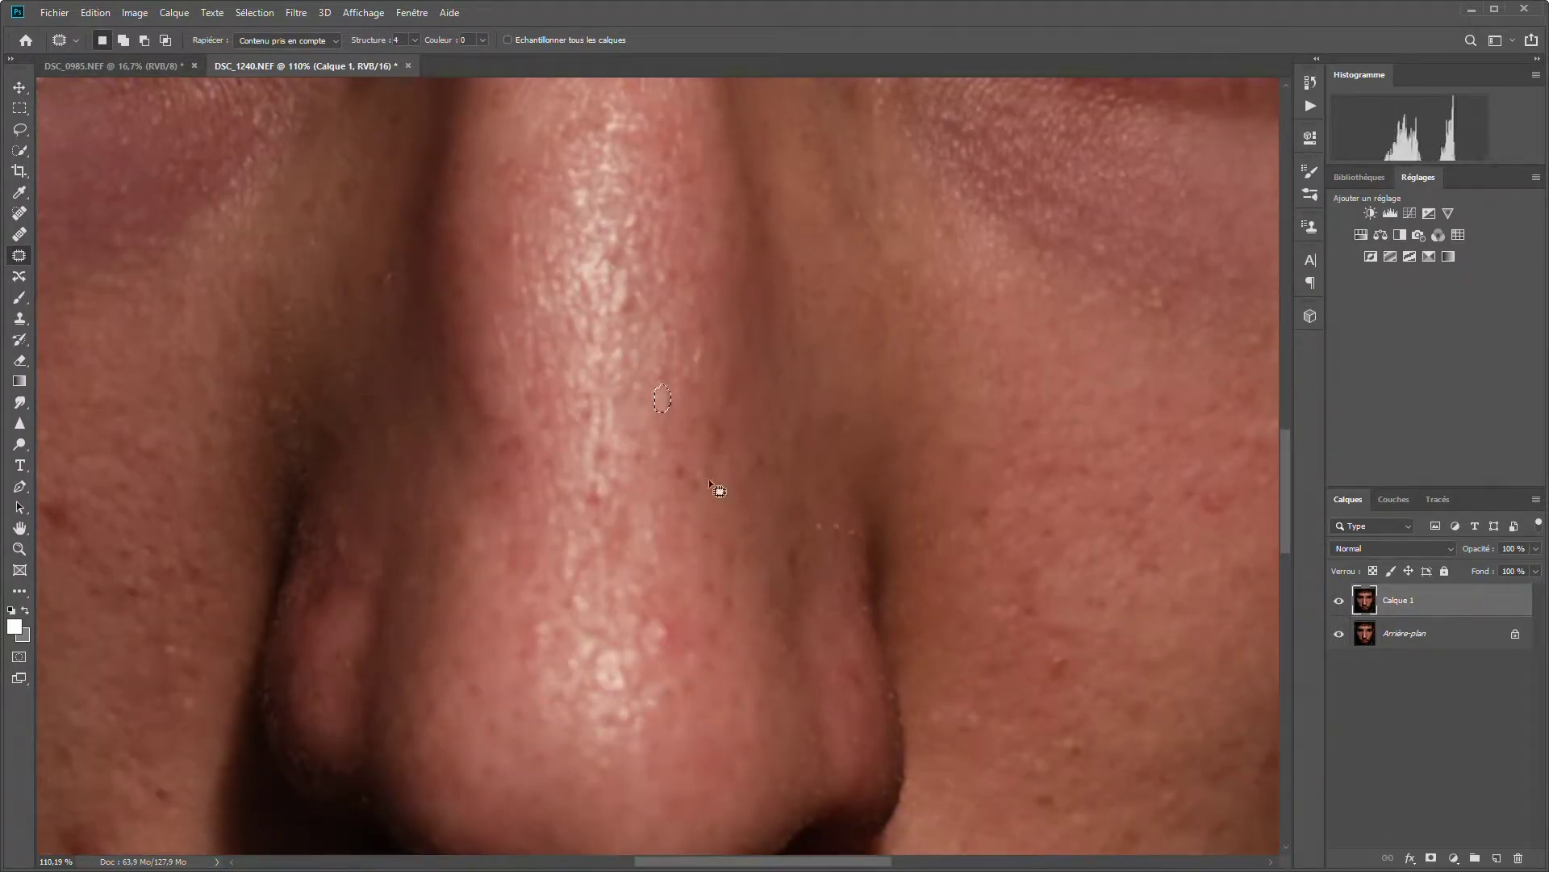
left_click(710, 482)
- Patch spots on the side of the nose and cheek blemishes above the moustache
scroll(715, 379, "down", 1)
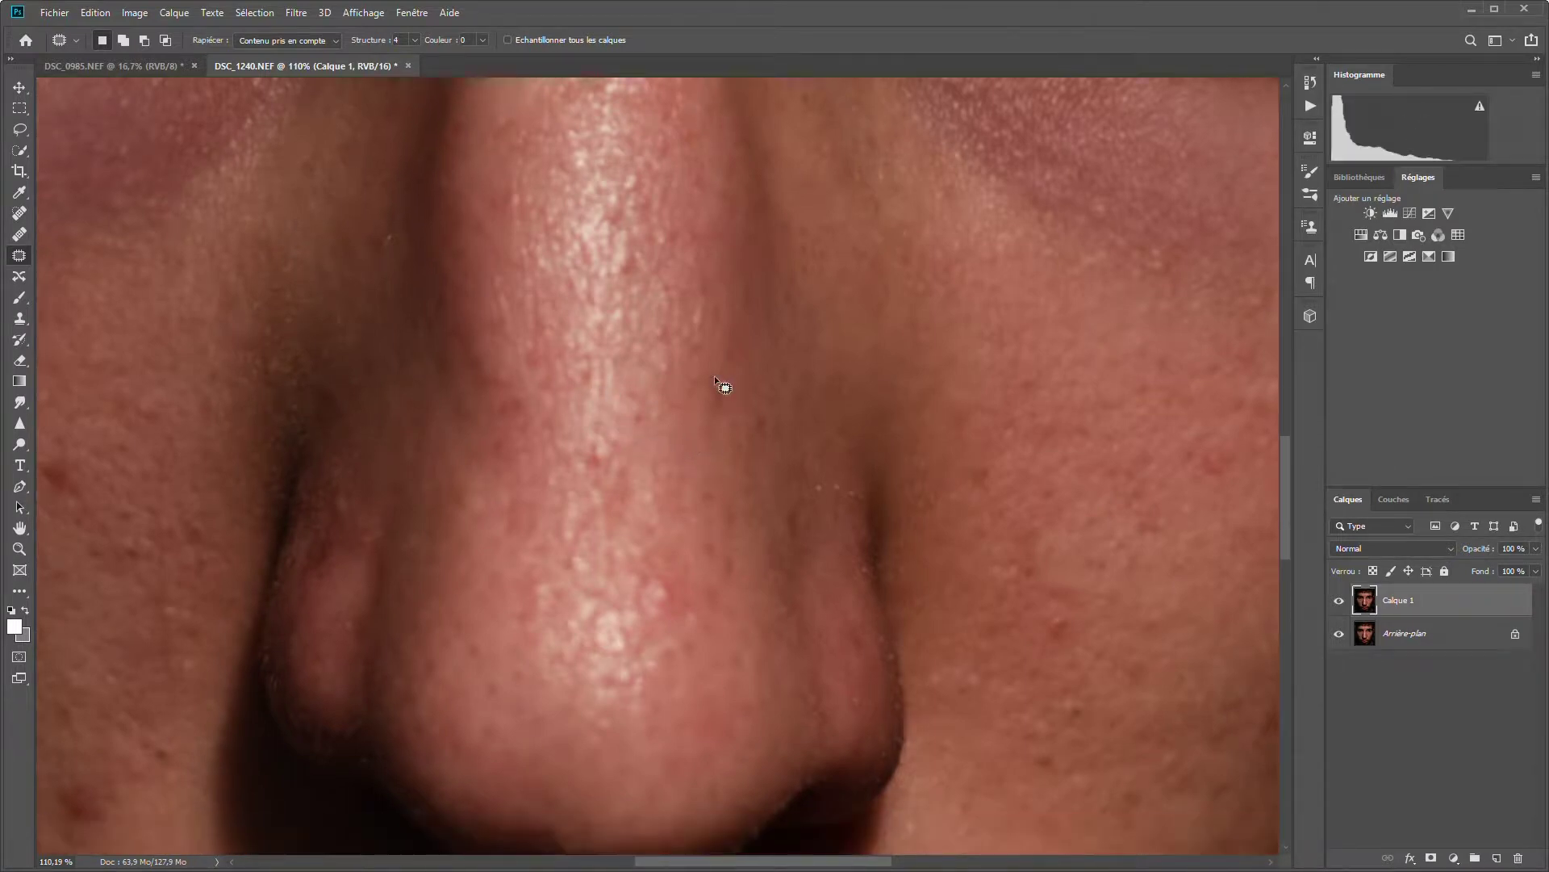
scroll(726, 433, "down", 2)
left_click_drag(522, 522, 533, 540)
scroll(575, 519, "down", 2)
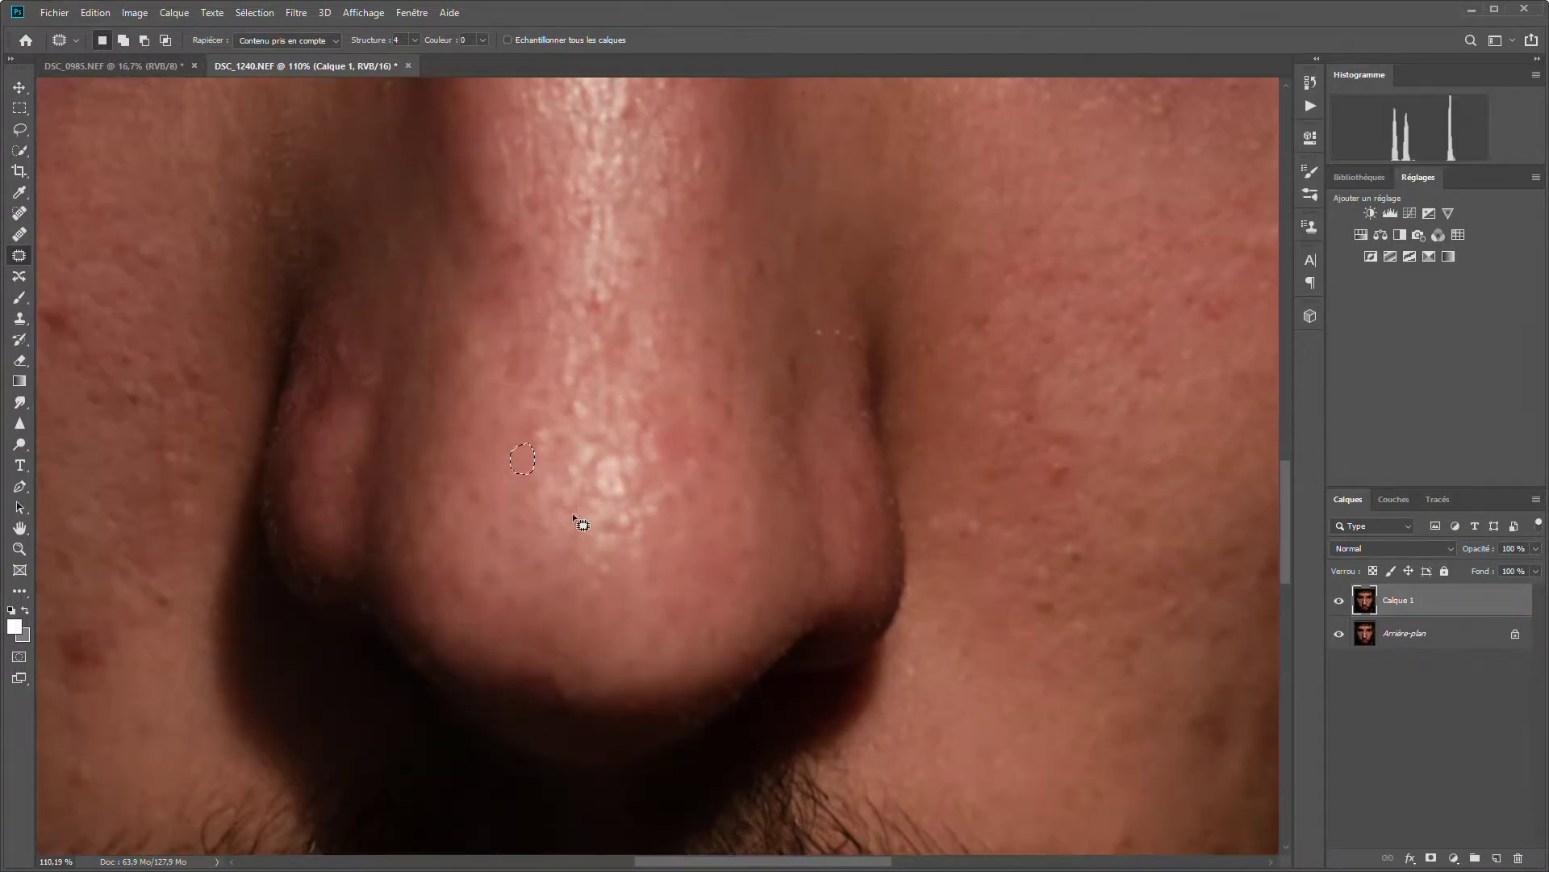
left_click(575, 519)
scroll(858, 484, "up", 2)
left_click_drag(819, 398, 835, 413)
scroll(969, 404, "down", 5)
left_click_drag(1081, 393, 1124, 422)
scroll(1106, 412, "down", 6)
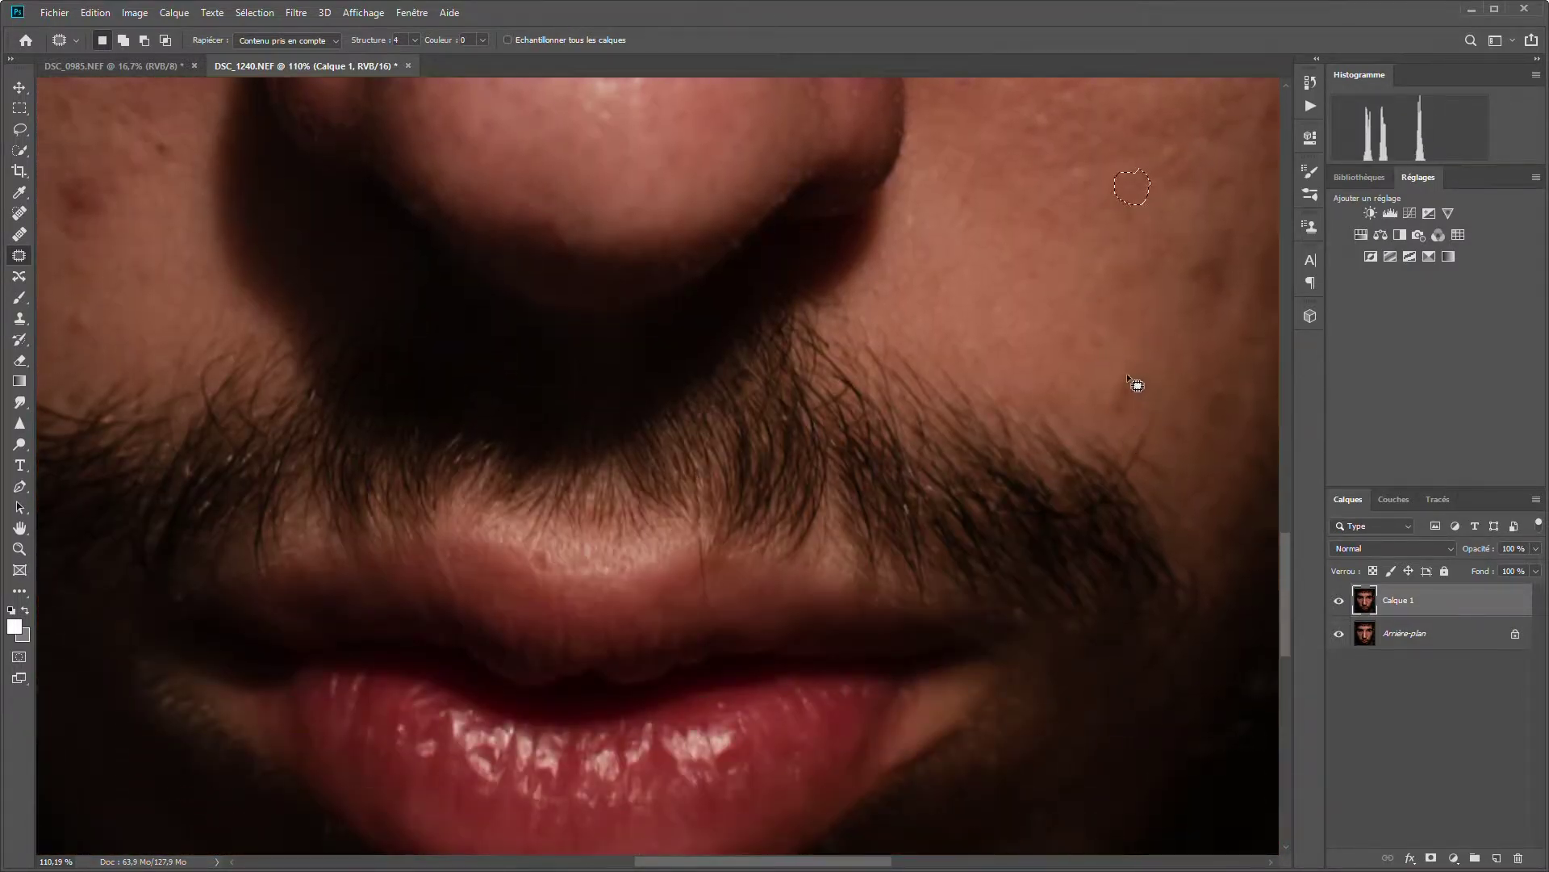
left_click(1136, 385)
scroll(993, 363, "up", 6)
- Replace the cheek blemish beside the nose with smoother skin and deselect
scroll(993, 363, "left", 5)
left_click_drag(587, 393, 574, 414)
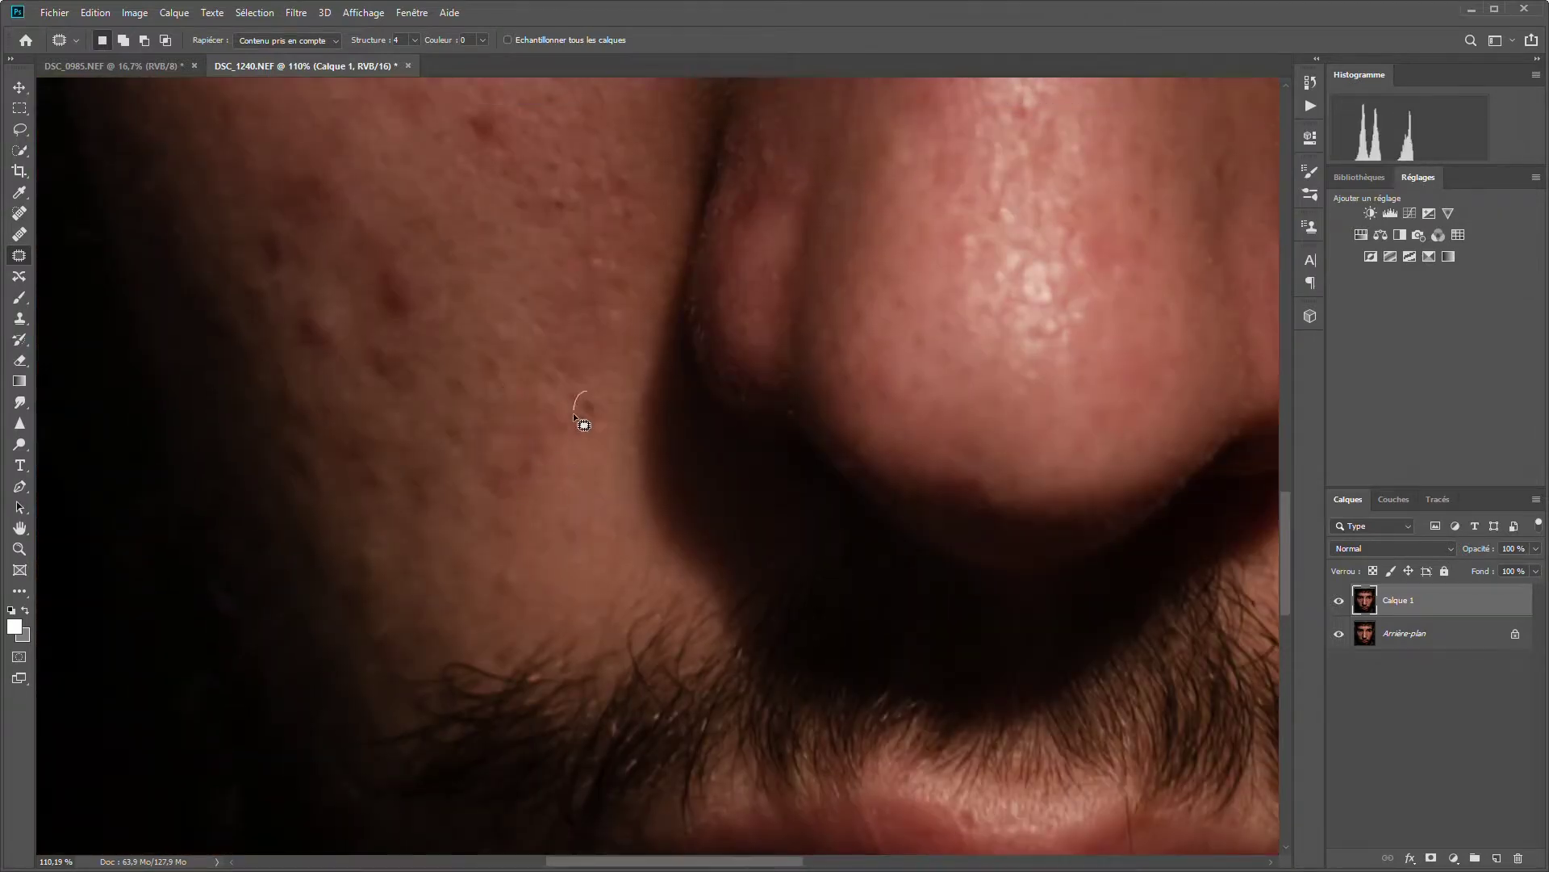
scroll(484, 388, "up", 2)
left_click_drag(408, 371, 311, 415)
scroll(444, 379, "up", 2)
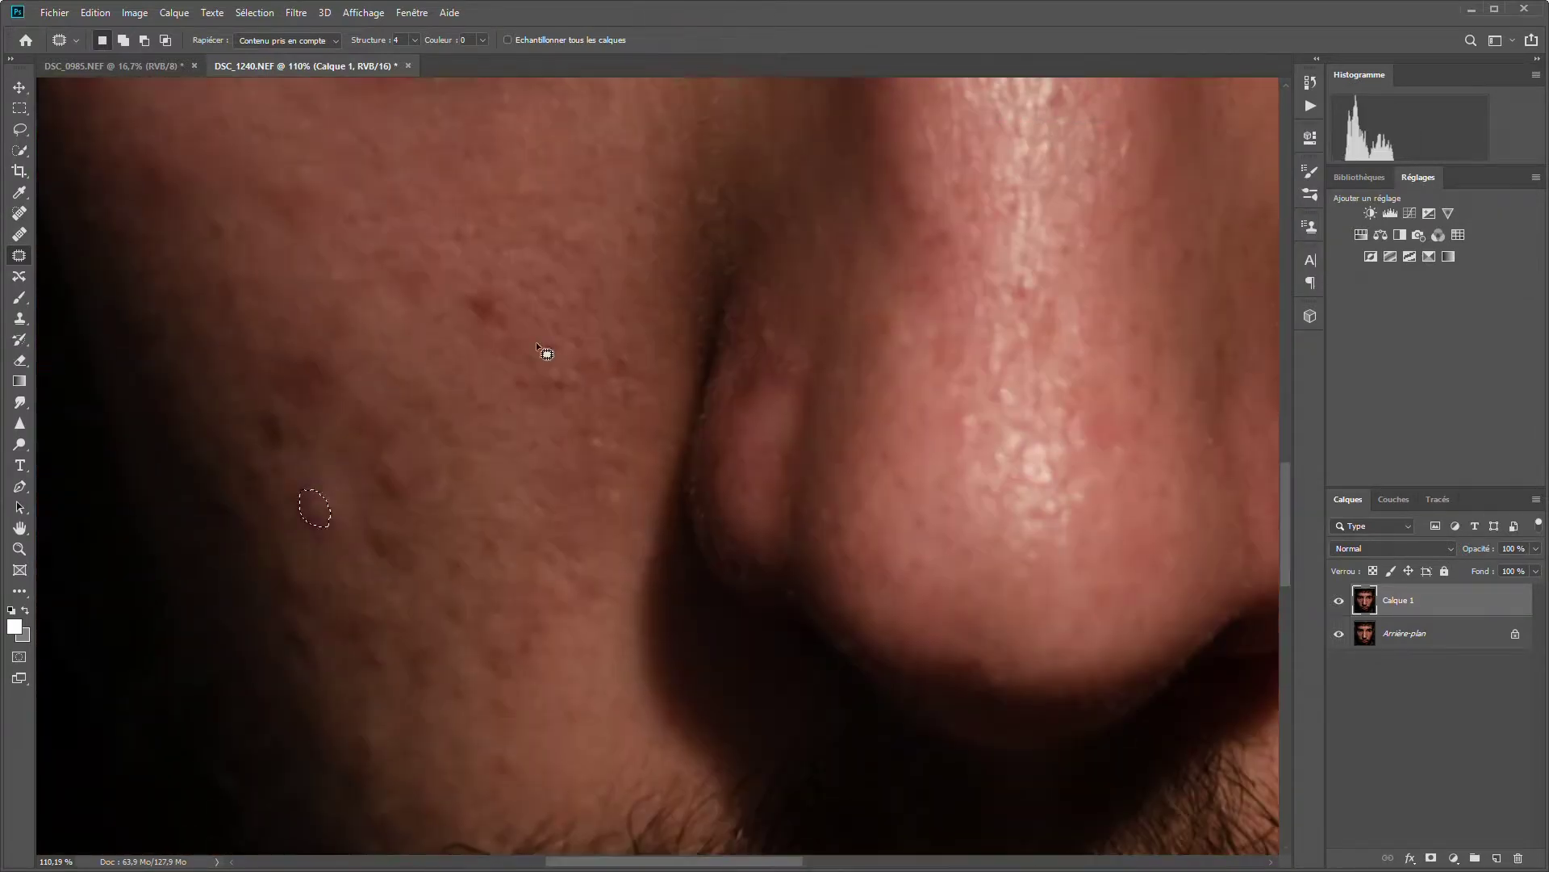
left_click_drag(485, 295, 478, 288)
scroll(482, 468, "down", 1)
left_click_drag(380, 528, 395, 412)
mouse_move(367, 484)
left_mouse_down()
mouse_move(387, 408)
mouse_move(484, 484)
left_mouse_up()
key("ctrl+d")
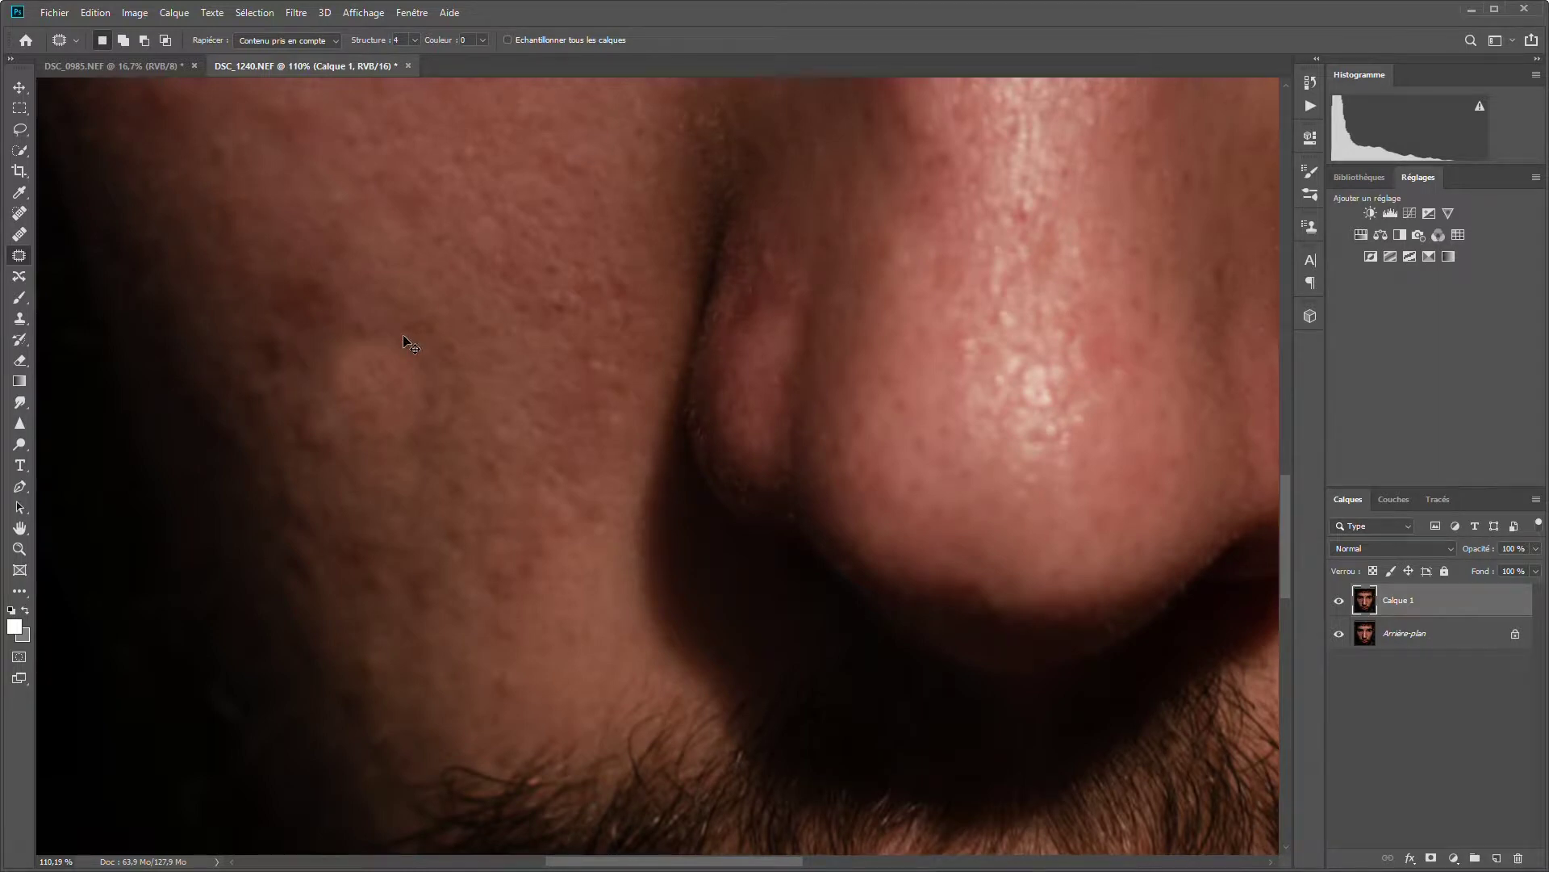
- Patch the larger cheek bump and several small spots beside the nose with nearby clean skin
left_click_drag(384, 332, 385, 333)
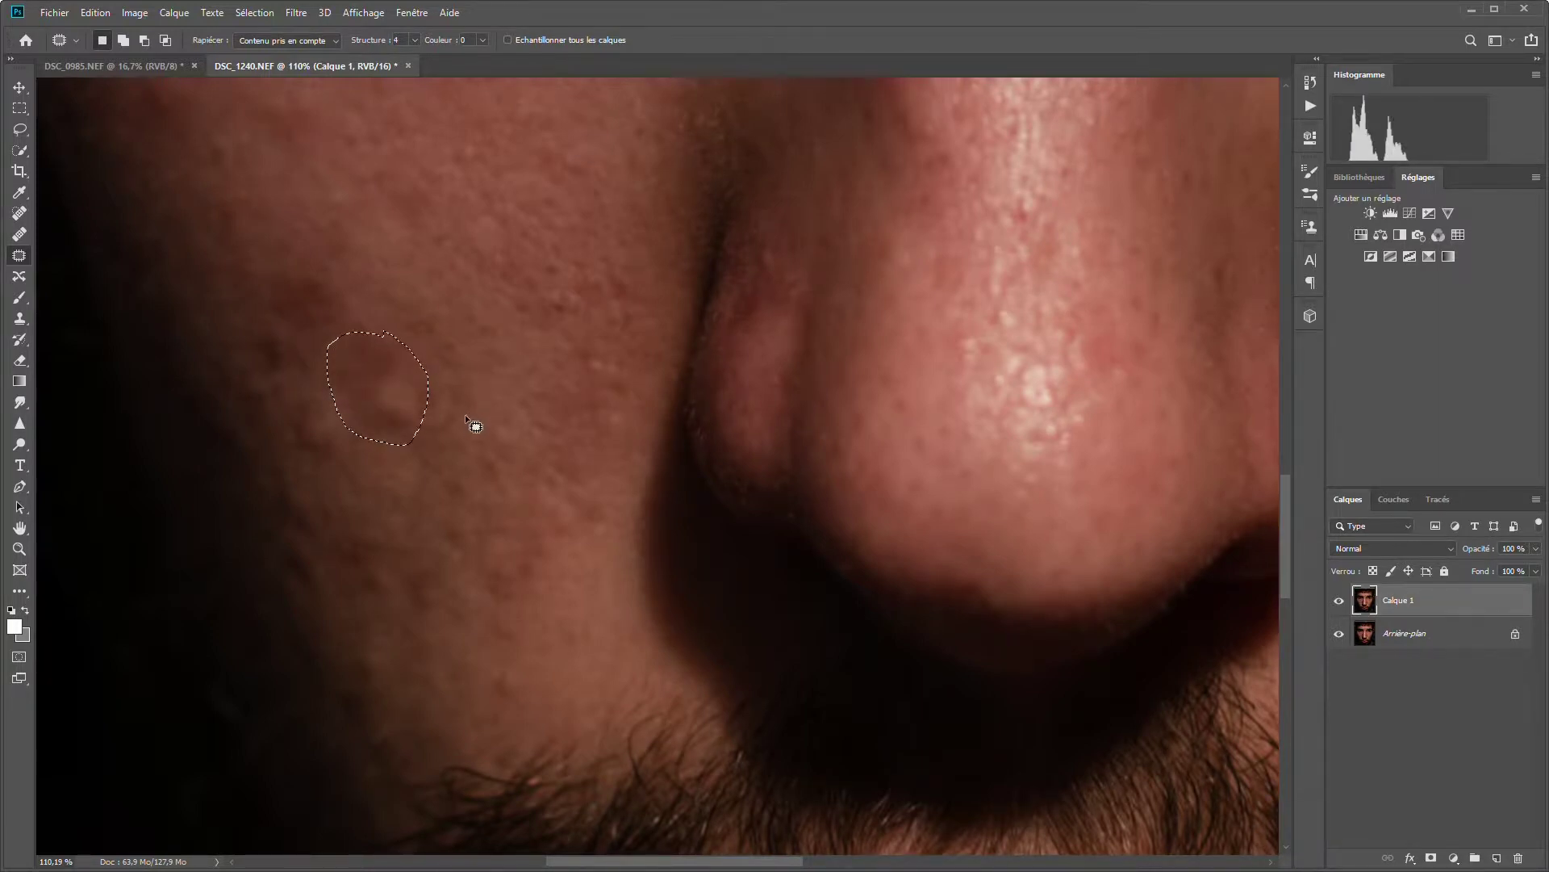
key("ctrl+d")
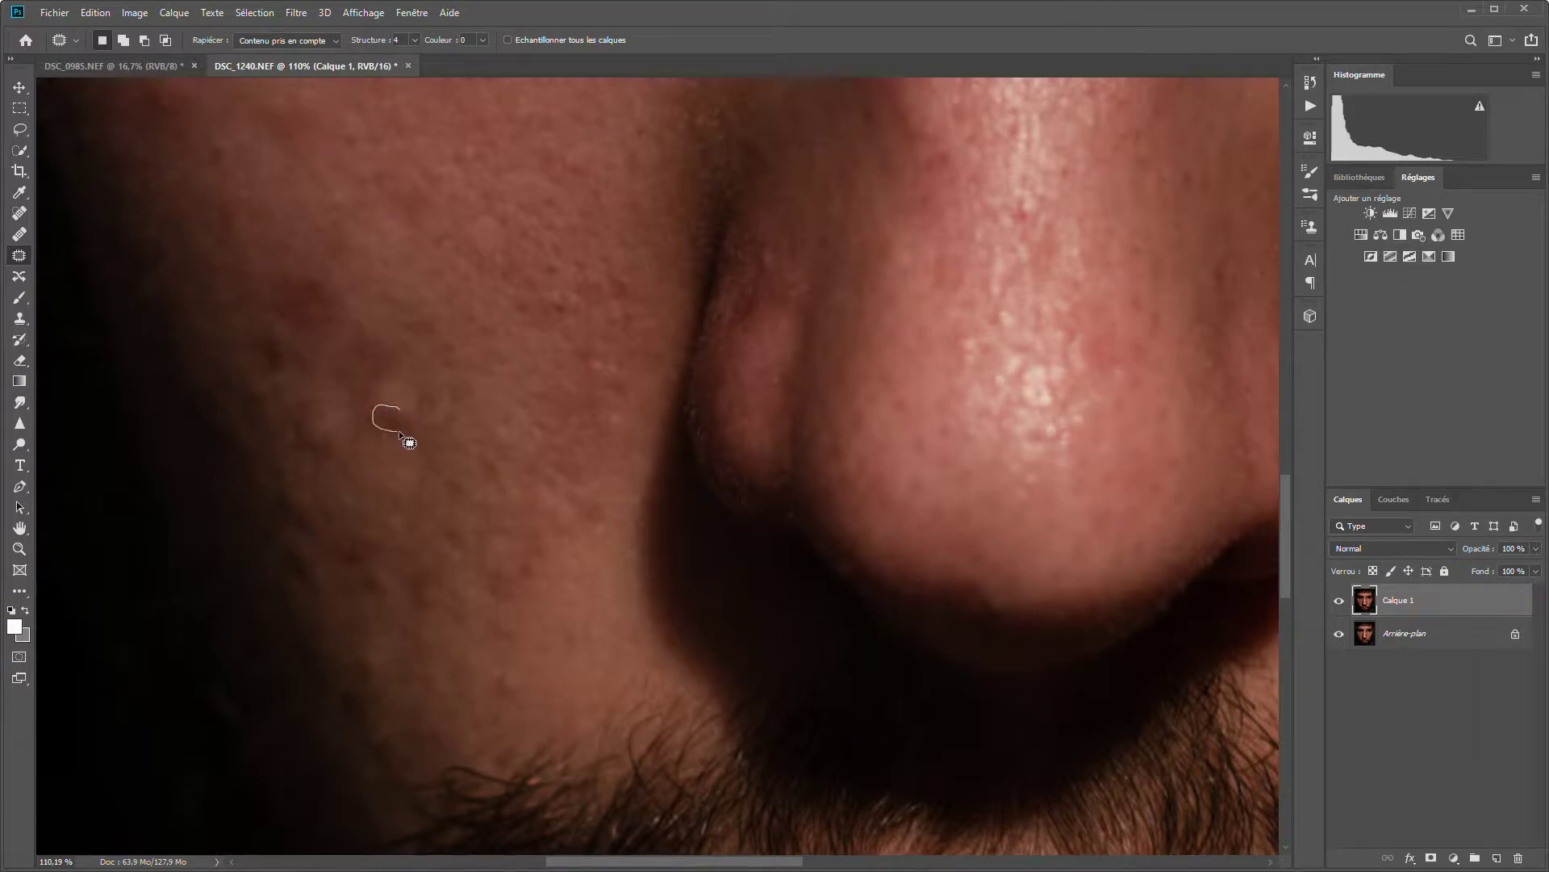
mouse_move(405, 411)
left_mouse_down()
mouse_move(401, 425)
mouse_move(433, 397)
left_mouse_up()
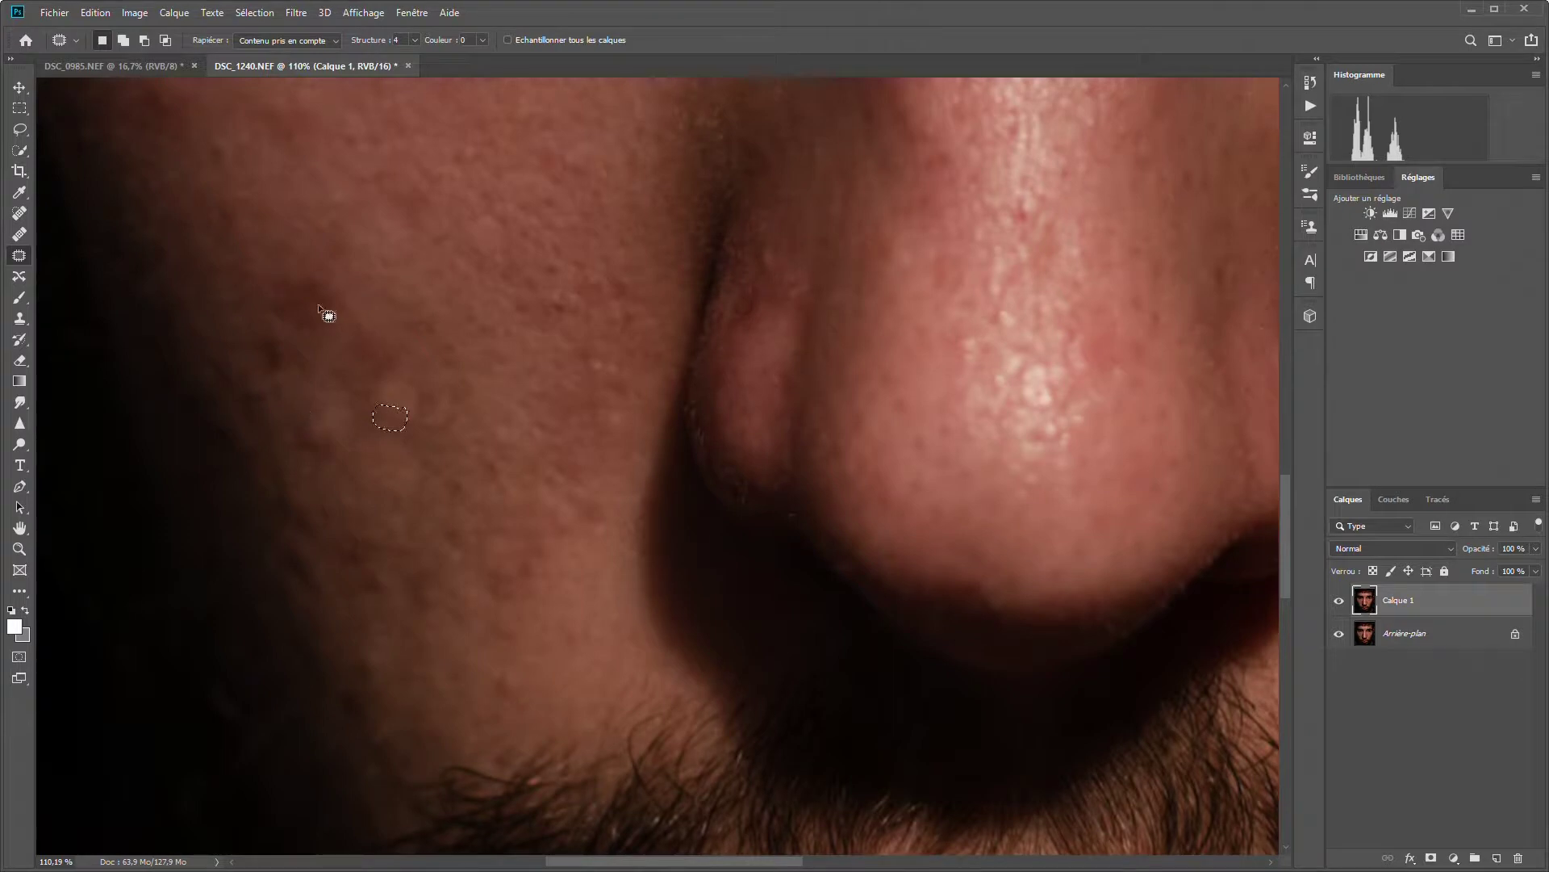
mouse_move(282, 337)
left_mouse_down()
mouse_move(280, 370)
mouse_move(267, 325)
left_mouse_up()
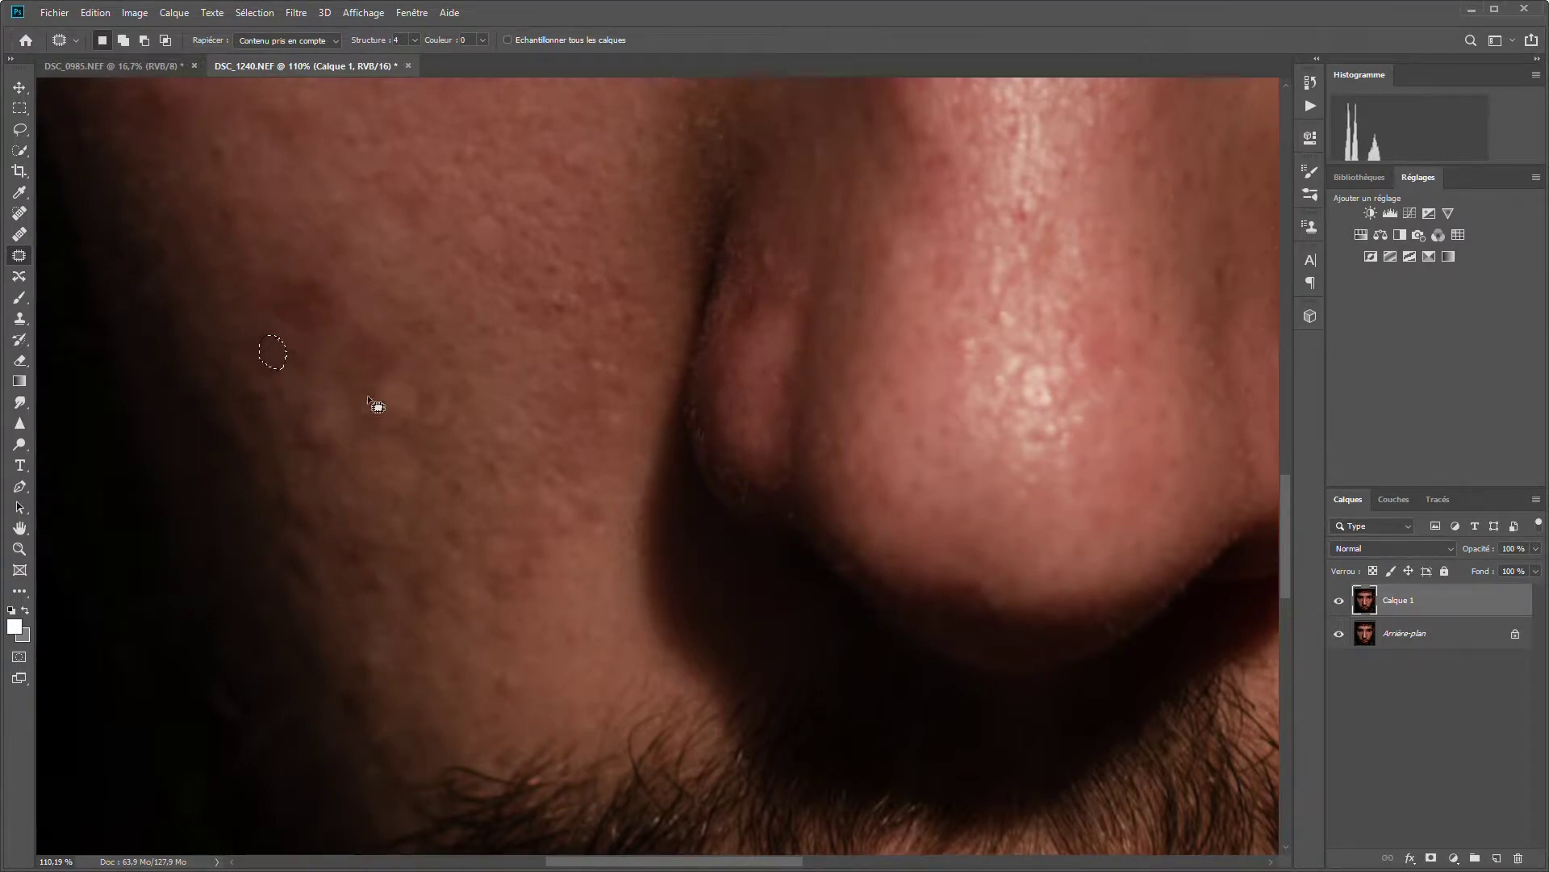
scroll(441, 500, "up", 2)
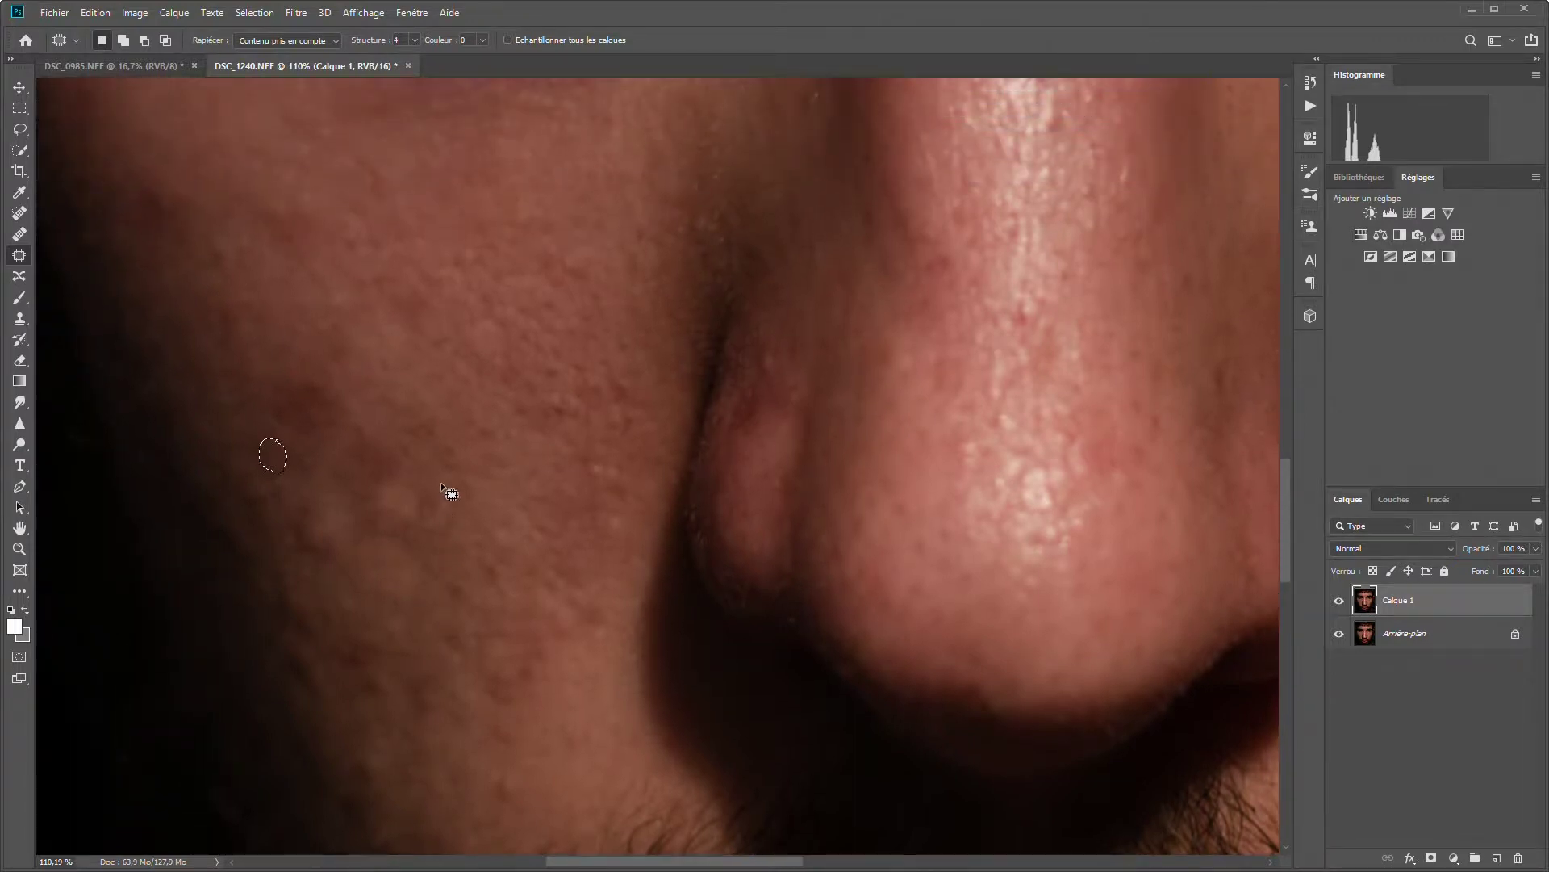
scroll(449, 491, "up", 2)
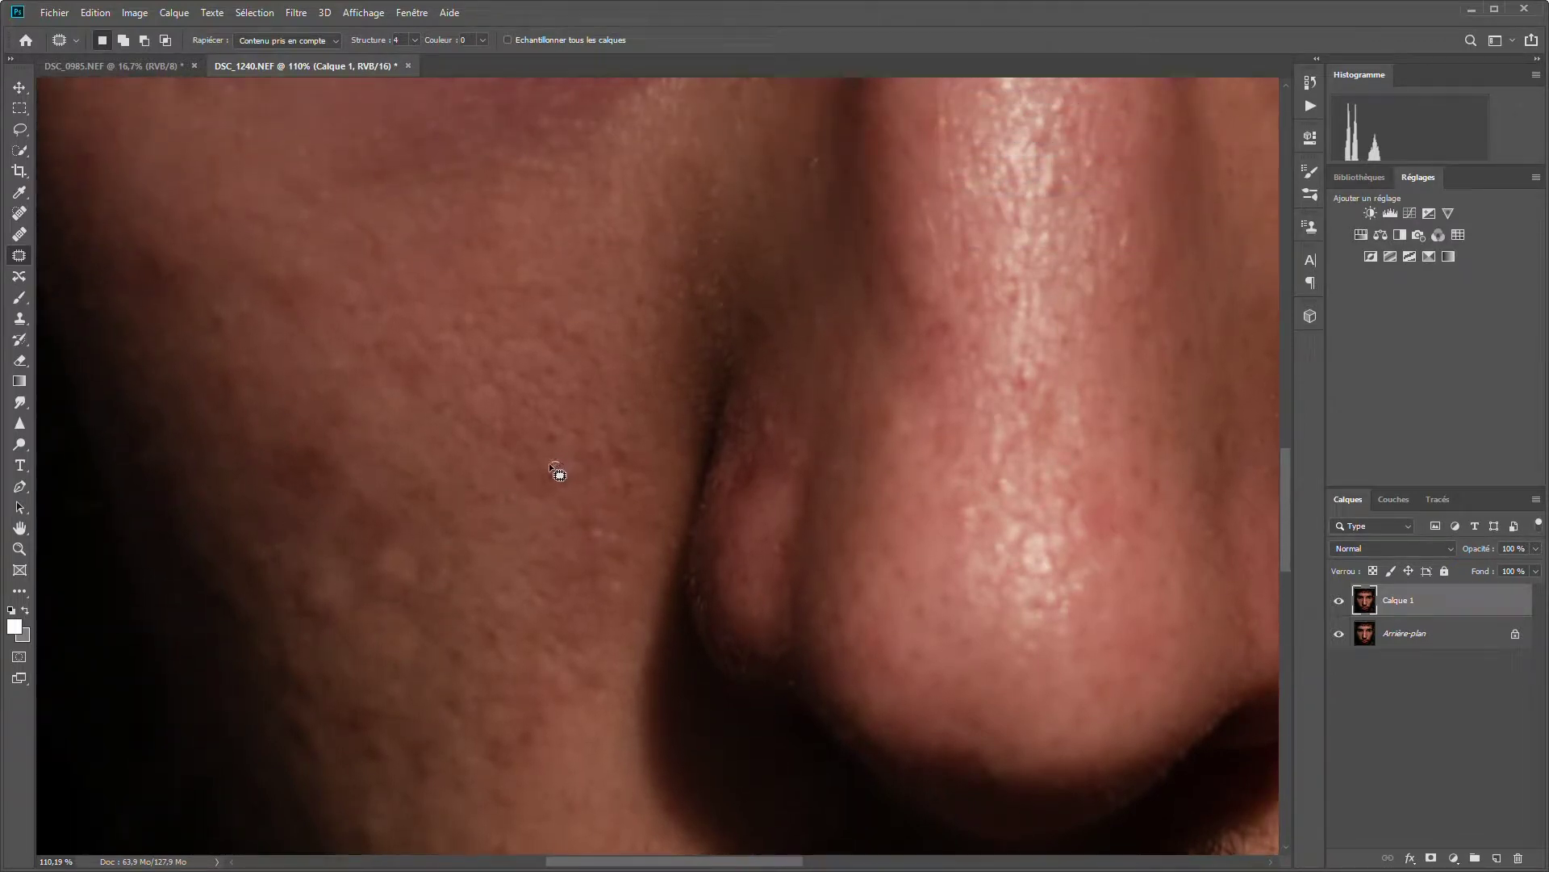
left_click_drag(569, 471, 562, 434)
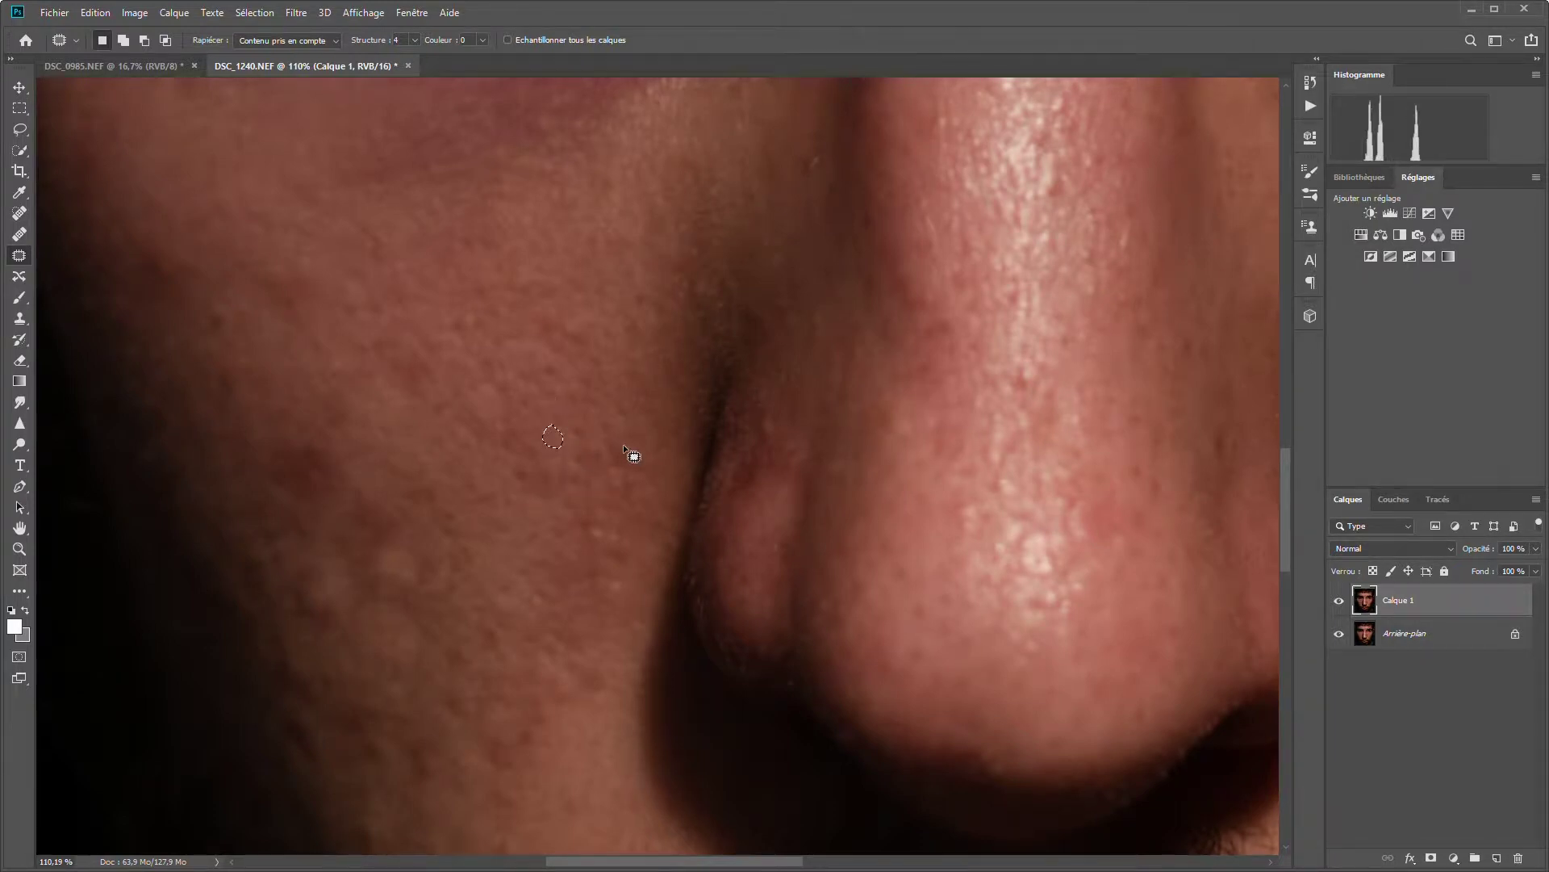
left_click_drag(624, 452, 621, 427)
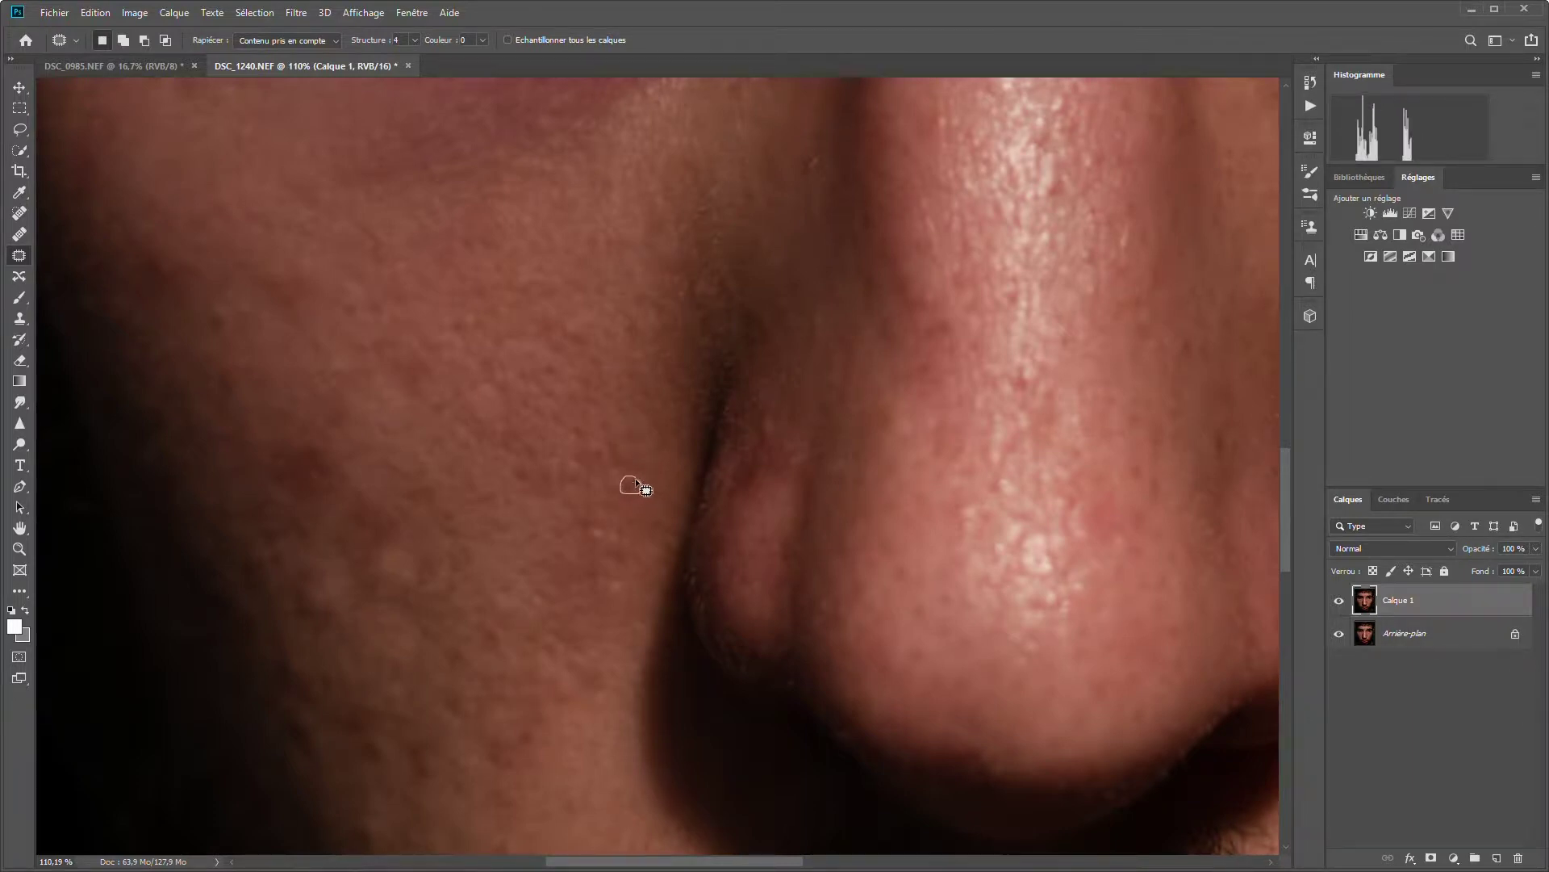
left_click_drag(646, 489, 644, 488)
scroll(650, 461, "up", 3)
- Patch the spots beneath the eye, including the one near the tear duct
scroll(638, 452, "up", 2)
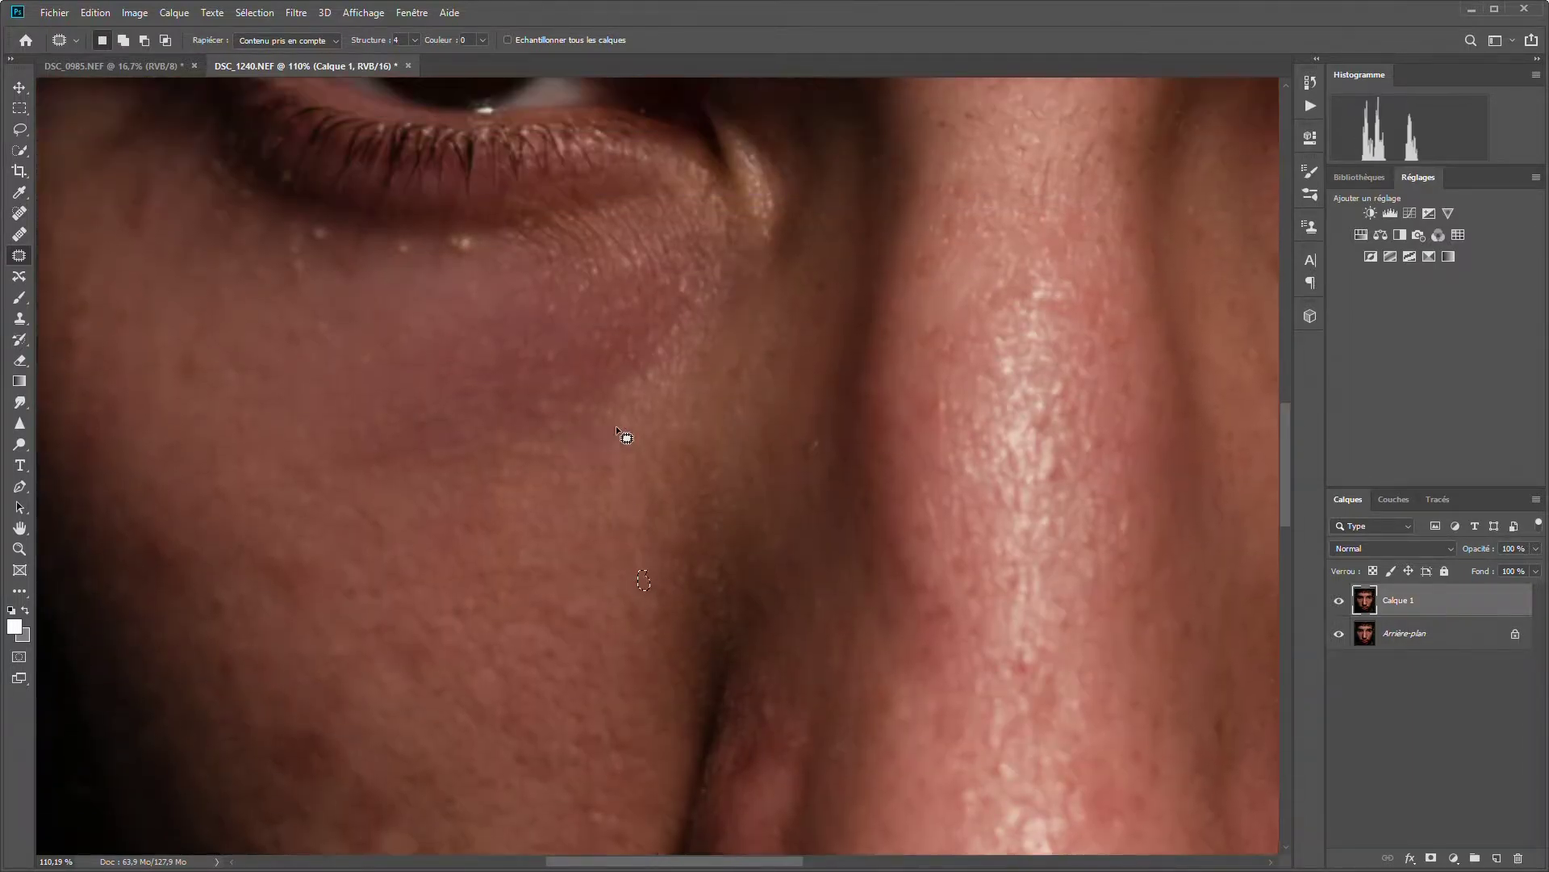
scroll(616, 424, "up", 2)
scroll(475, 370, "up", 1)
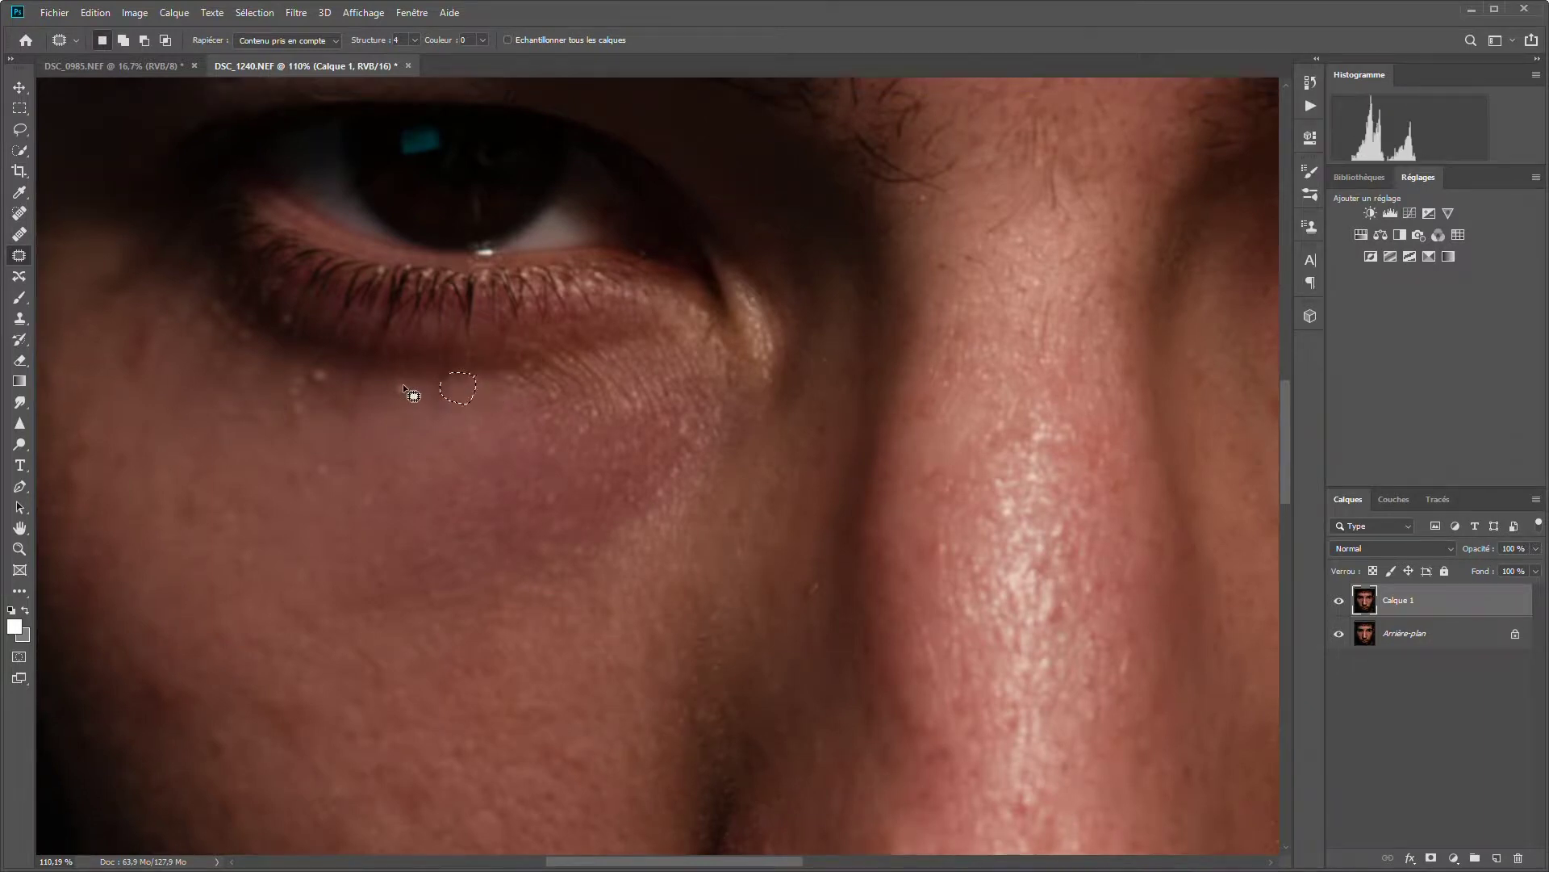
left_click_drag(472, 385, 422, 405)
key("ctrl+d")
left_click_drag(323, 369, 321, 371)
scroll(242, 436, "up", 1)
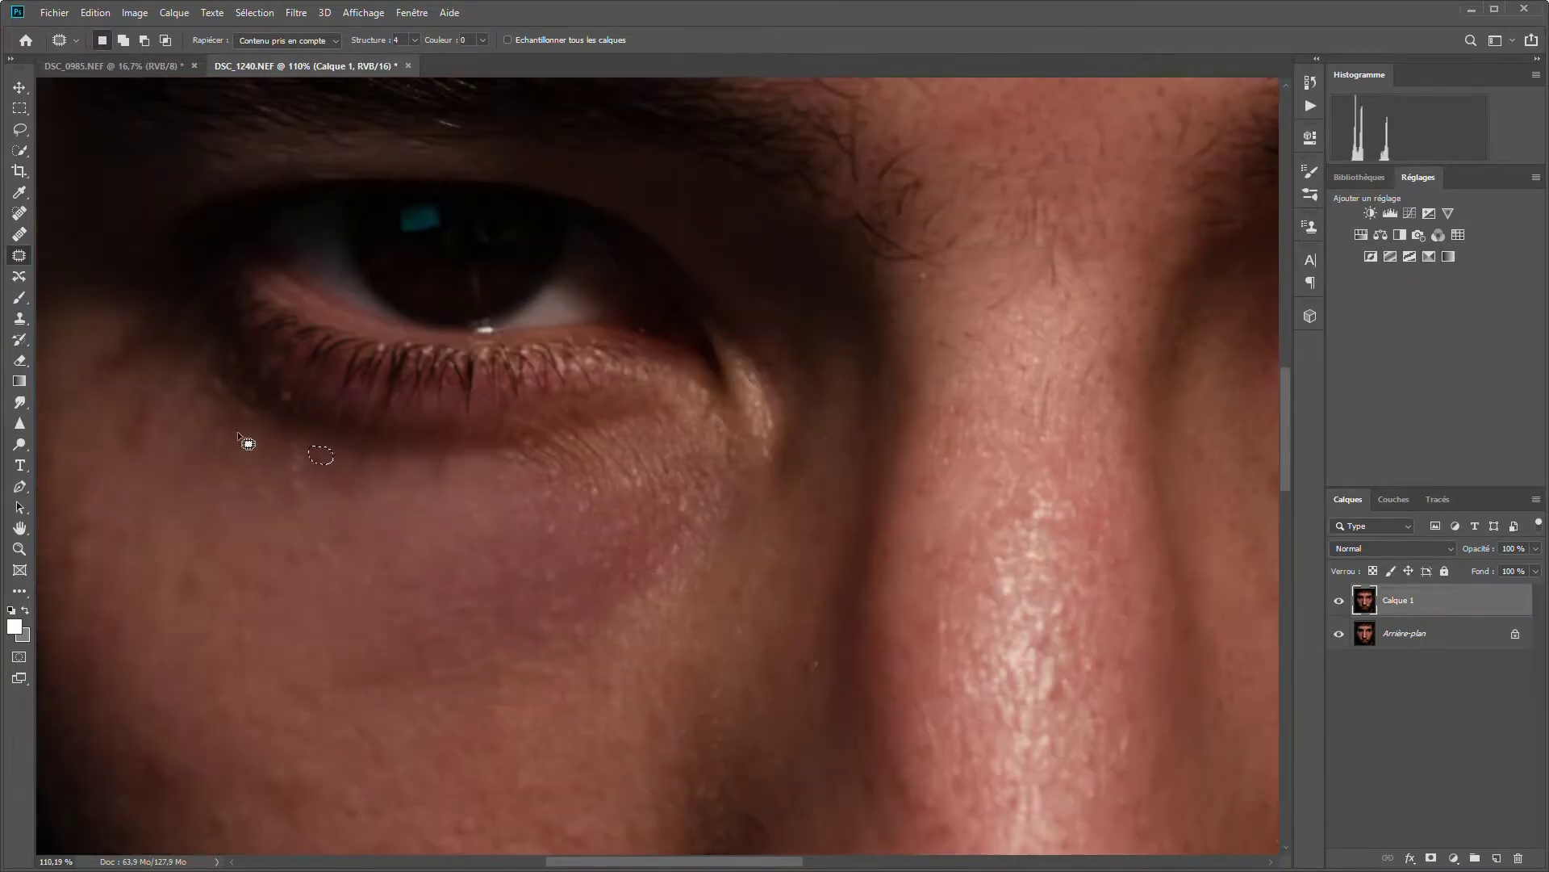
scroll(539, 569, "up", 1)
scroll(539, 568, "left", 3)
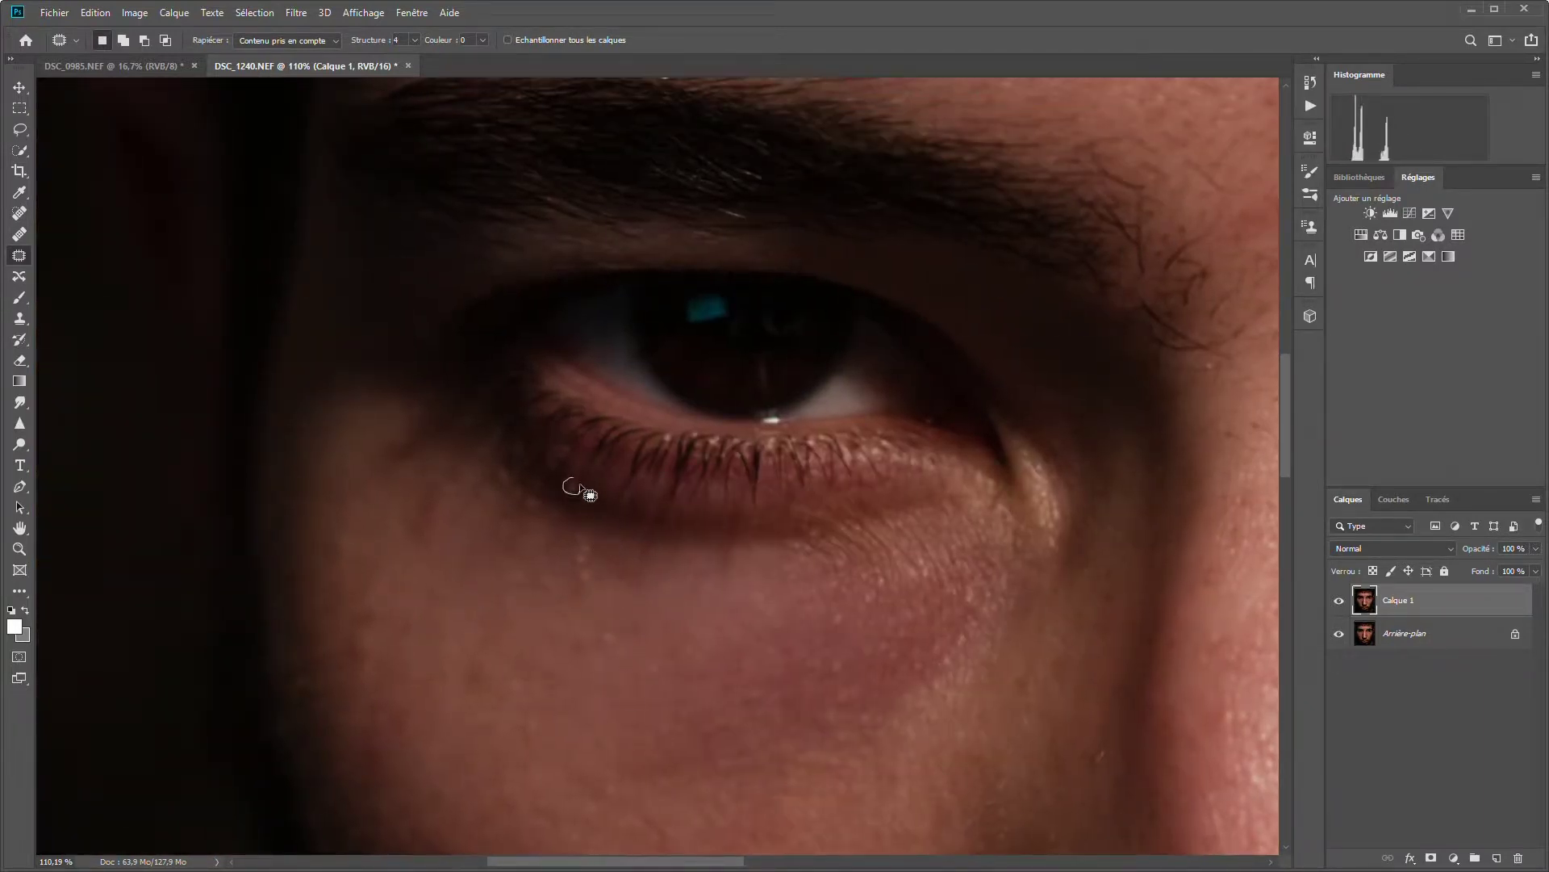
left_click_drag(602, 625, 626, 635)
left_click_drag(579, 569, 578, 572)
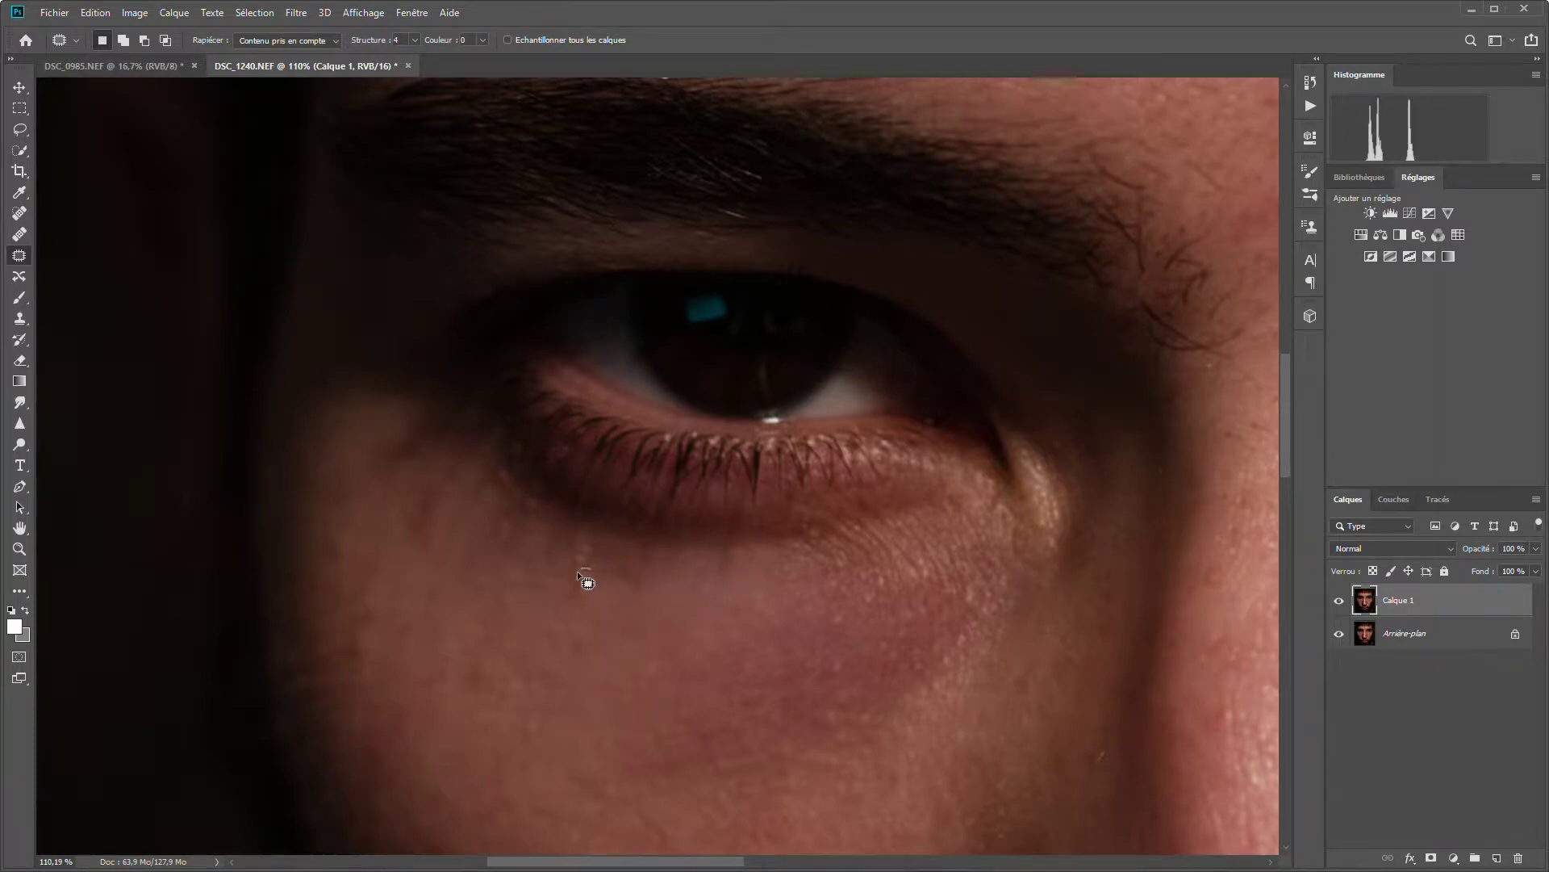
scroll(616, 599, "up", 1)
left_click_drag(413, 609, 427, 593)
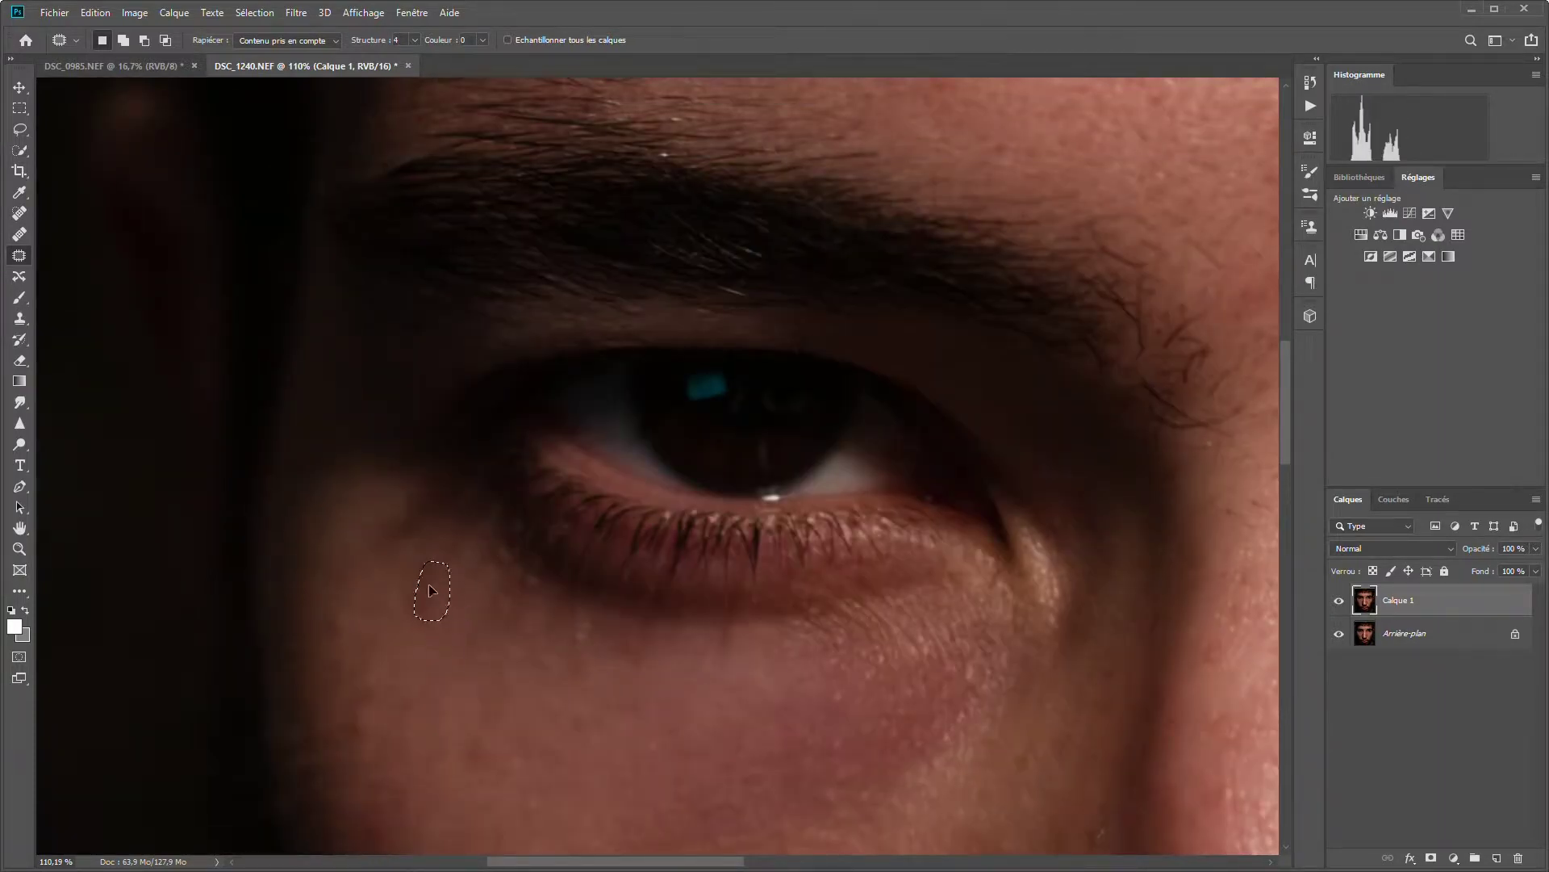
- Patch the red spot on the forehead with clean skin and deselect
scroll(466, 643, "up", 2)
scroll(439, 543, "up", 3)
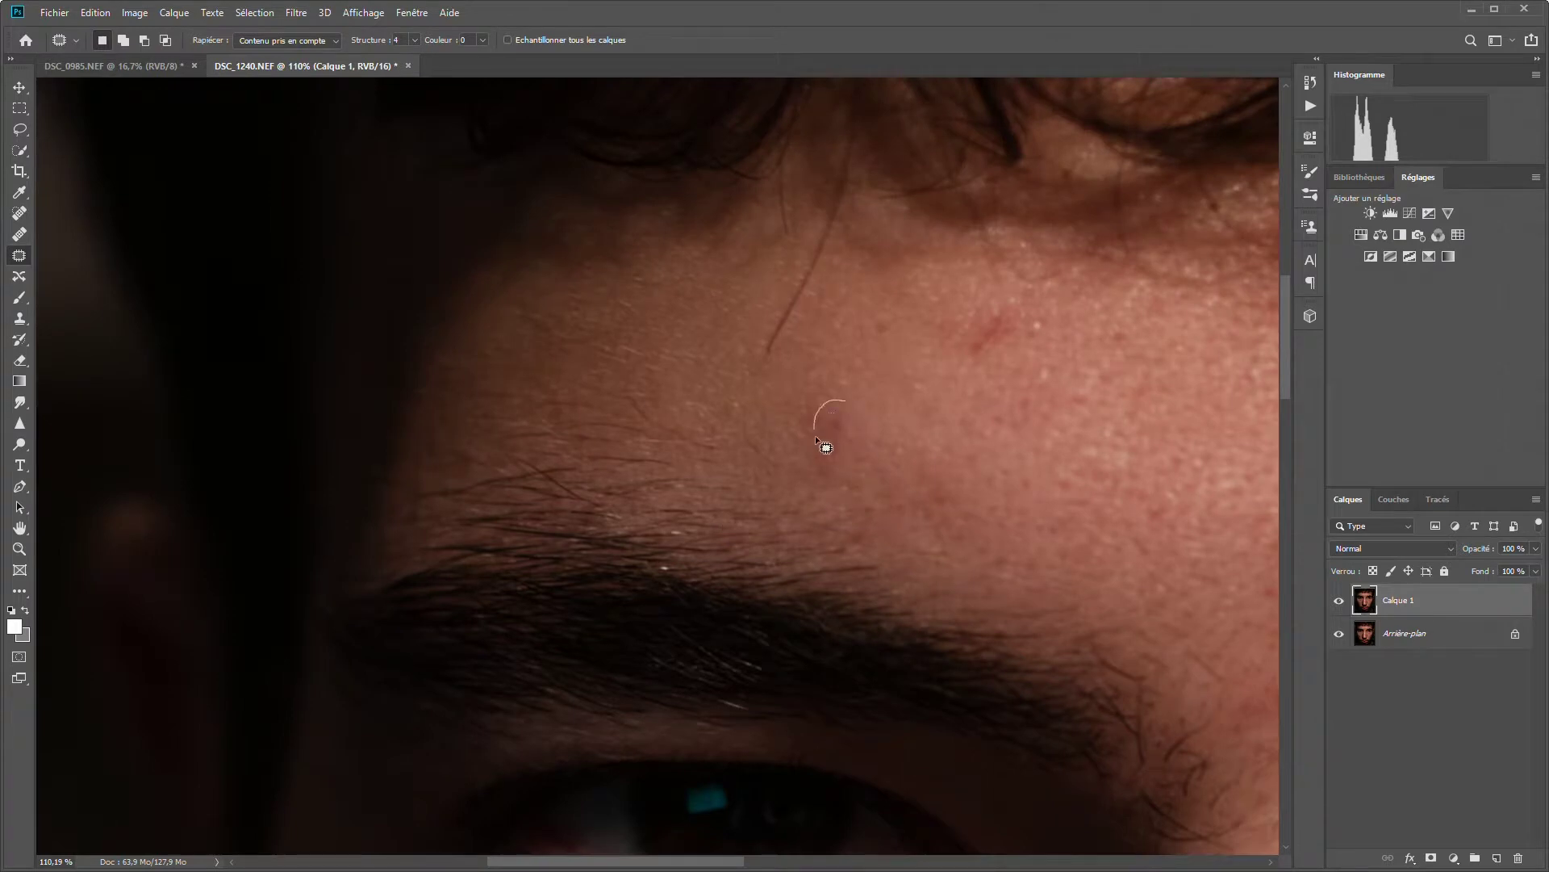
mouse_move(815, 434)
left_mouse_down()
mouse_move(854, 440)
mouse_move(881, 393)
left_mouse_up()
scroll(902, 384, "up", 1)
left_click_drag(735, 862, 806, 862)
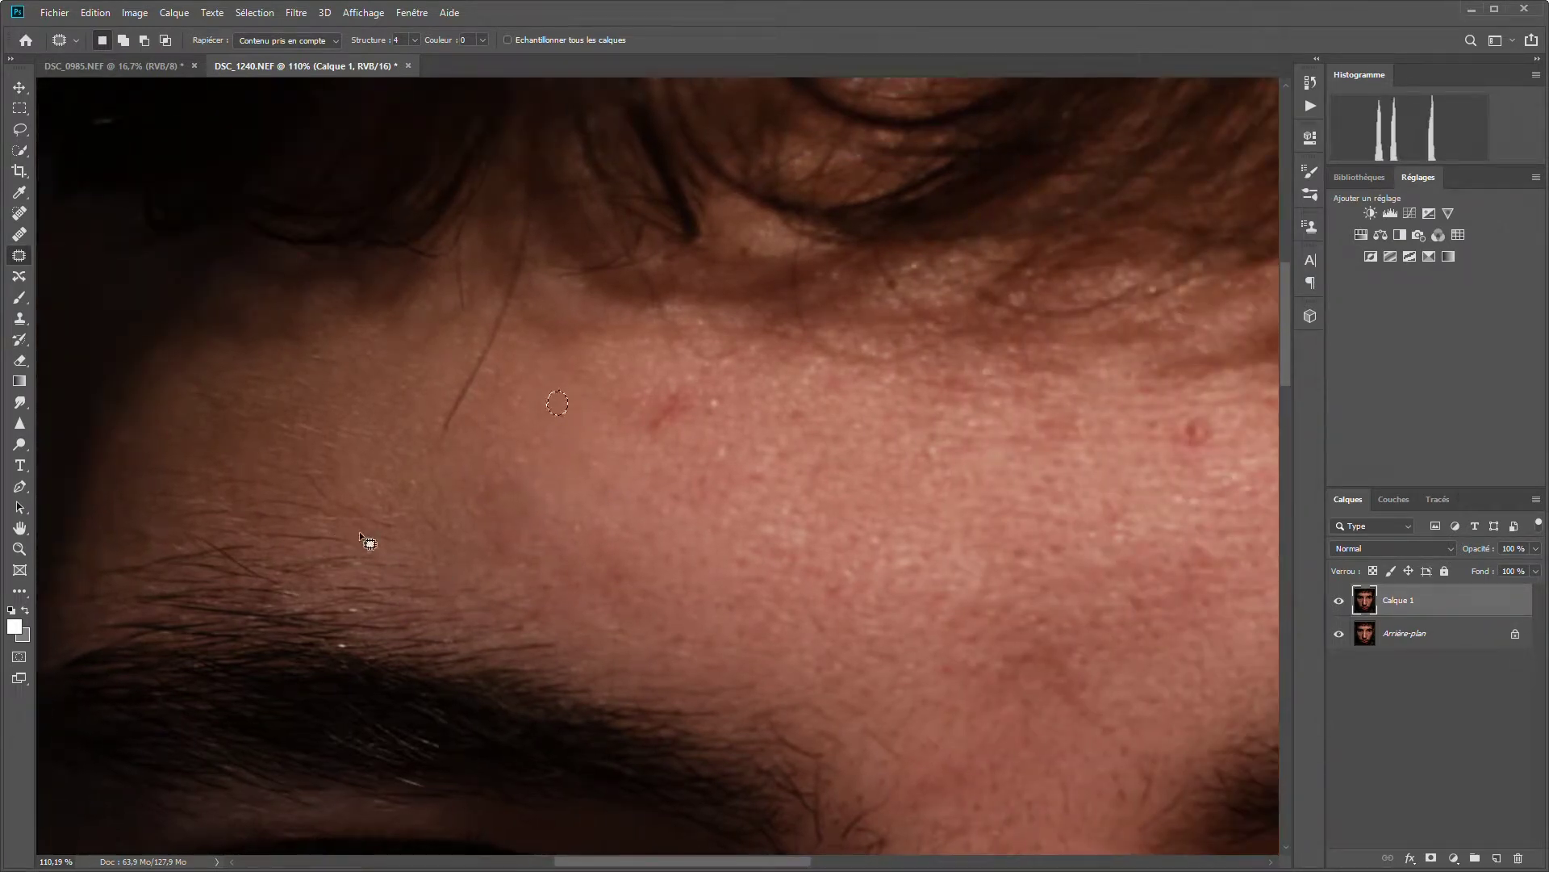
mouse_move(682, 406)
left_mouse_down()
mouse_move(675, 378)
mouse_move(719, 412)
mouse_move(731, 514)
left_mouse_up()
scroll(855, 528, "up", 1)
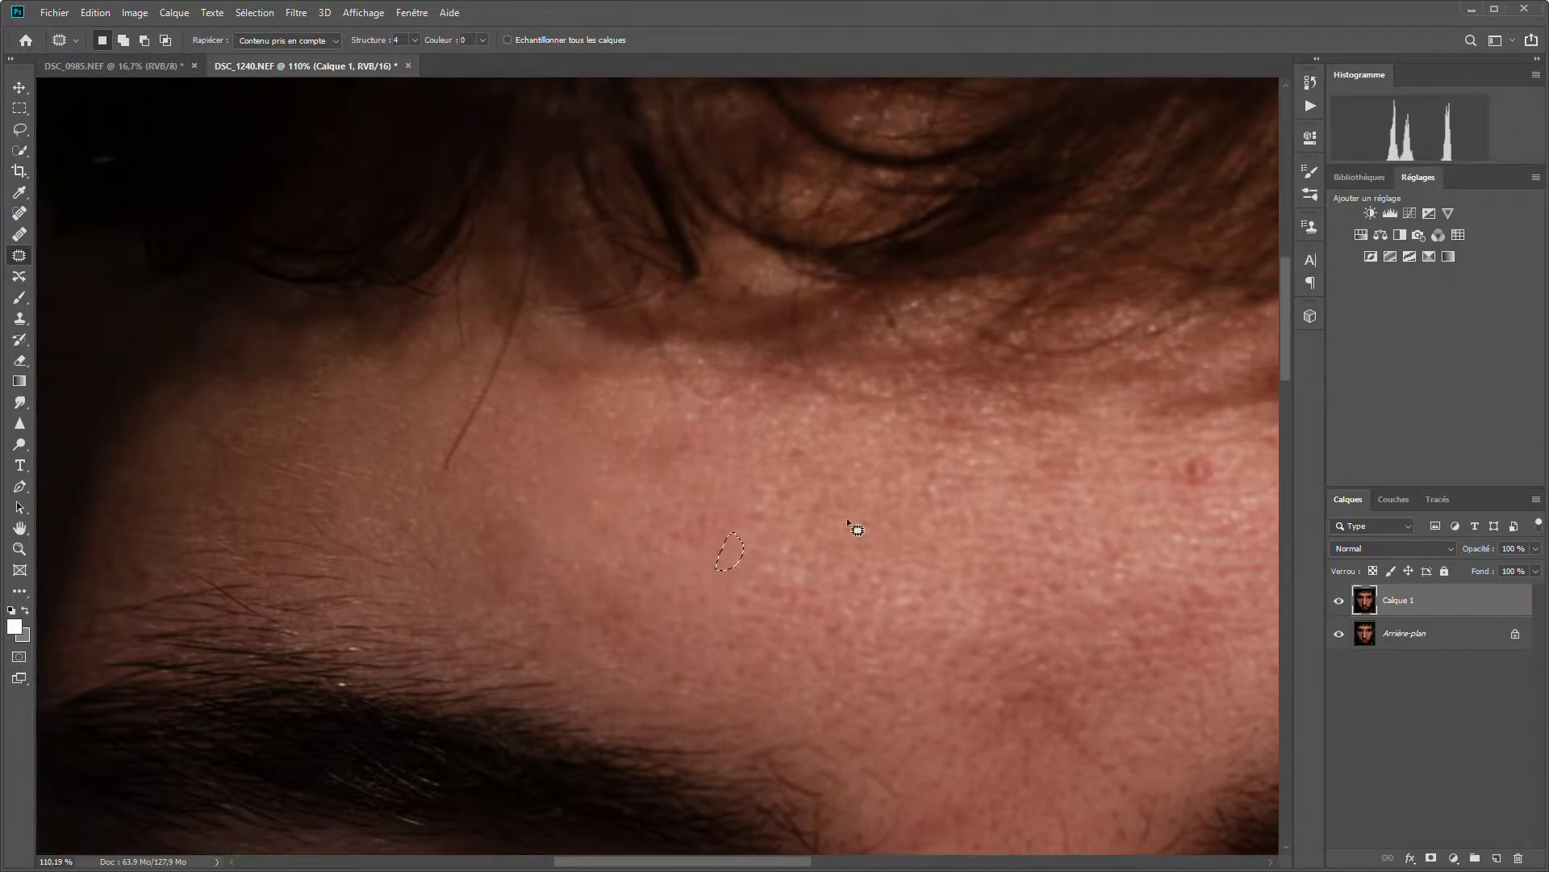
left_click_drag(779, 861, 904, 862)
mouse_move(590, 443)
left_mouse_down()
mouse_move(578, 495)
mouse_move(590, 444)
left_mouse_up()
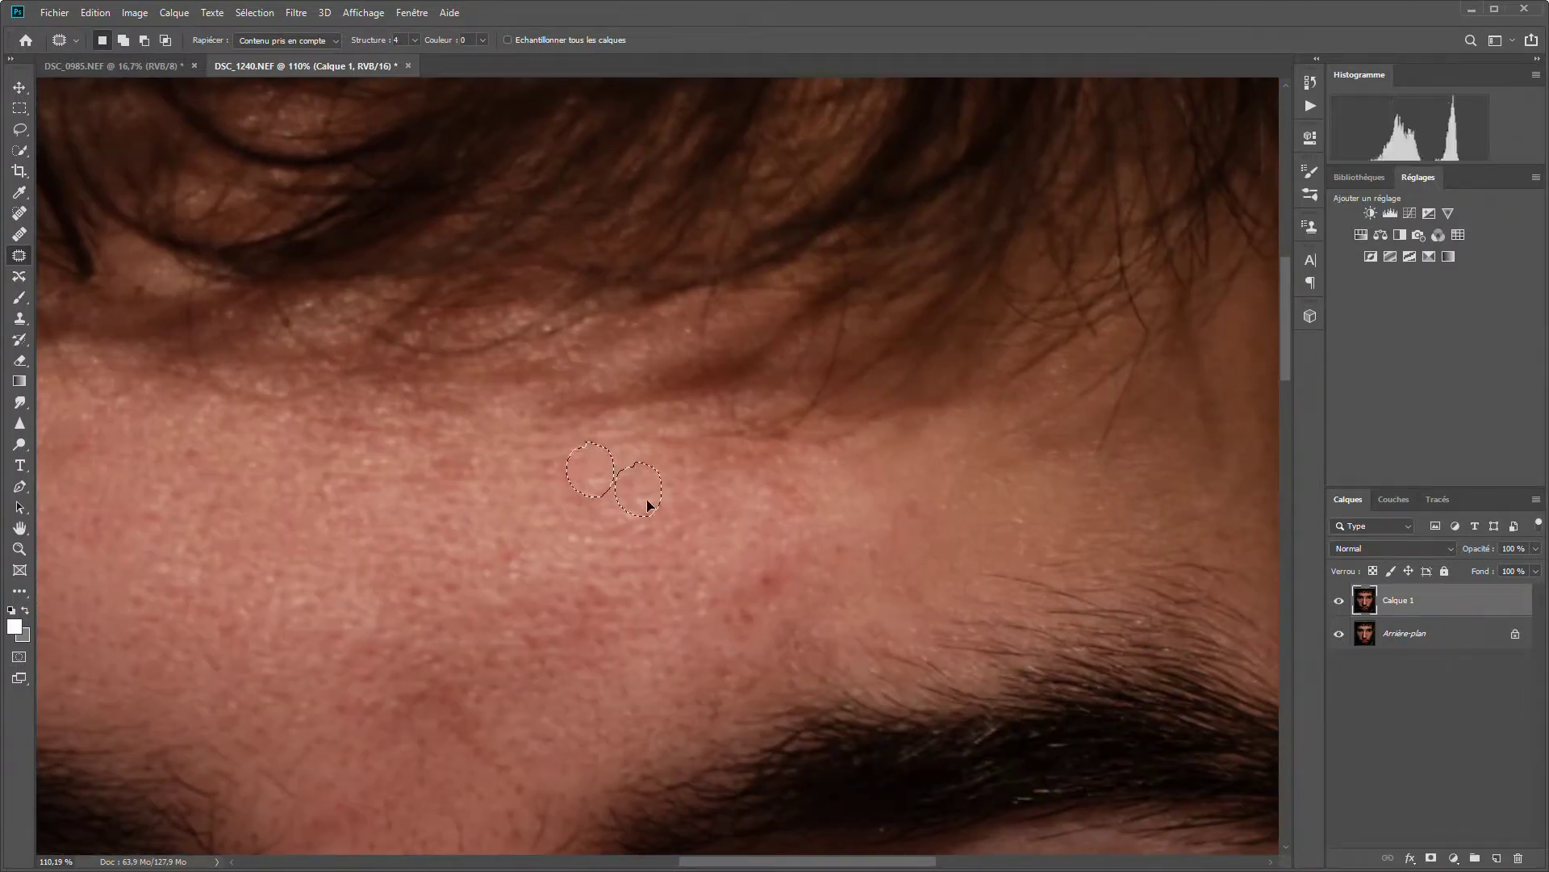
left_click(778, 571)
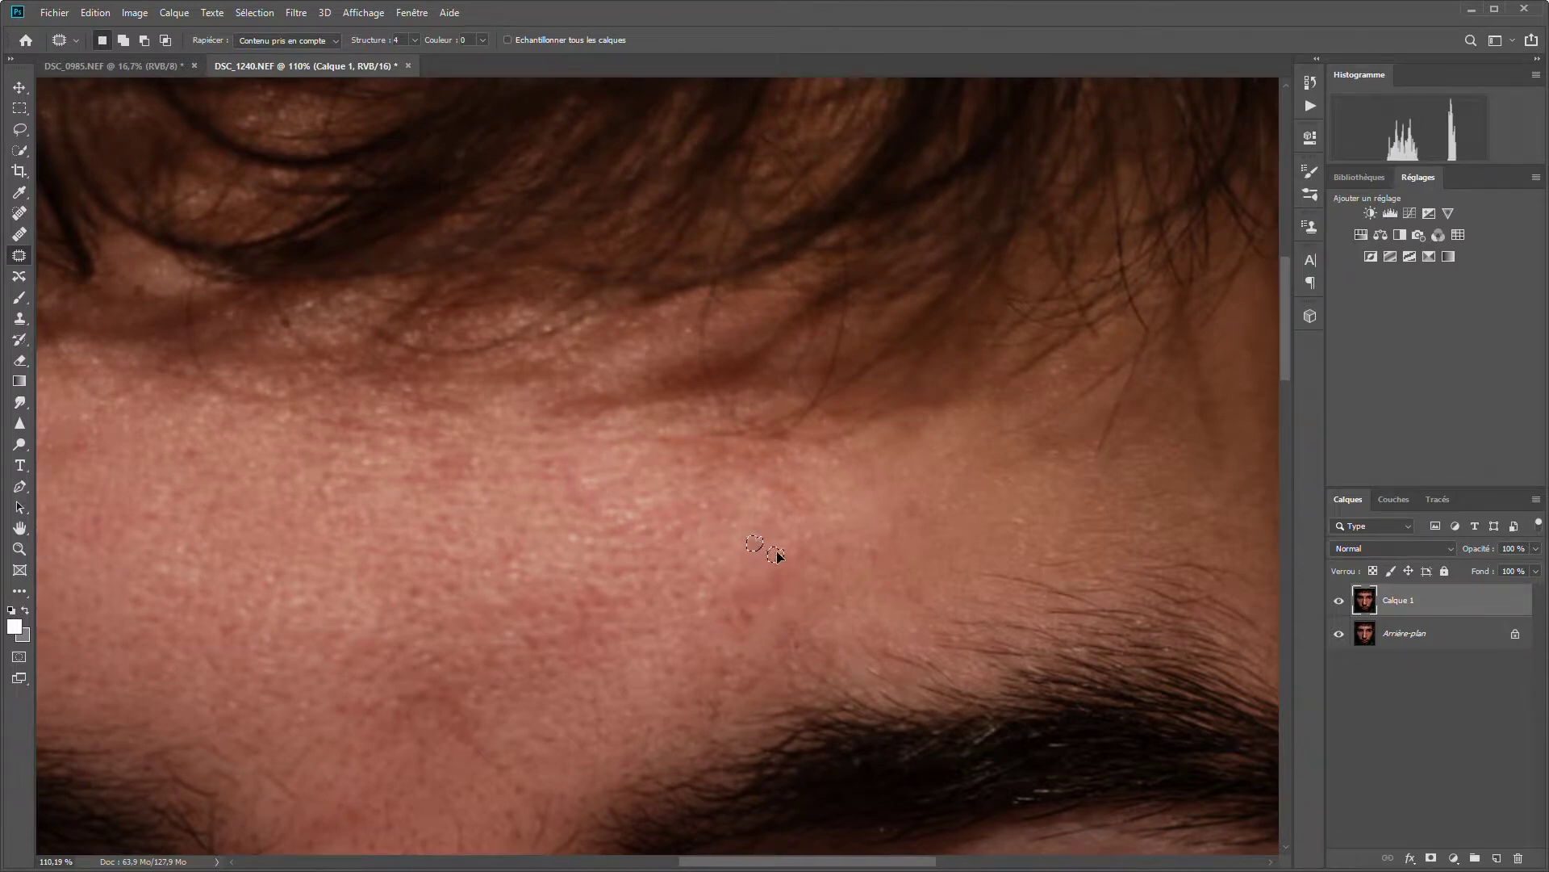
- Patch another forehead blemish, then zoom out to see the whole face
mouse_move(845, 542)
left_mouse_down()
mouse_move(835, 558)
mouse_move(844, 543)
left_mouse_up()
left_click_drag(715, 507, 712, 508)
scroll(753, 518, "down", 3)
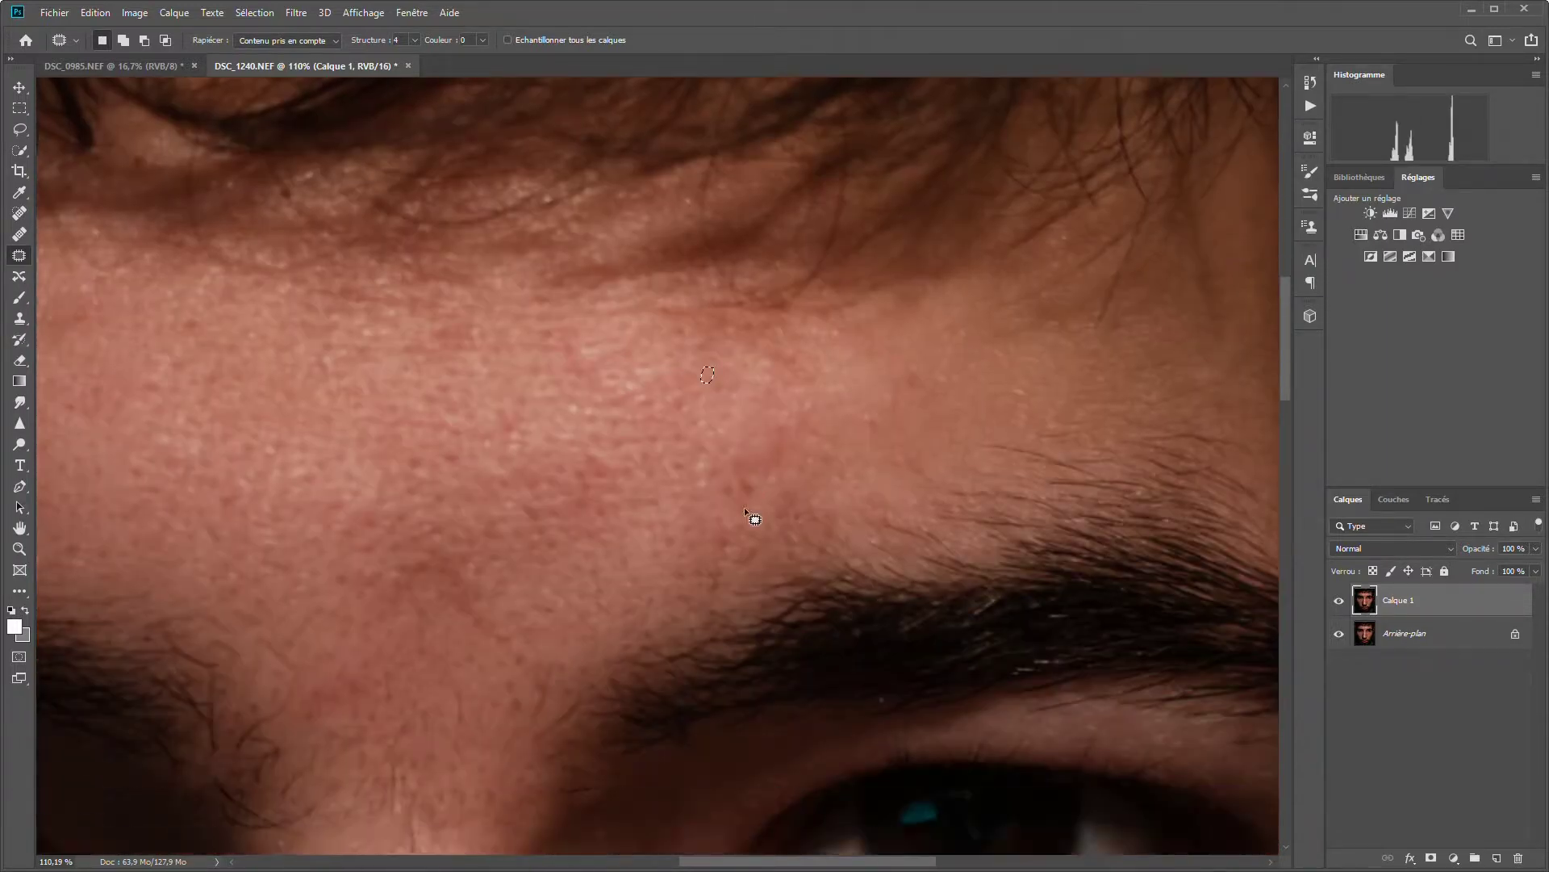
scroll(843, 526, "down", 2)
scroll(843, 521, "up", 4)
left_click(19, 549)
left_click_drag(565, 554, 516, 554)
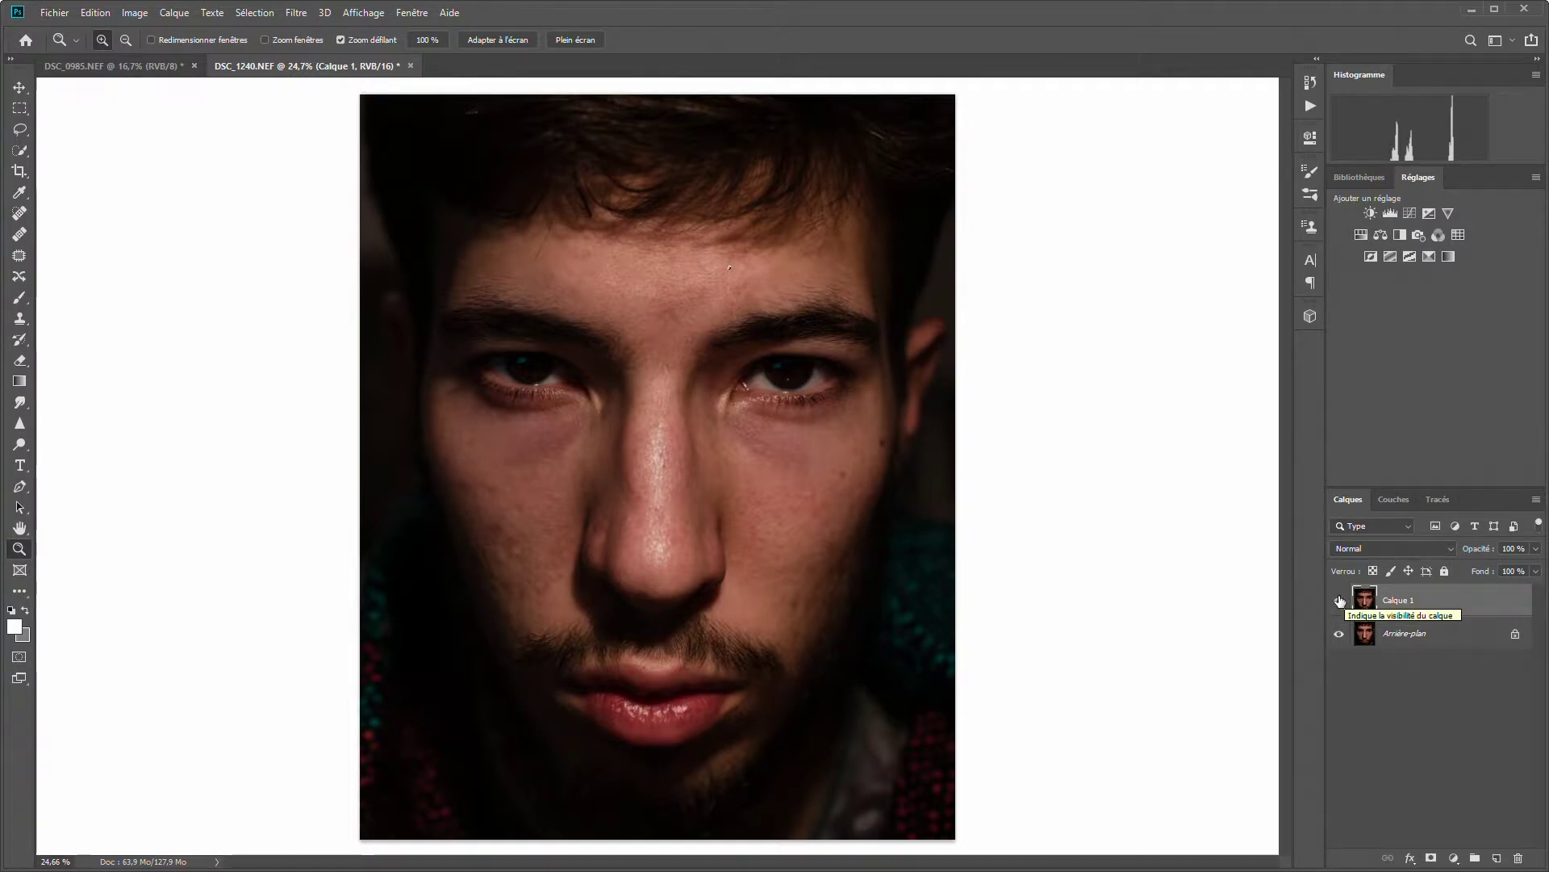
left_click(1339, 600)
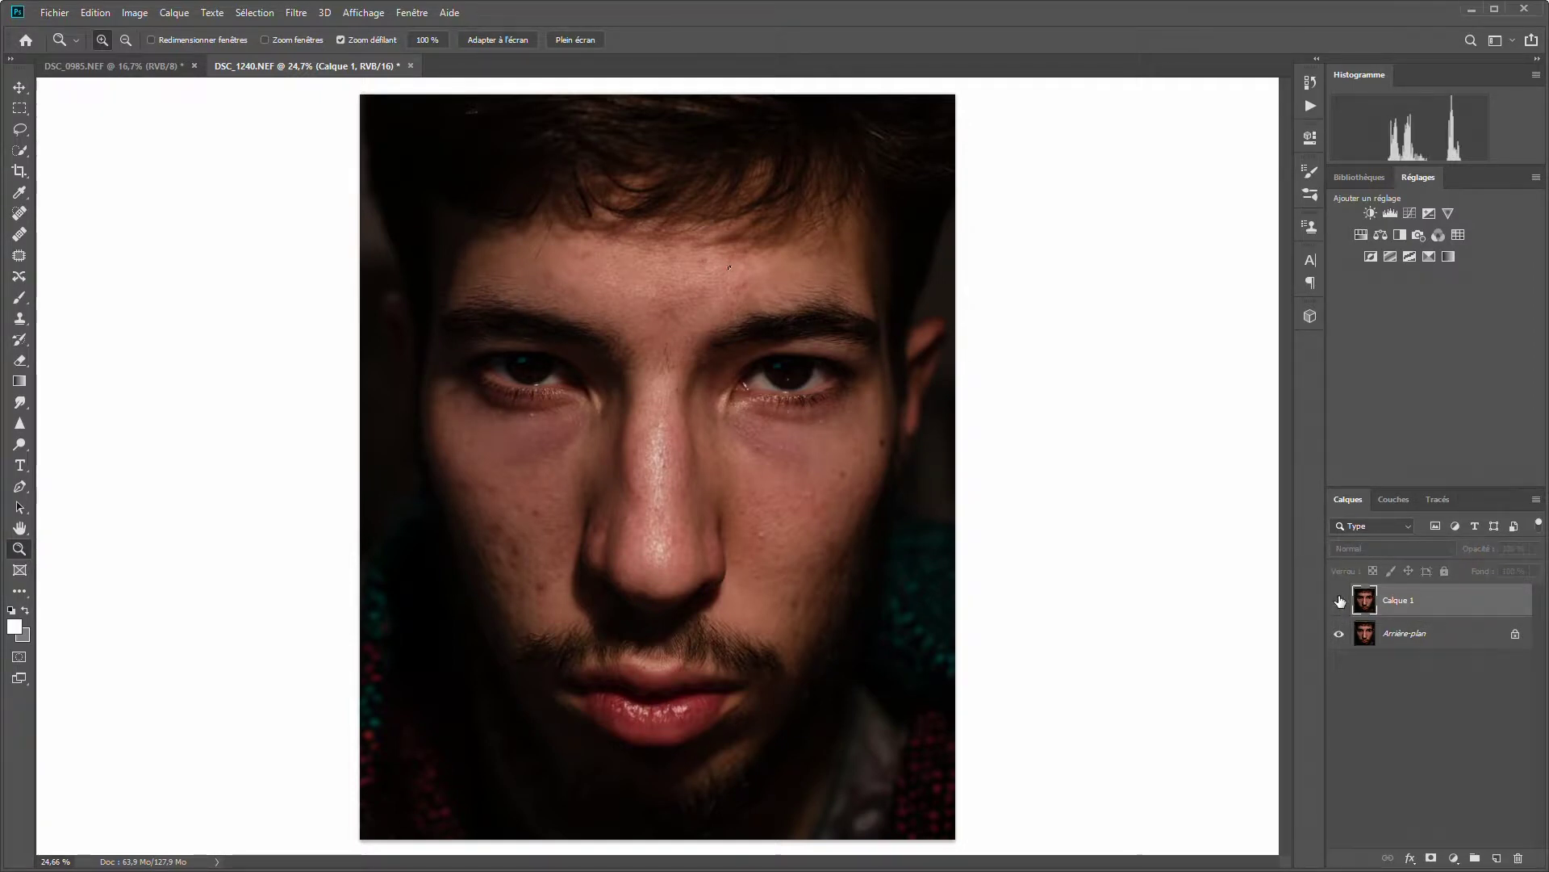
left_click(1339, 600)
left_click(1339, 601)
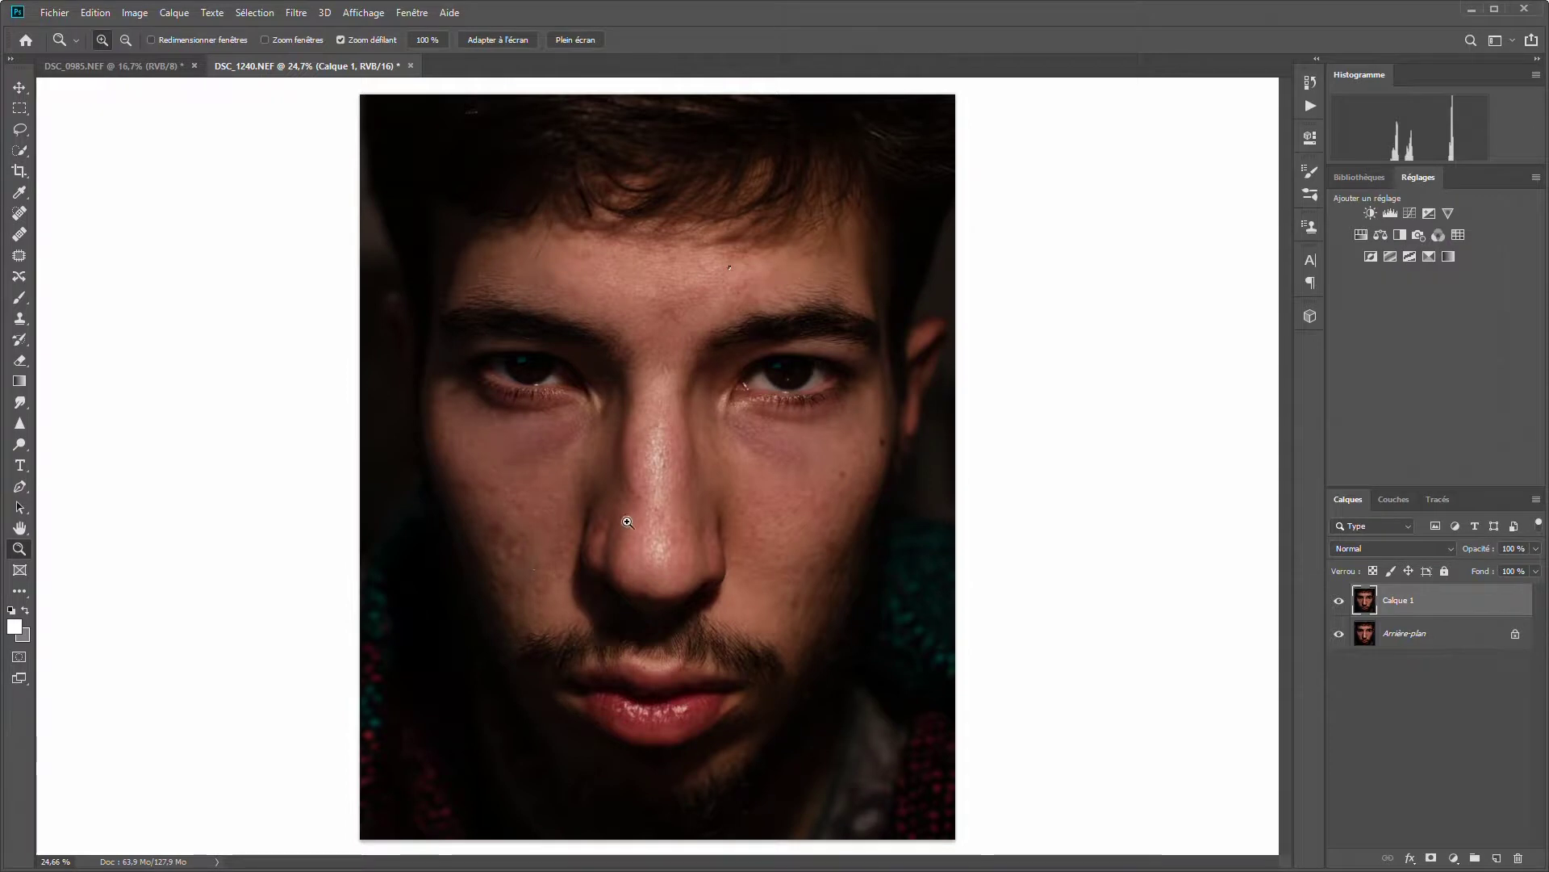
left_click(1339, 601)
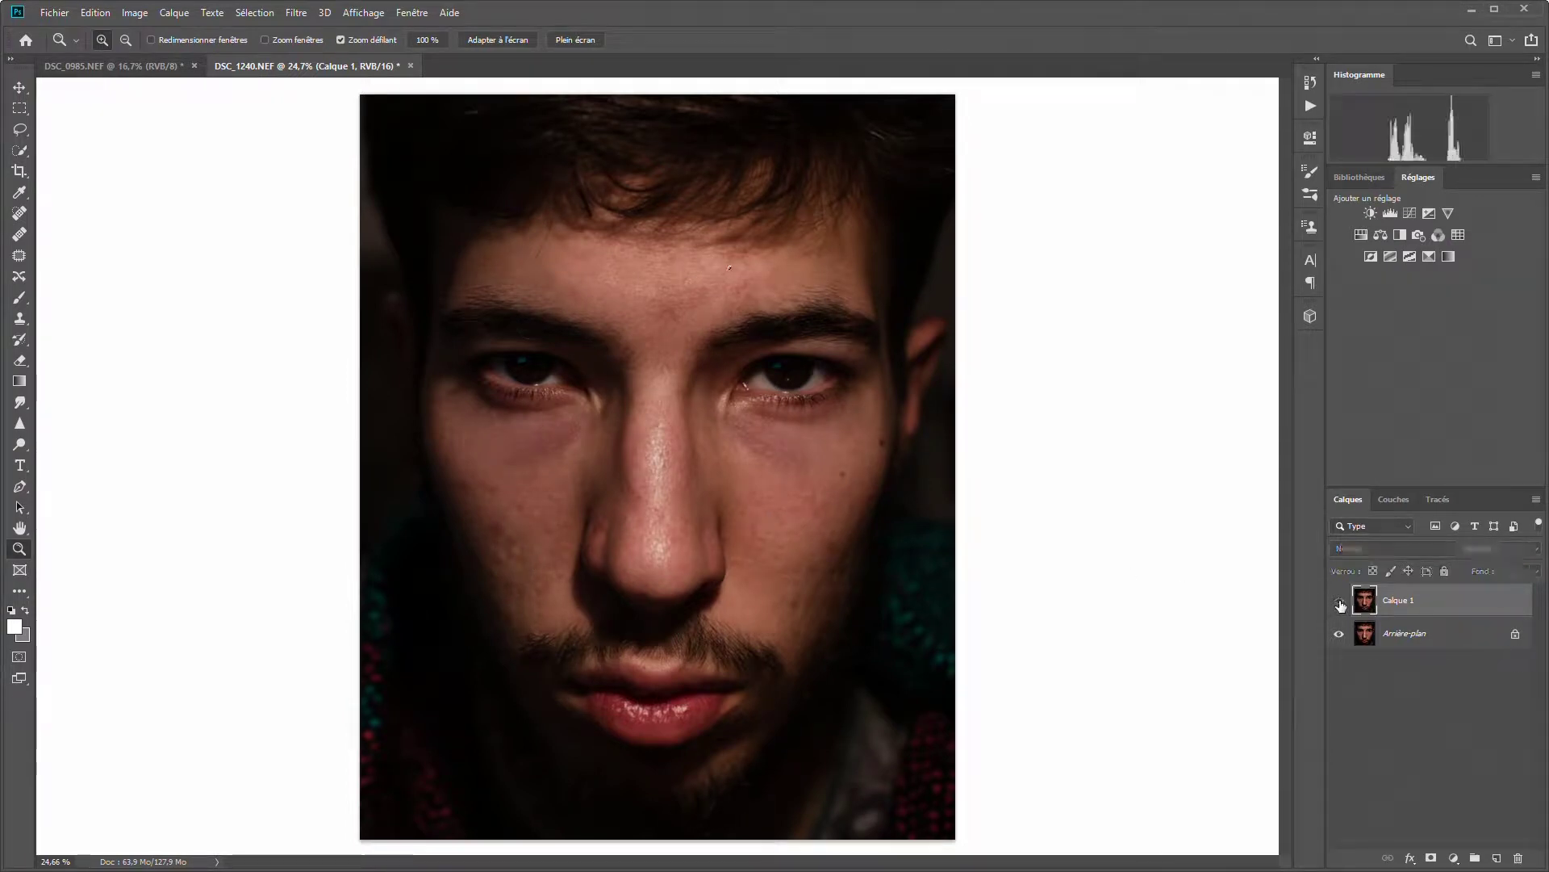
left_click(1340, 602)
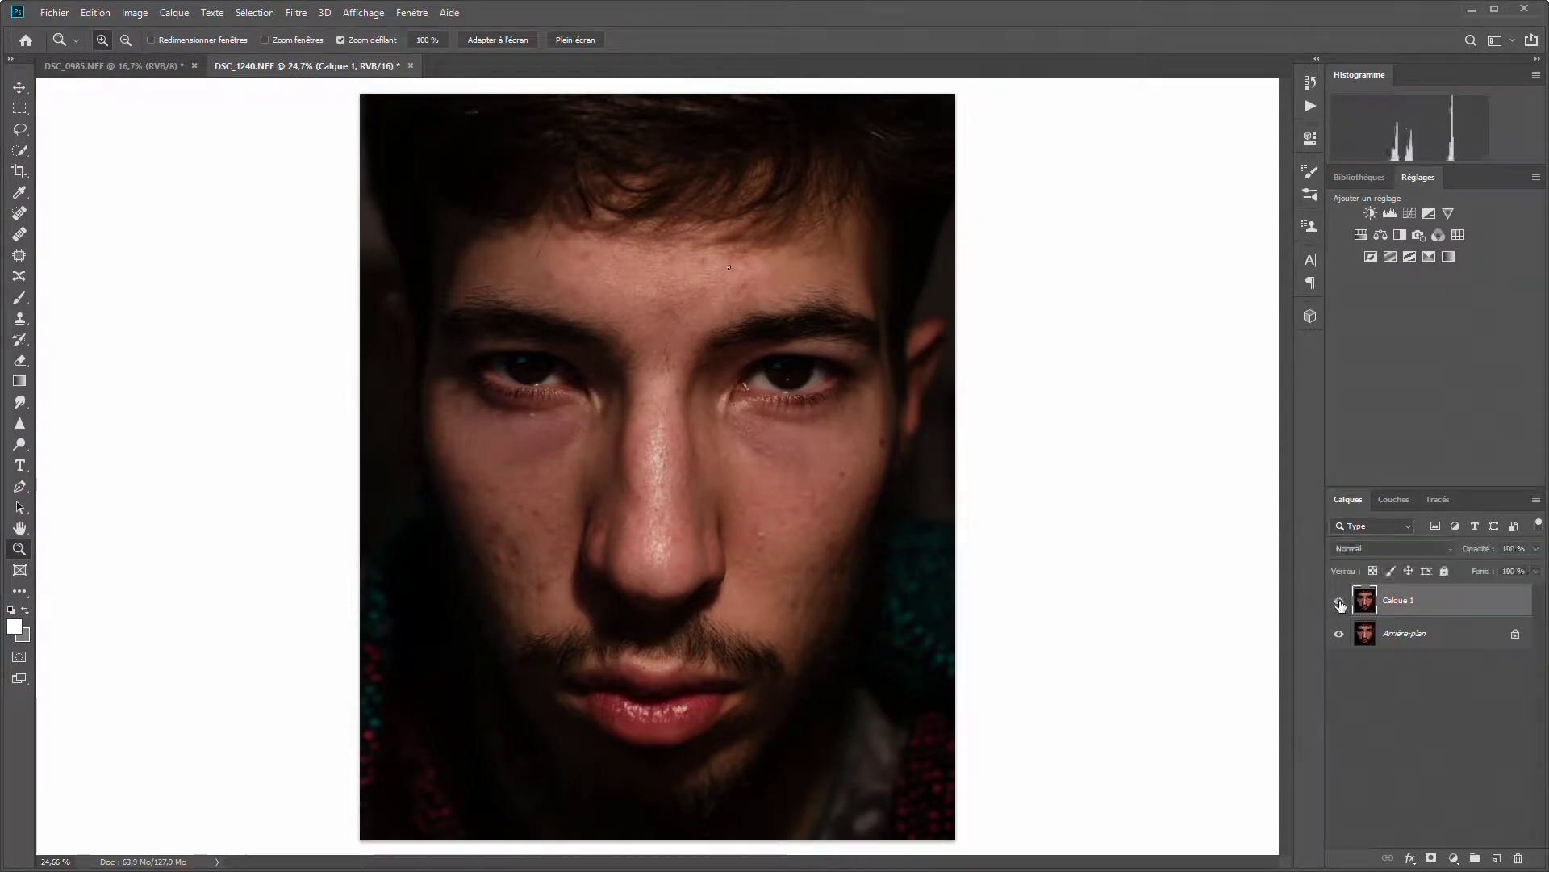
left_click(1339, 602)
left_click(1340, 602)
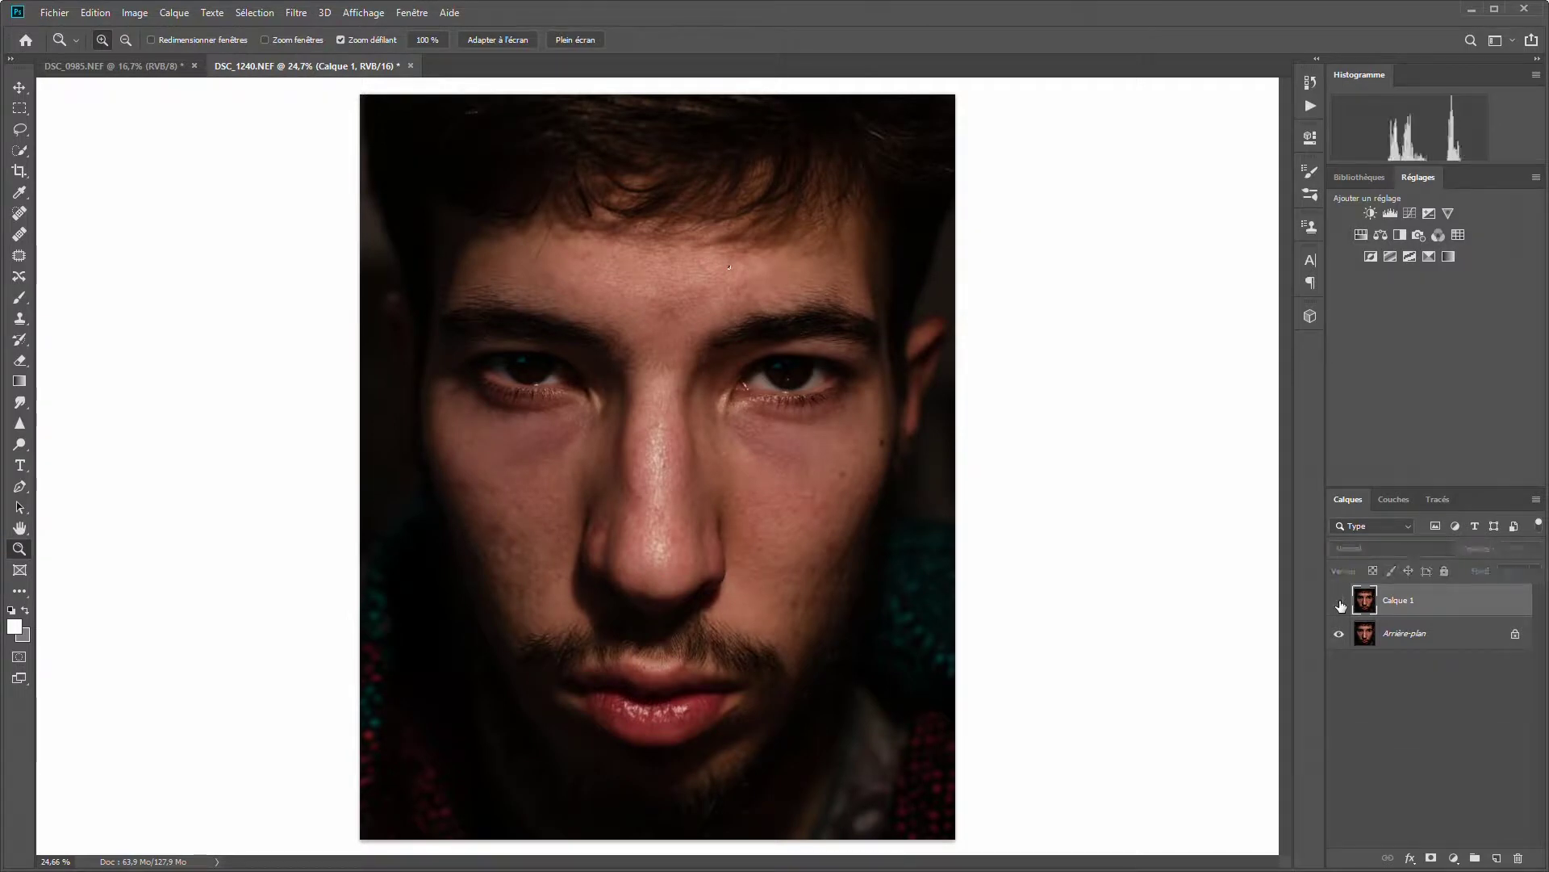
left_click(1339, 602)
left_click(1340, 602)
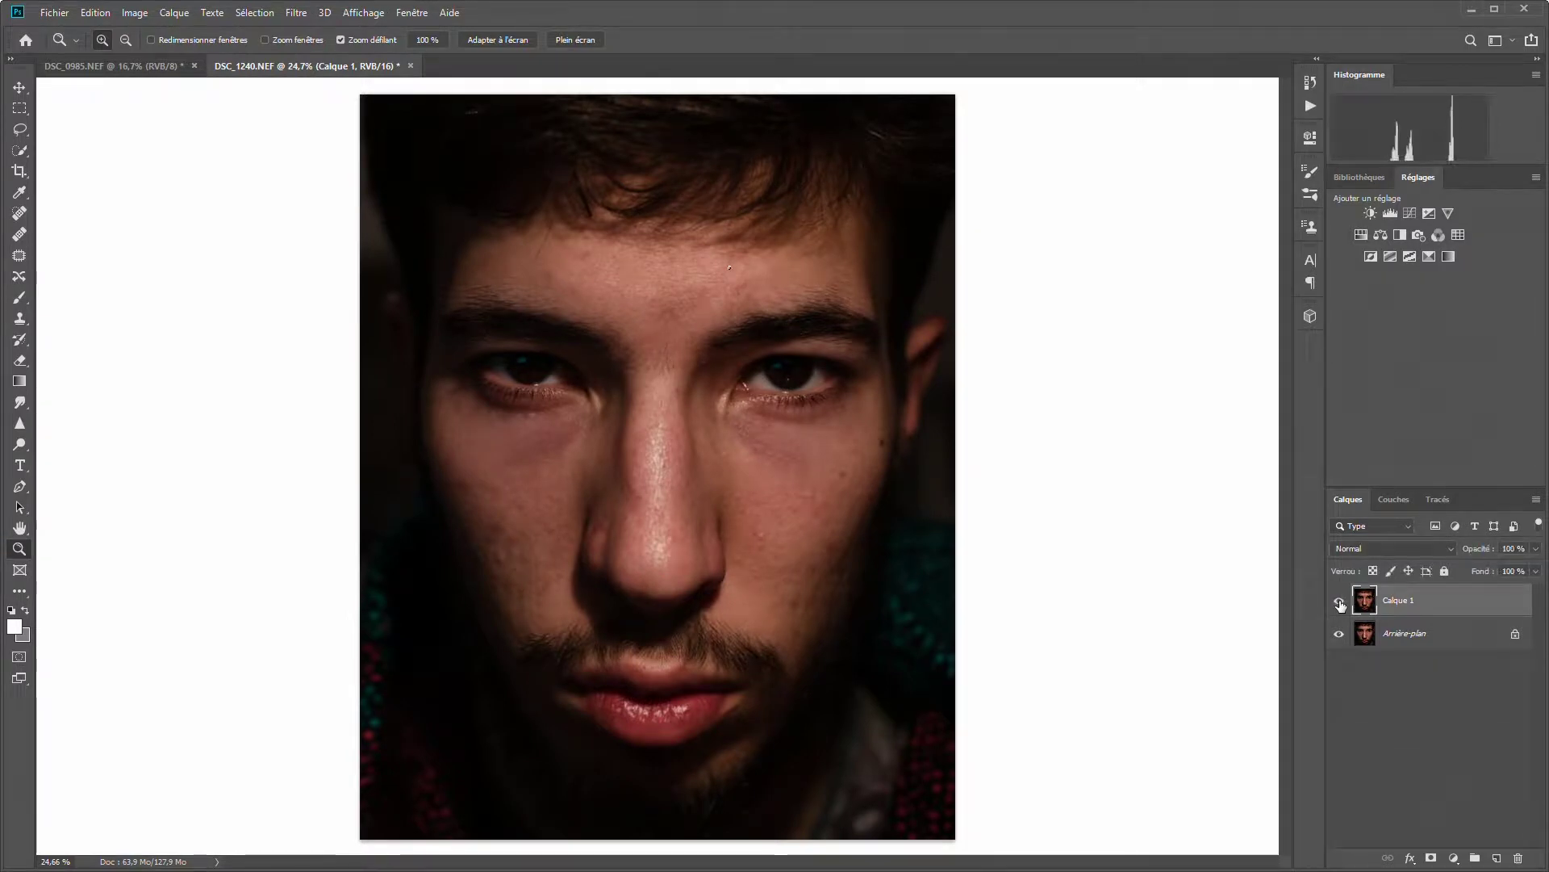
left_click(1339, 602)
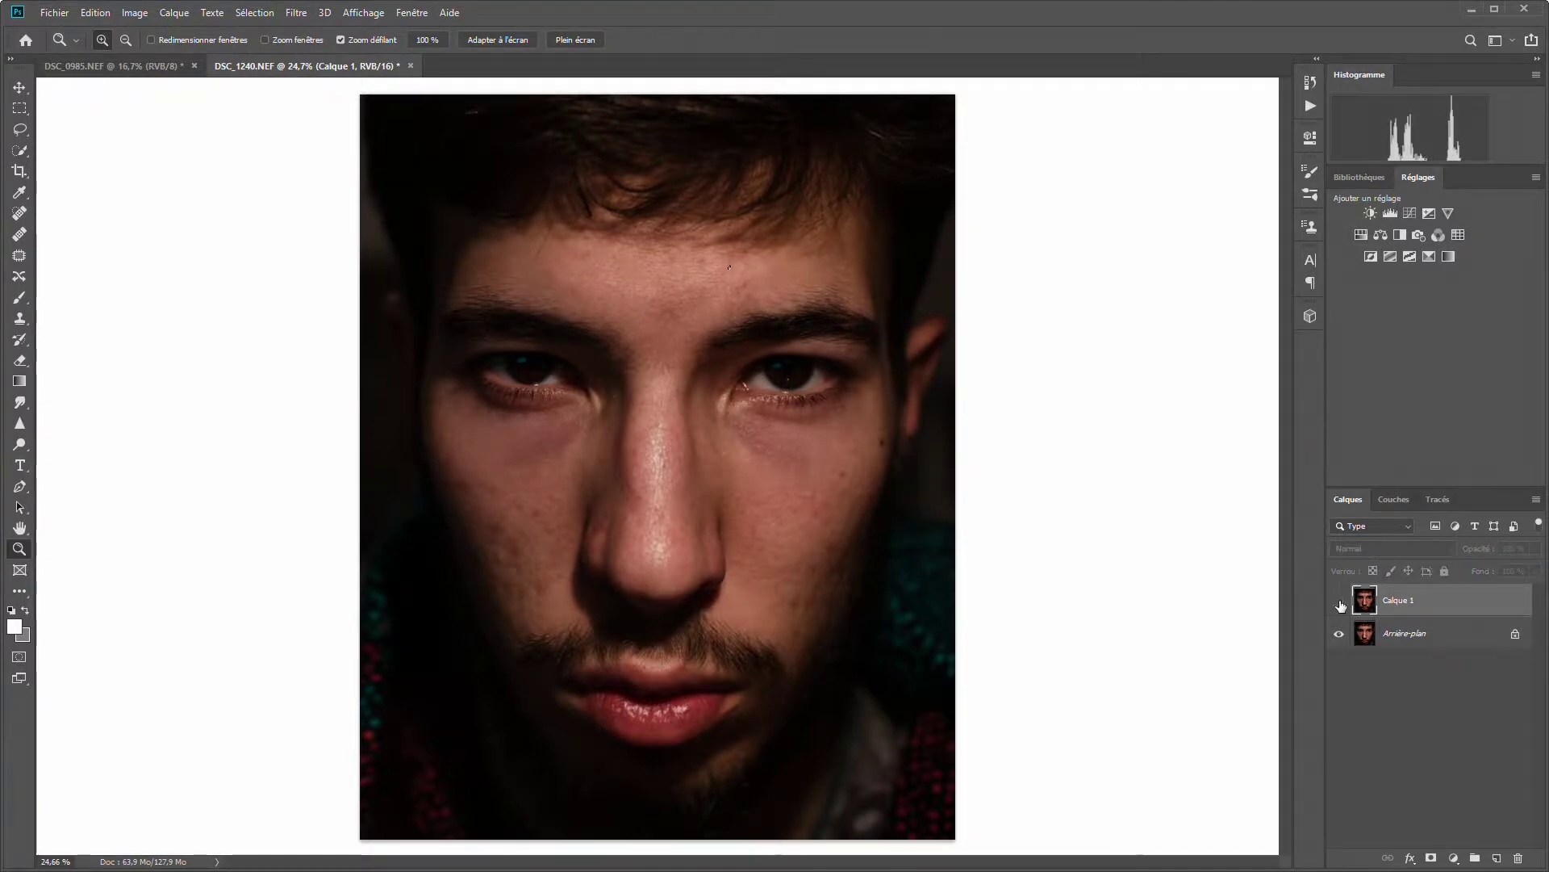
left_click(1339, 602)
- Zoom in on the cheek beside the nose with the Patch tool ready
left_click_drag(797, 584, 908, 597)
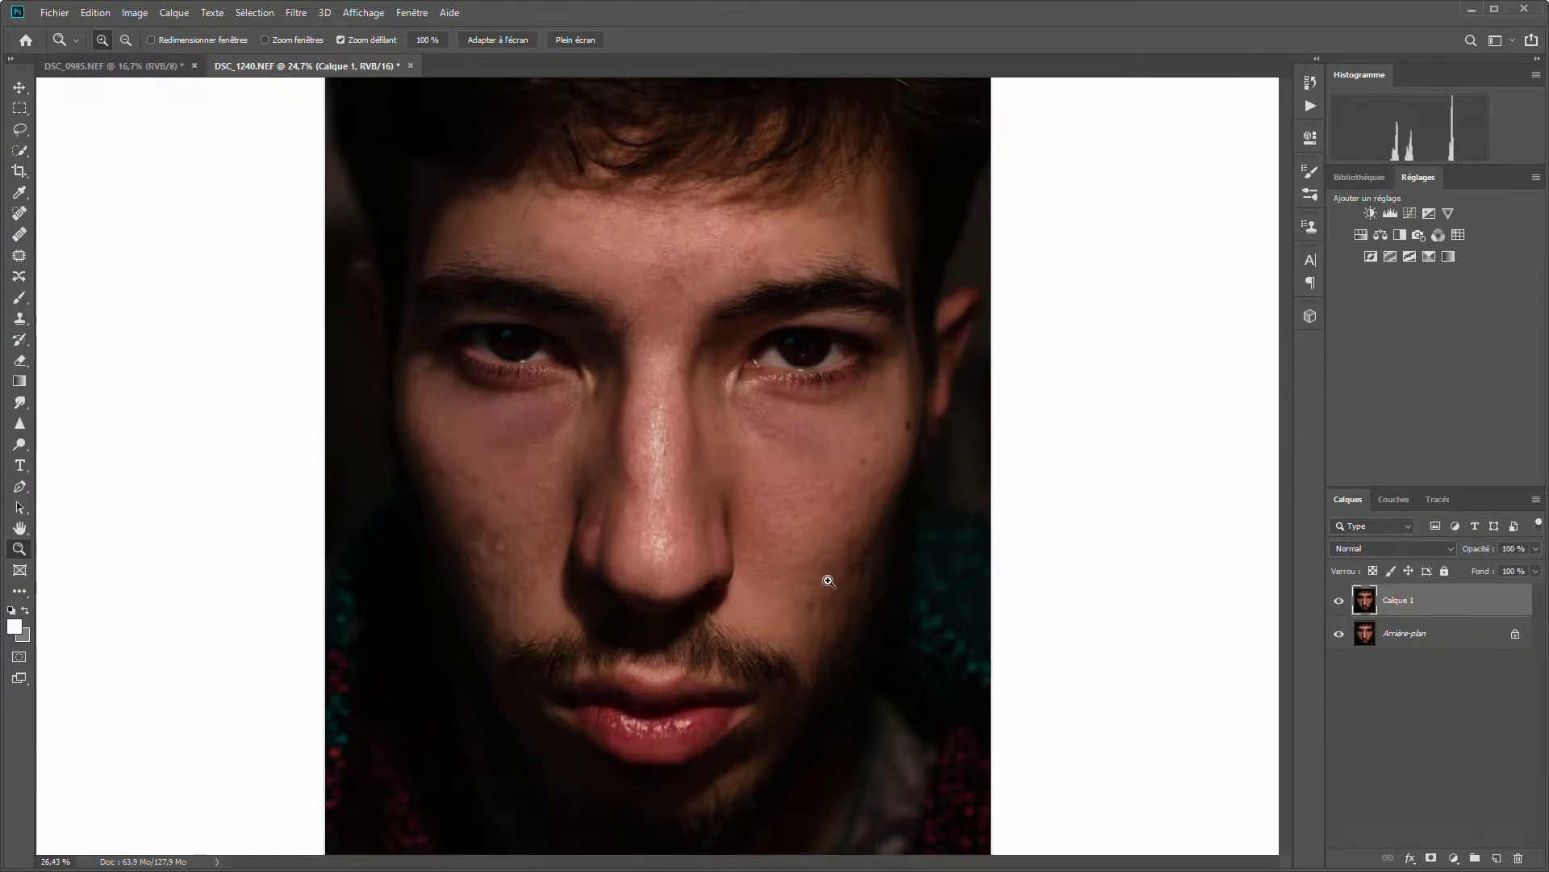
scroll(907, 597, "down", 2)
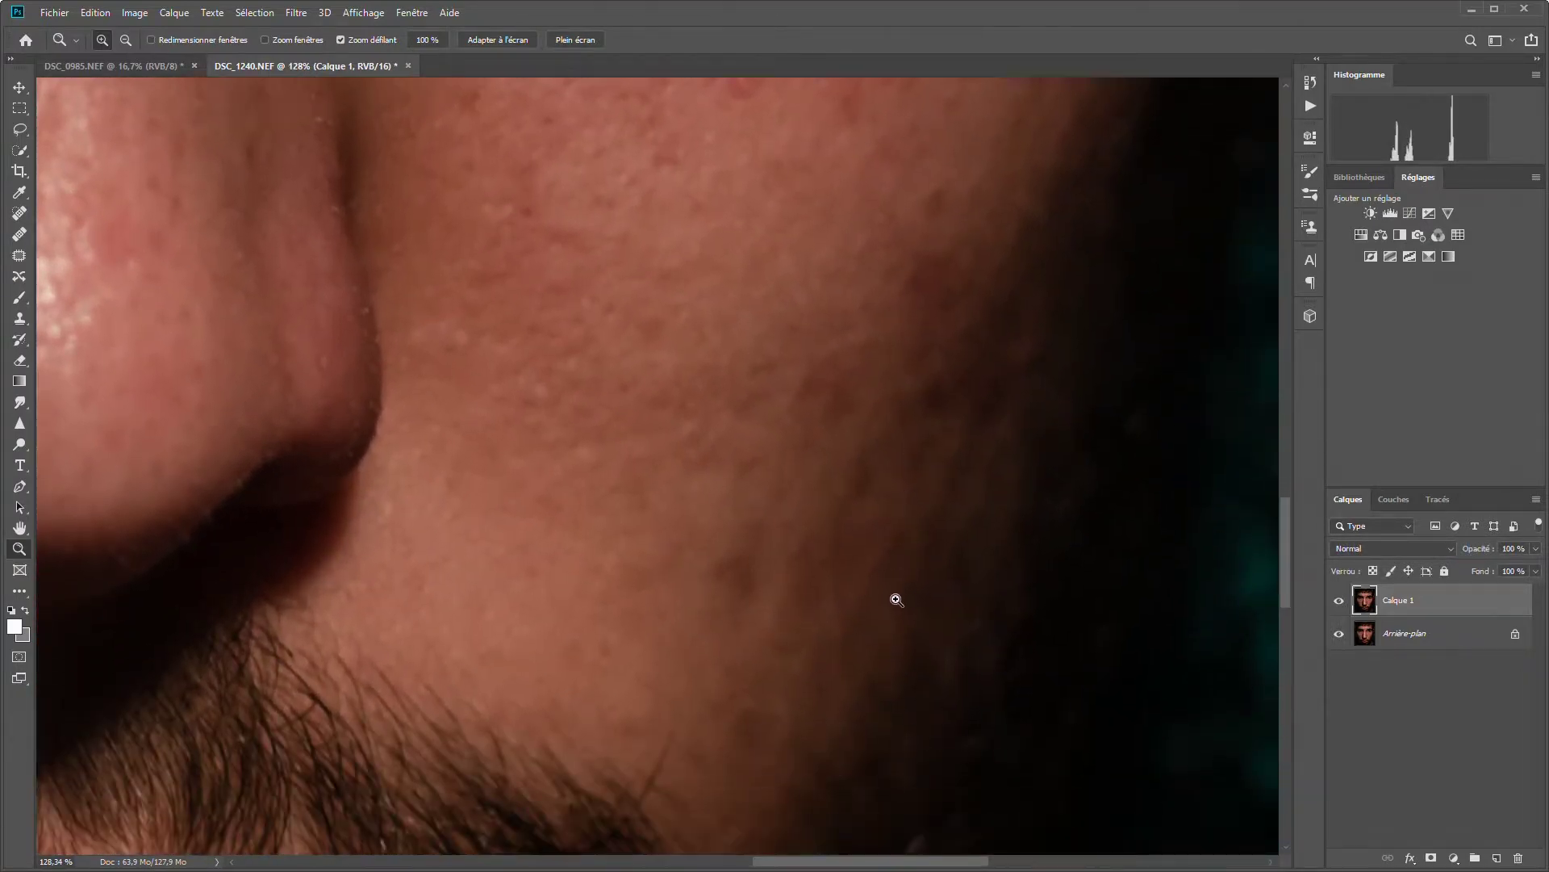
scroll(887, 598, "down", 1)
left_click(18, 256)
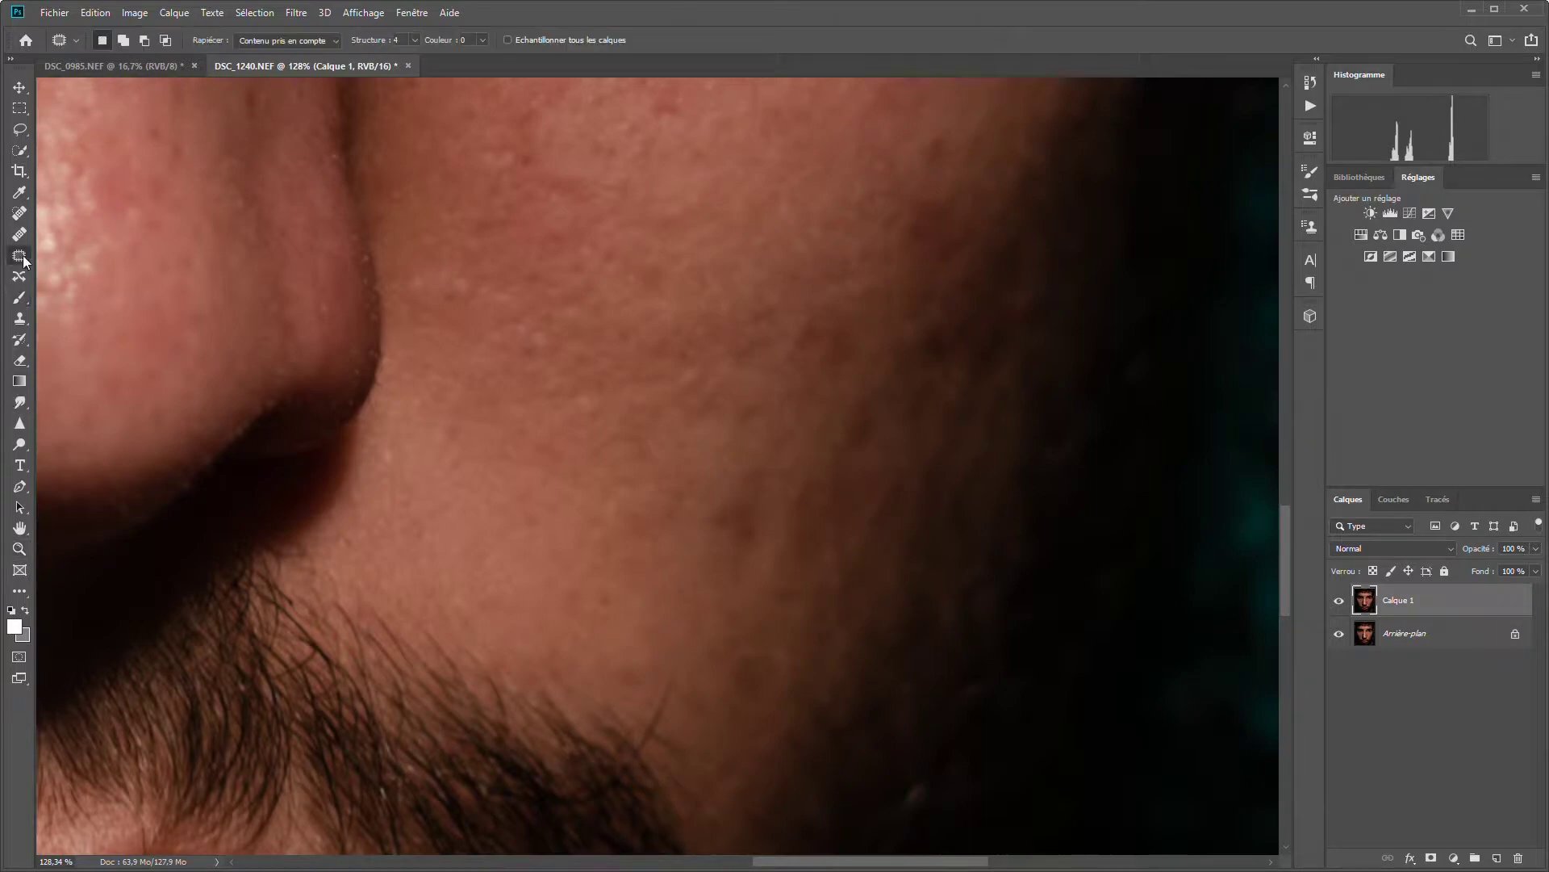
scroll(726, 504, "up", 3)
scroll(807, 476, "up", 1)
scroll(1130, 363, "up", 2)
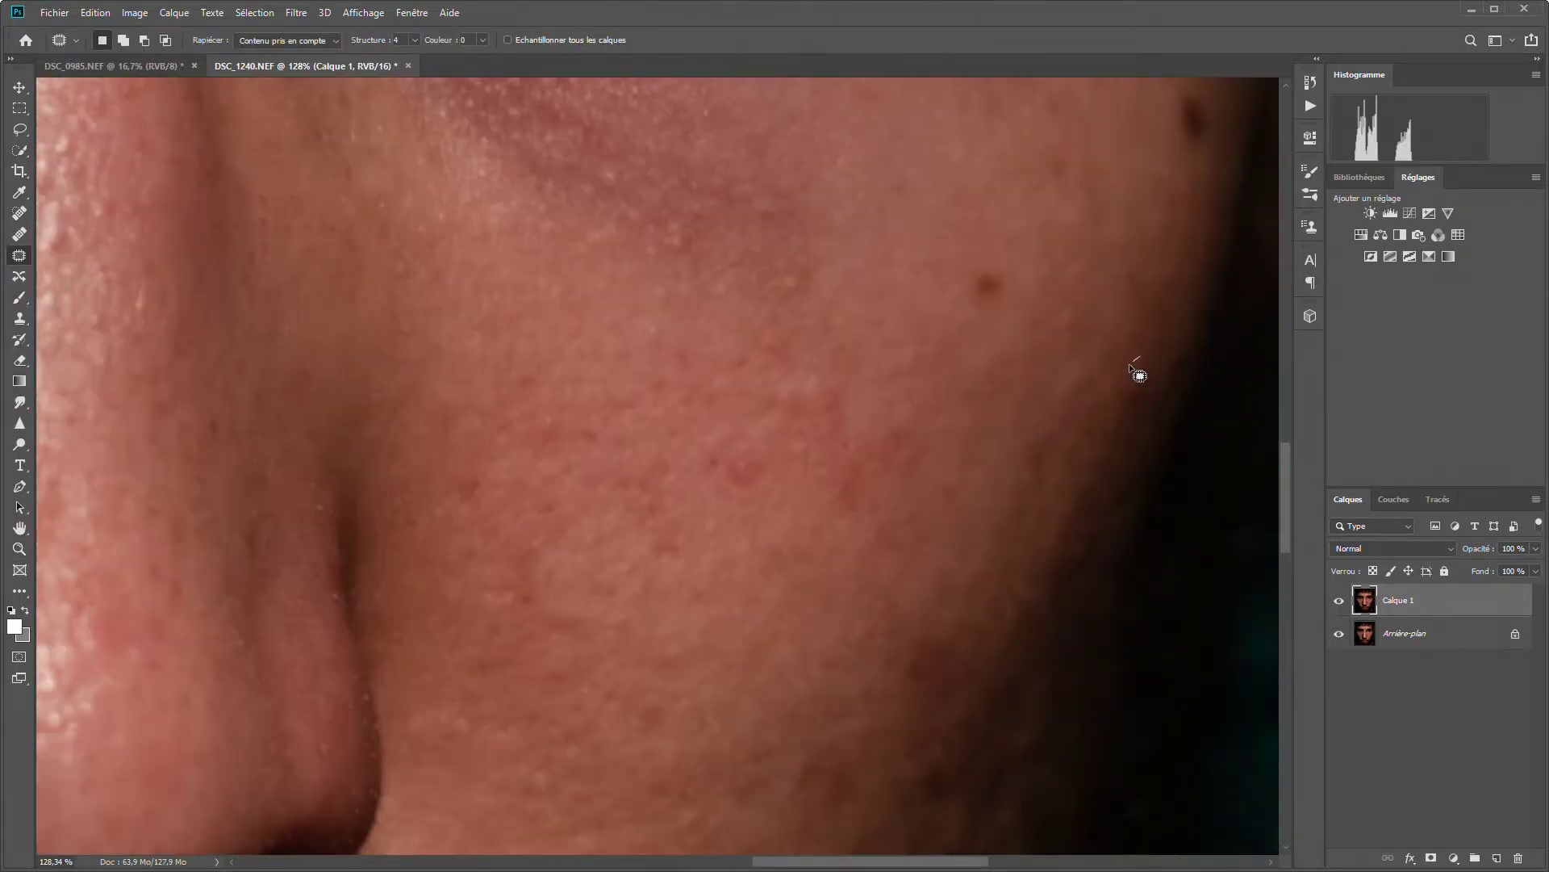
scroll(1049, 364, "up", 2)
- Touch up a couple more cheek spots, then return to the Zoom tool
left_click_drag(686, 376, 677, 404)
scroll(807, 452, "up", 2)
scroll(926, 495, "up", 2)
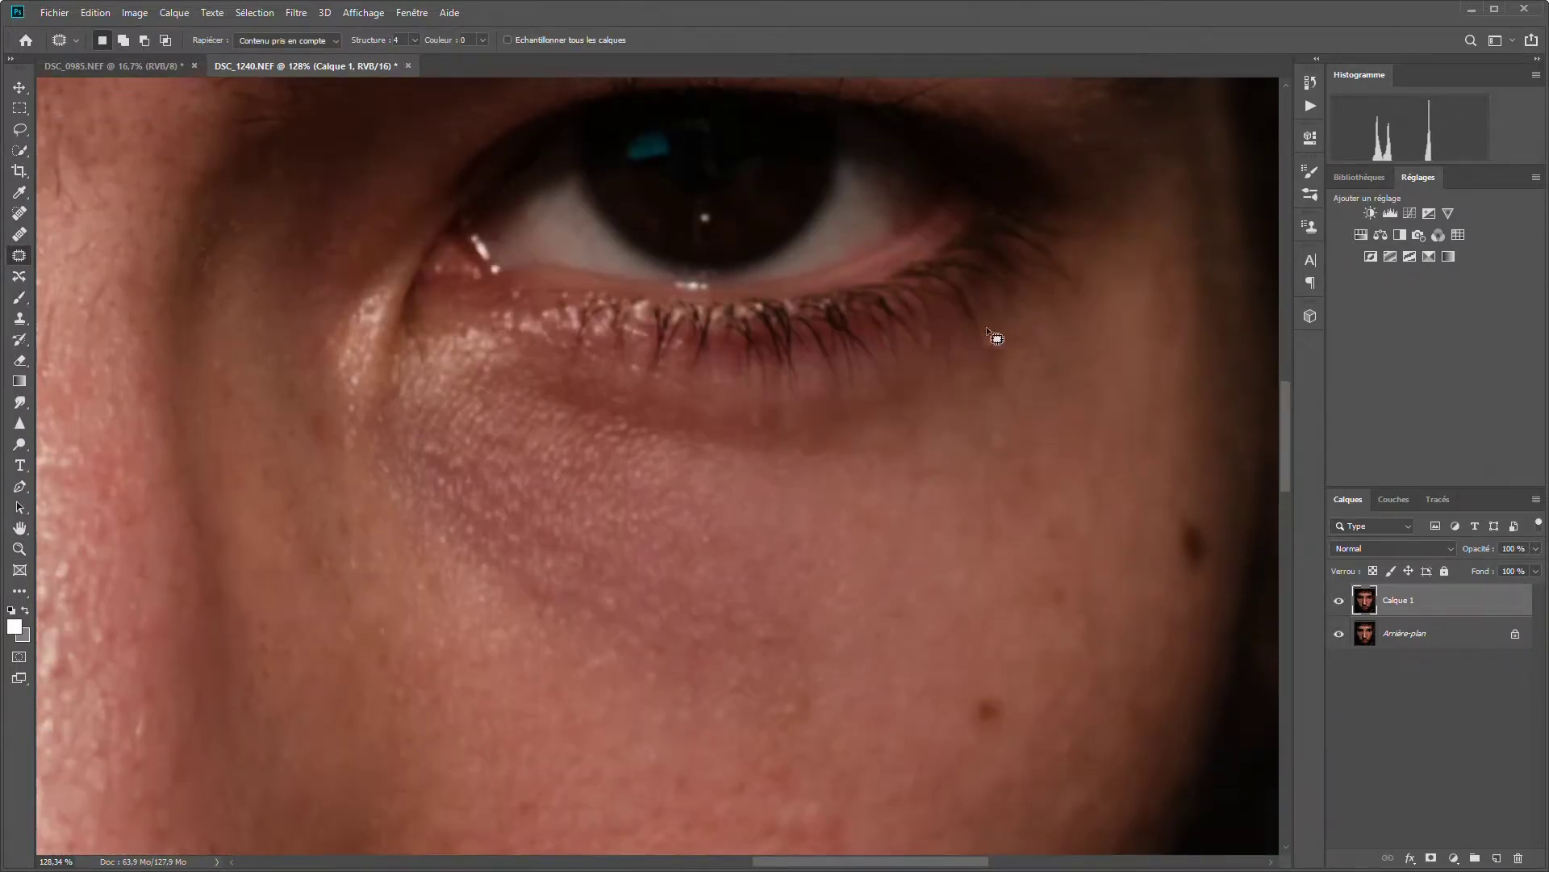
scroll(993, 323, "down", 1)
scroll(484, 525, "up", 1)
left_click_drag(308, 525, 305, 523)
scroll(290, 508, "up", 2)
key("z")
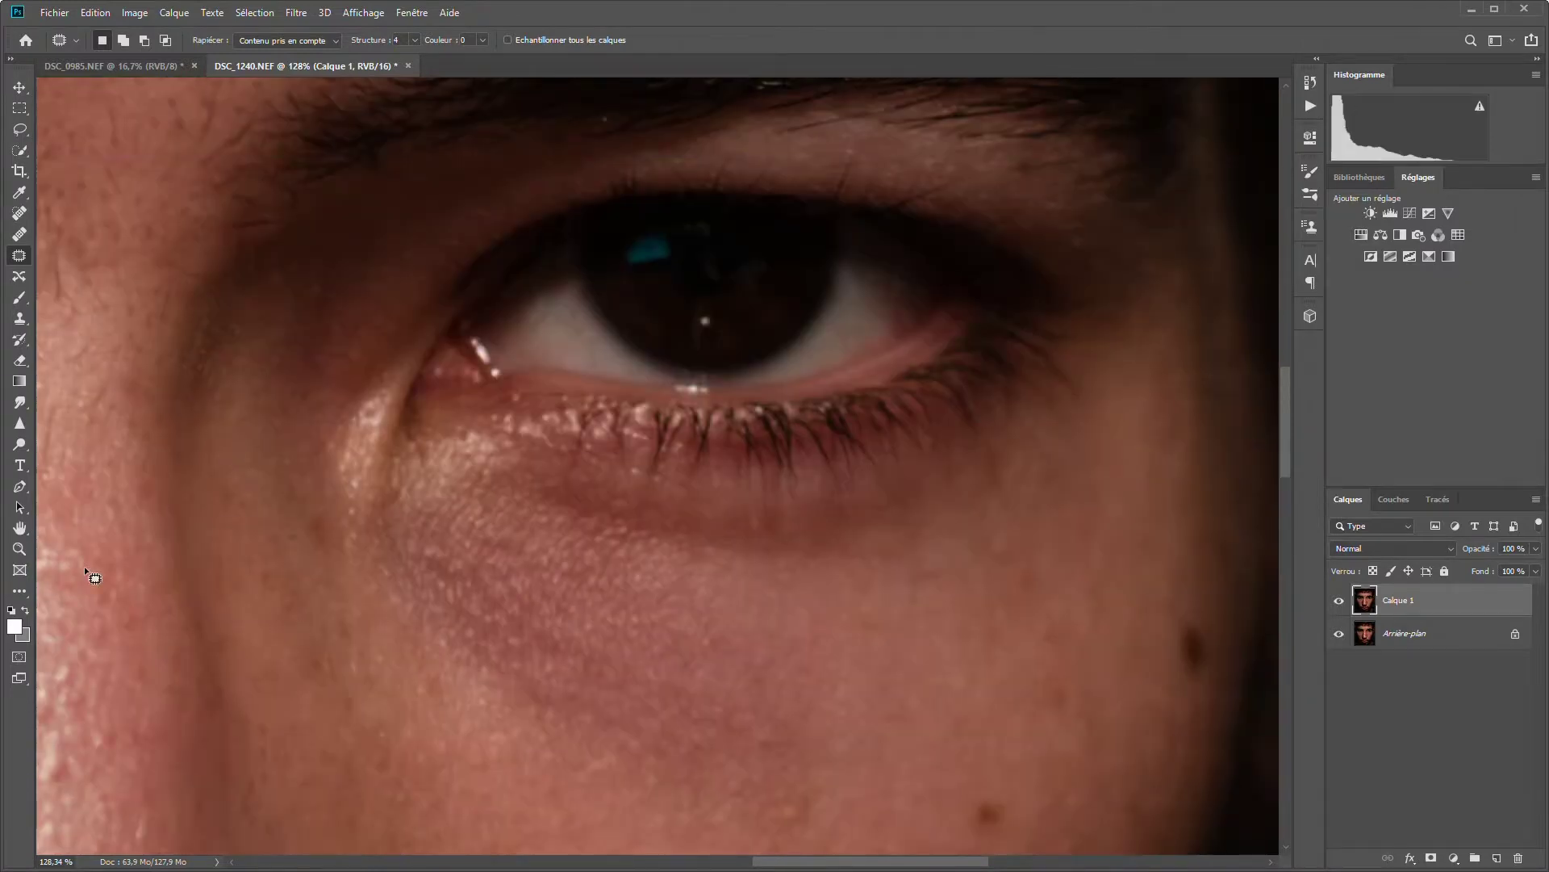
scroll(97, 574, "down", 5)
scroll(415, 536, "up", 1)
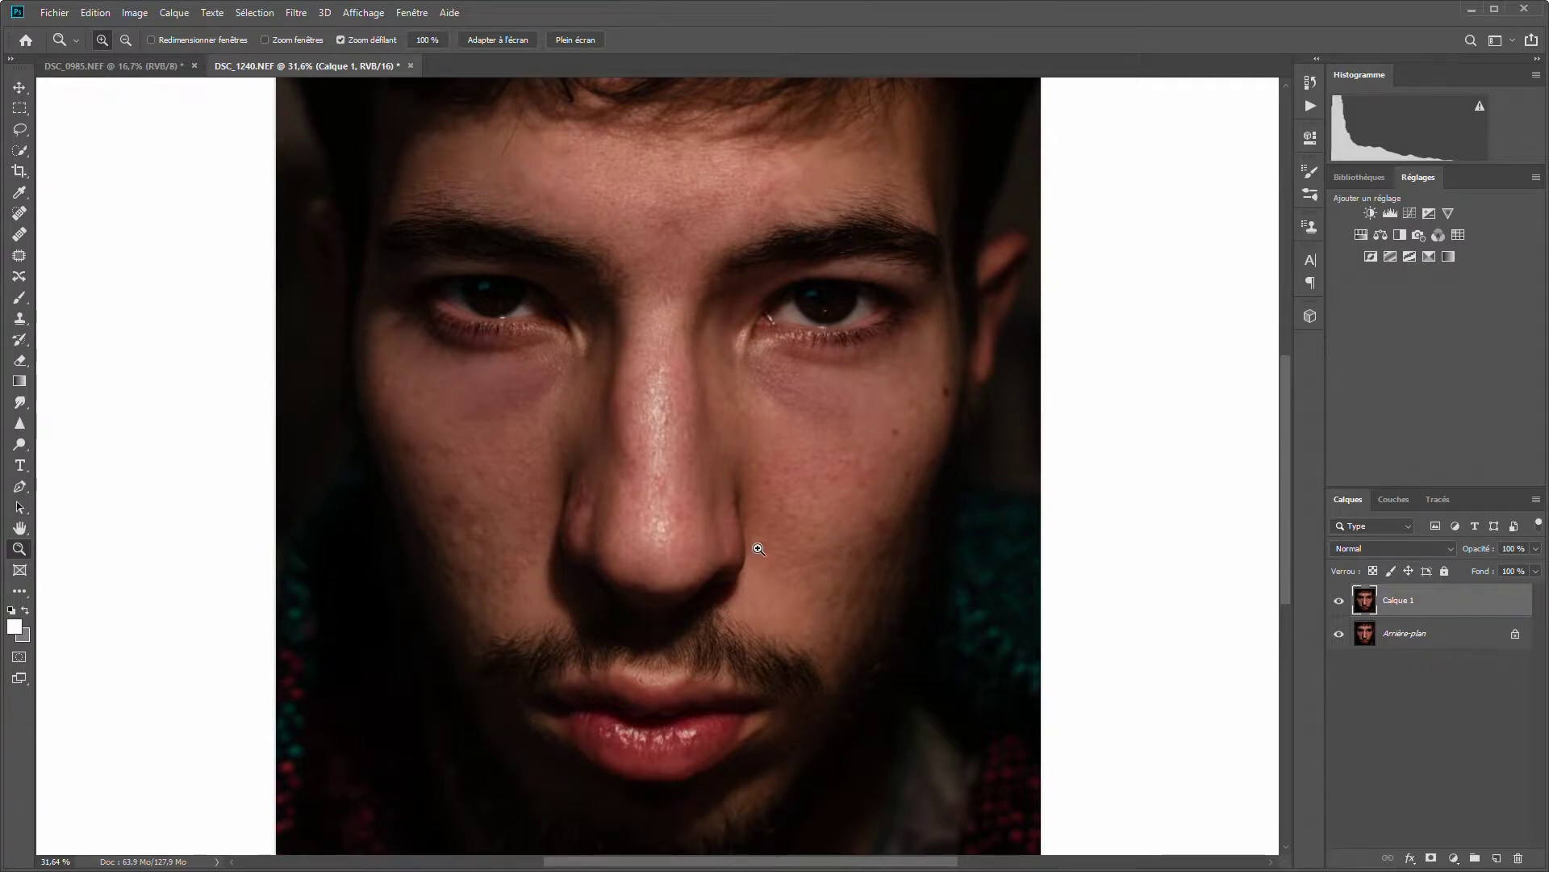
- Duplicate Calque 1 with Ctrl+J into Calque 1 copie, leaving its blending options unchanged
key("ctrl+j")
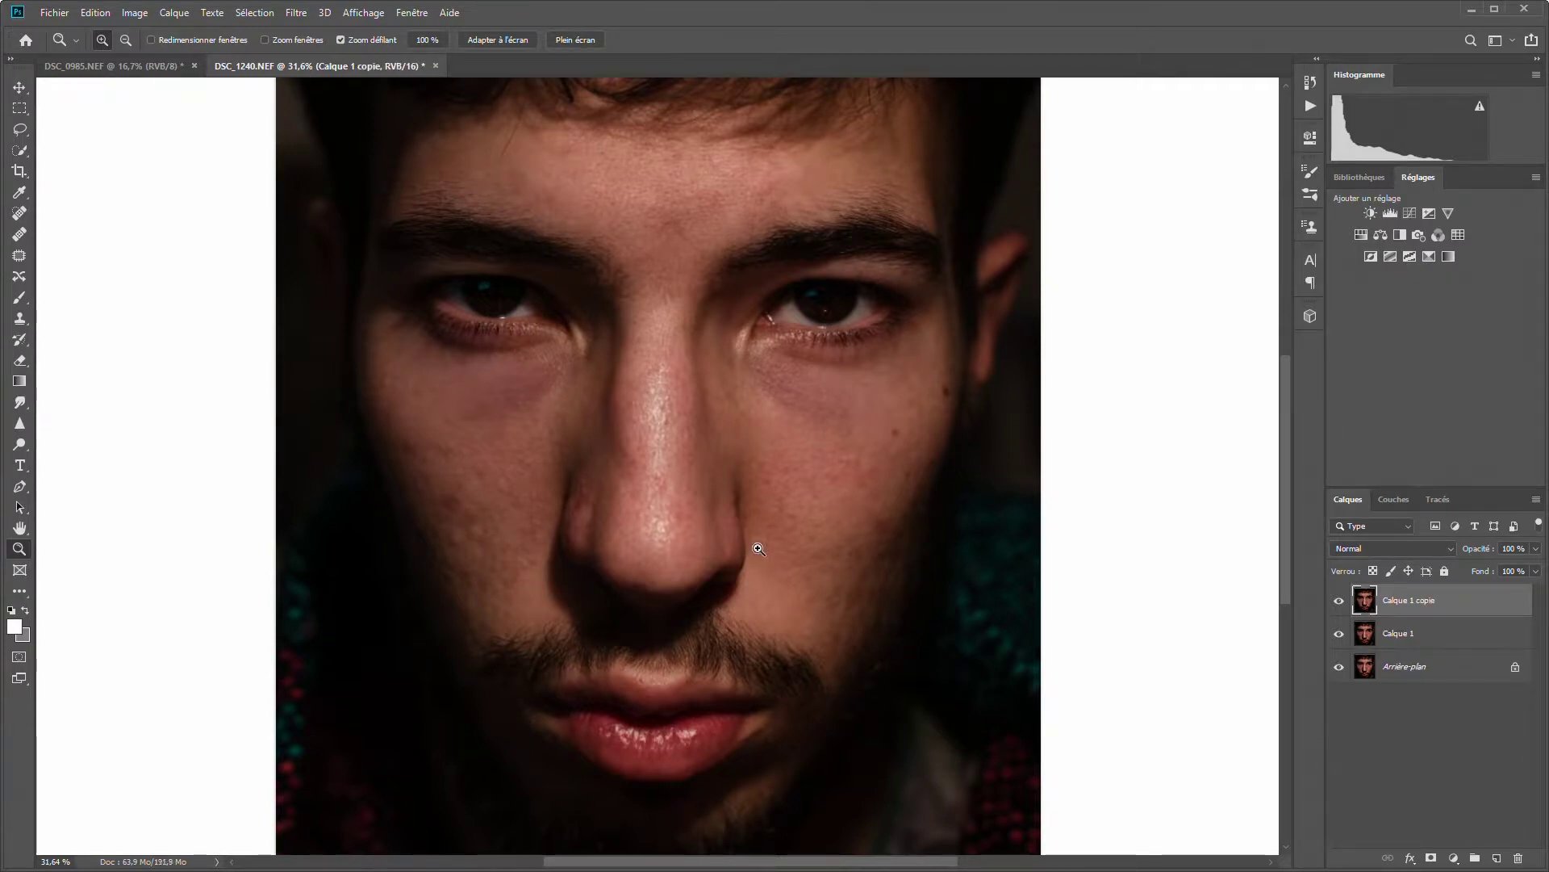
left_click(1359, 663)
left_click(1364, 637)
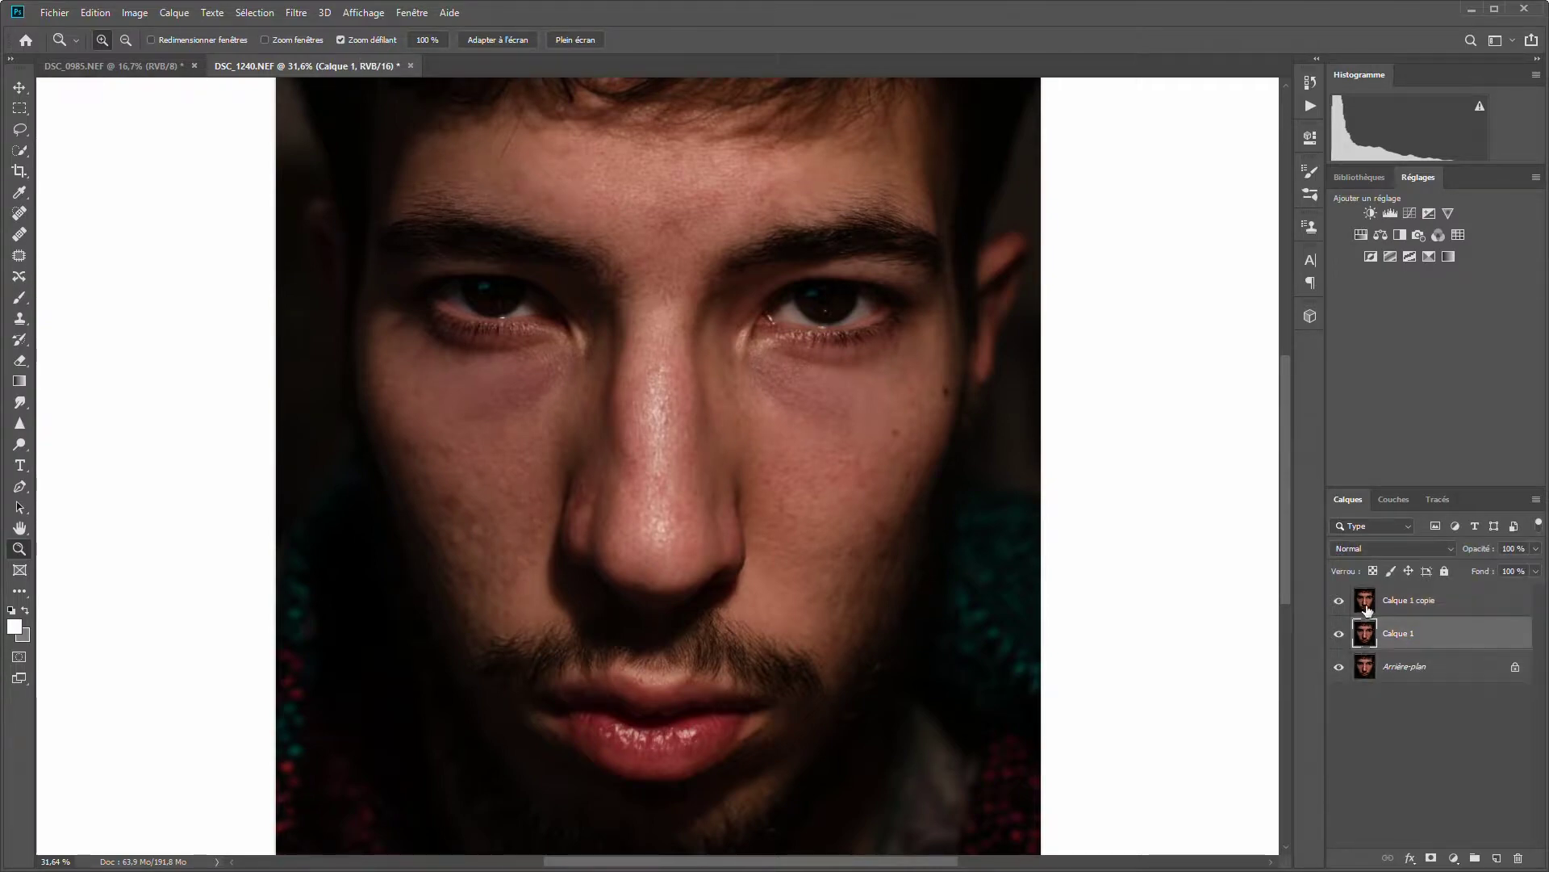
double_click(1367, 606)
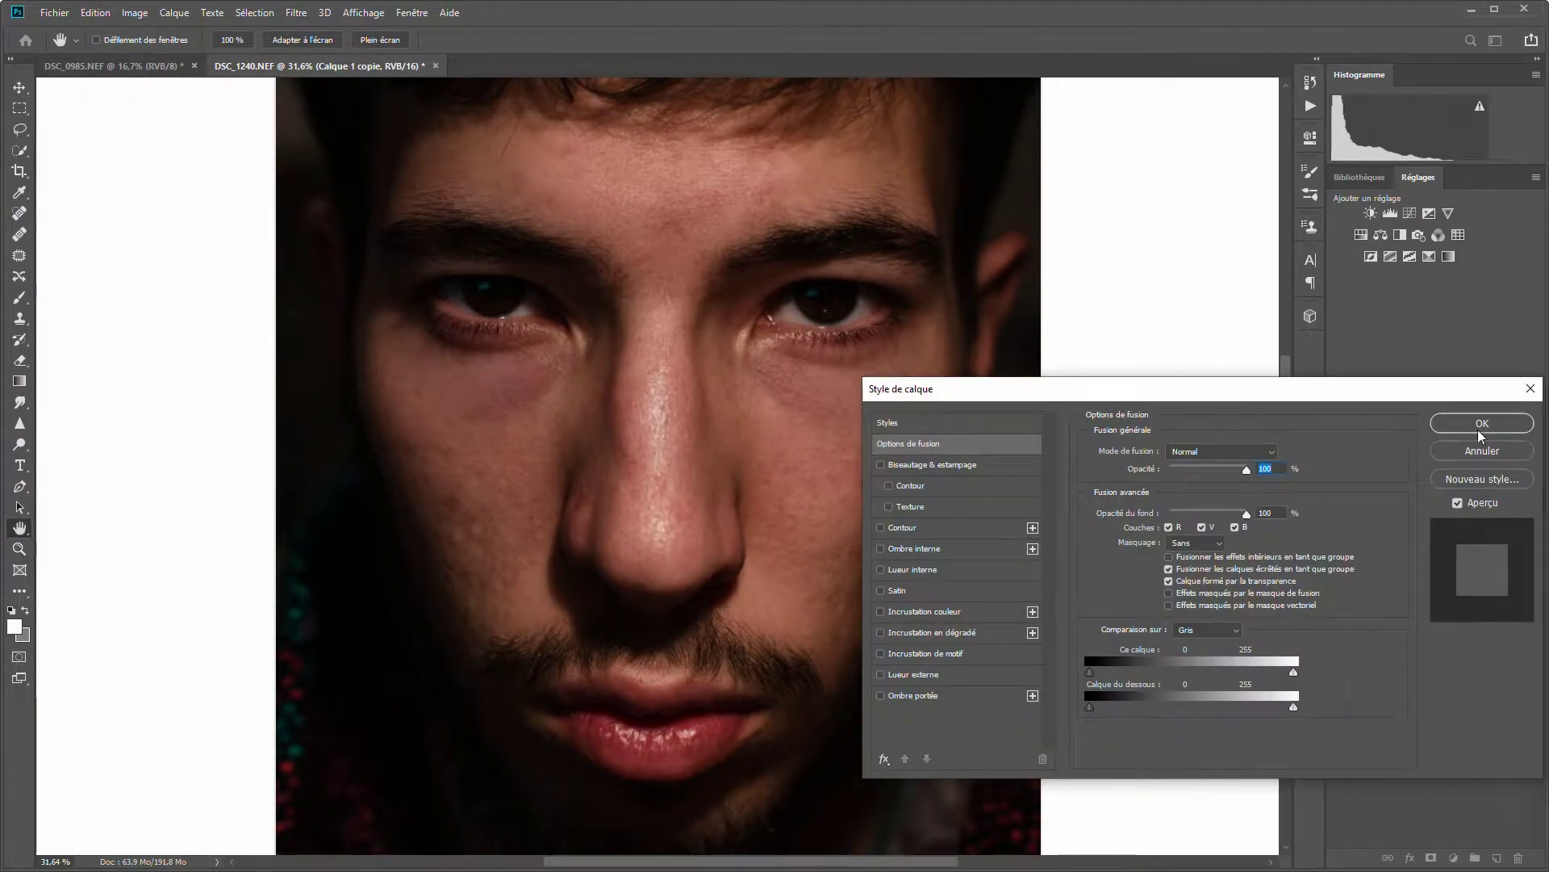
left_click(1530, 388)
key("z")
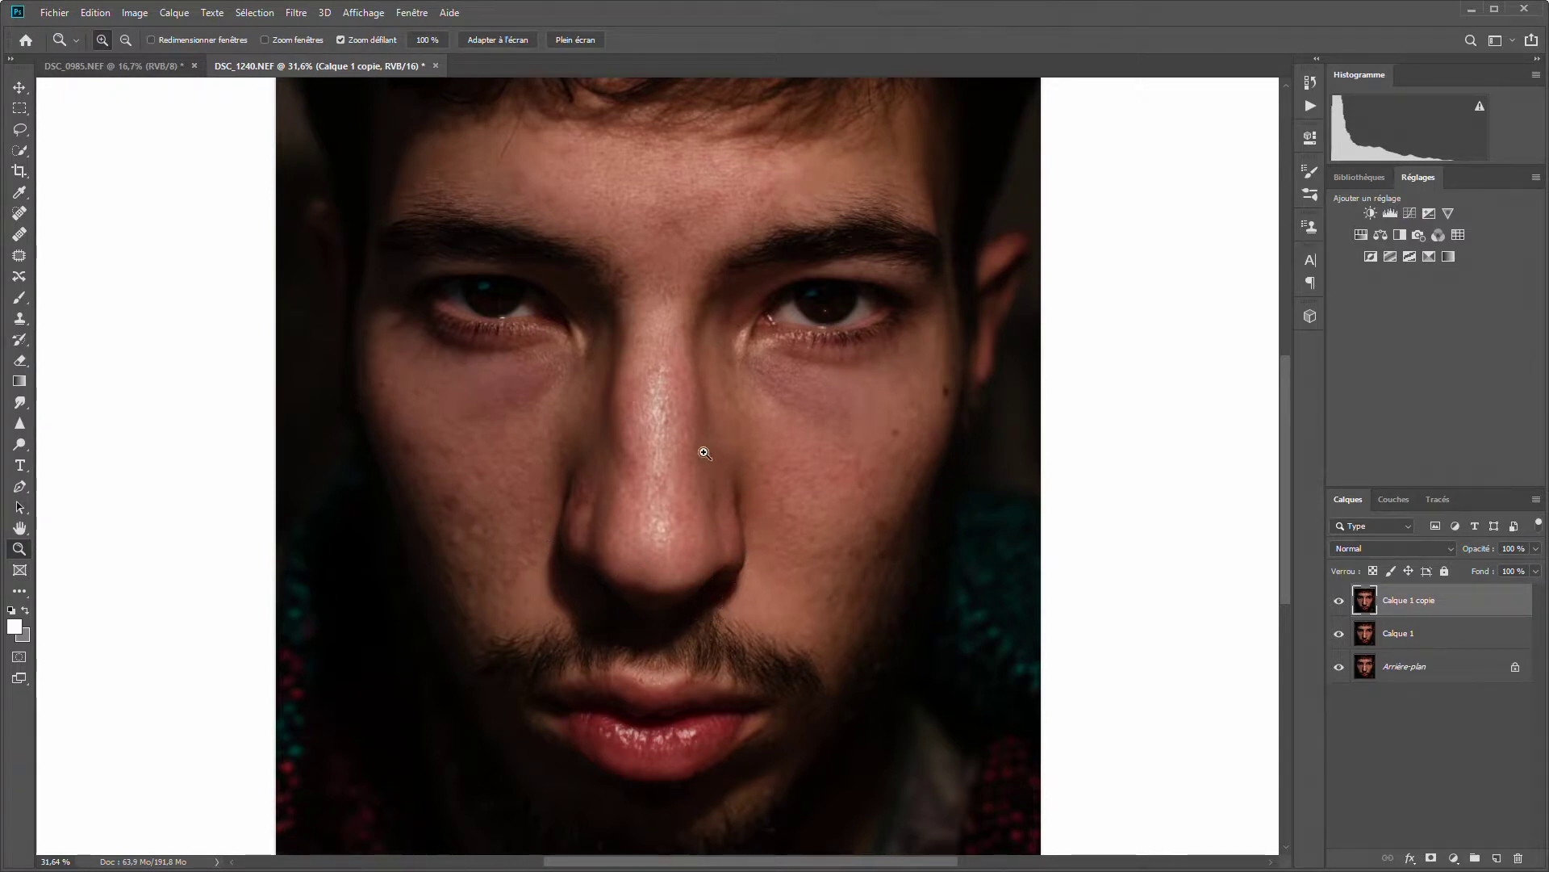
- Open Filtre > Fluidité (Liquify) and choose the Forward Warp tool
left_click(296, 13)
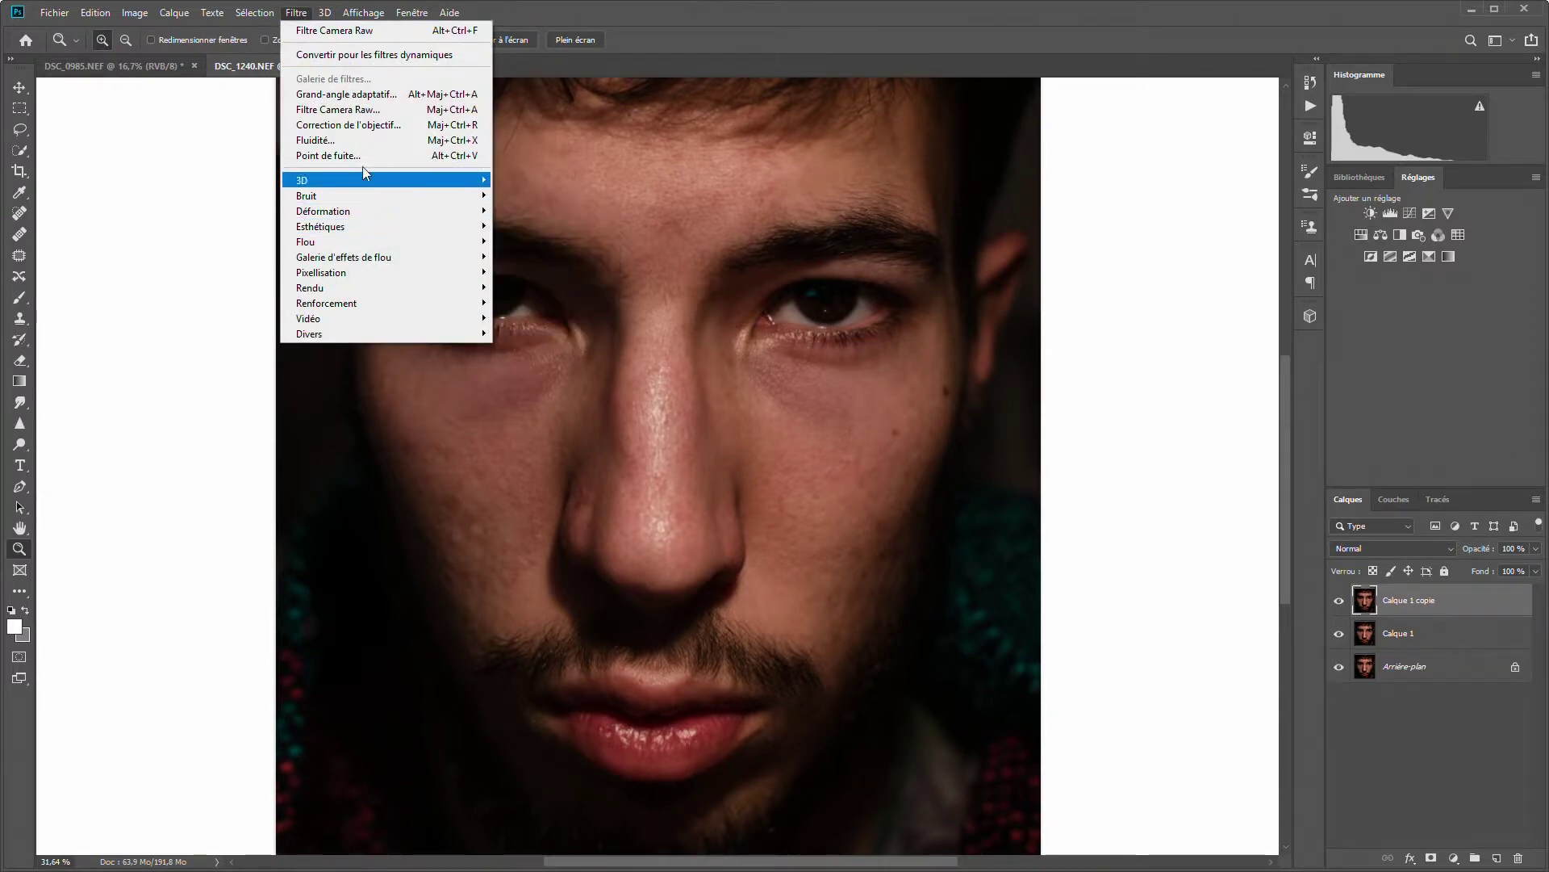
left_click(357, 136)
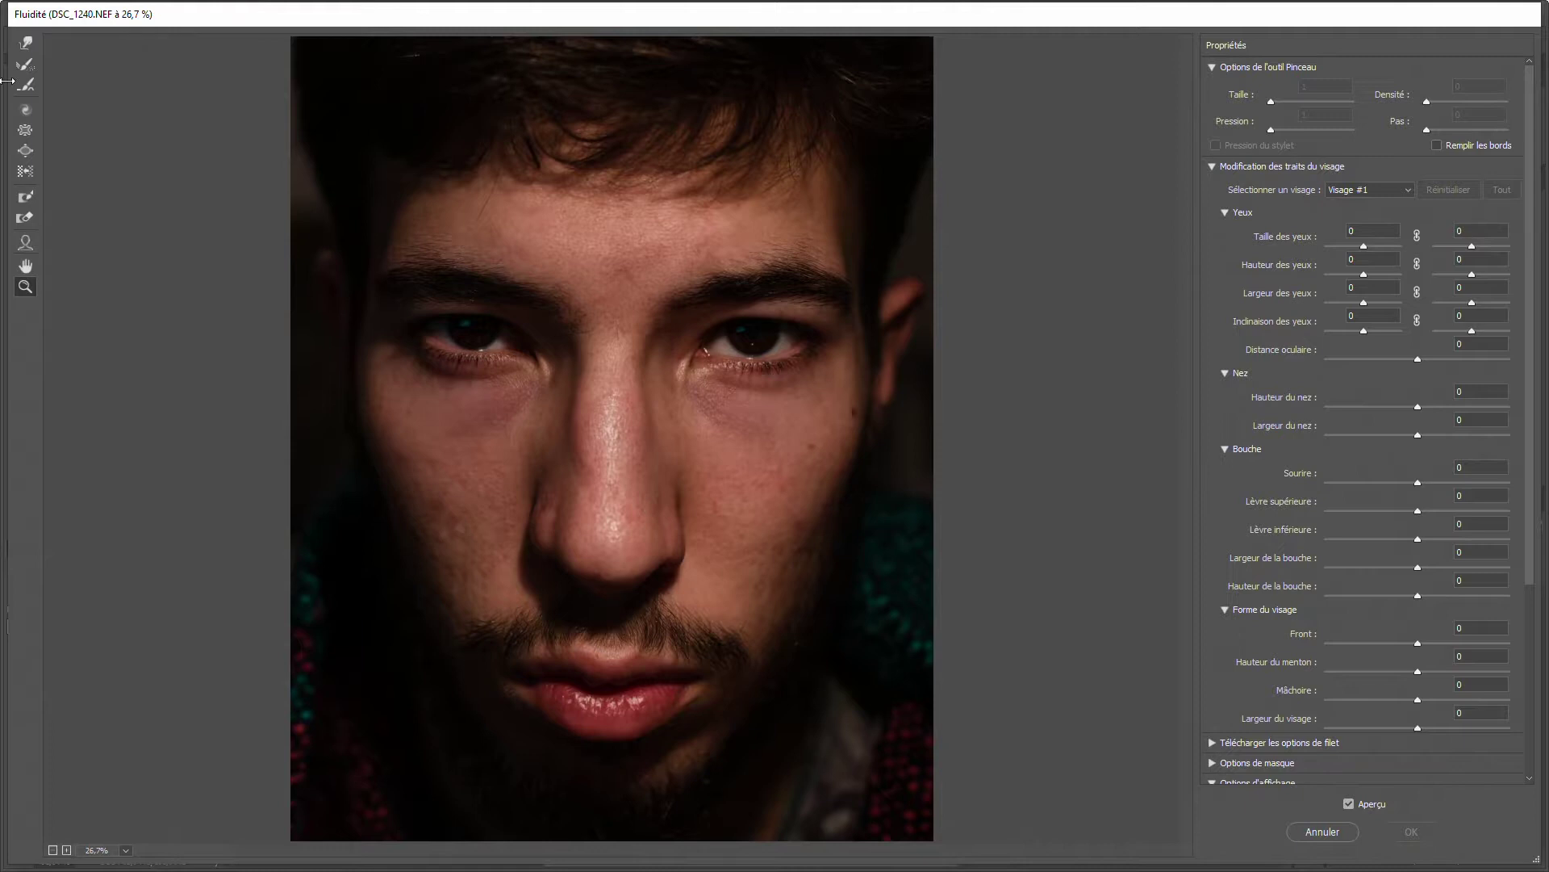
left_click(25, 43)
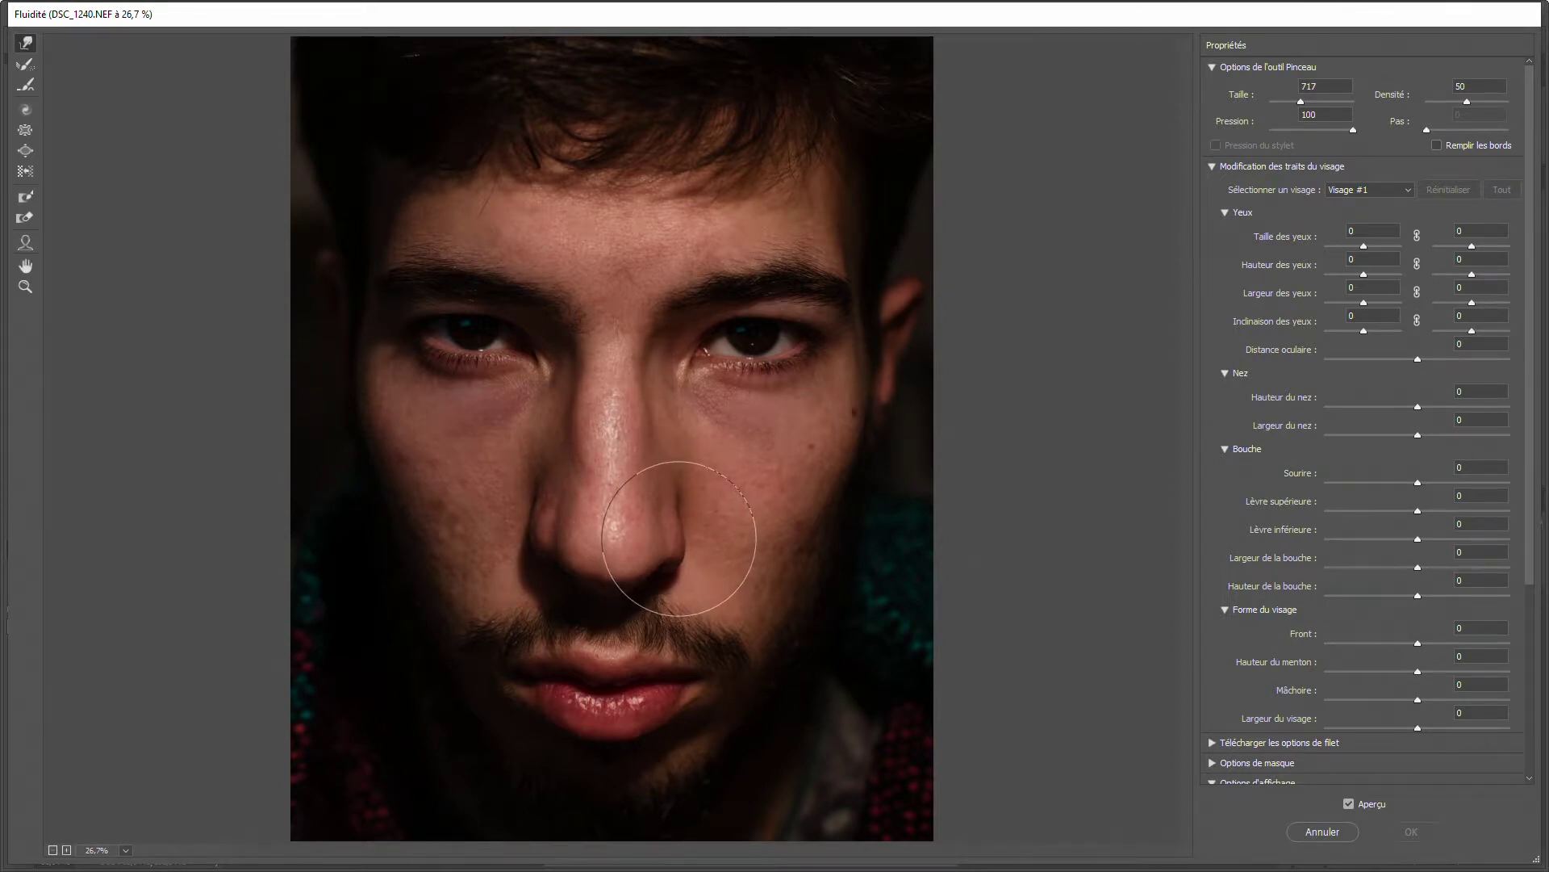
left_click_drag(679, 538, 686, 487)
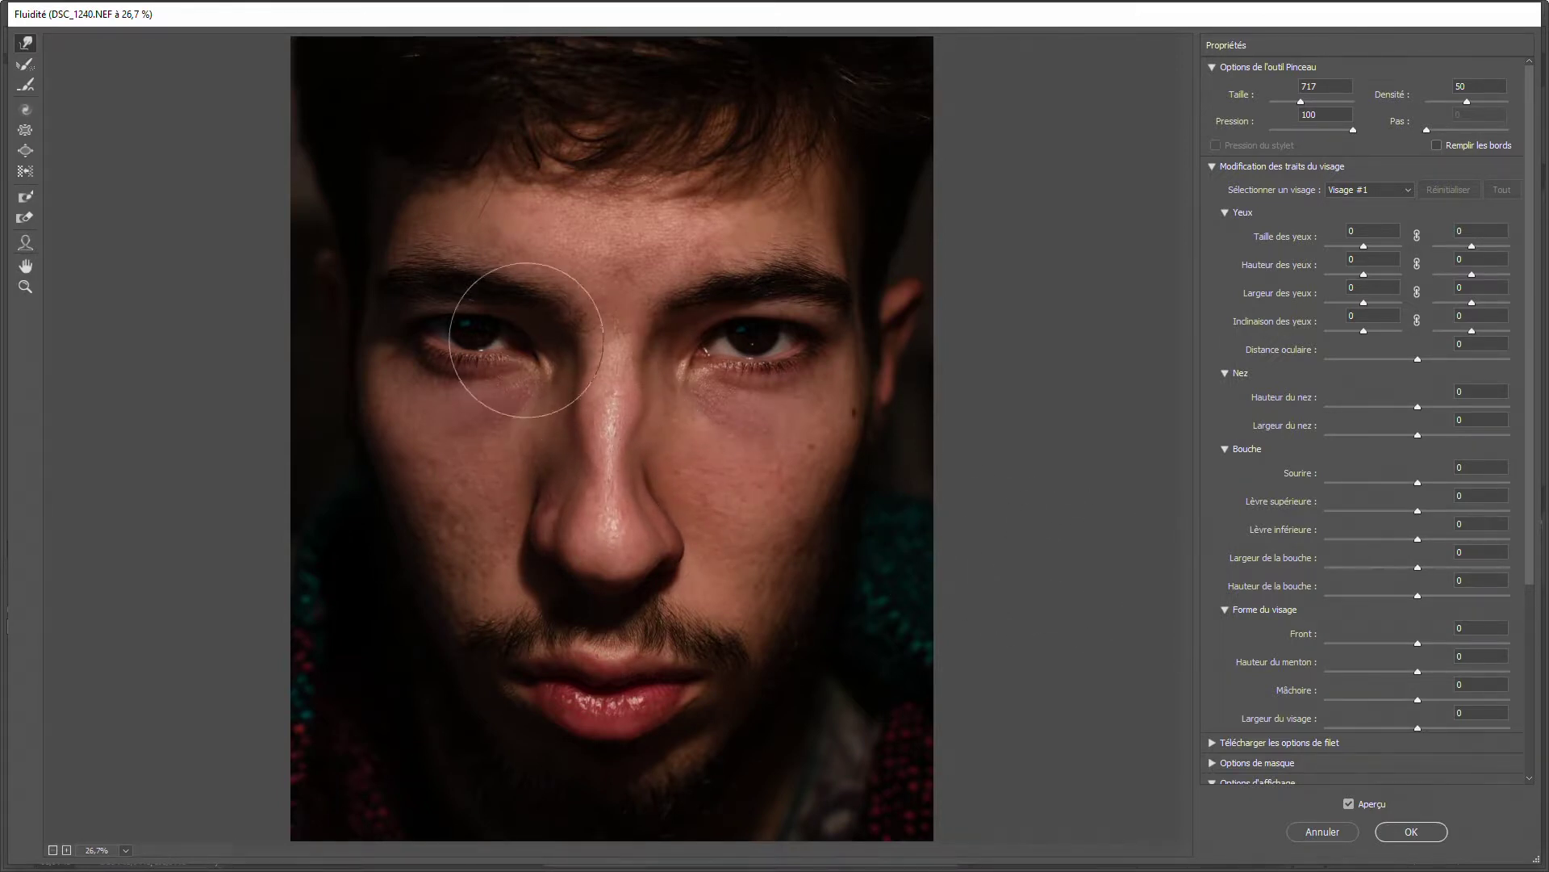
left_click_drag(467, 279, 467, 257)
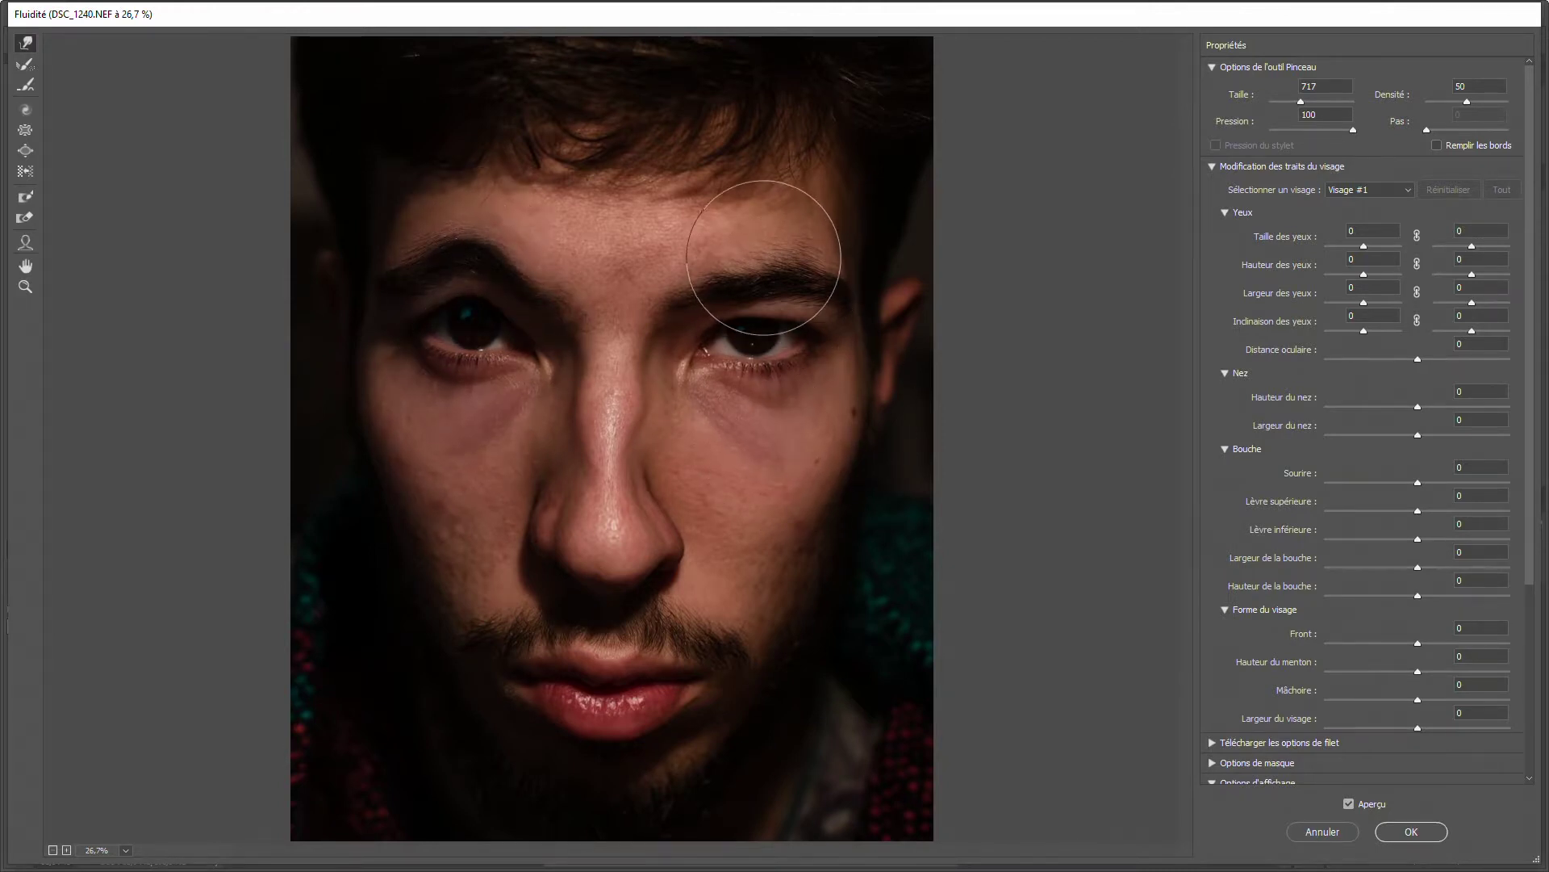
mouse_move(778, 242)
left_mouse_down()
mouse_move(761, 190)
mouse_move(691, 207)
left_mouse_up()
key("ctrl+z")
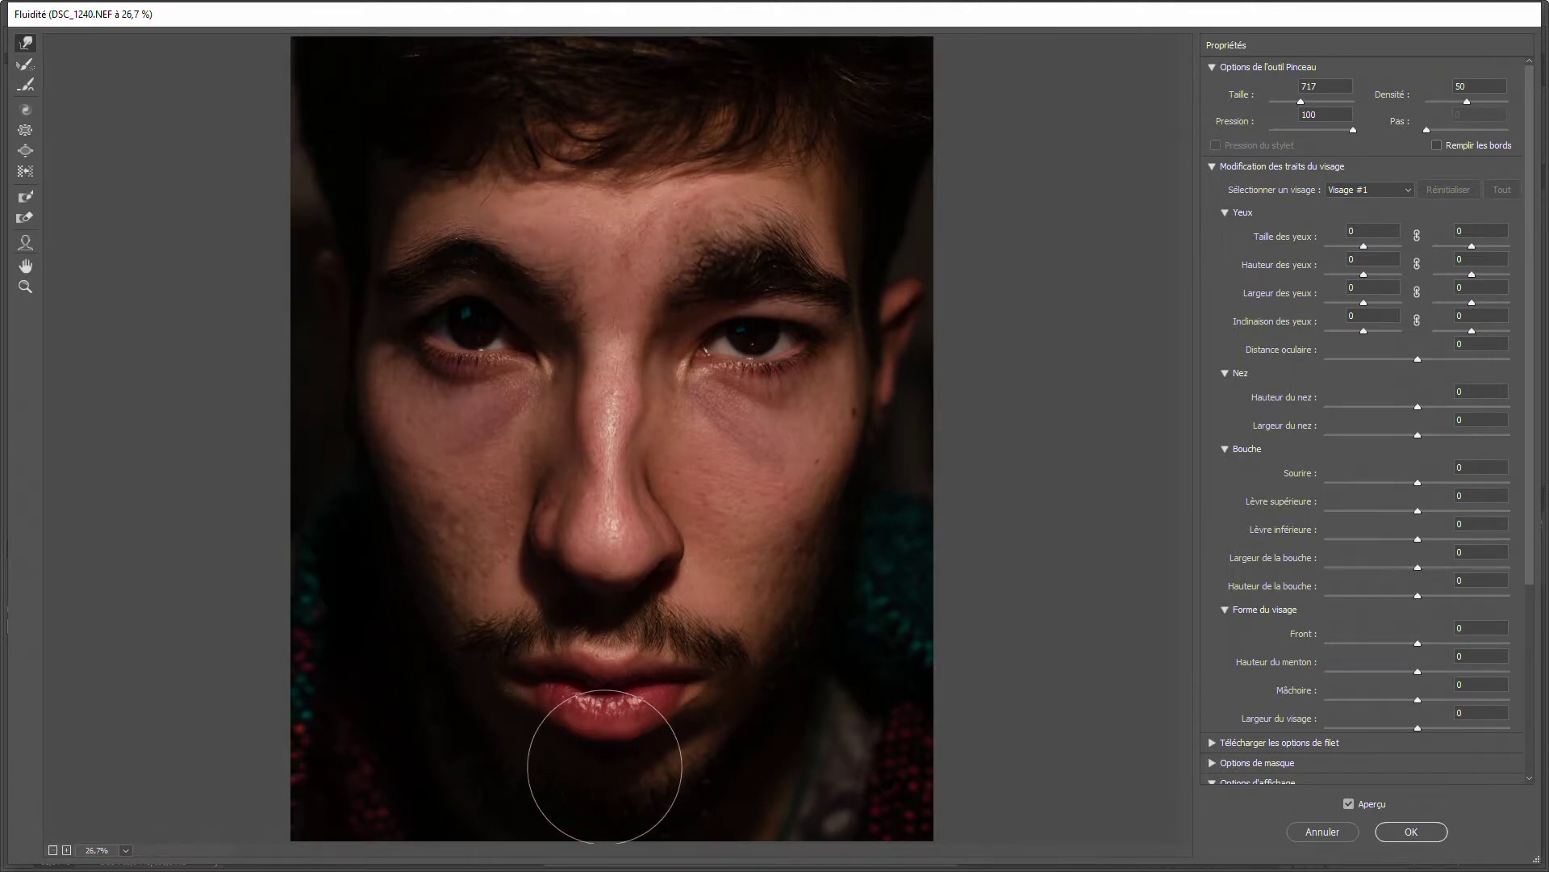
left_click_drag(554, 761, 640, 764)
key("ctrl+z")
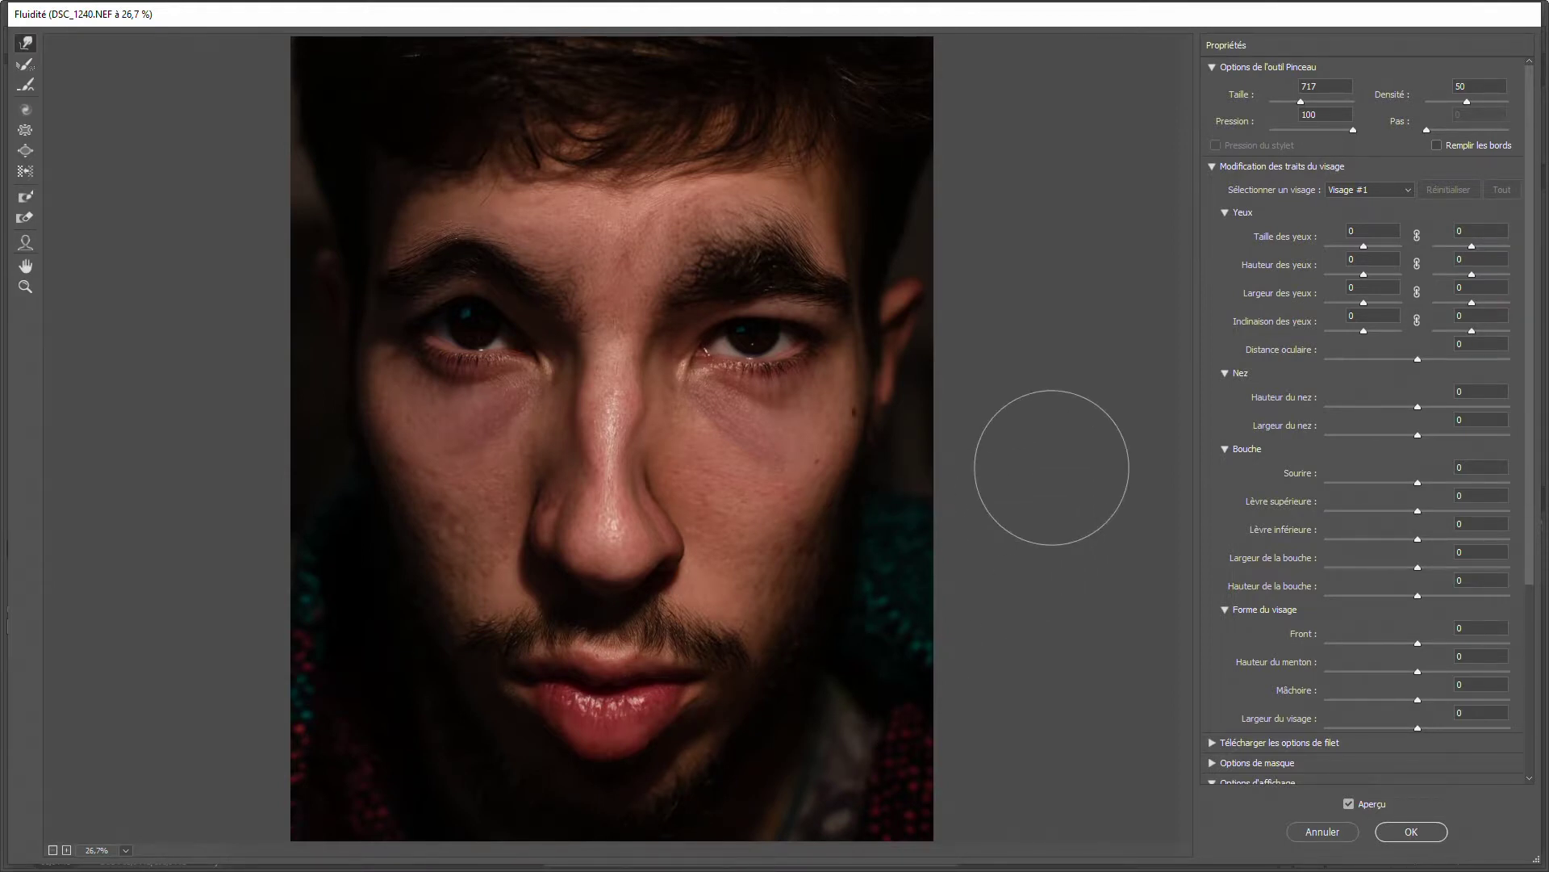
key("ctrl+space")
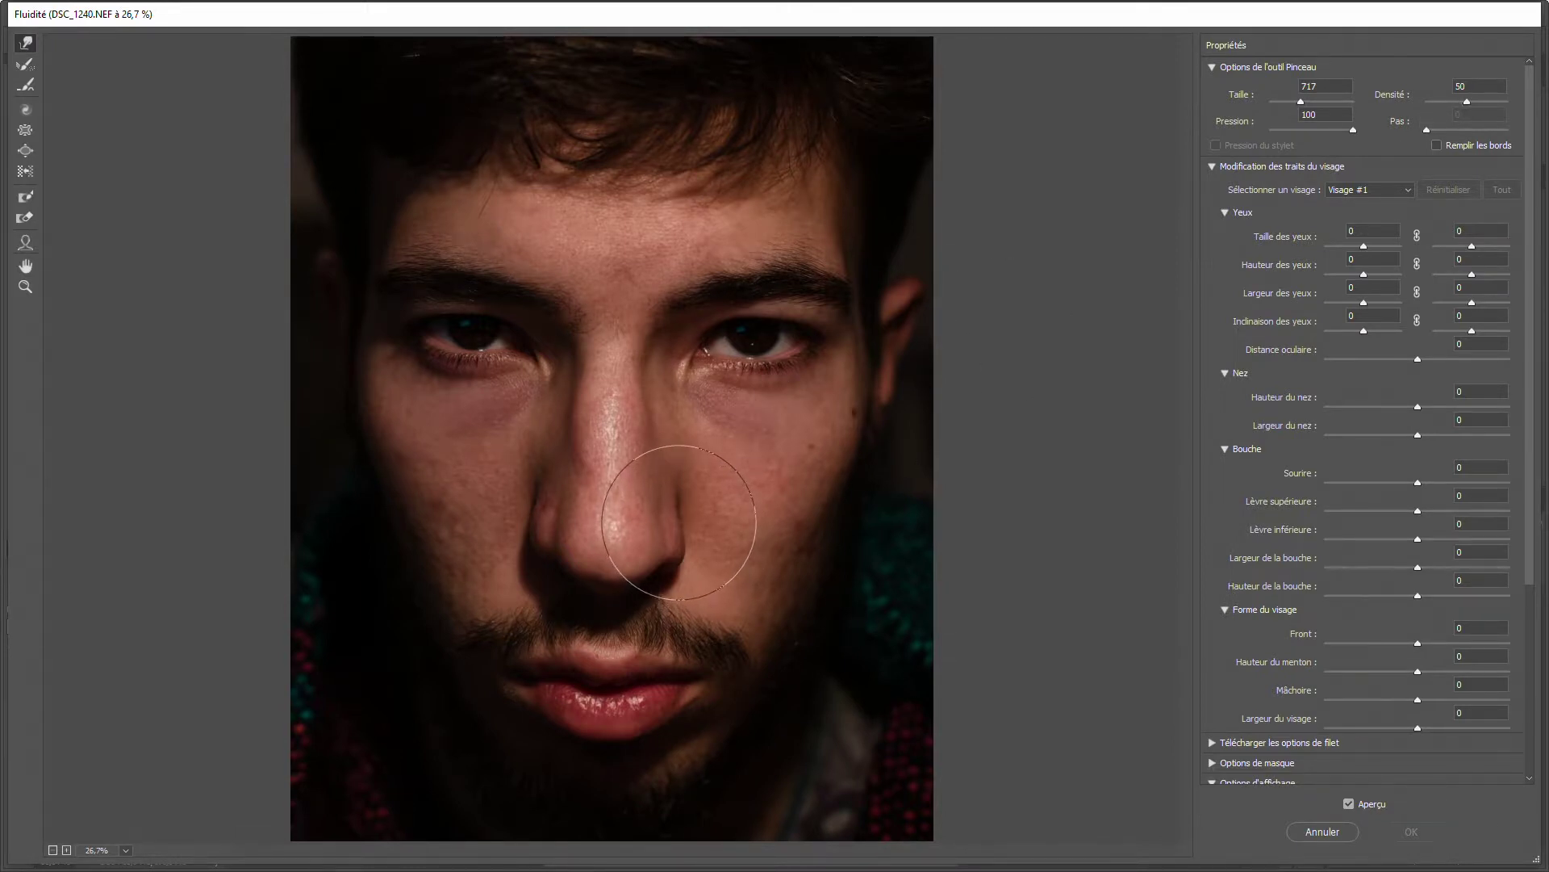
- Subtly warp the nose, compare against the original with P, test Taille des yeux, and apply
left_click_drag(679, 522, 683, 525)
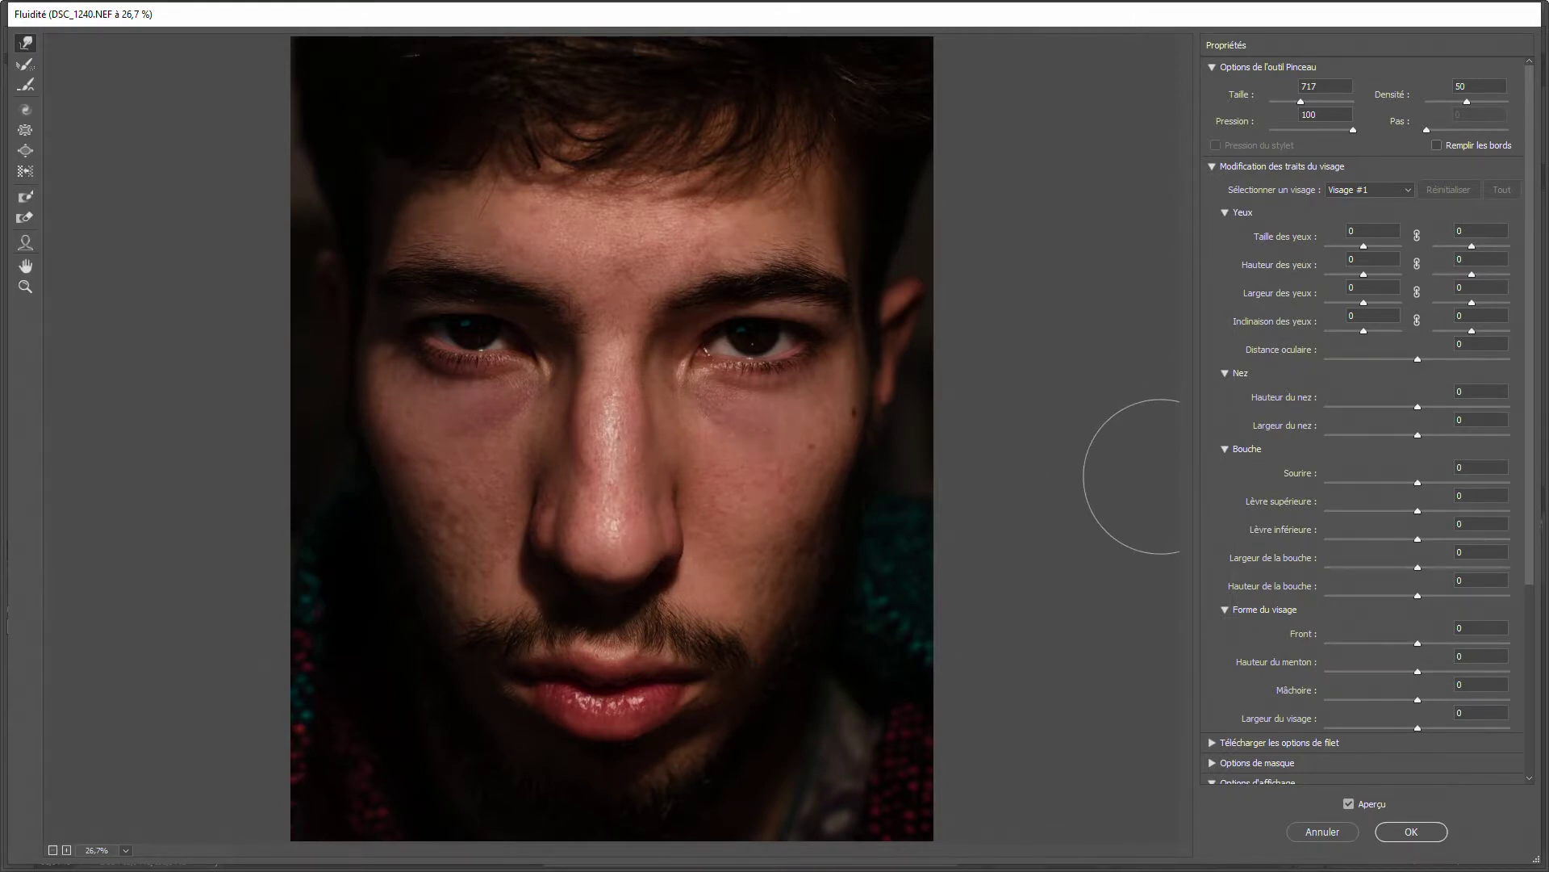
key("alt+space")
key("p")
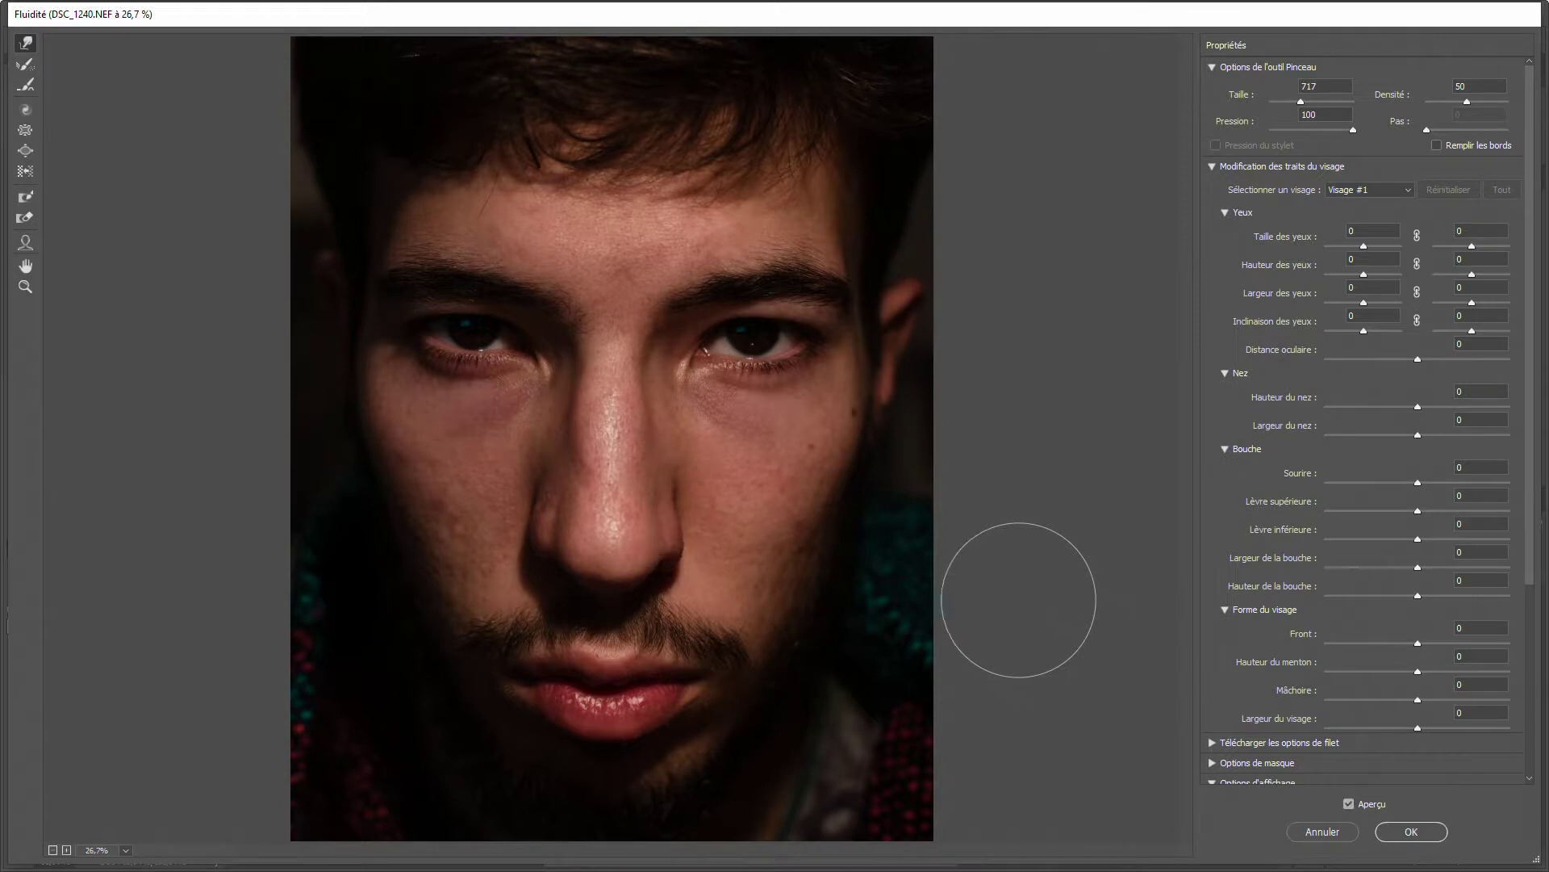
key("p")
key("p")
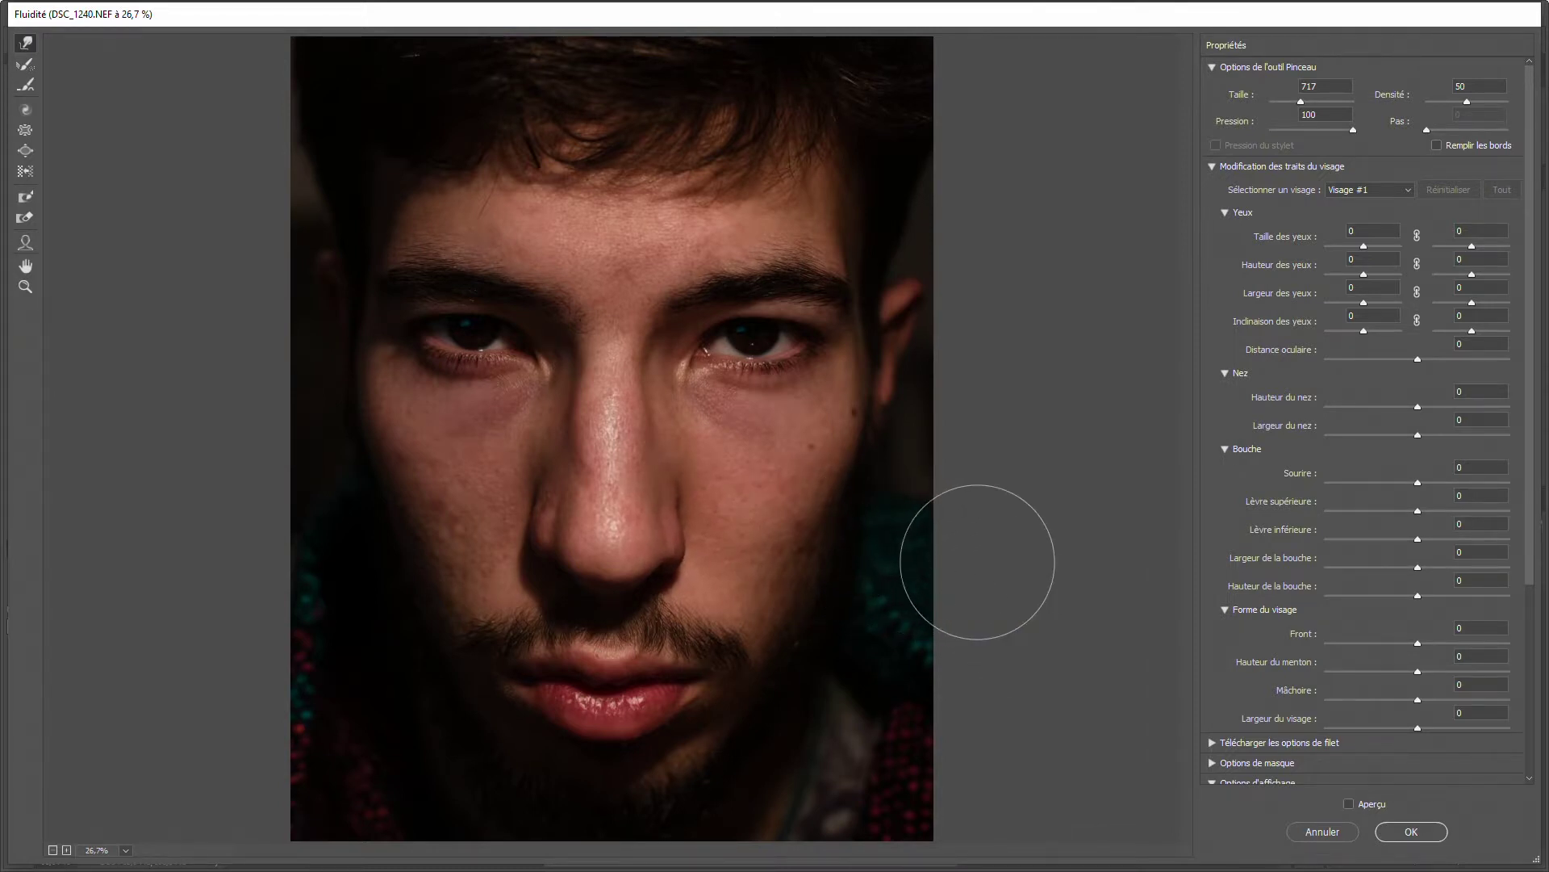
key("p")
key("p")
key("p")
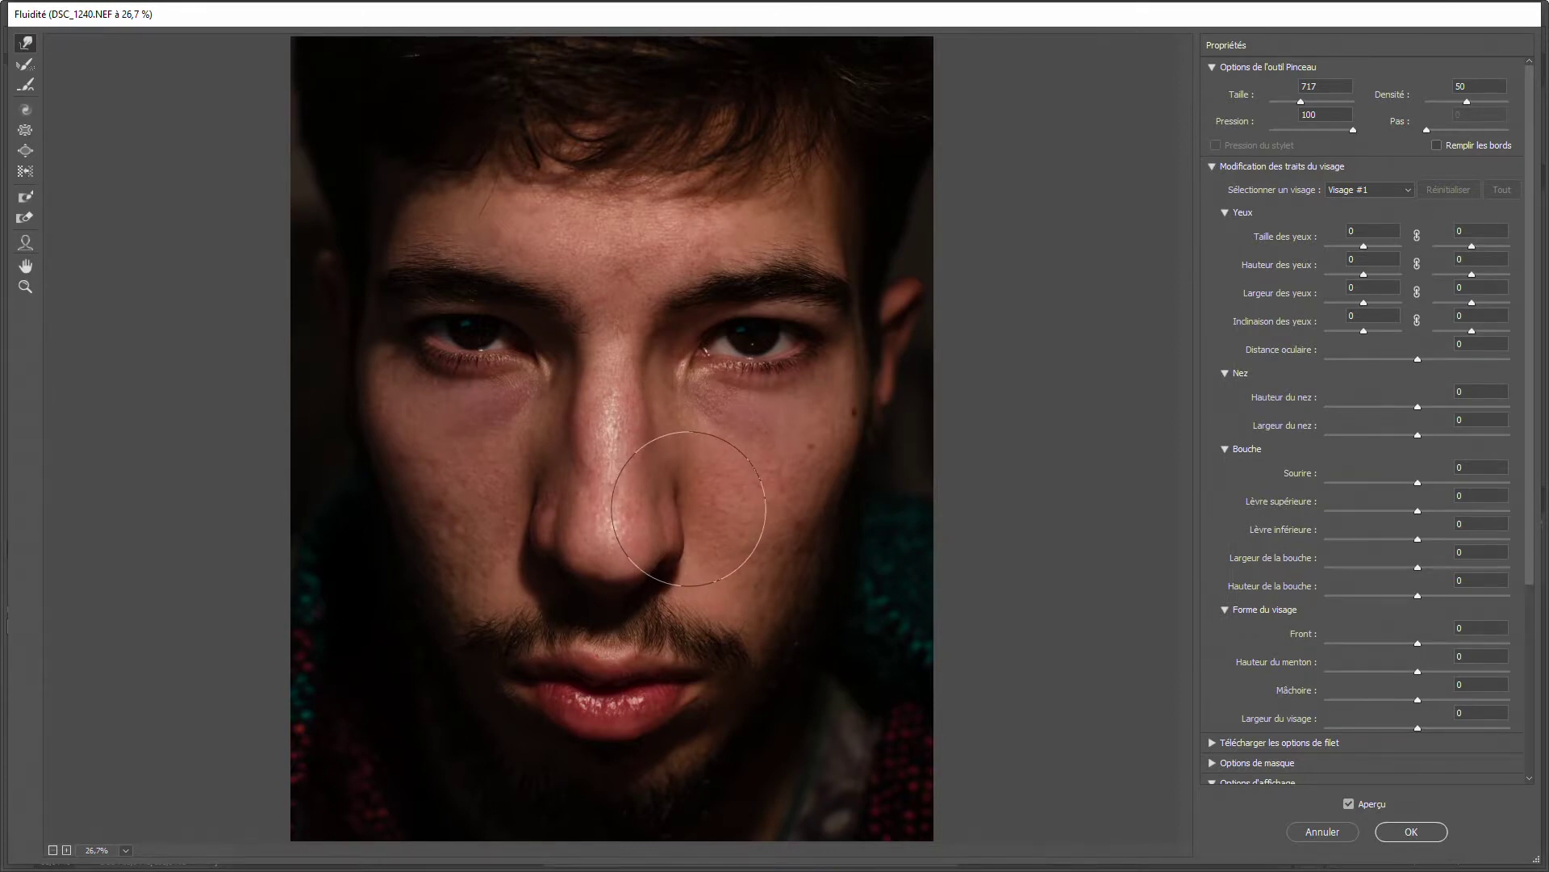
key("p")
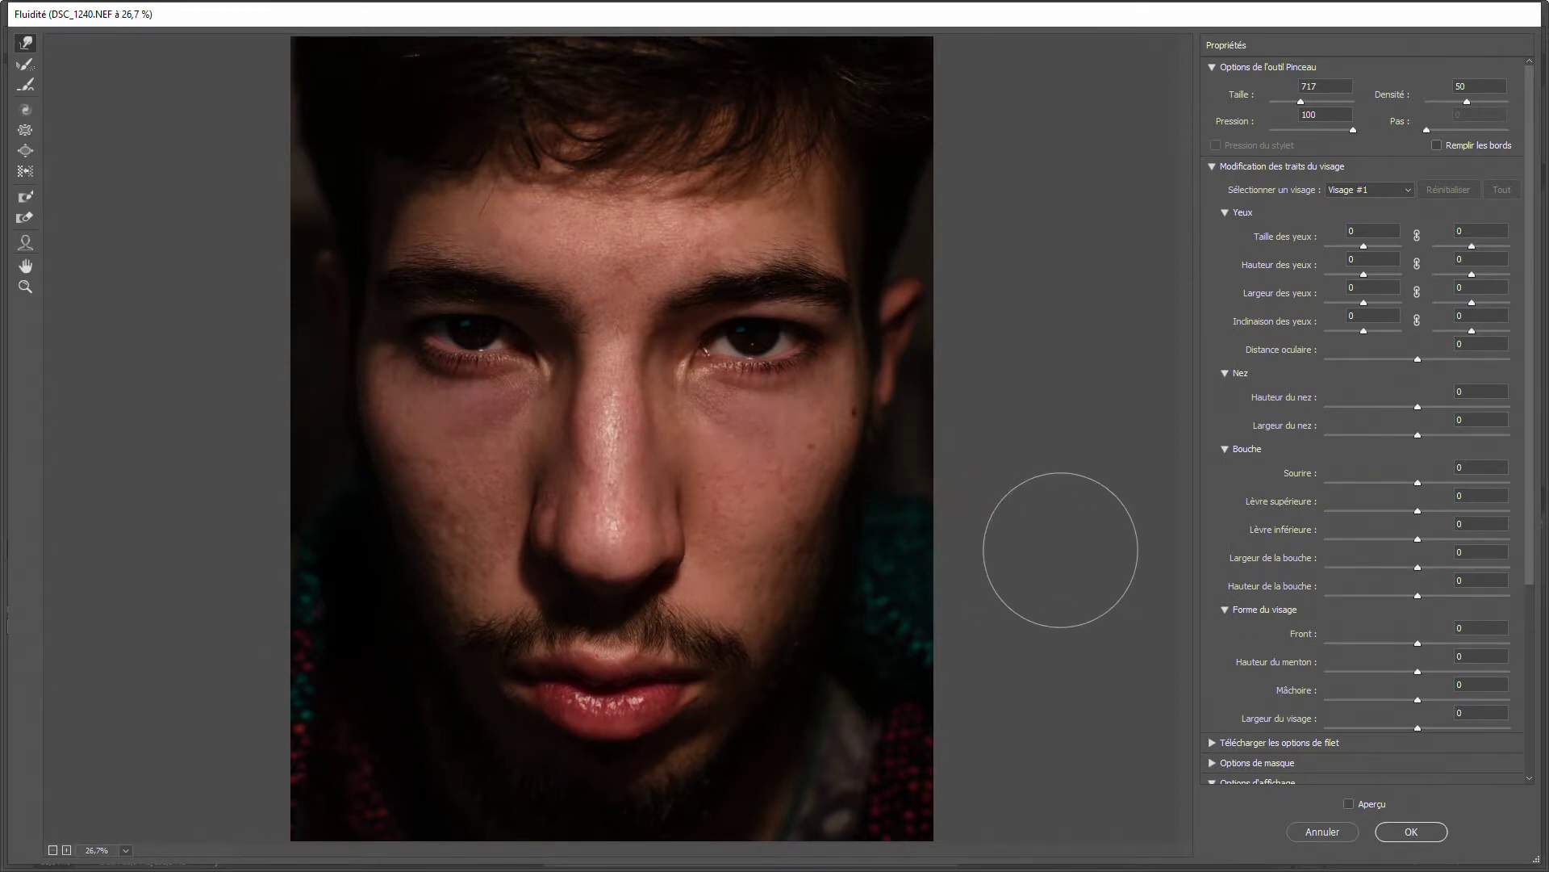
key("p")
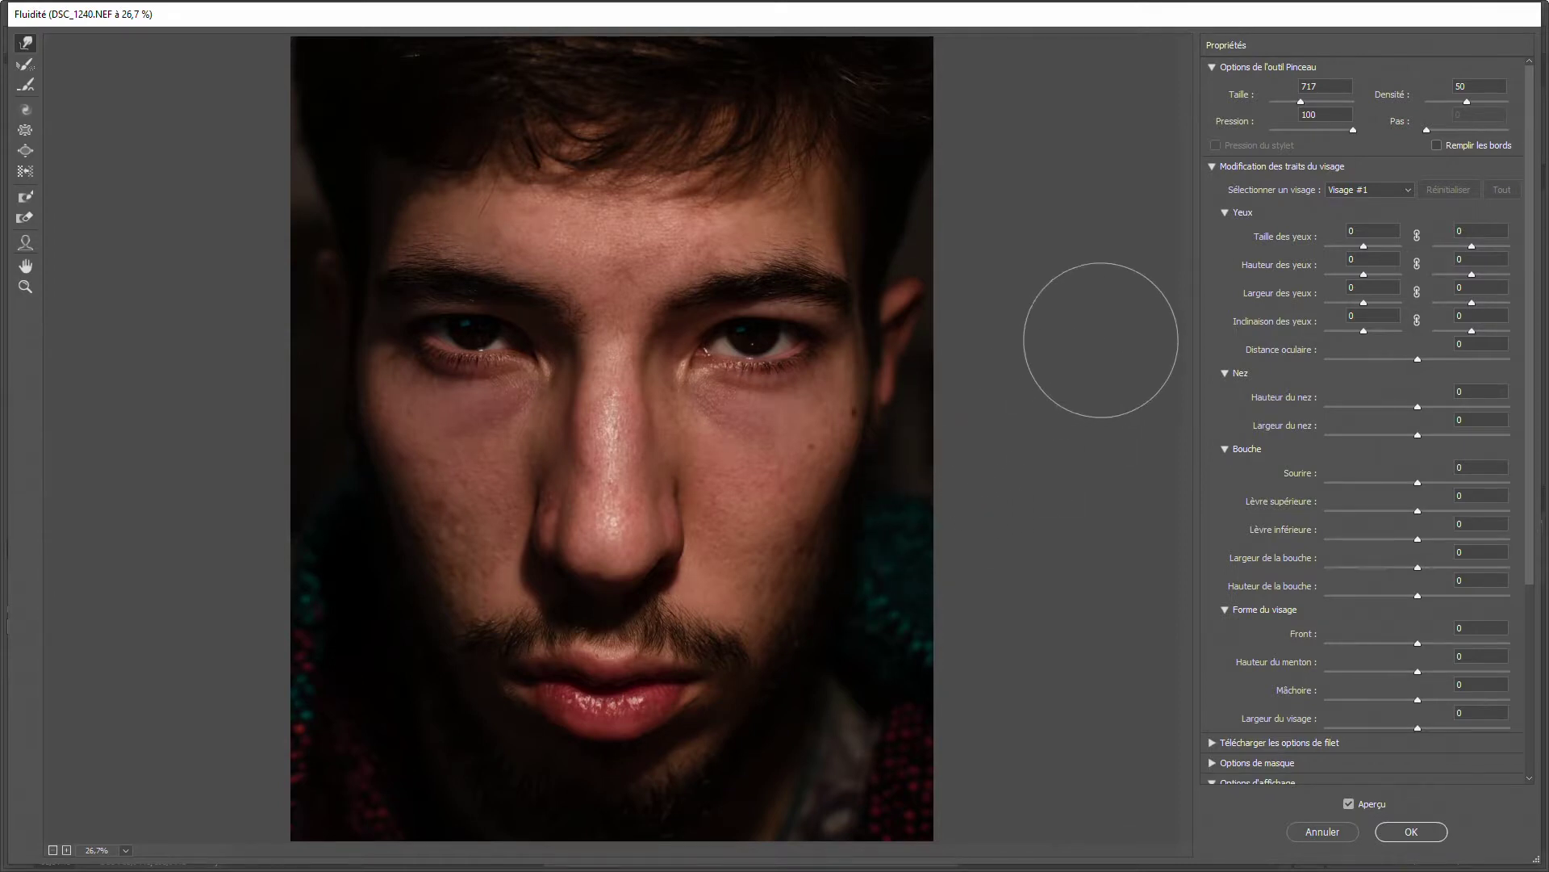
mouse_move(1362, 246)
left_mouse_down()
mouse_move(1318, 260)
mouse_move(1376, 273)
mouse_move(1367, 248)
left_mouse_up()
left_click(1403, 837)
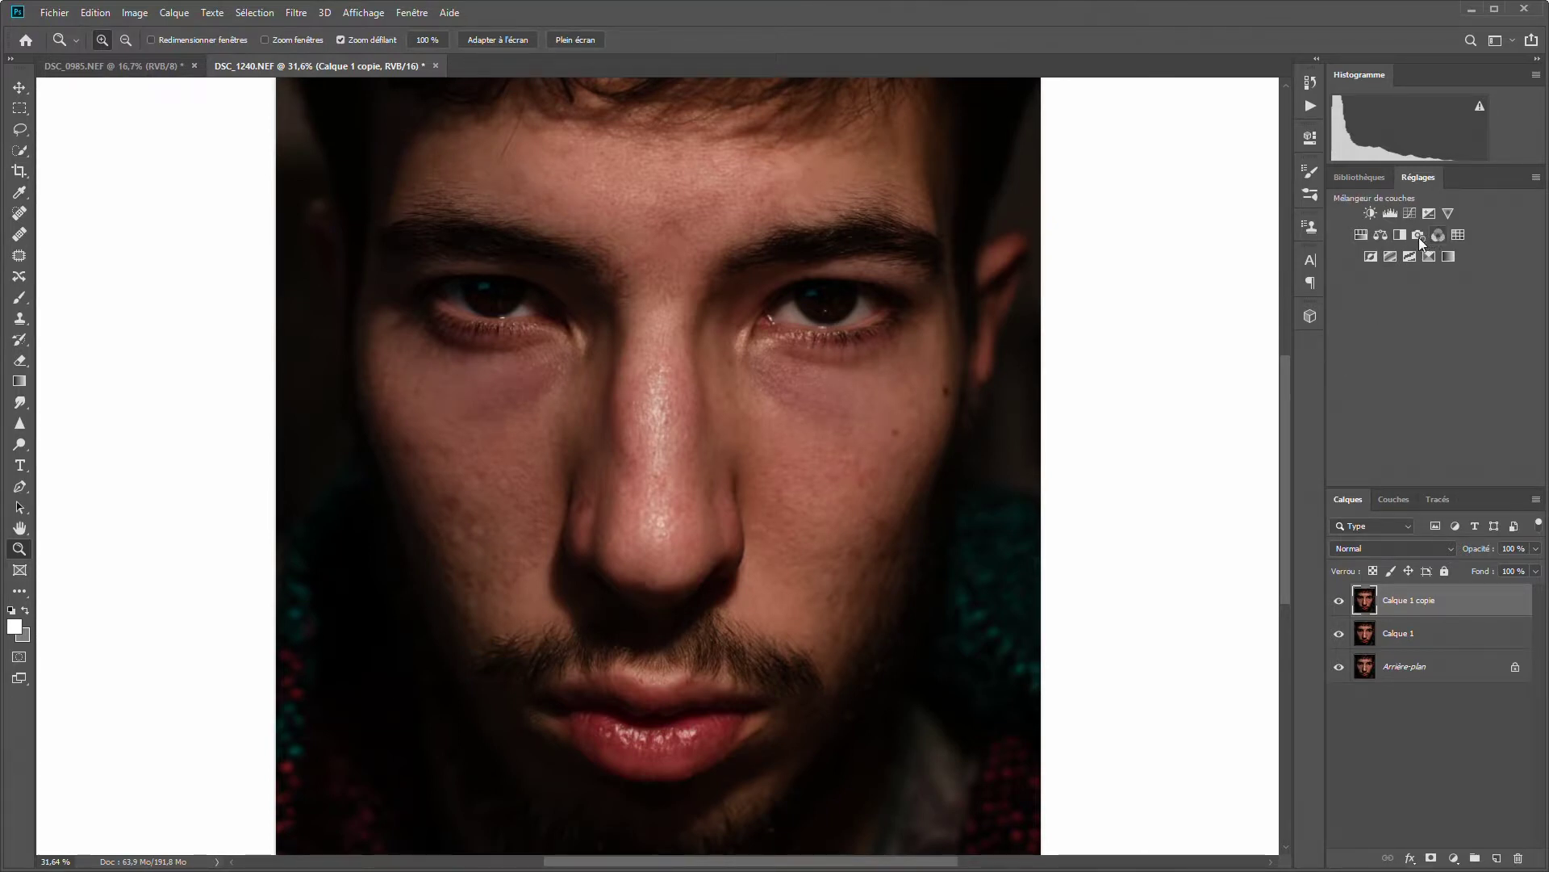
- Add Noir et blanc and a Courbes S-curve darkening shadows and brightening highlights
left_click(1398, 235)
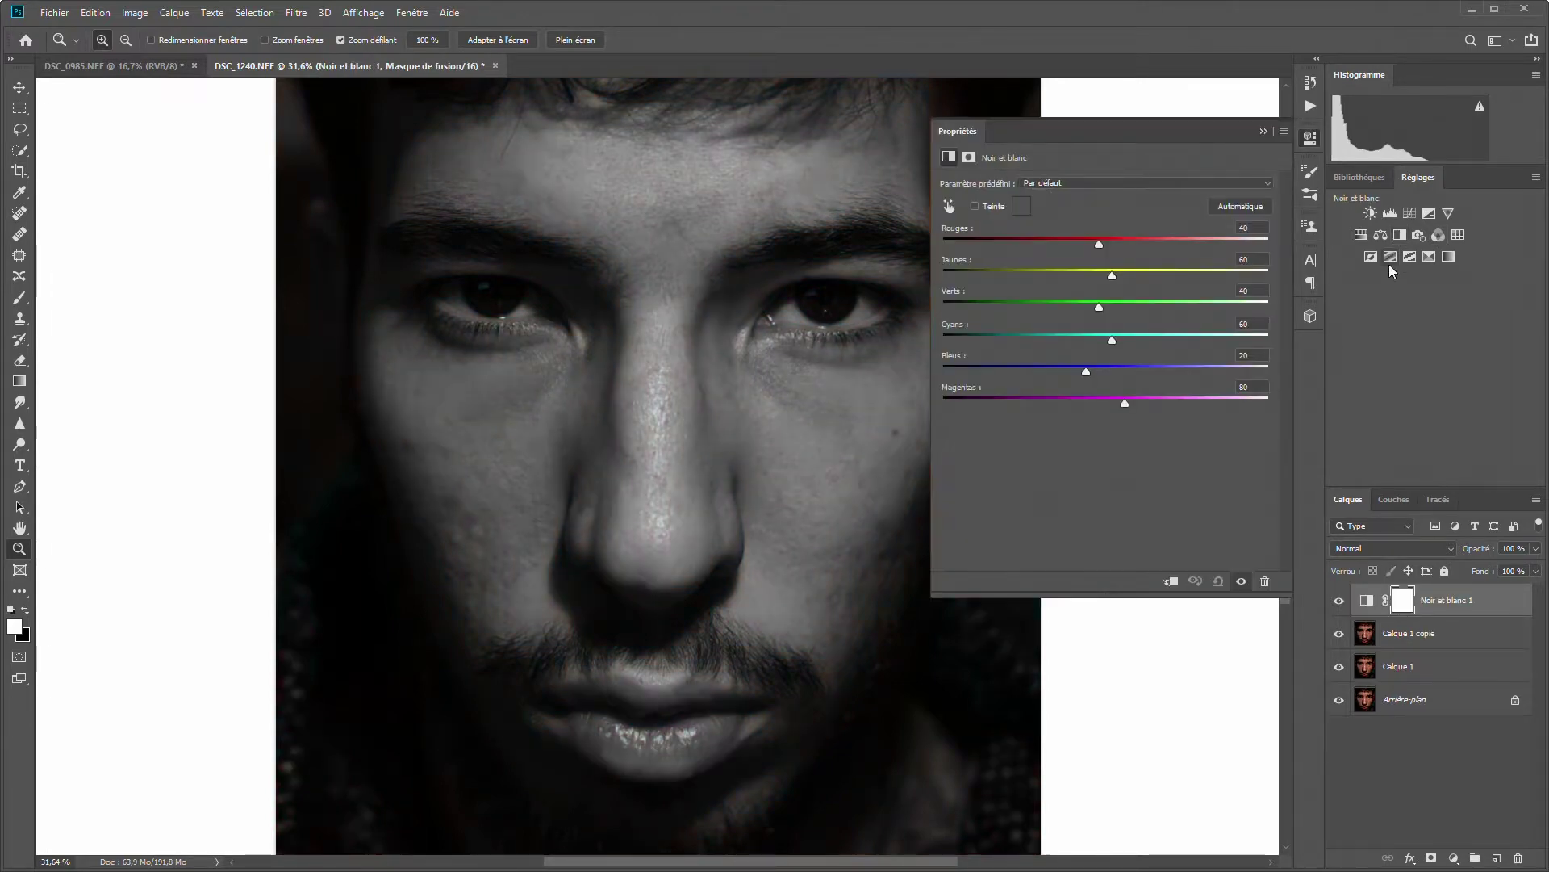
left_click(1410, 213)
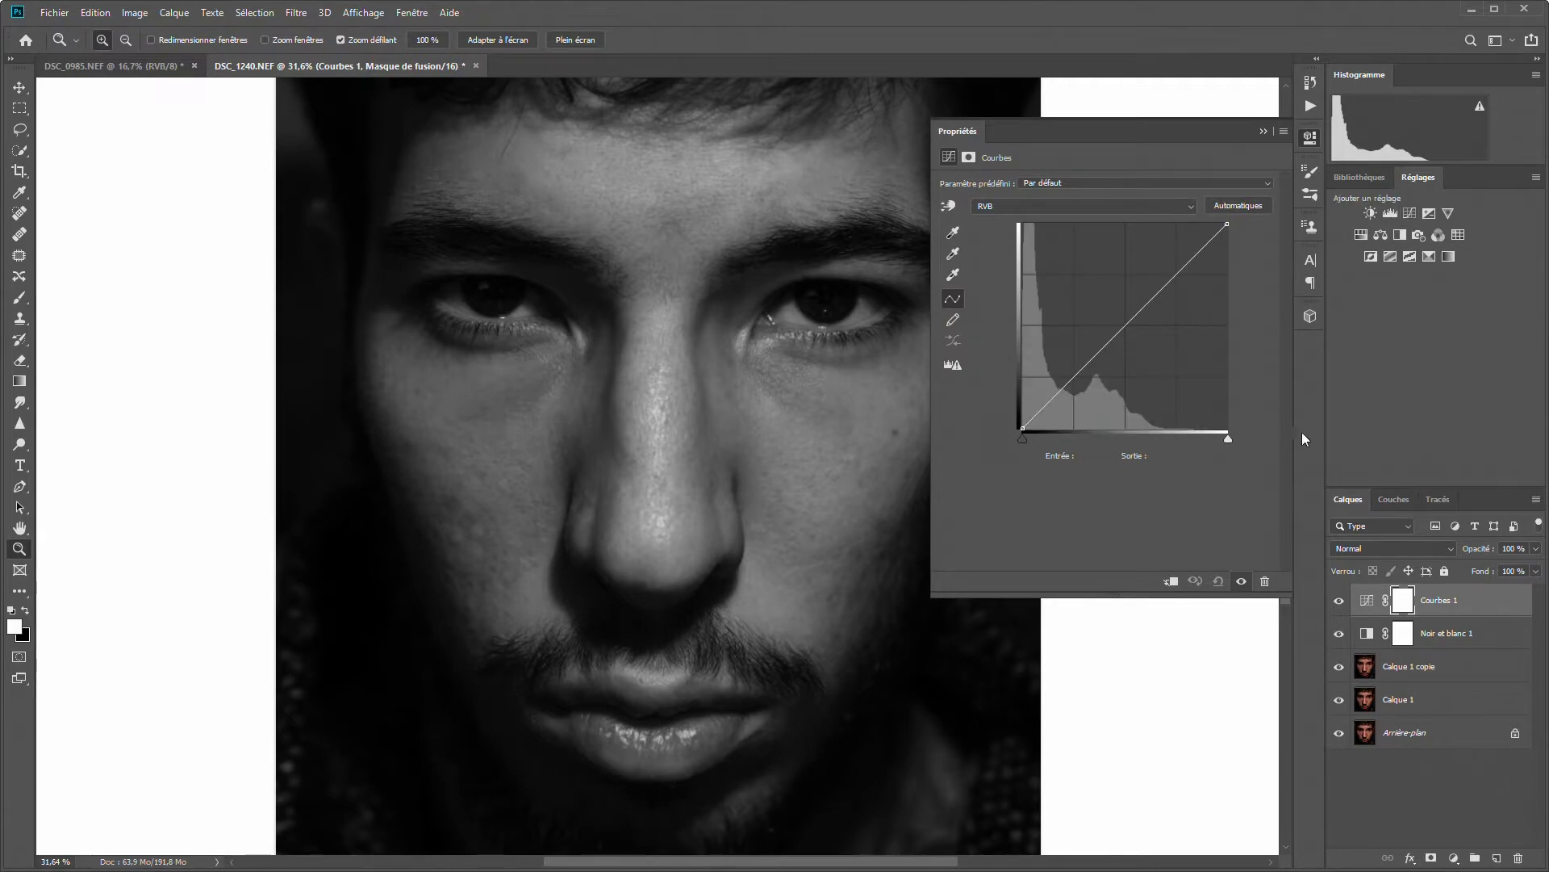
mouse_move(1092, 360)
left_mouse_down()
mouse_move(1094, 383)
mouse_move(1132, 362)
mouse_move(1102, 385)
left_mouse_up()
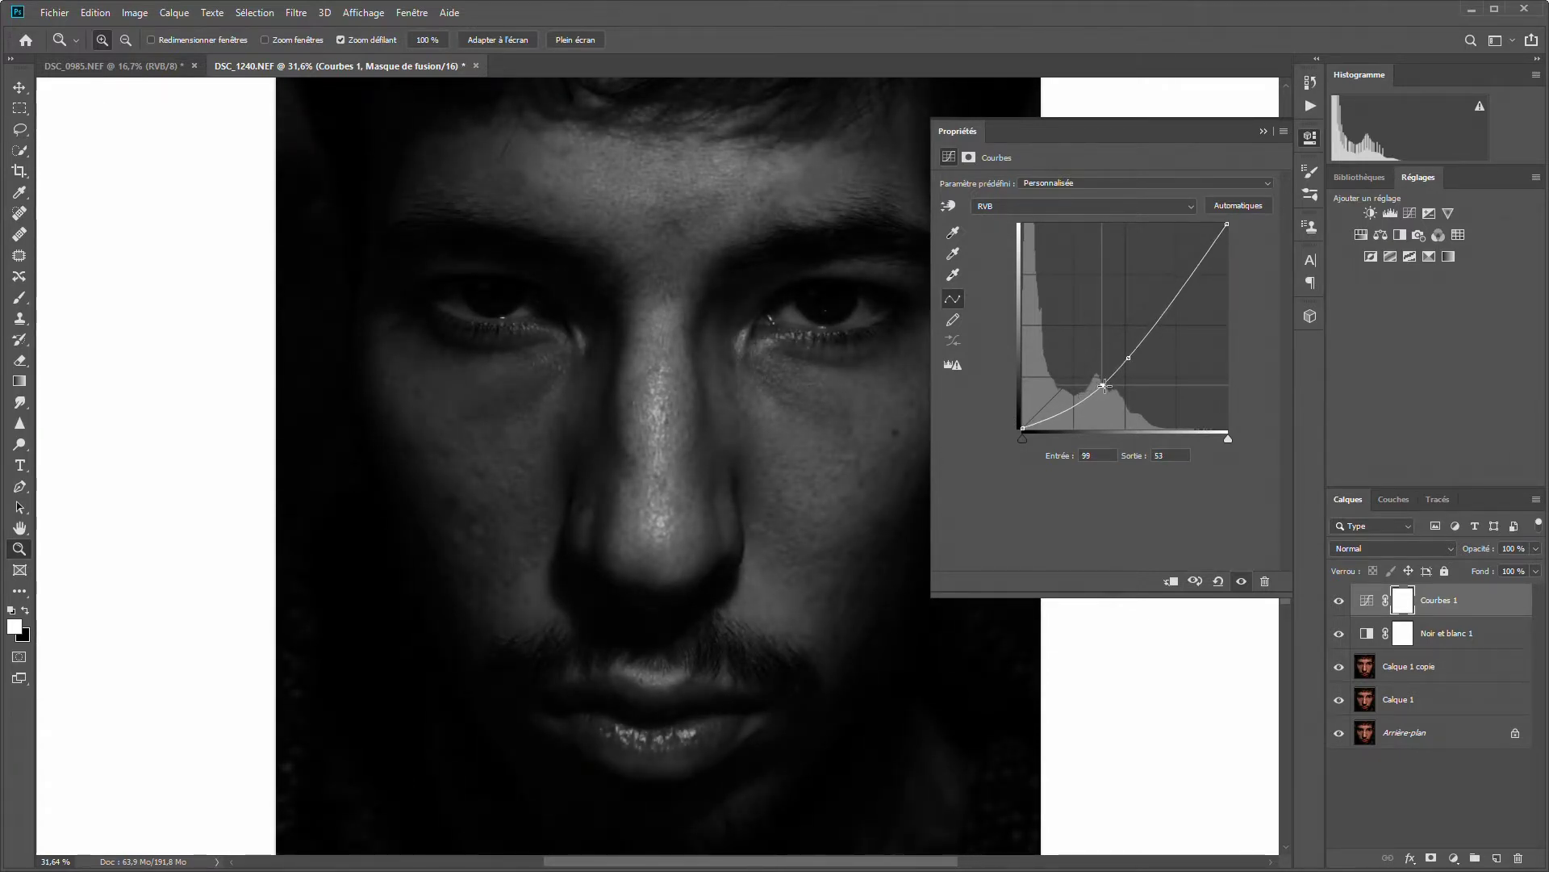
left_click_drag(1170, 302, 1156, 298)
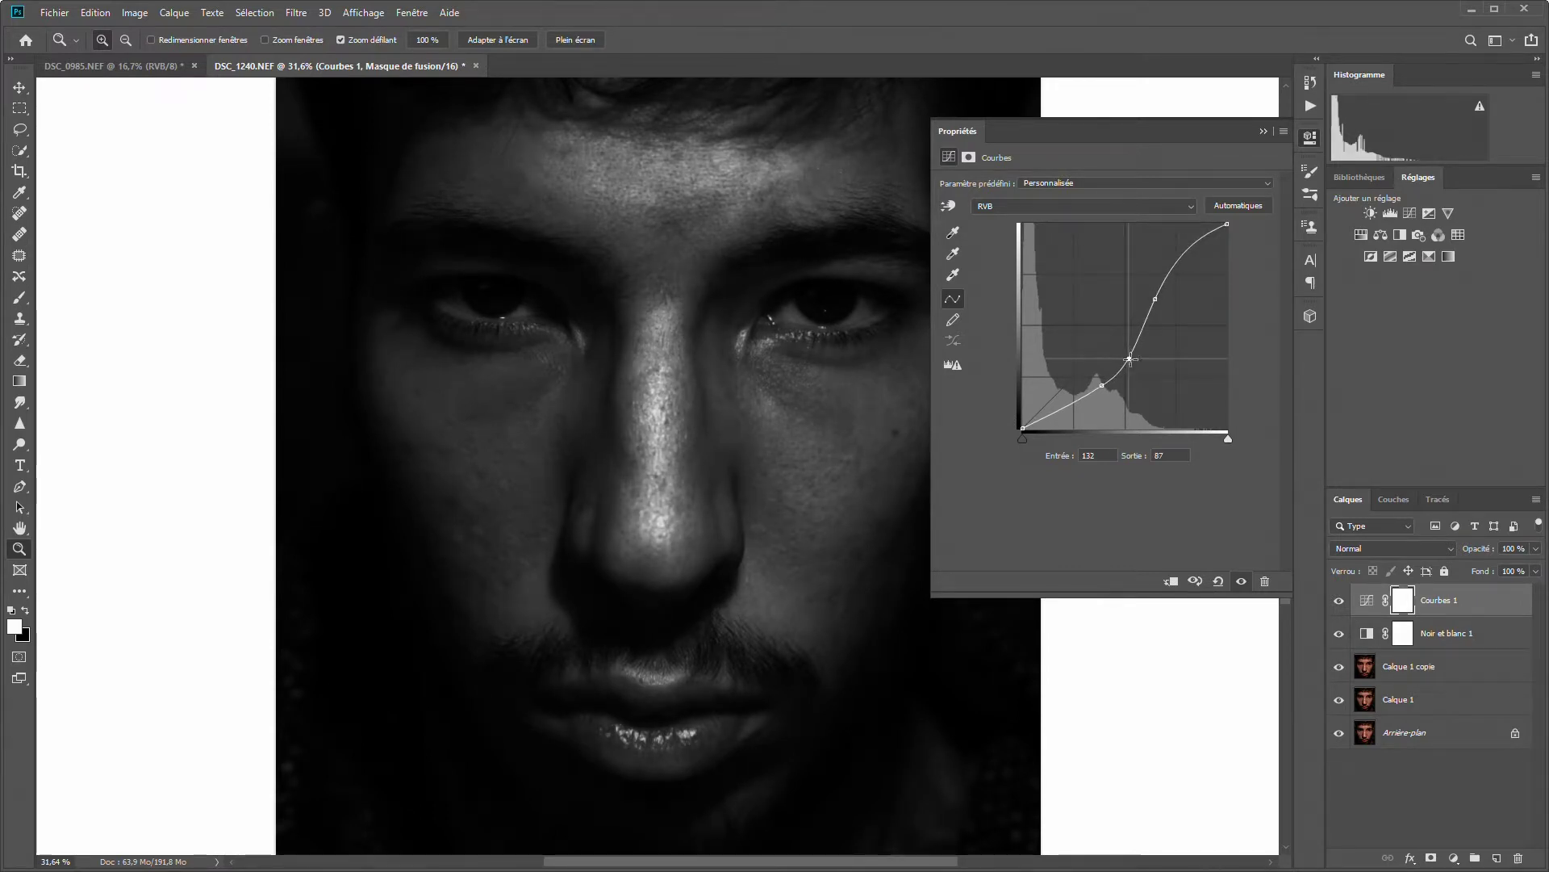
left_click_drag(1128, 353, 1128, 355)
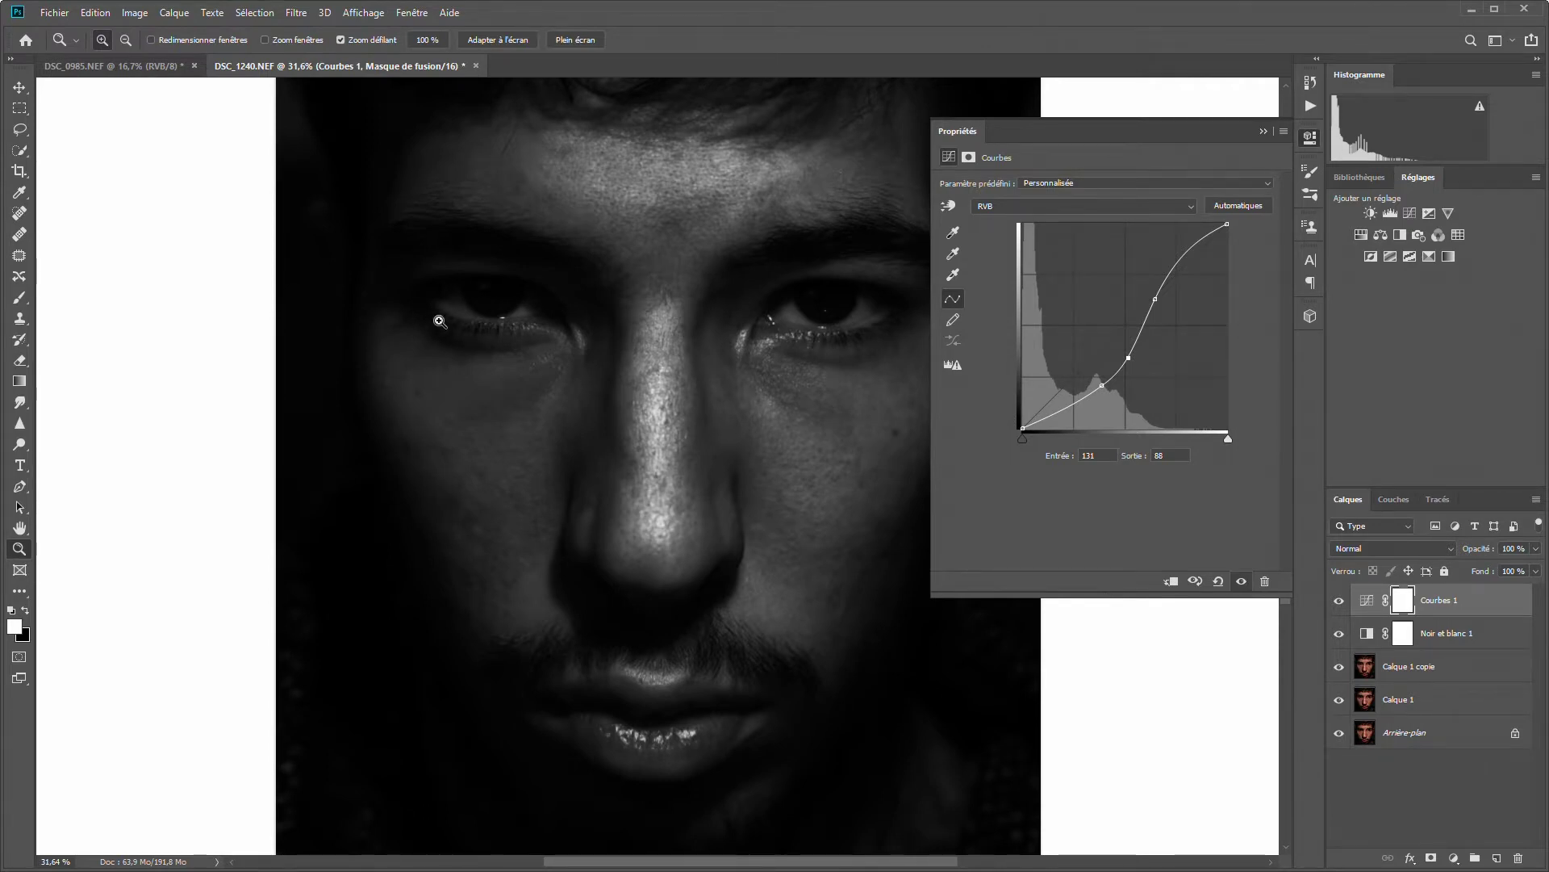
left_click(1262, 131)
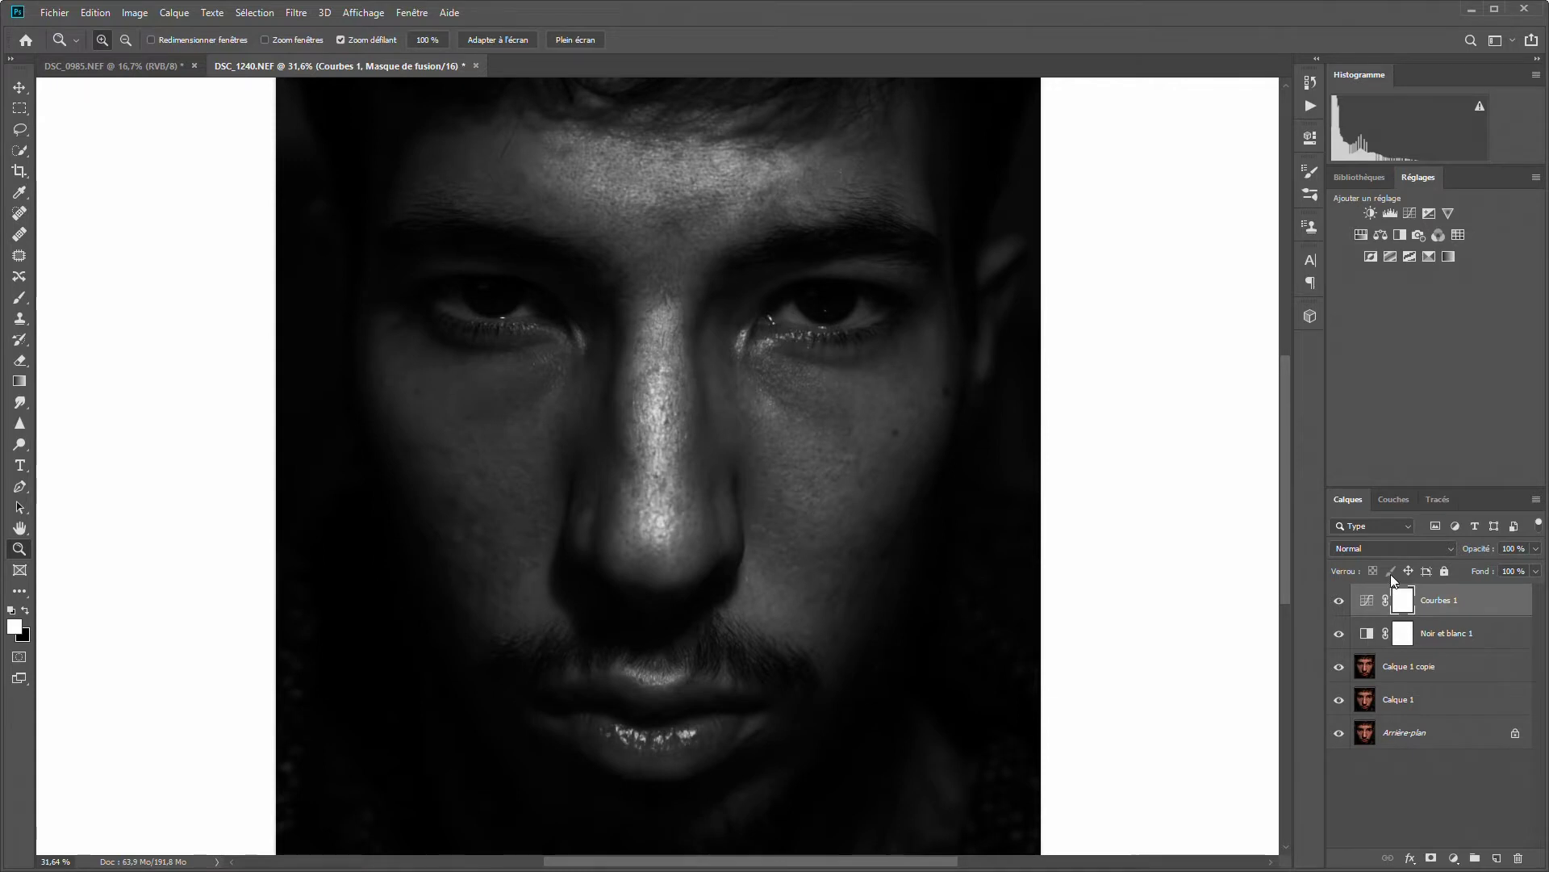
- Add a new top layer, delete the extra Calque 2, and rename Calque 3 'dodge and burn'
left_click(1498, 862)
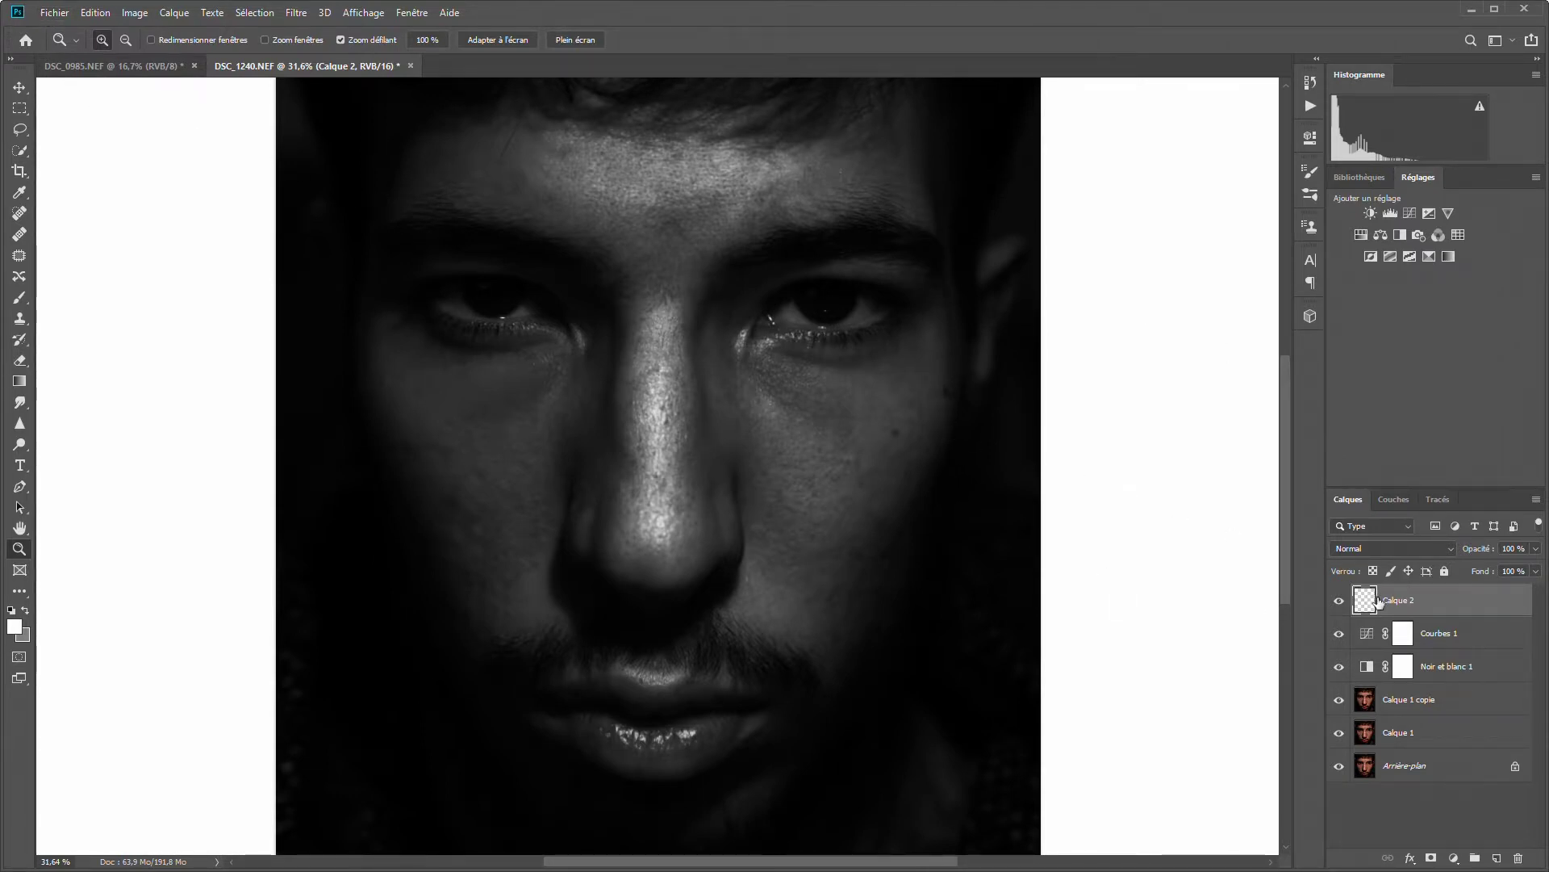
left_click(1499, 856)
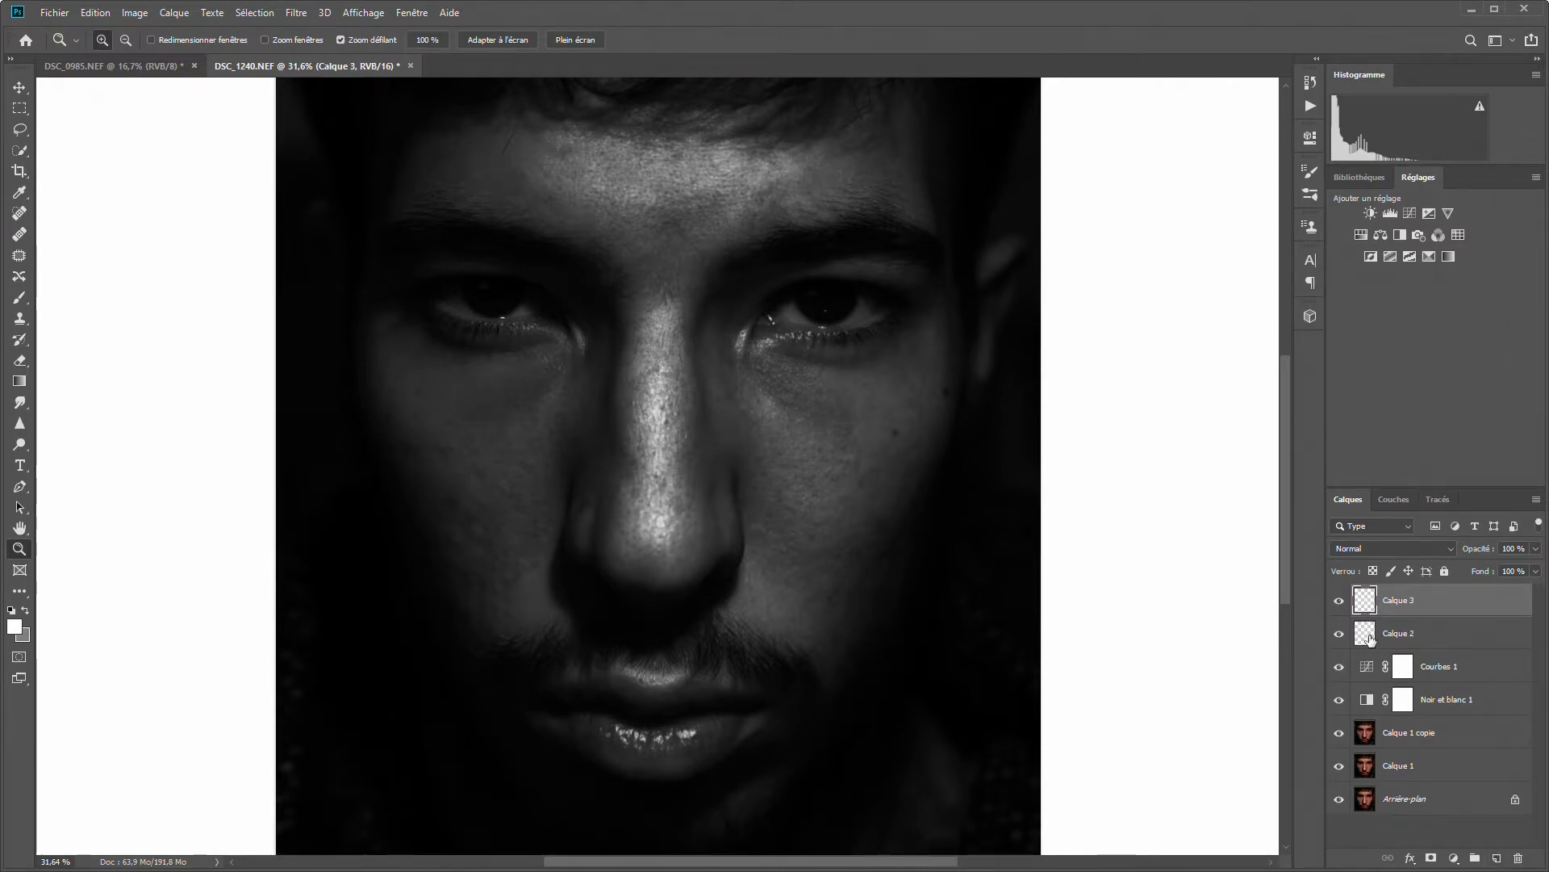
left_click_drag(1369, 640, 1518, 858)
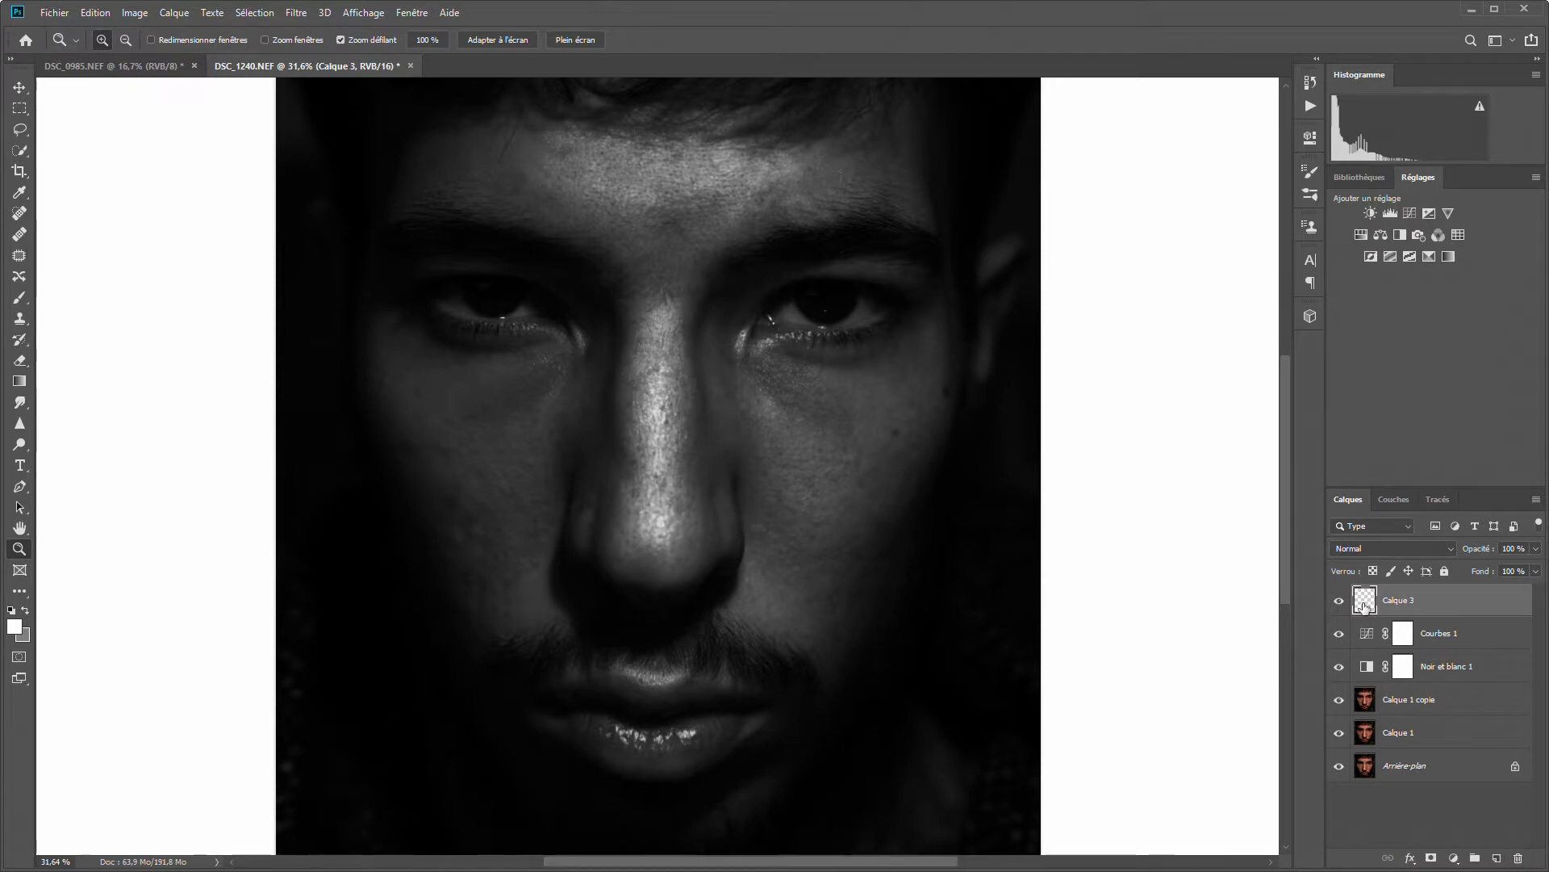
double_click(1412, 600)
key("BackSpace")
type("dodge and bur")
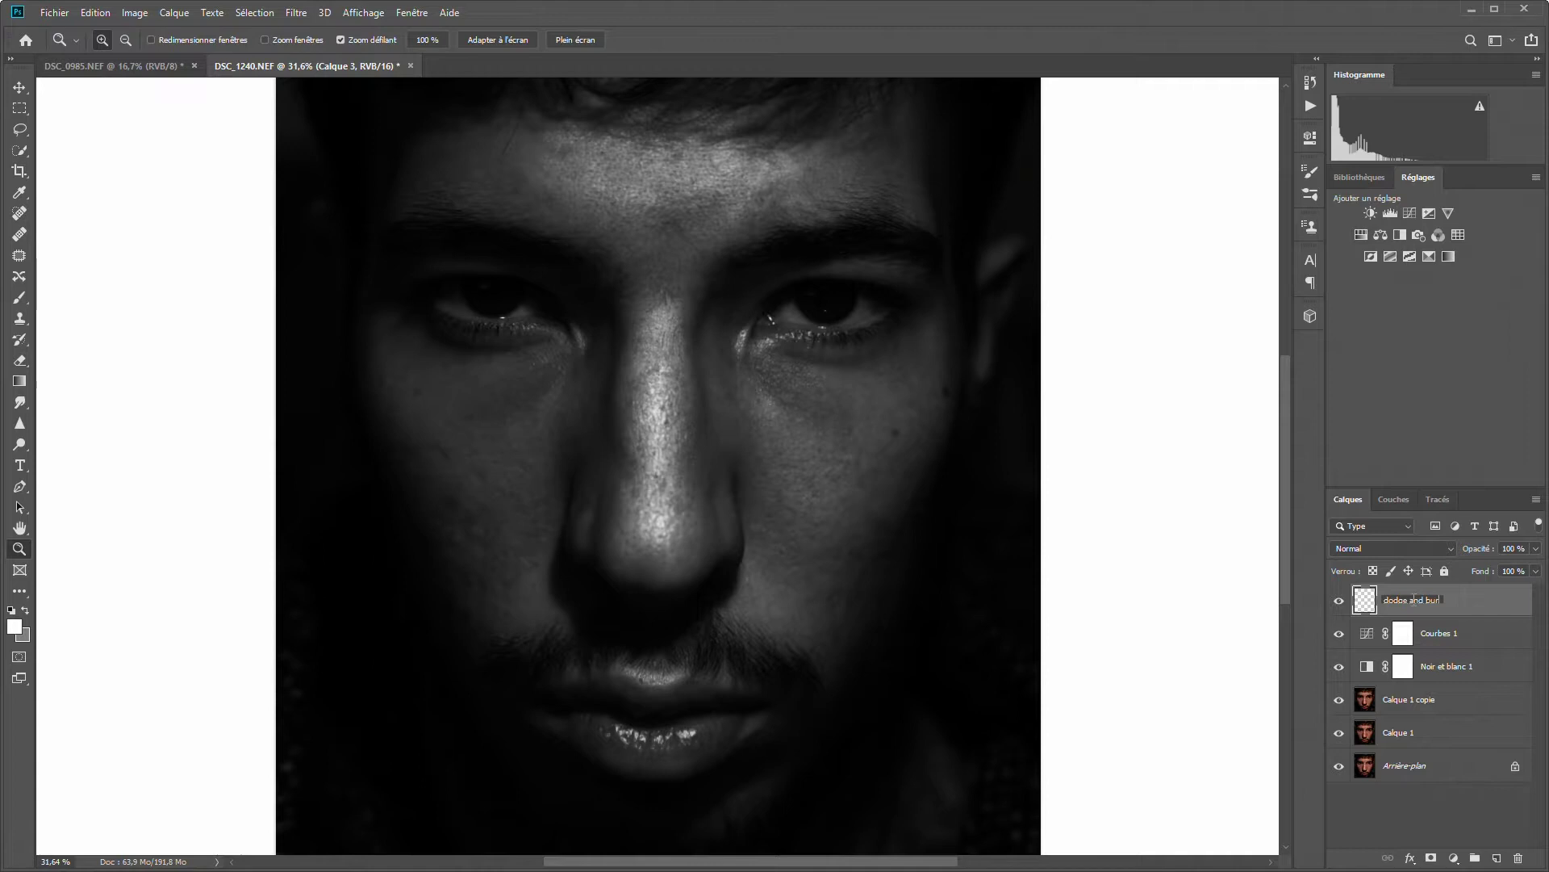
type("n")
key("Return")
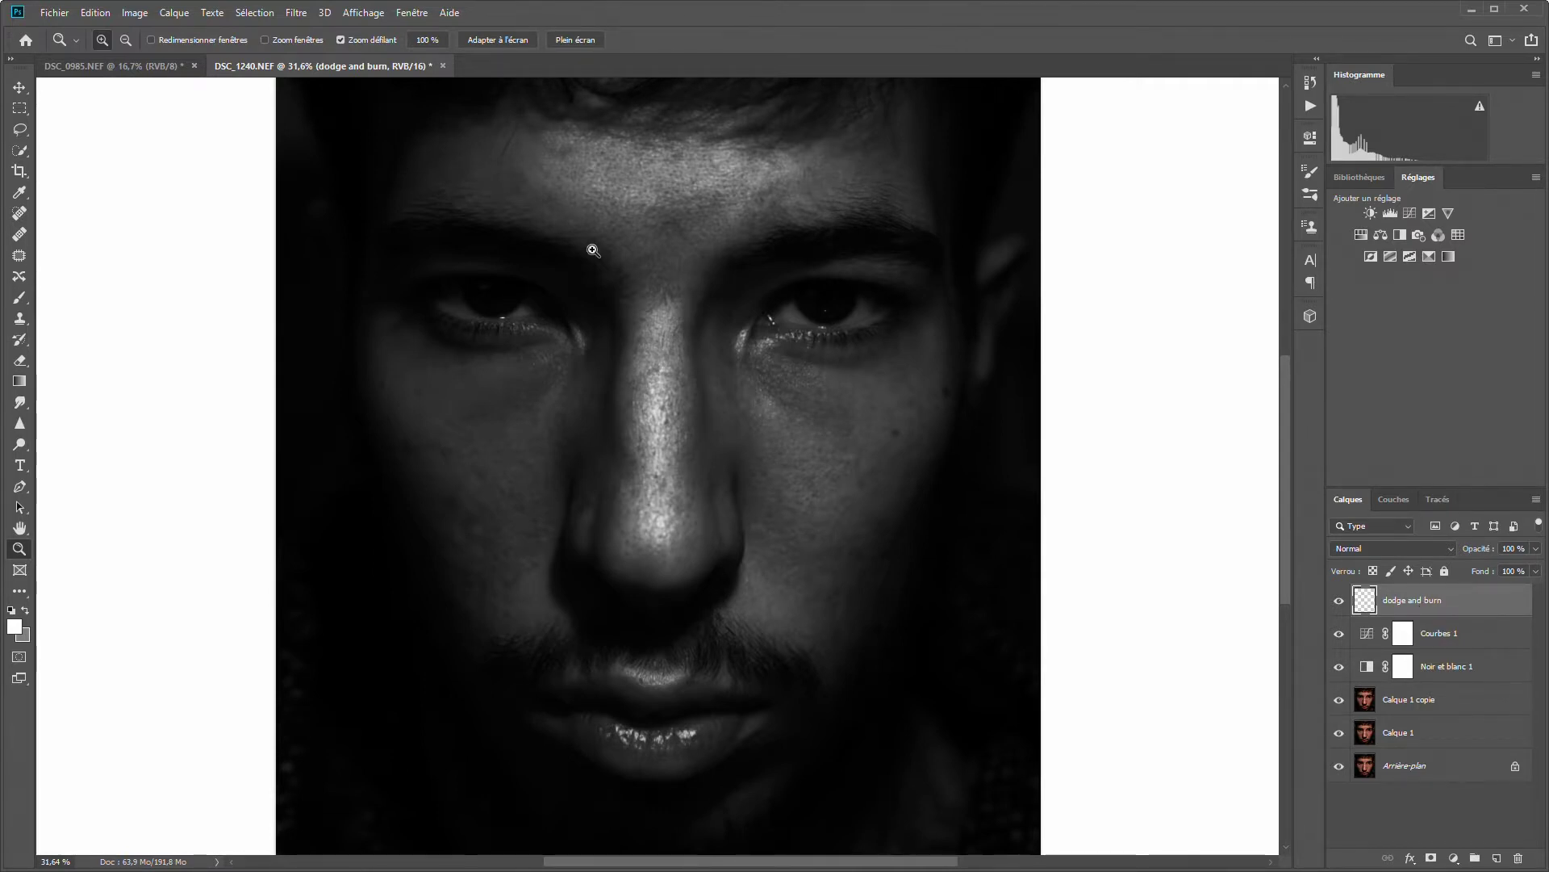
- Fill the dodge and burn layer with 50% gray, blend it as Lumière tamisée, and set a 379 brush
left_click(95, 12)
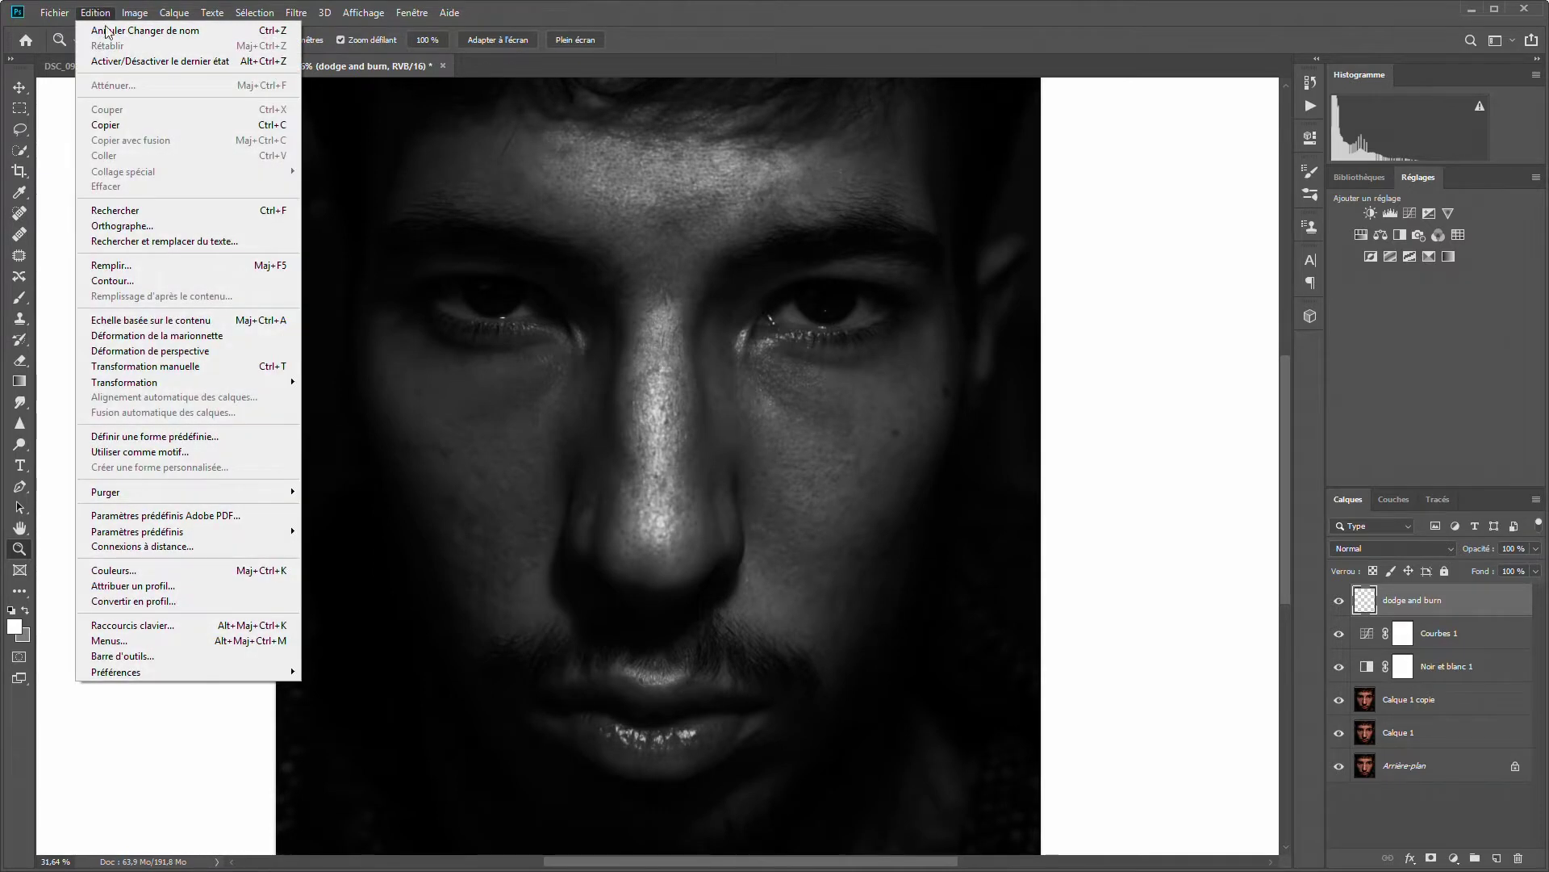
left_click(173, 264)
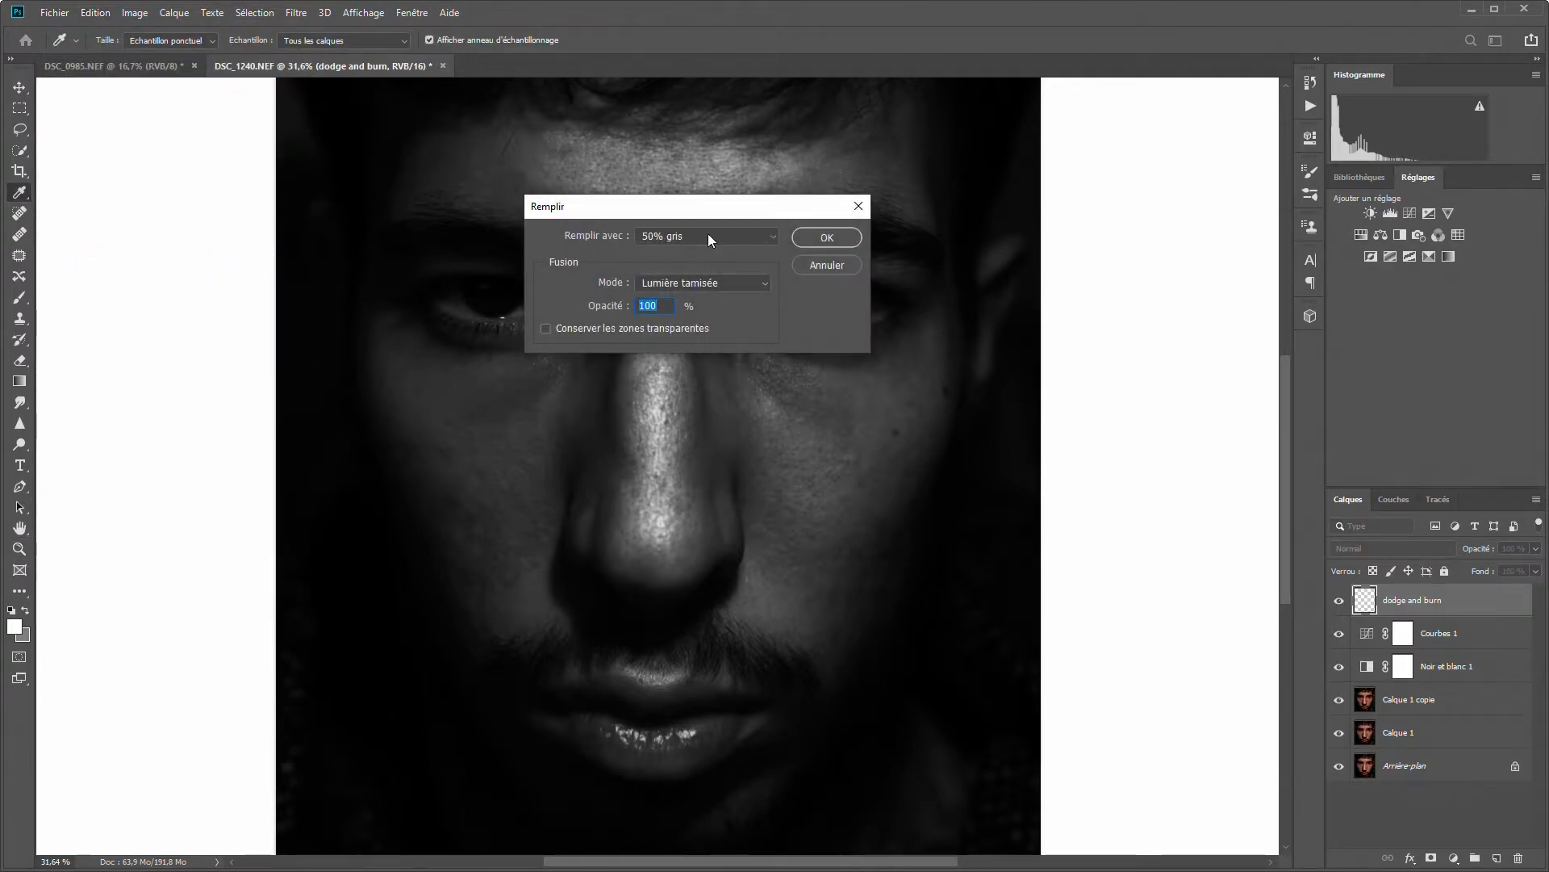
left_click(827, 237)
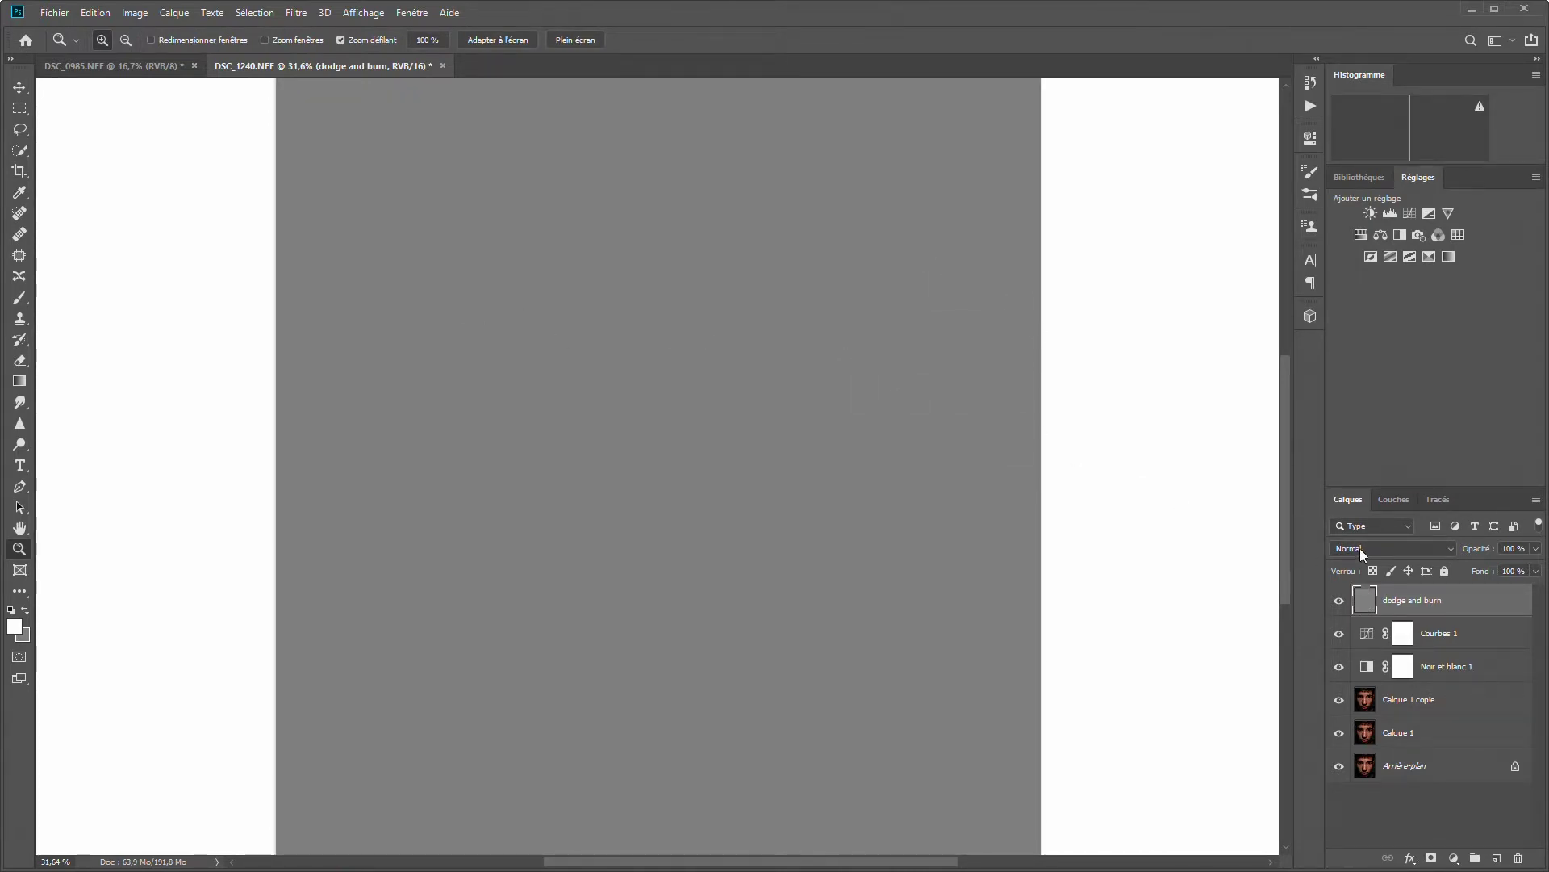
left_click(1426, 552)
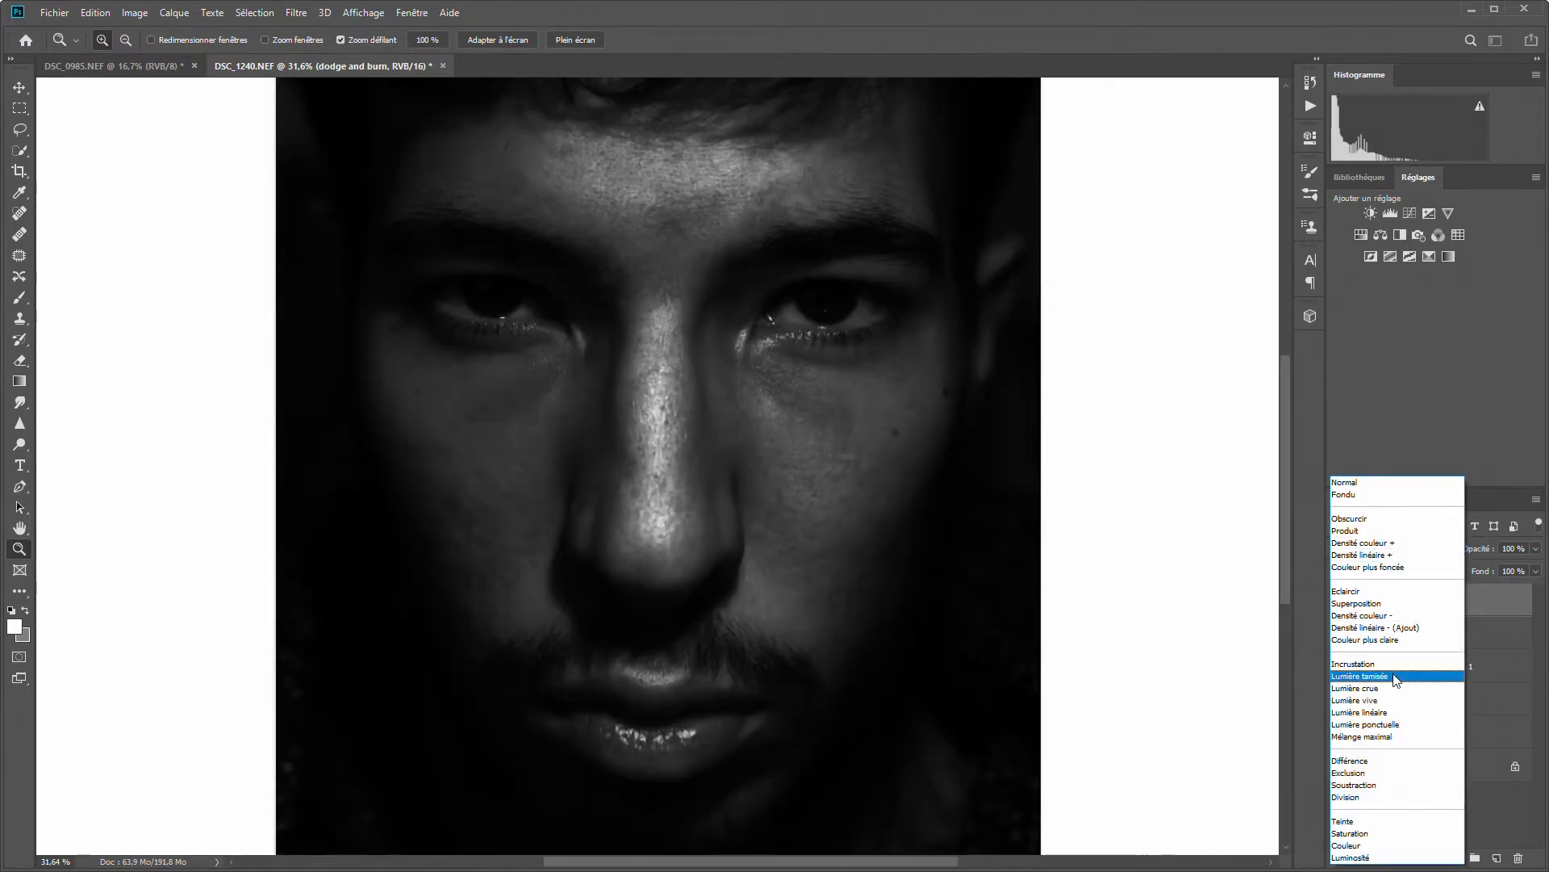
left_click(1396, 676)
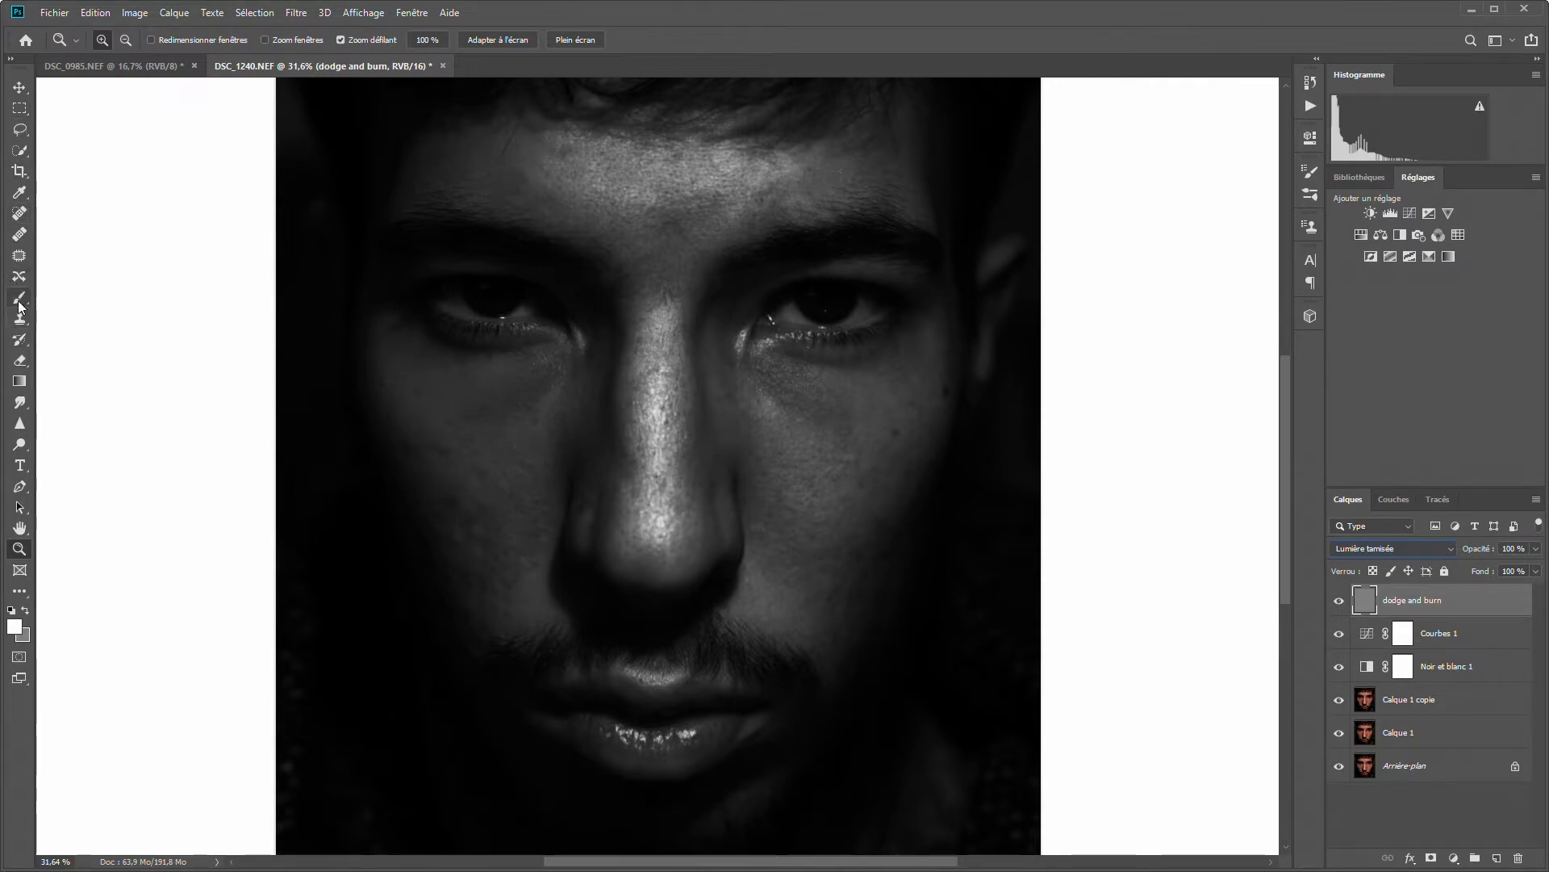
left_click(19, 300)
left_click_drag(758, 419, 804, 419)
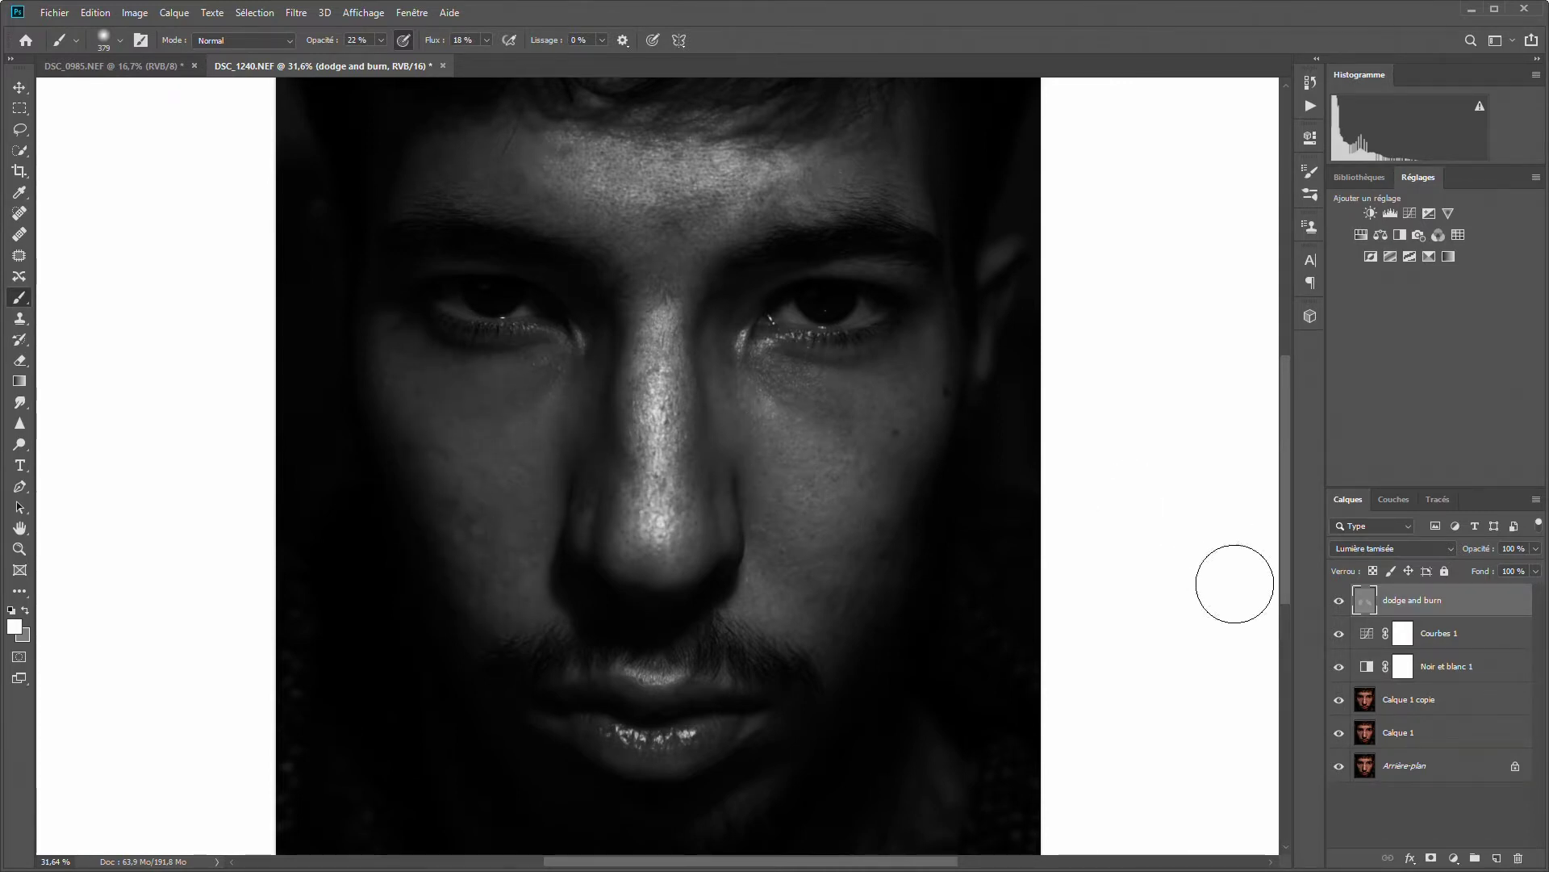
- Toggle the dodge and burn layer's visibility to compare, then set its blend mode to Normal
left_click(1339, 601)
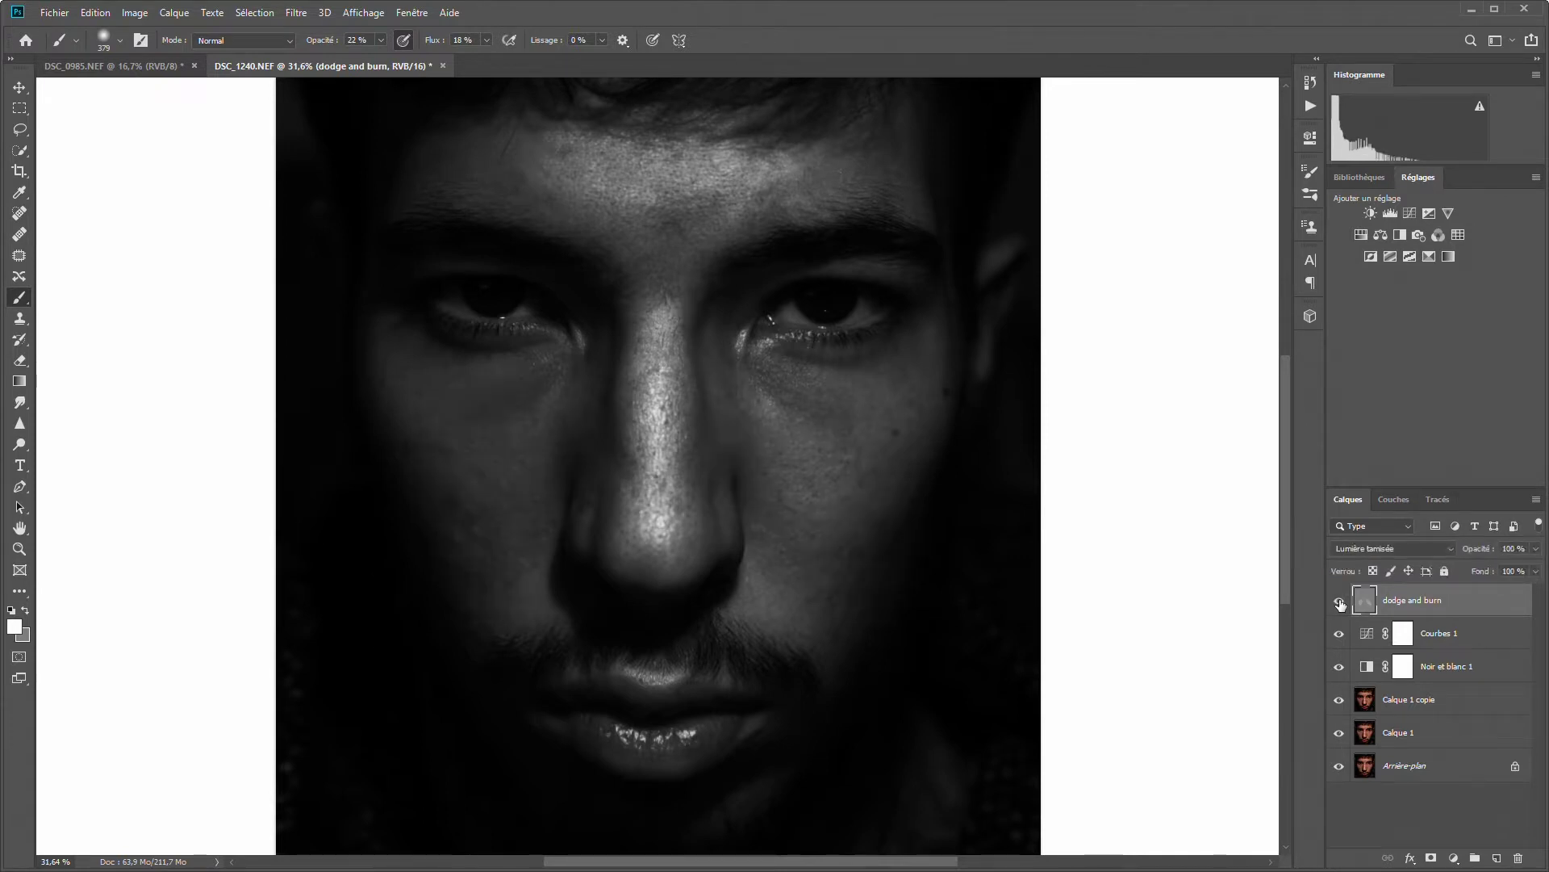
left_click(1339, 602)
left_click(1338, 601)
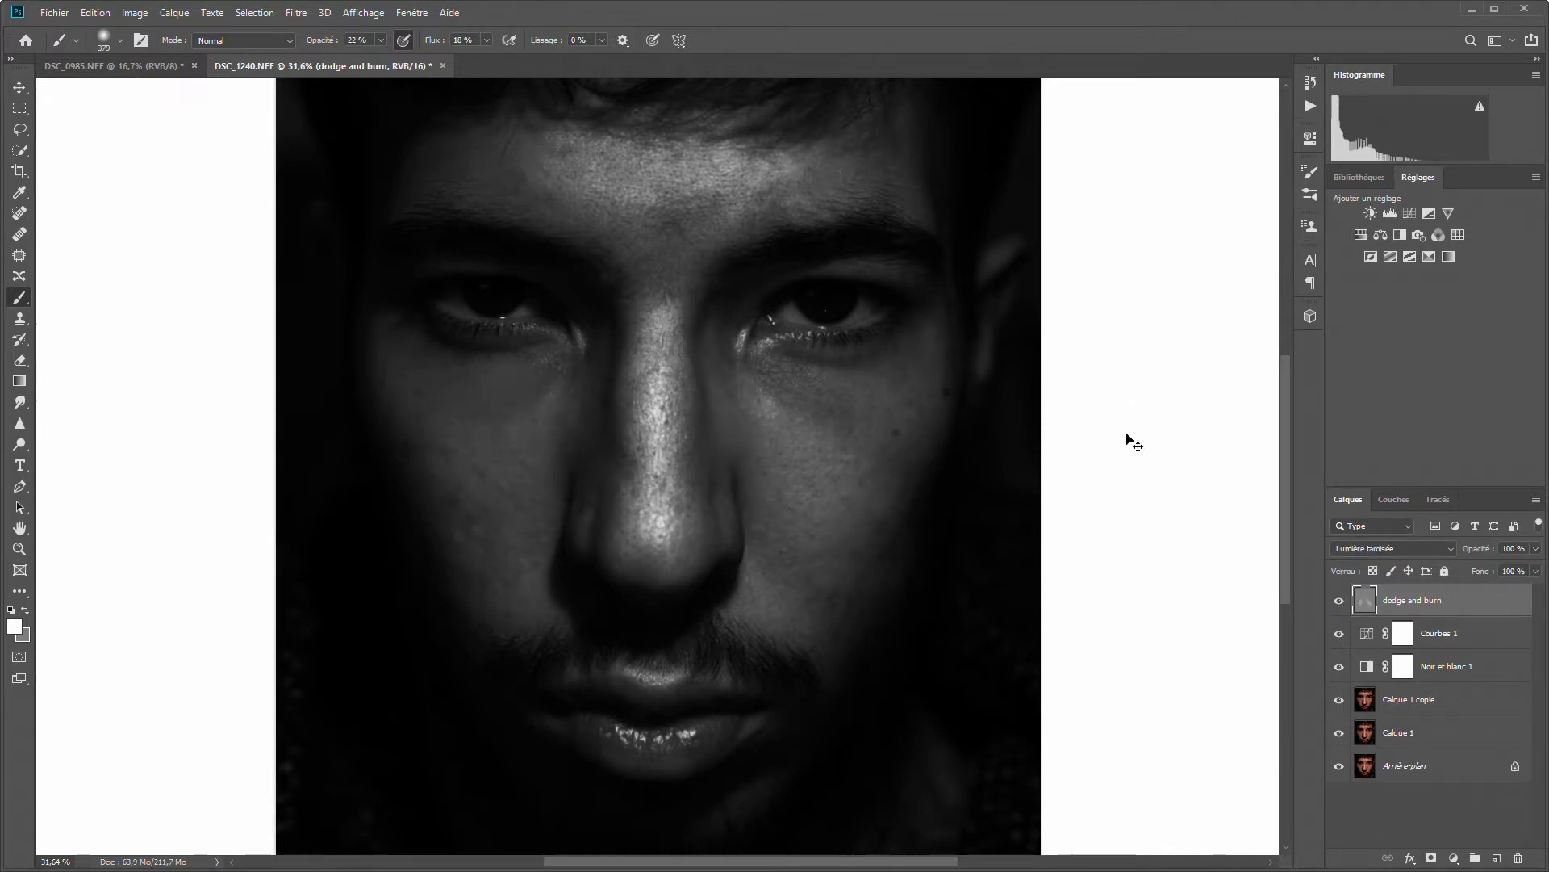
key("shift+alt+n")
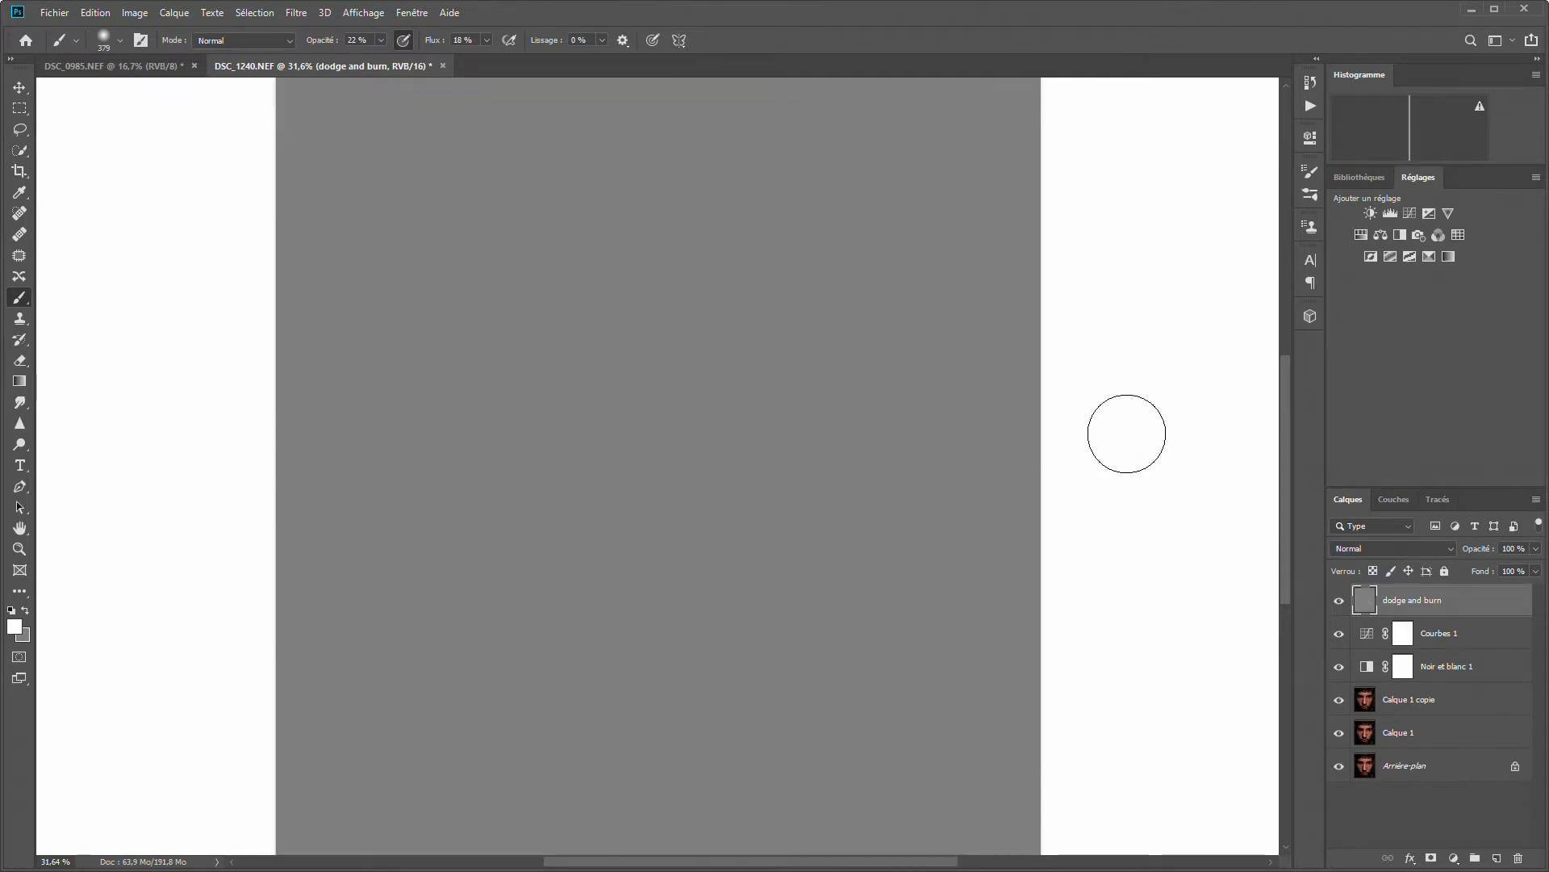
- Restore Lumière tamisée blending, shrink the brush to 189, and lighten beneath both eyes
left_click(1439, 551)
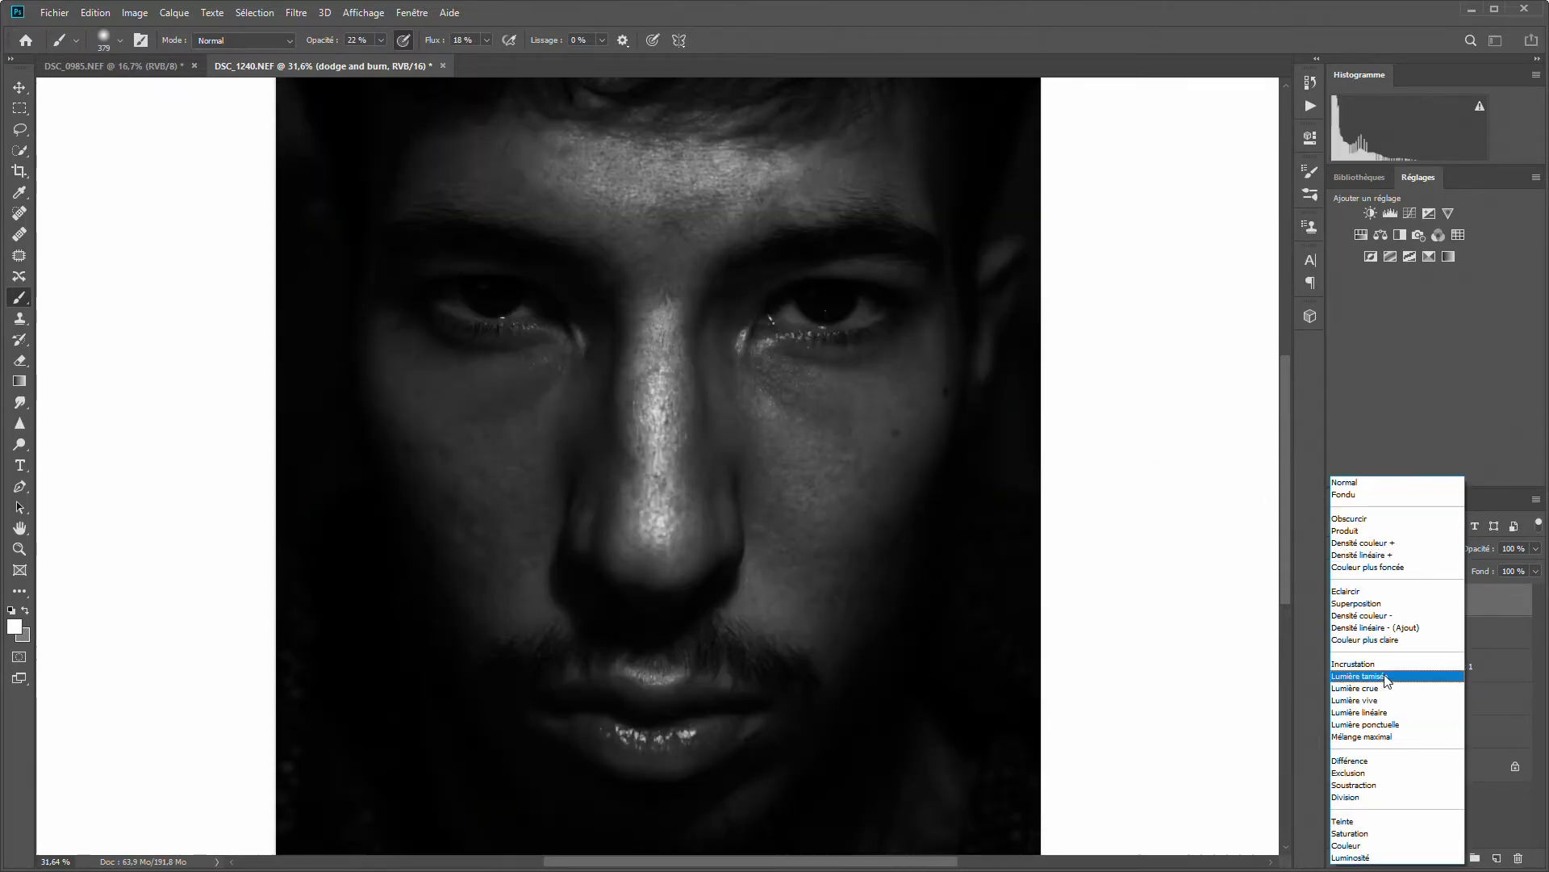
left_click(1385, 676)
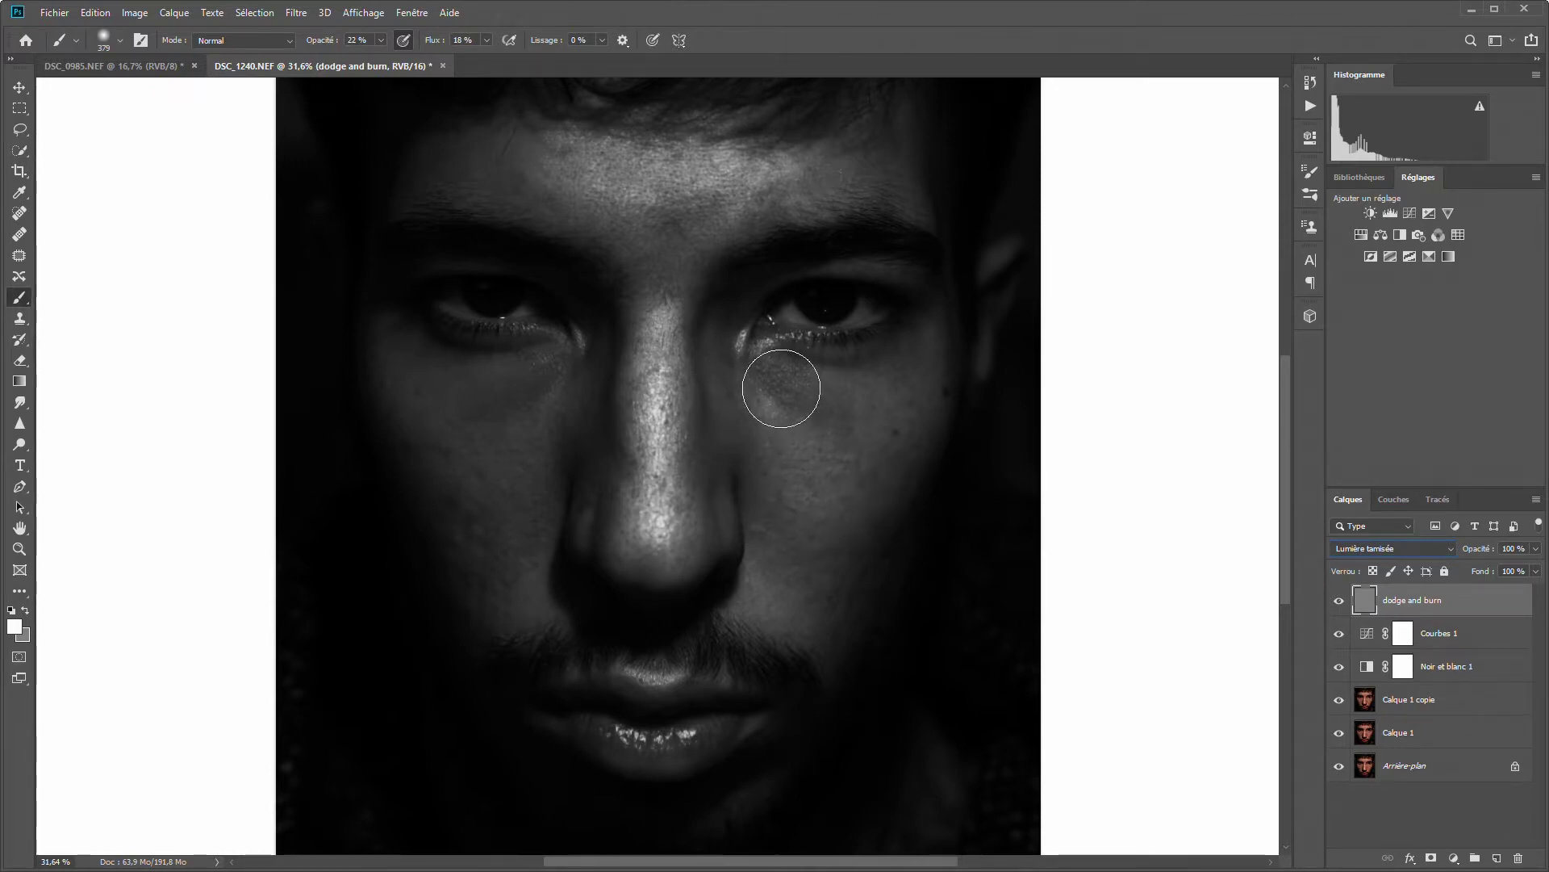
right_click(779, 388, "alt")
left_click_drag(767, 385, 812, 407)
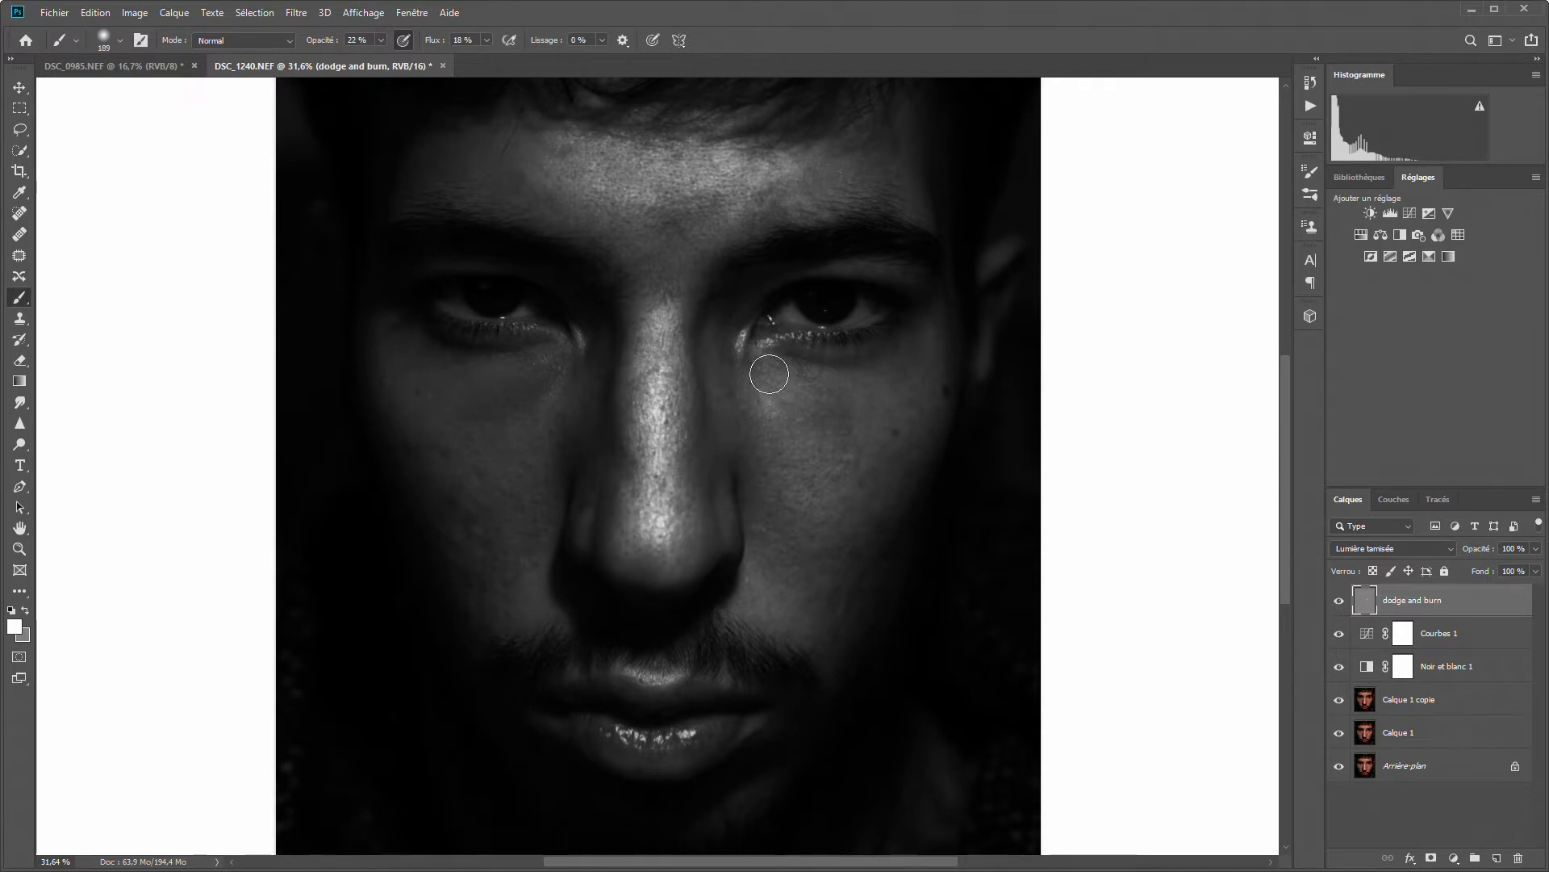
left_click_drag(536, 366, 543, 379)
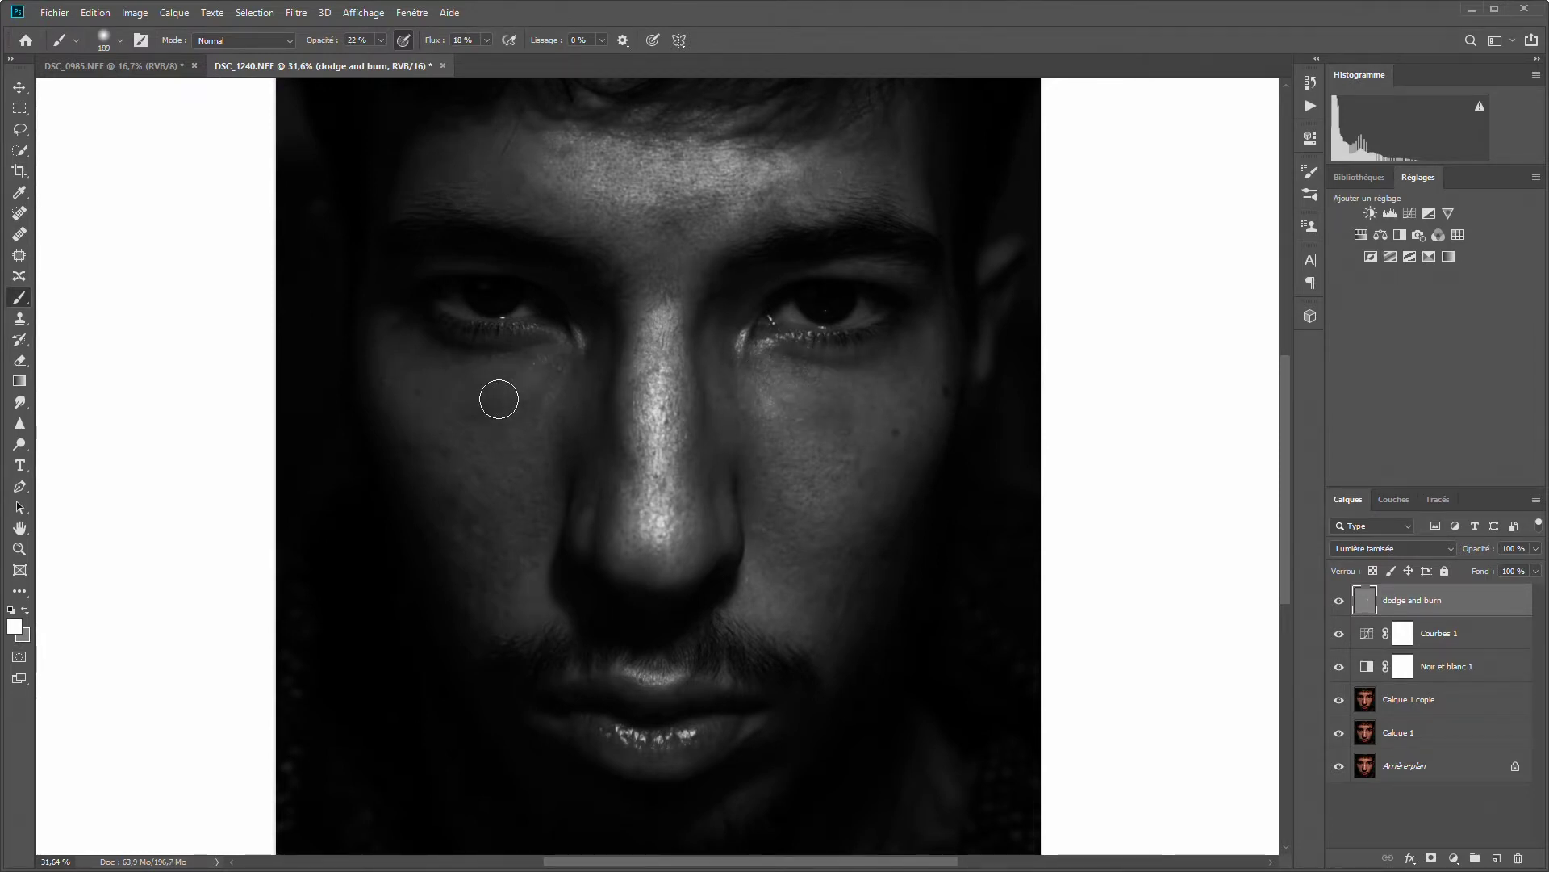
left_click_drag(543, 373, 554, 363)
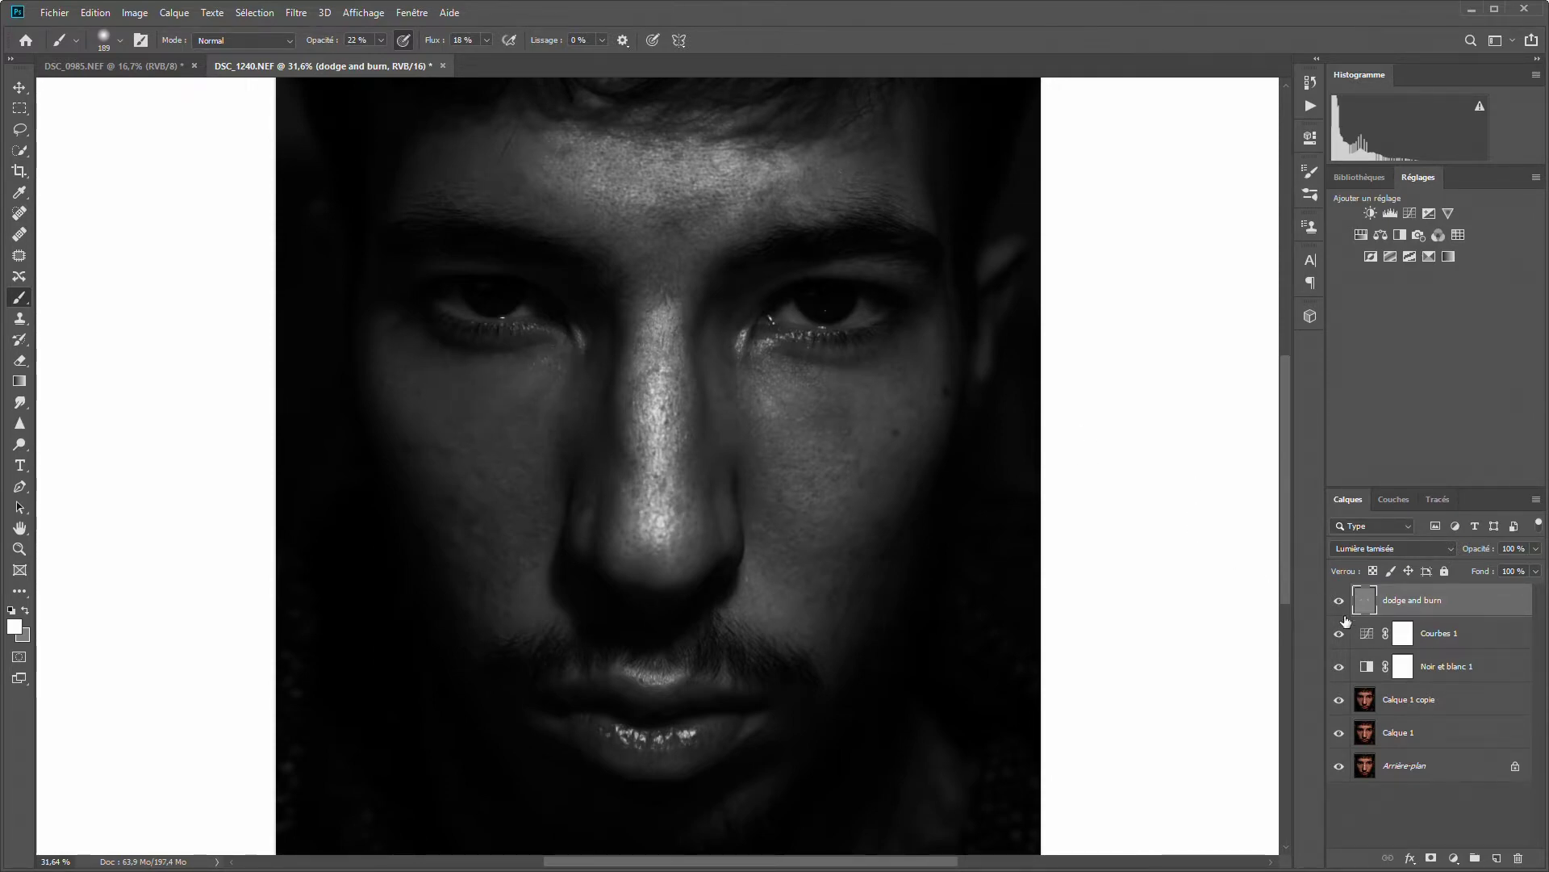
- Compare the dodge and burn layer on and off, then brighten the cheek under the right eye
left_click(1340, 601)
left_click(1339, 602)
left_click(1339, 601)
left_click_drag(771, 369, 827, 403)
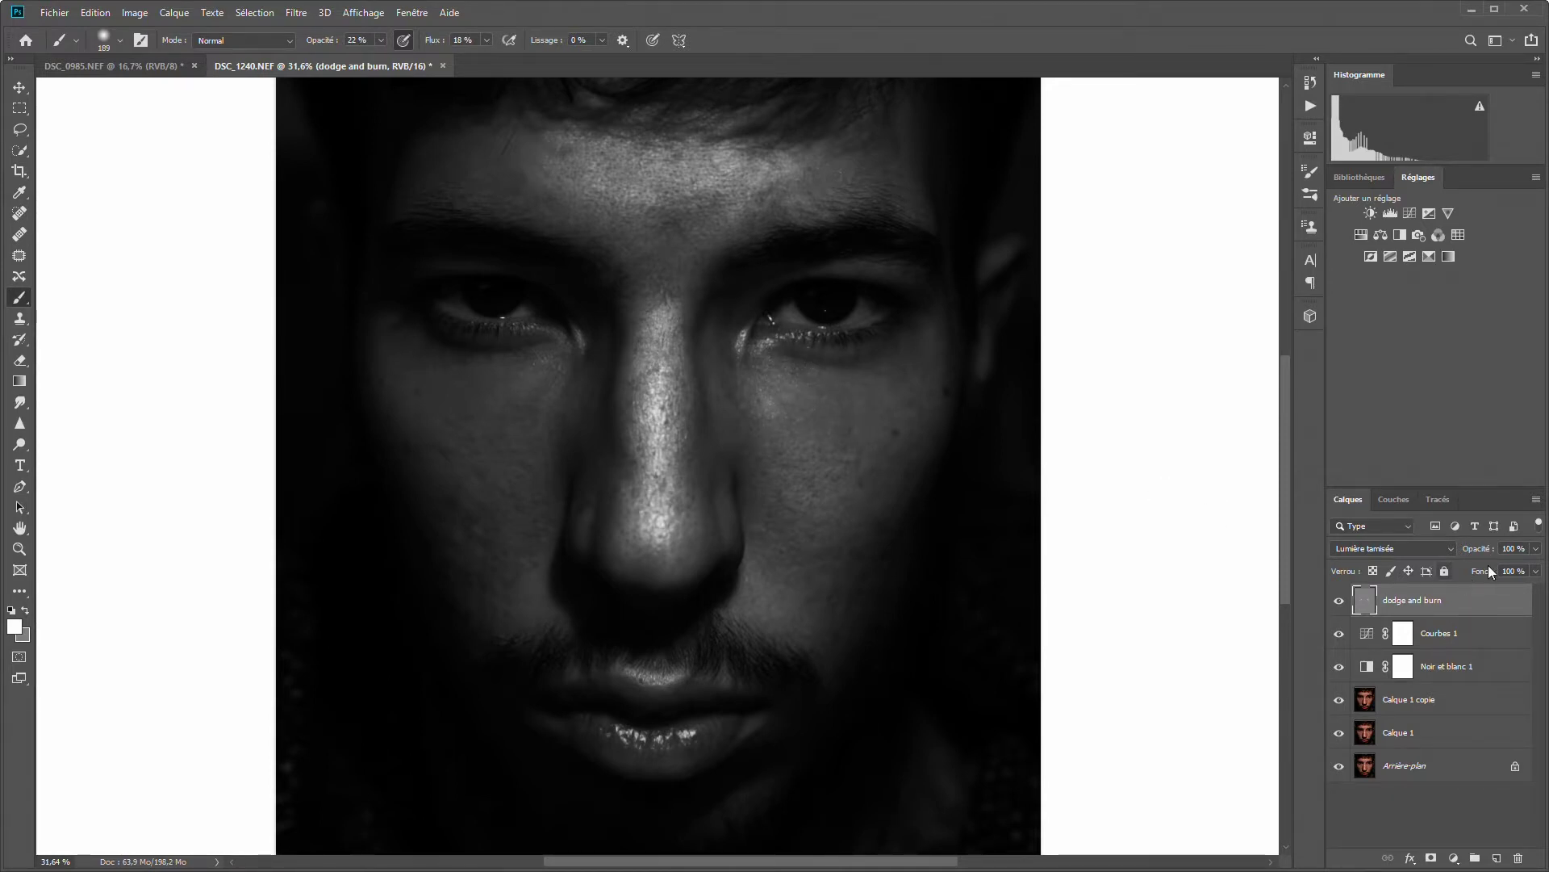
- Lower the dodge and burn layer to 37% opacity and compare it hidden and shown
left_click(1537, 551)
left_click_drag(1505, 567, 1497, 567)
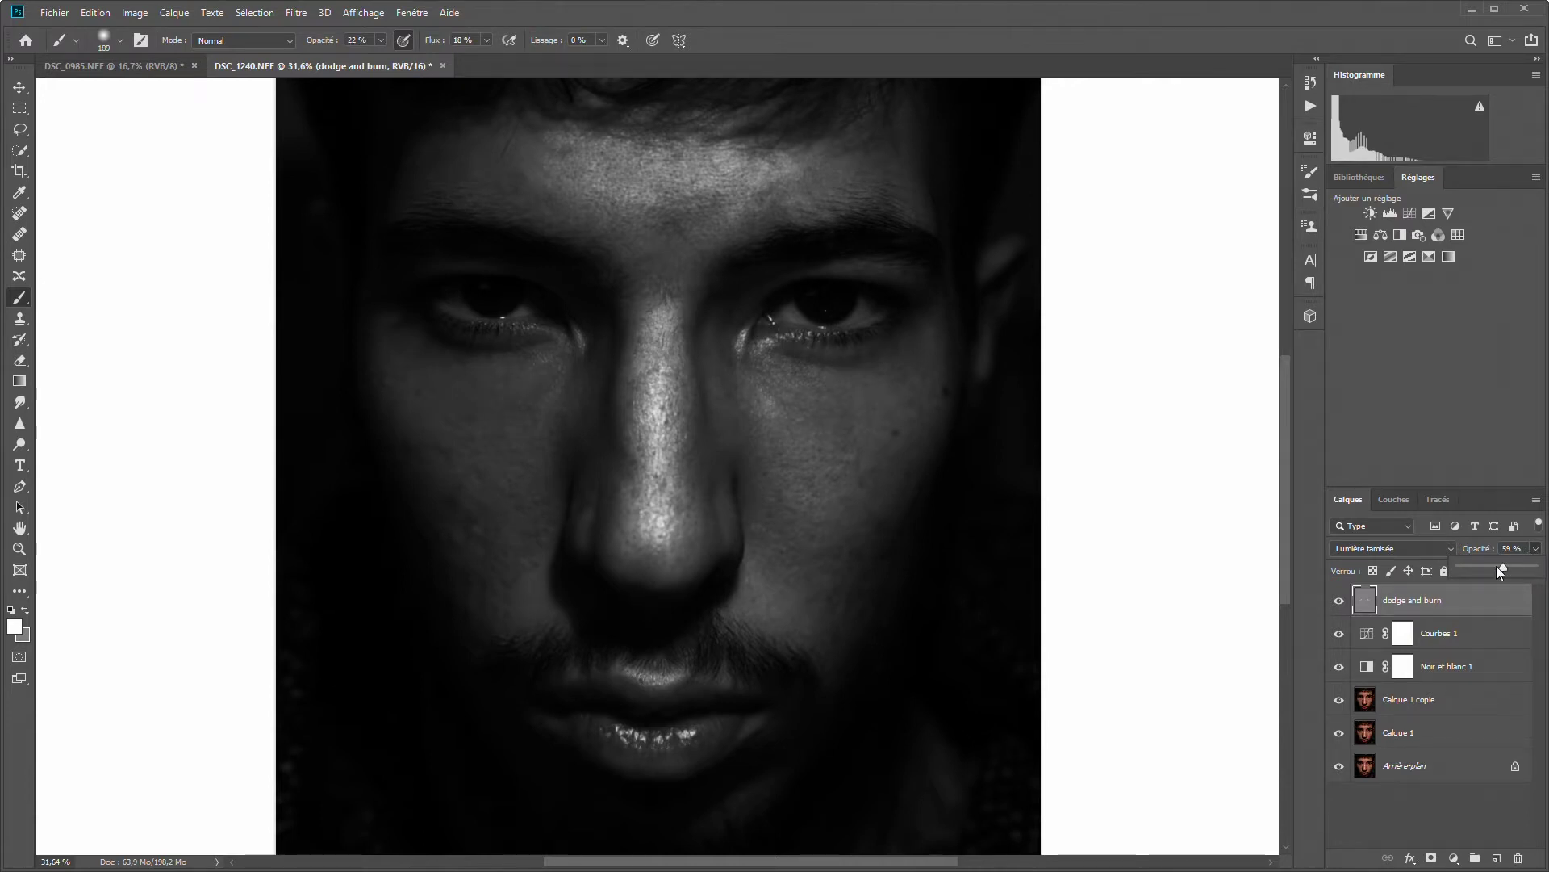
left_click(1339, 600)
left_click(1340, 601)
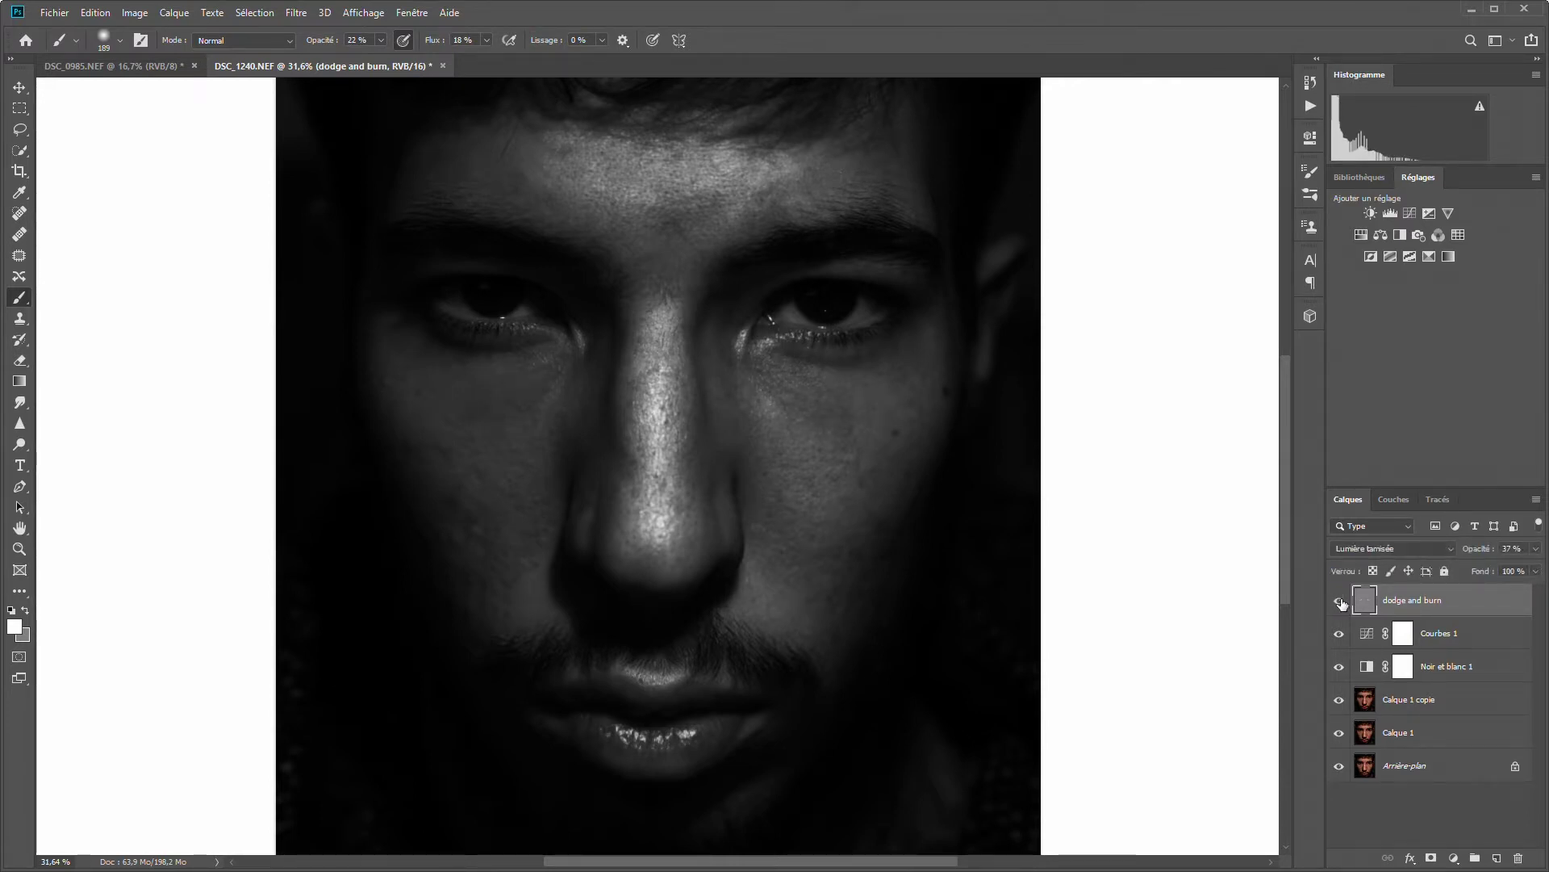
left_click(1339, 600)
left_click(1339, 600)
left_click(1340, 601)
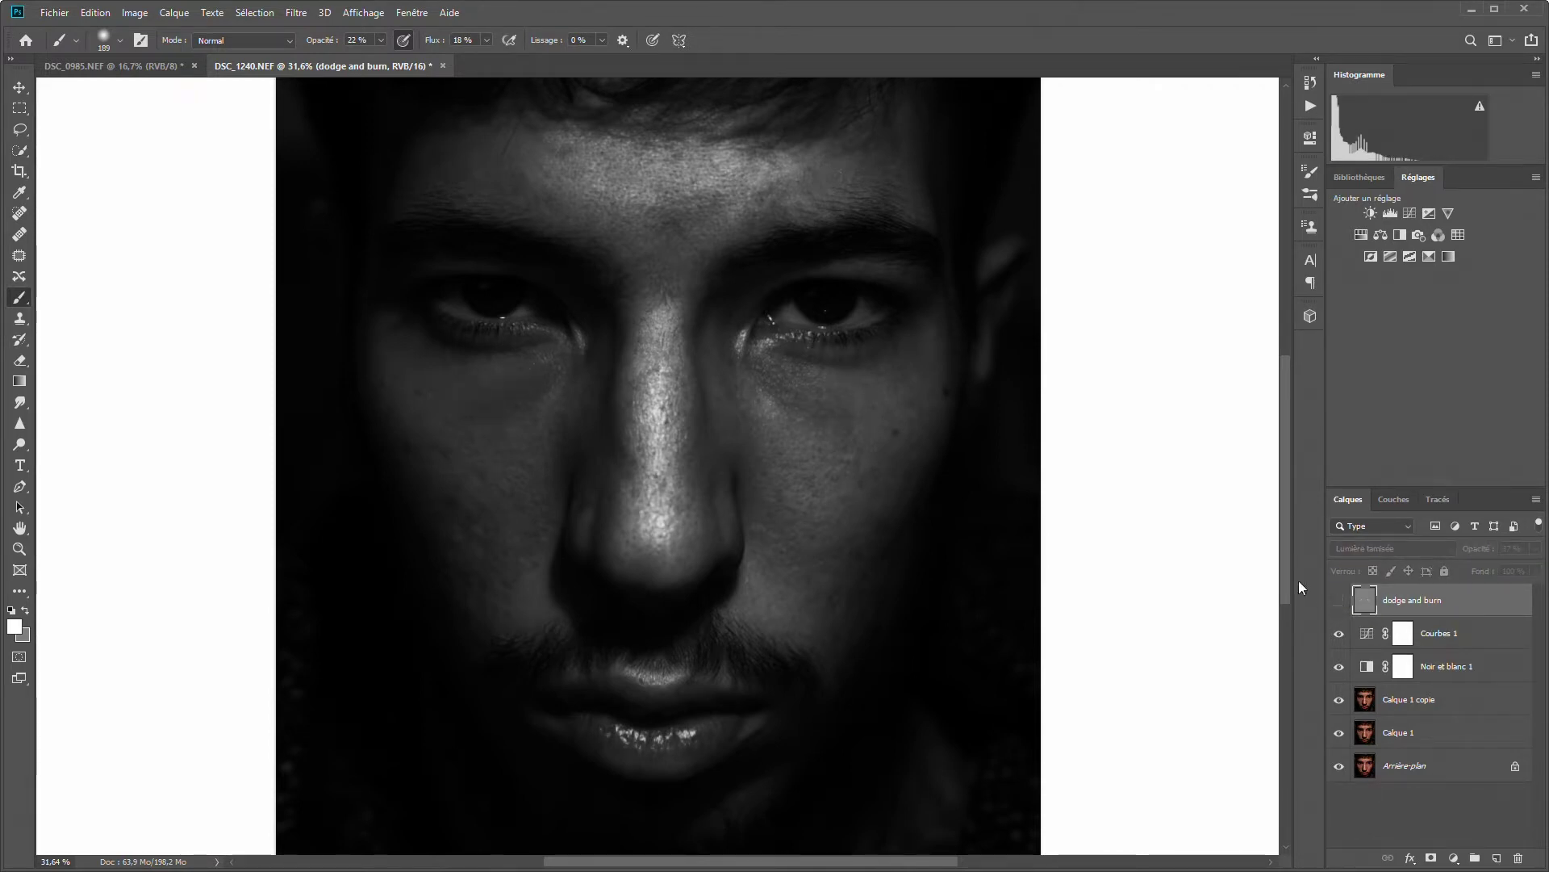
left_click(1339, 601)
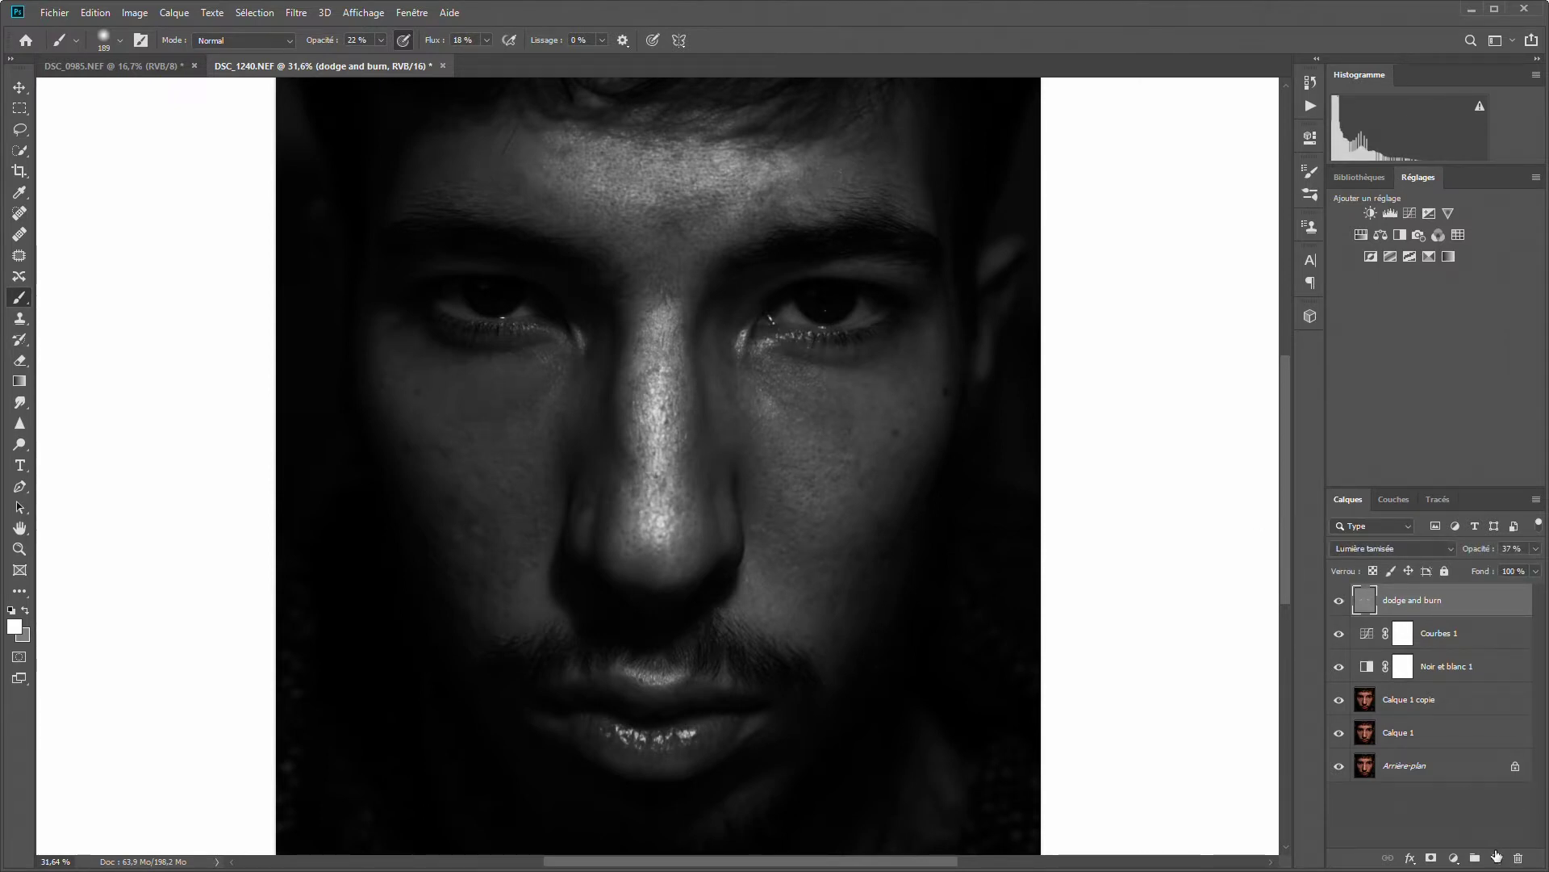
- Add Calque 2 above dodge and burn, fill it with 50% gray, and blend it as Lumière tamisée
left_click(1497, 857)
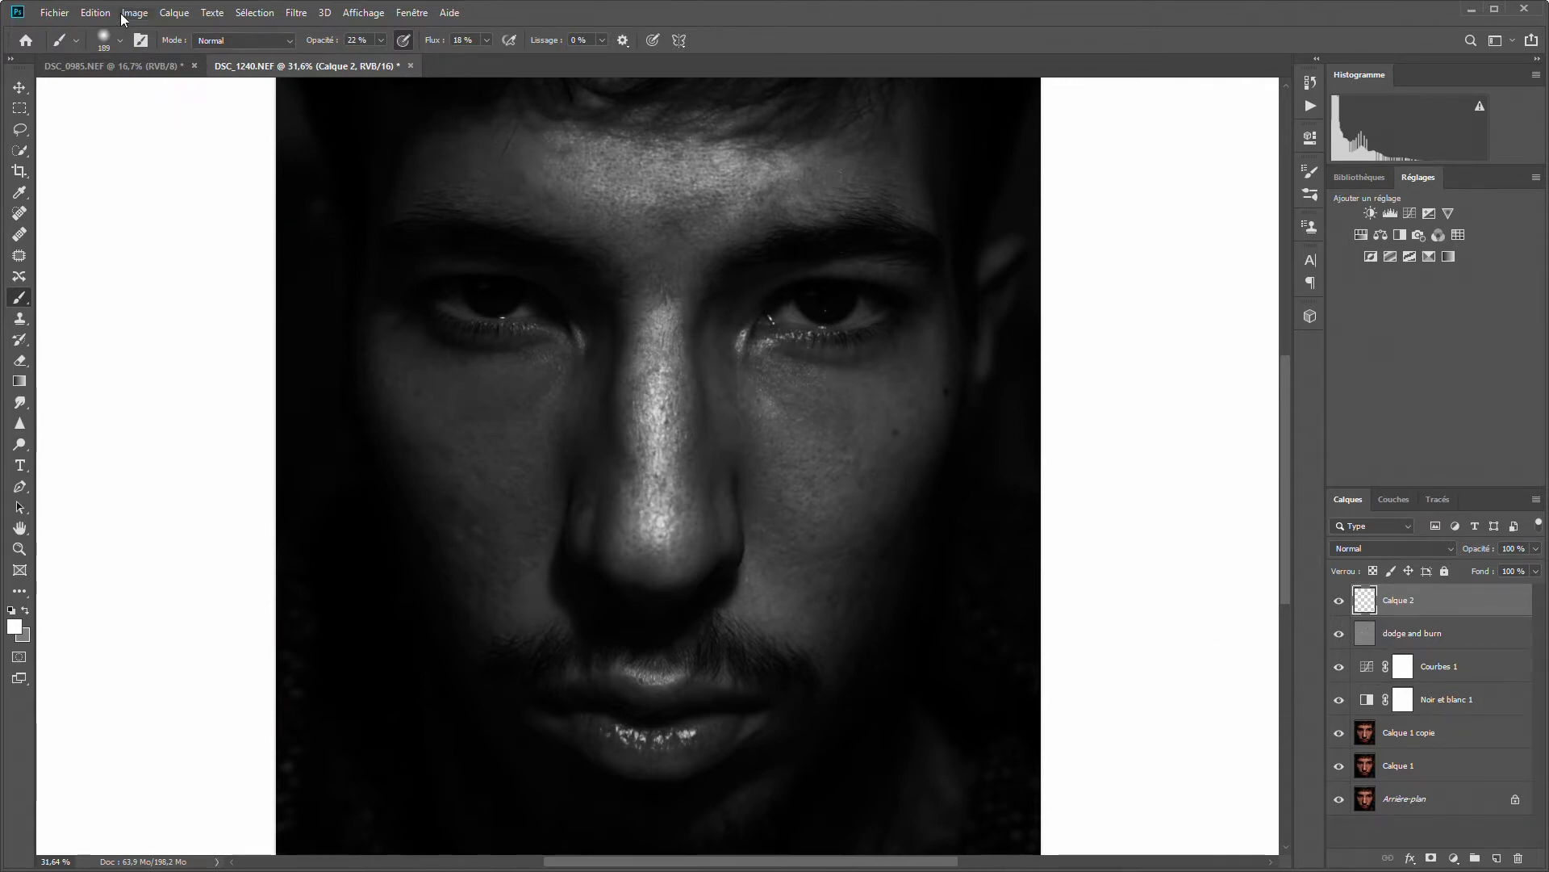
left_click(89, 12)
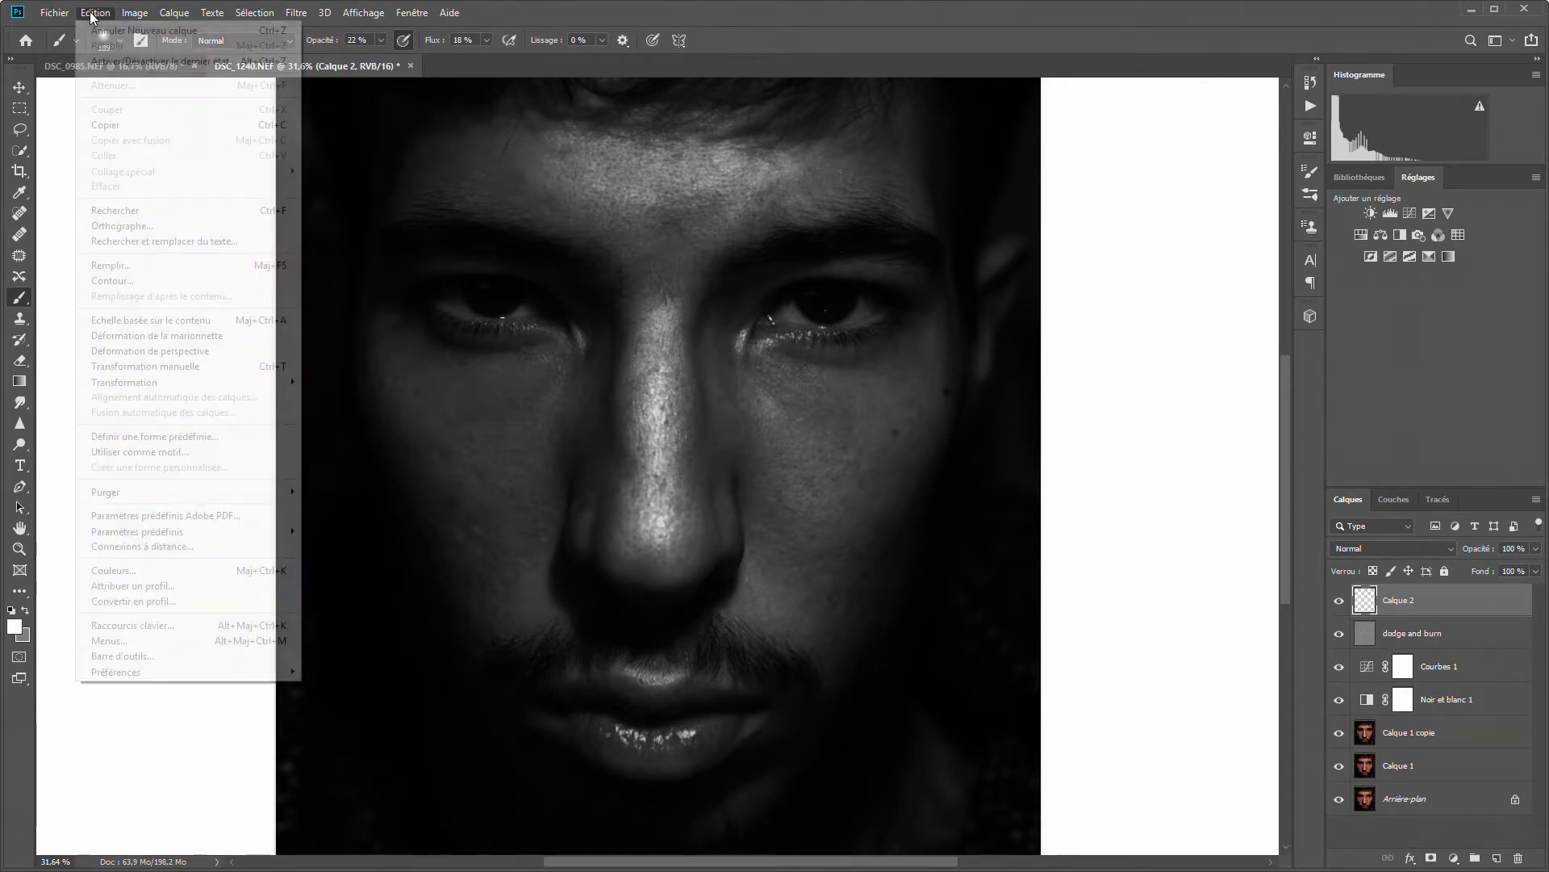
left_click(174, 266)
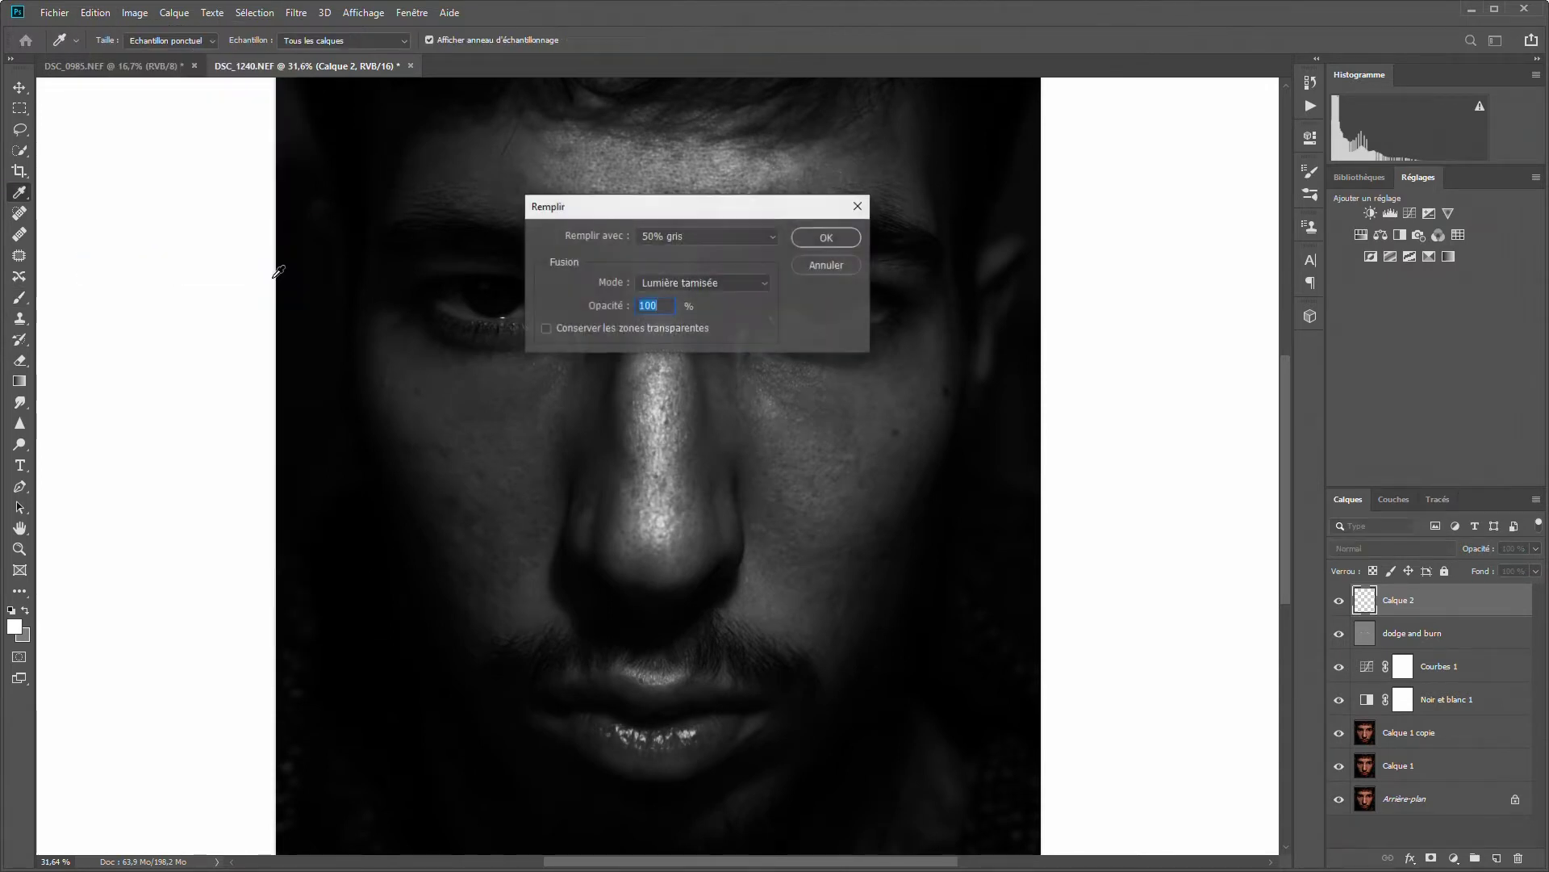
left_click(824, 237)
key("b")
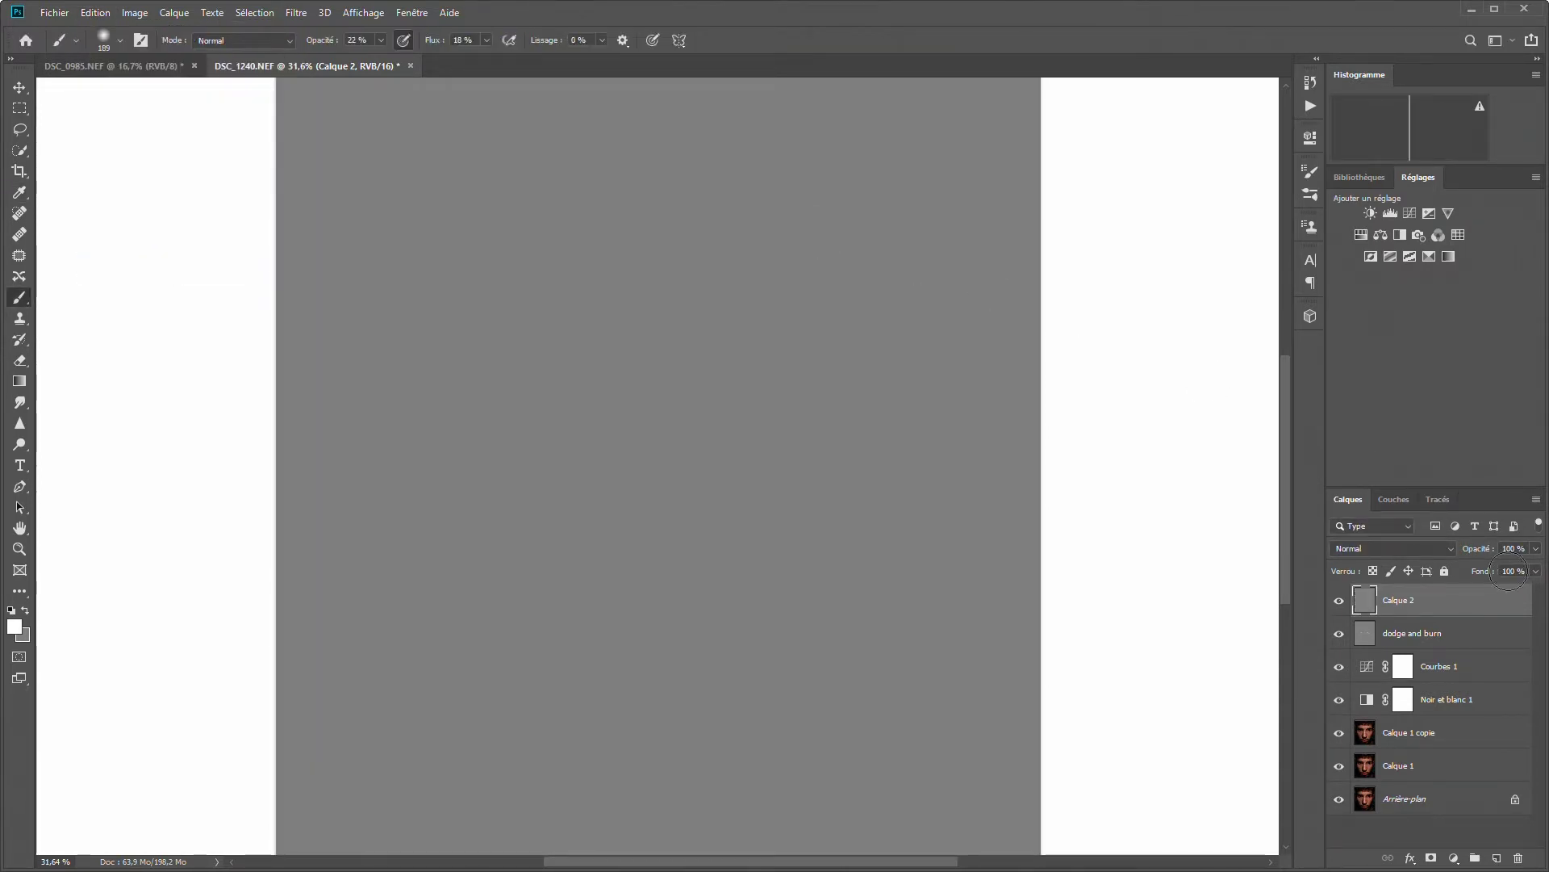
left_click(1453, 548)
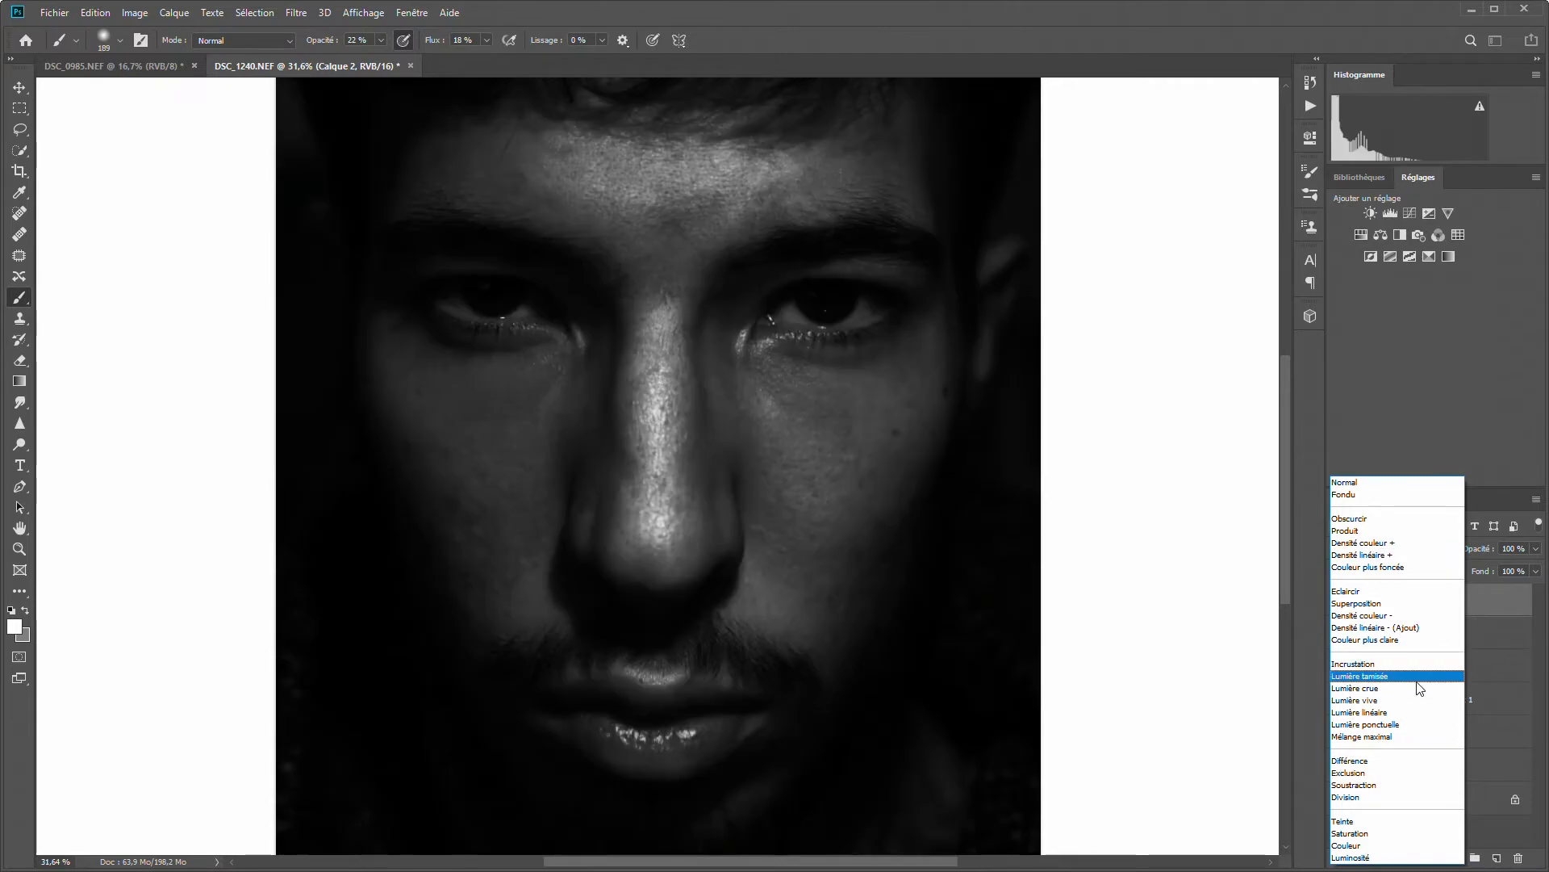
left_click(1418, 679)
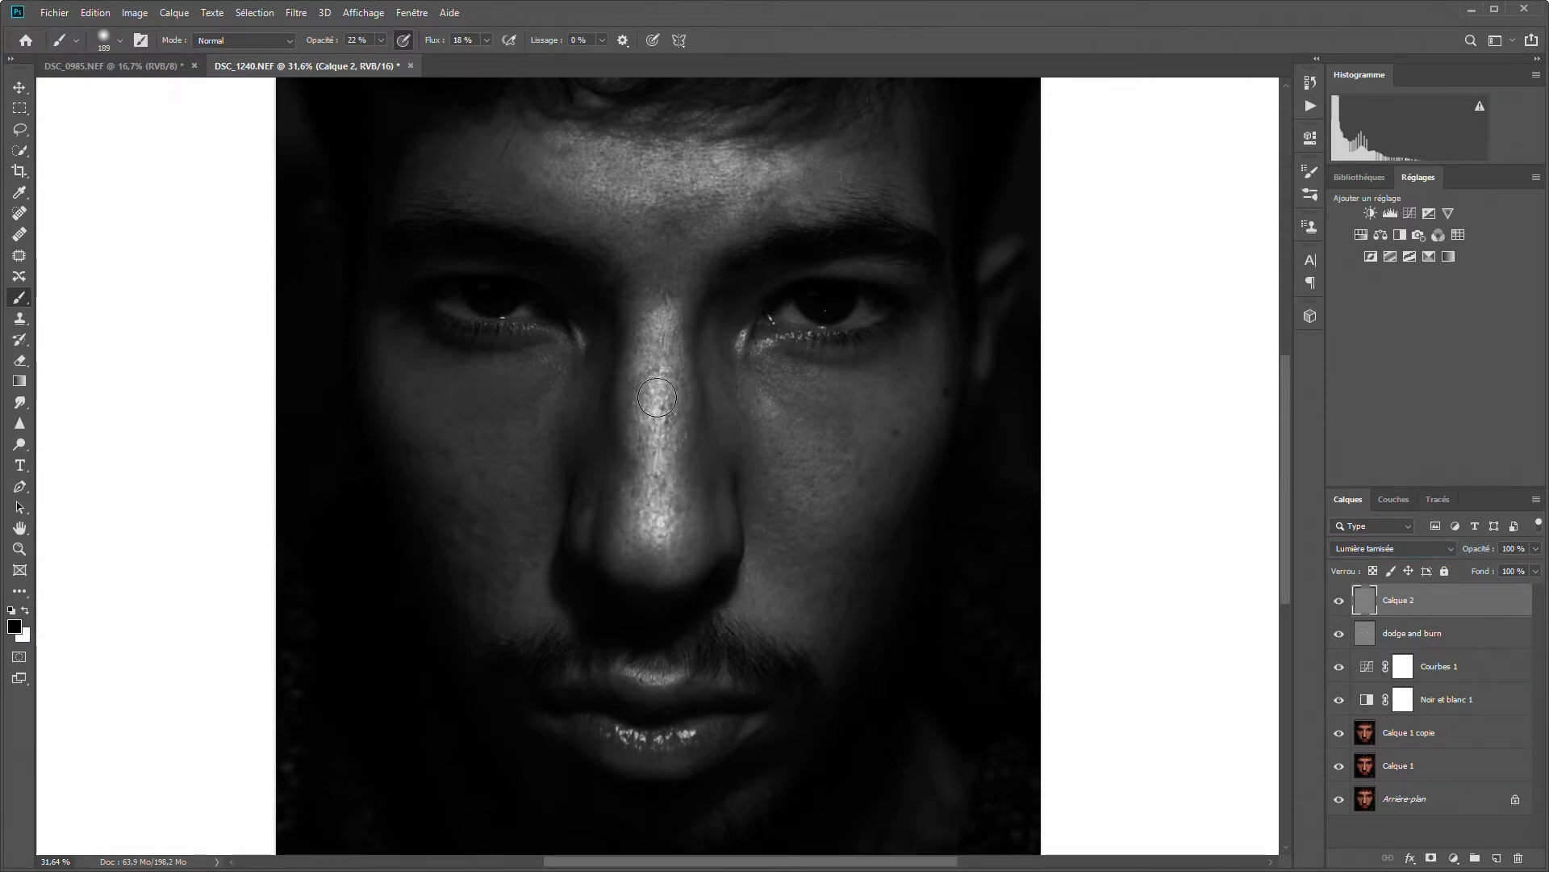
- Darken along the nose to its tip and across the forehead on Calque 2, then compare visibility
left_click_drag(654, 416, 661, 529)
mouse_move(611, 159)
left_mouse_down()
mouse_move(682, 188)
mouse_move(760, 176)
mouse_move(703, 162)
left_mouse_up()
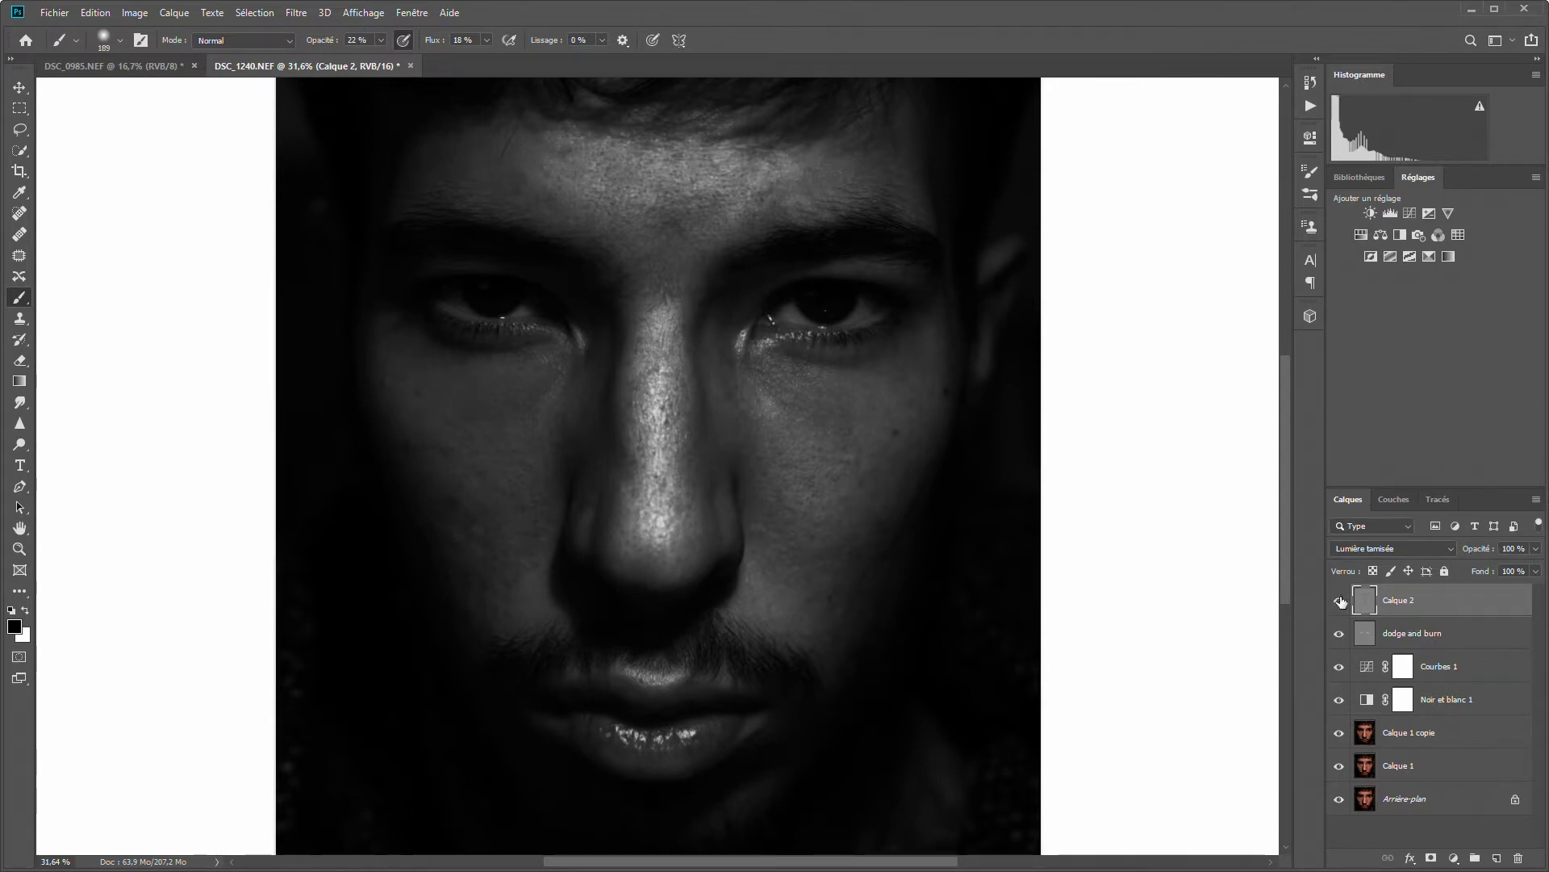
left_click(1340, 600)
left_click(1339, 600)
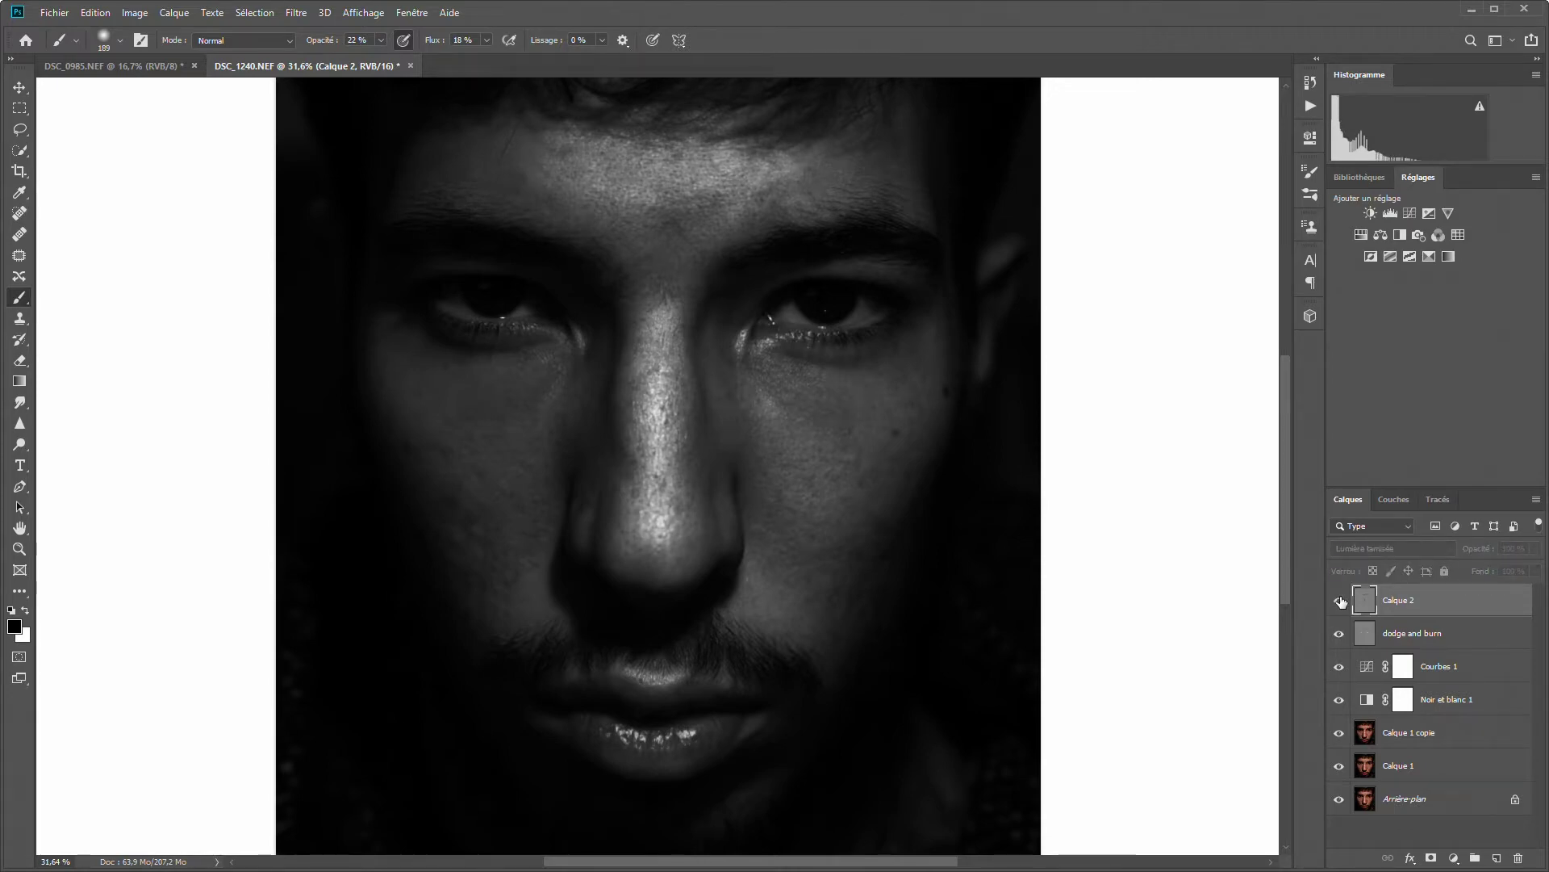
left_click(1339, 600)
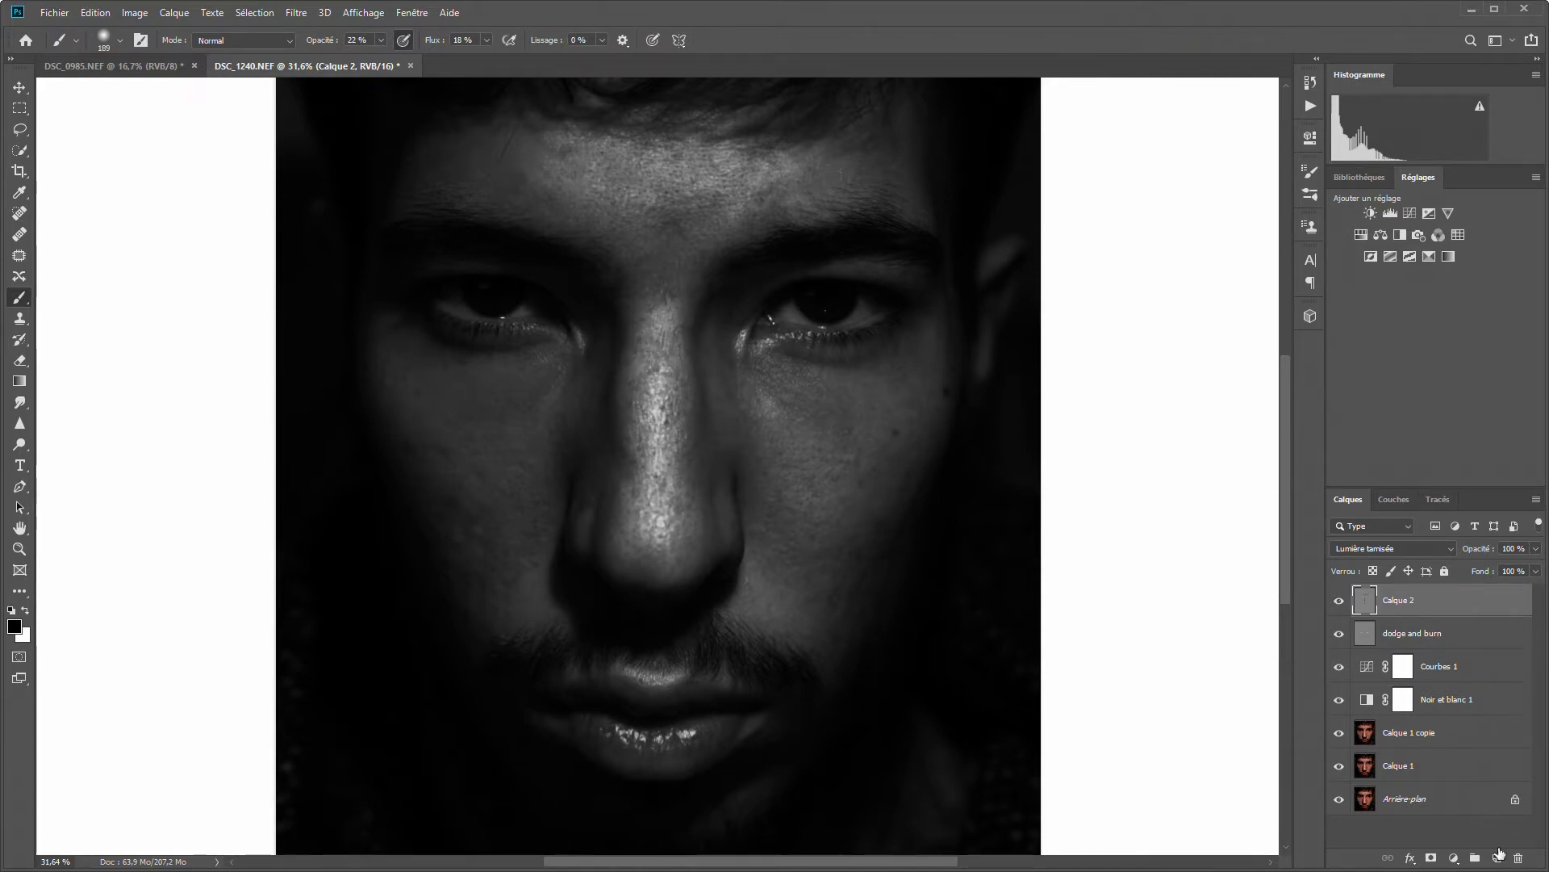
- Add Calque 3, fill it with 50% gray, and blend it as Lumière tamisée
left_click(1499, 857)
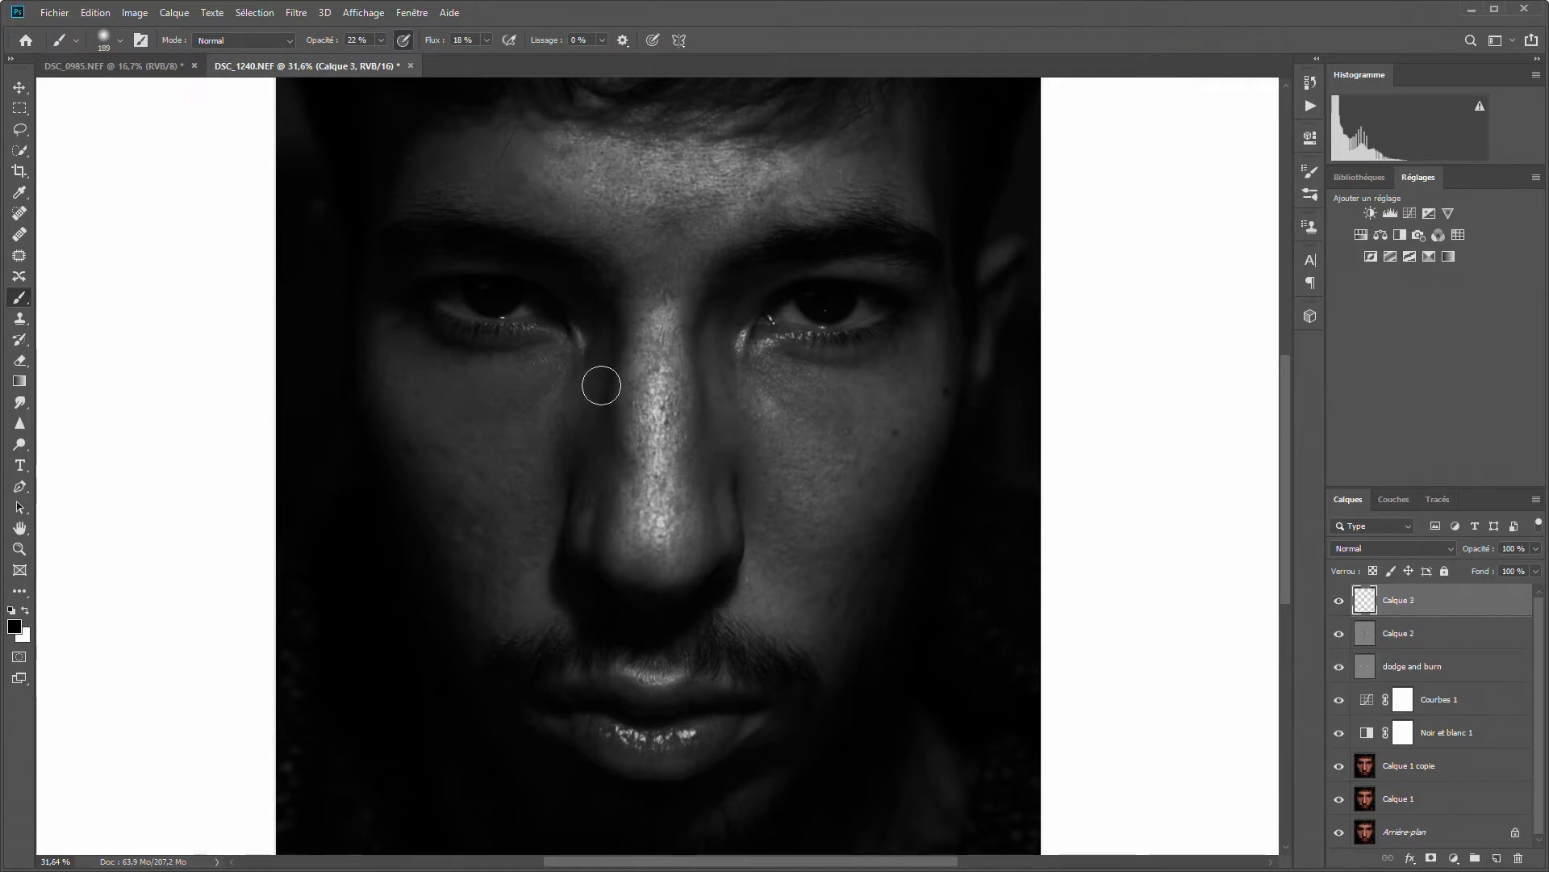
left_click(95, 13)
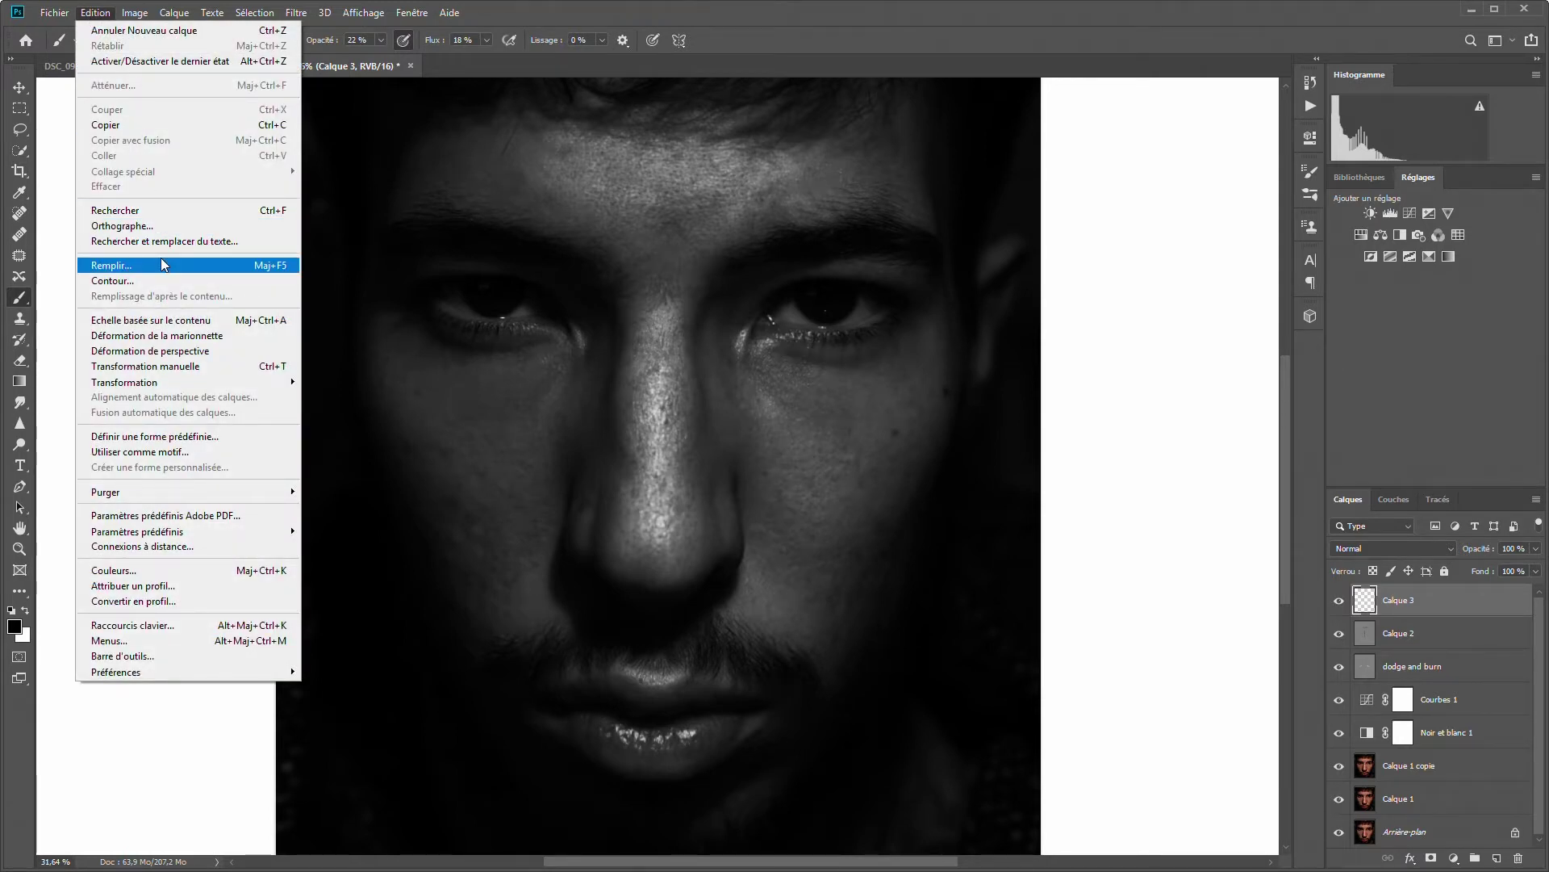
left_click(164, 264)
left_click(826, 238)
key("b")
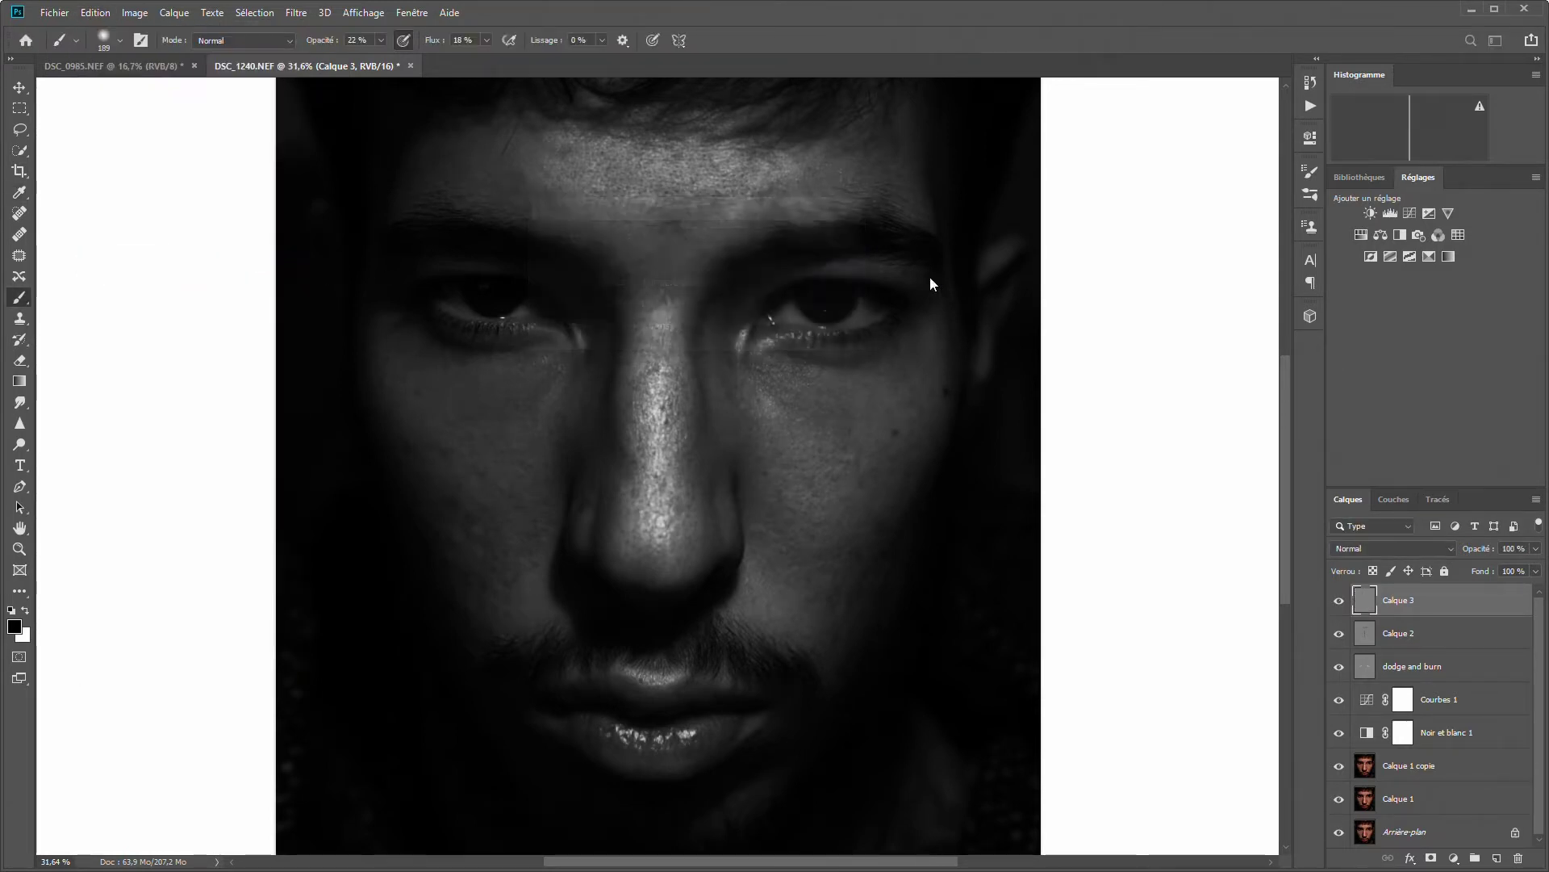
left_click(1438, 549)
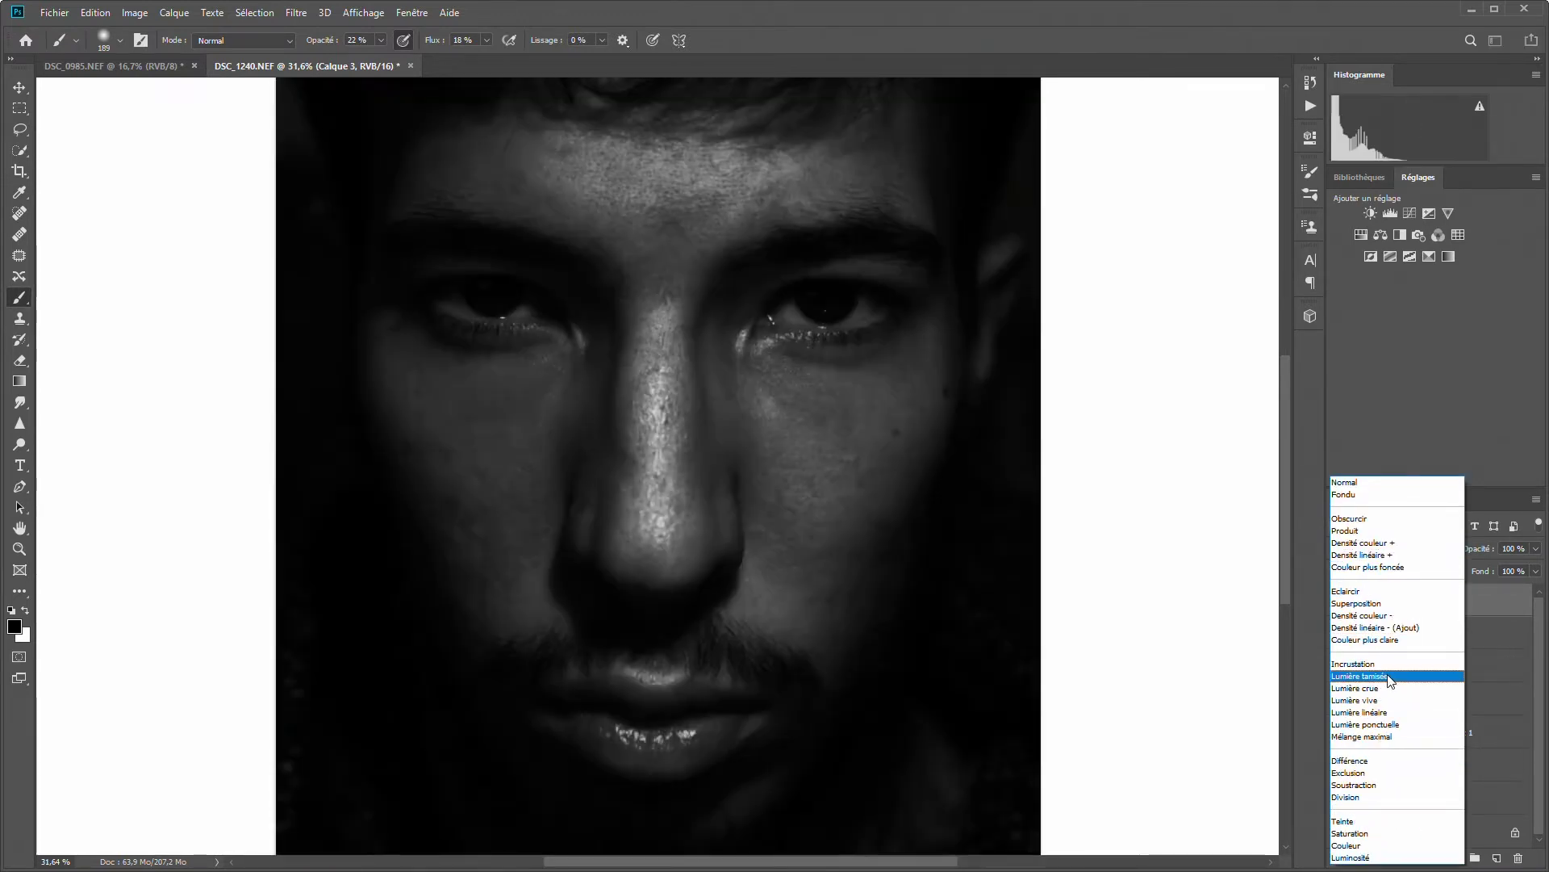
left_click(1388, 676)
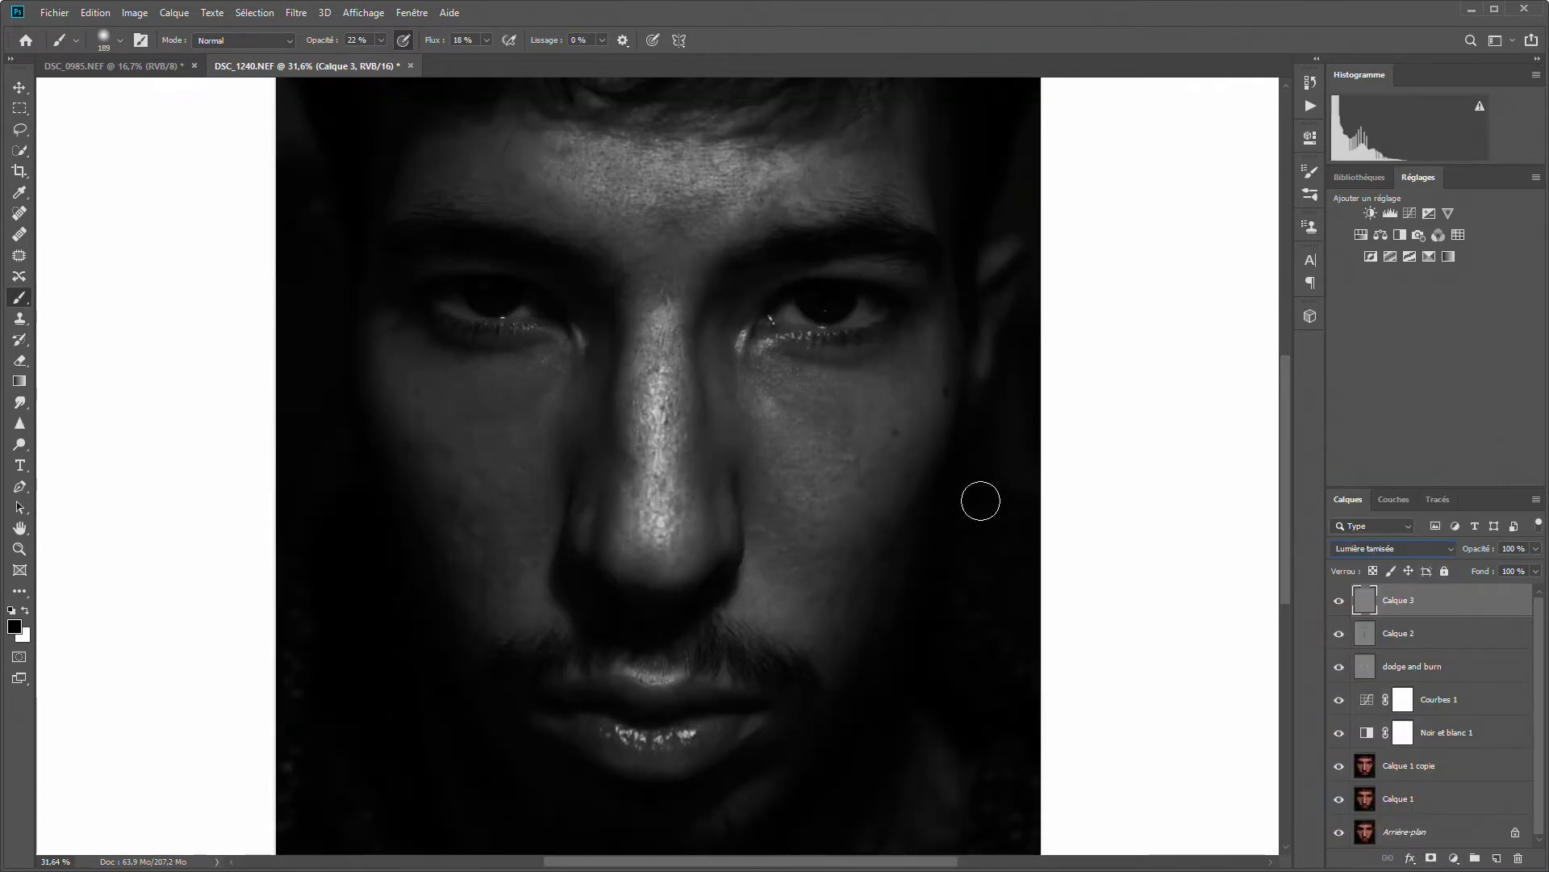
- Zoom out to bring the whole portrait into view
left_click(21, 549)
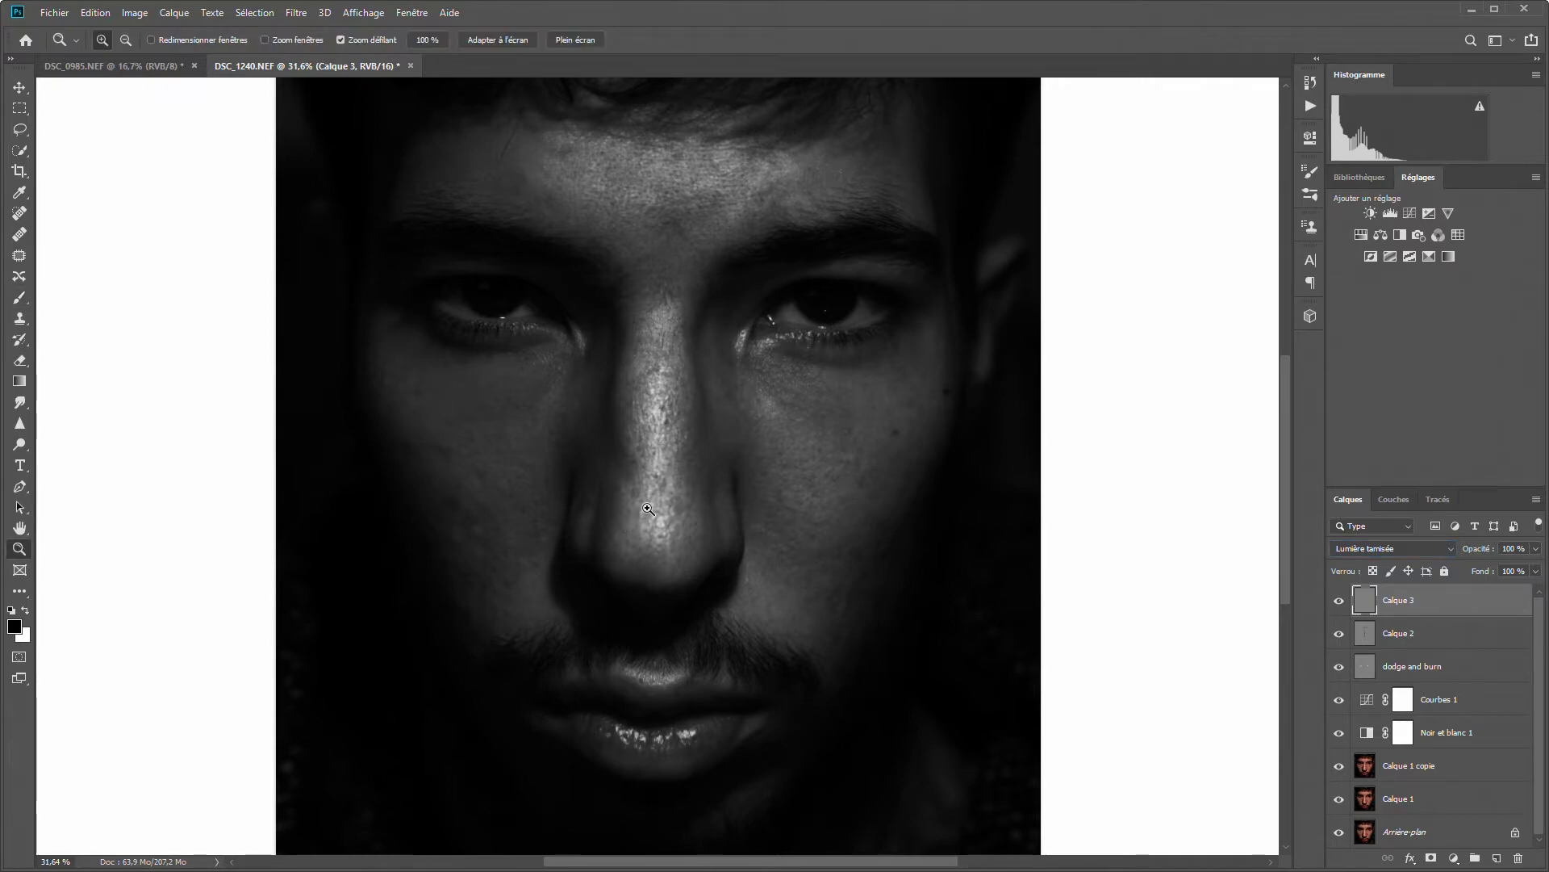
mouse_move(648, 509)
left_mouse_down()
mouse_move(455, 500)
mouse_move(543, 505)
left_mouse_up()
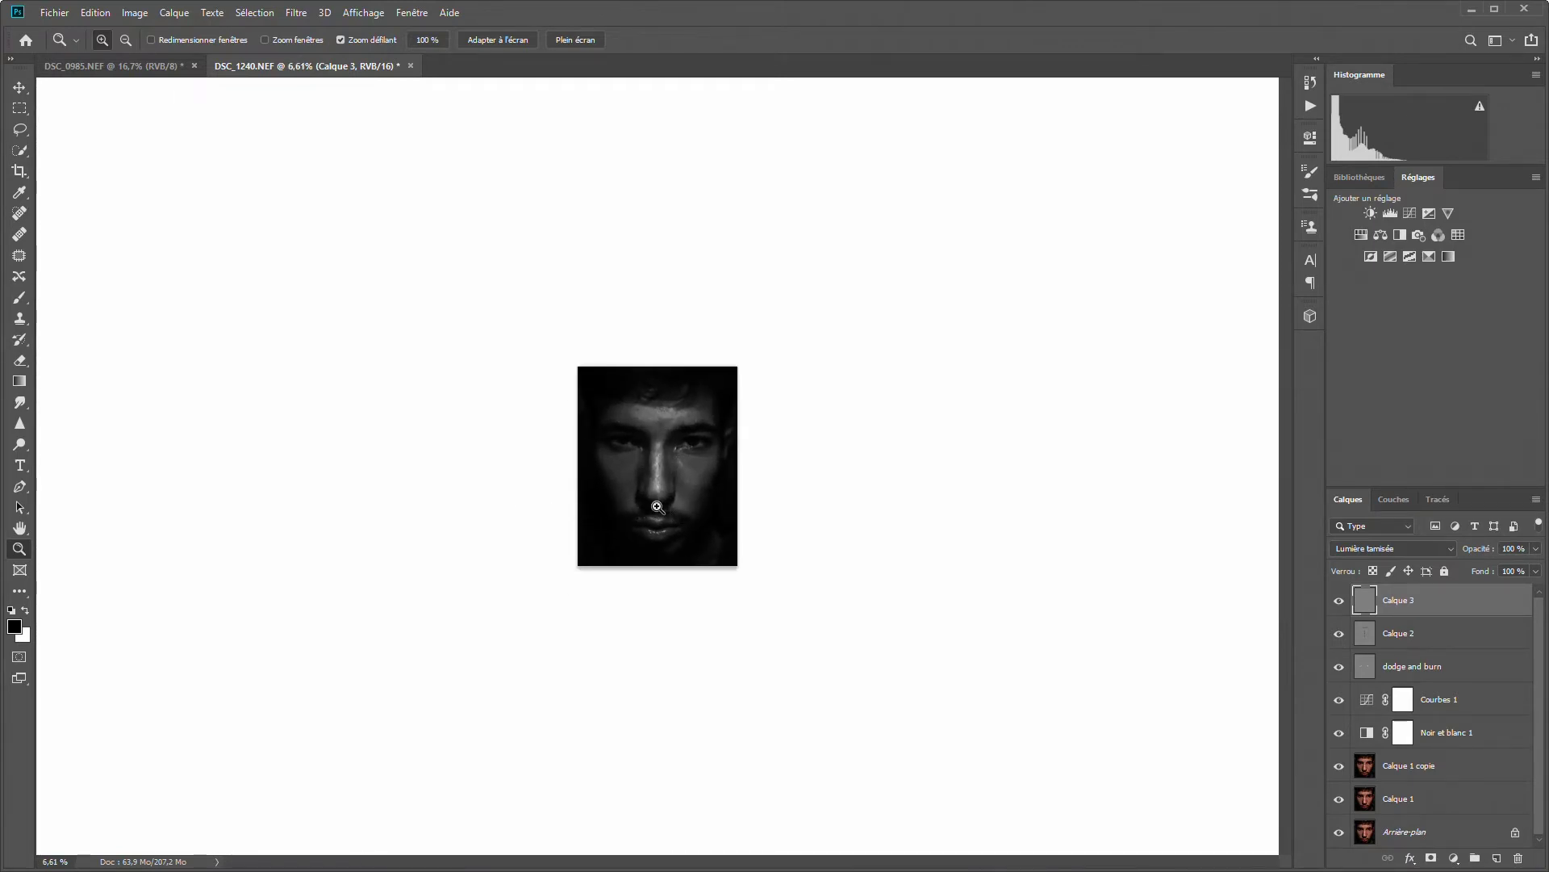
mouse_move(653, 506)
left_mouse_down()
mouse_move(681, 500)
mouse_move(602, 498)
mouse_move(730, 511)
left_mouse_up()
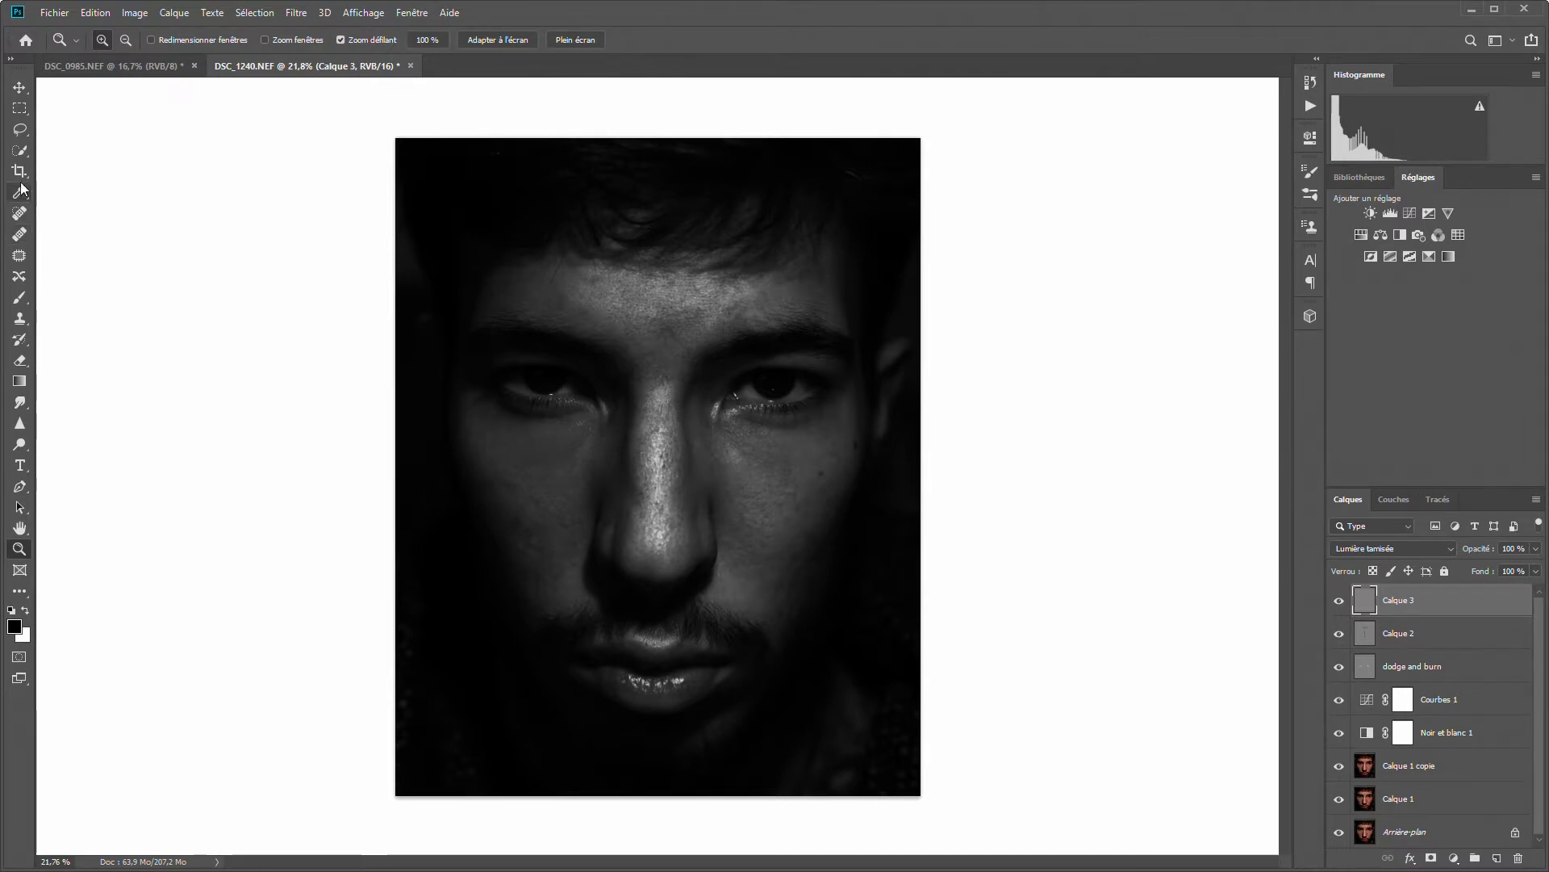
left_click(22, 297)
- Lighten both cheeks with a white brush of about 869 px
left_click(25, 611)
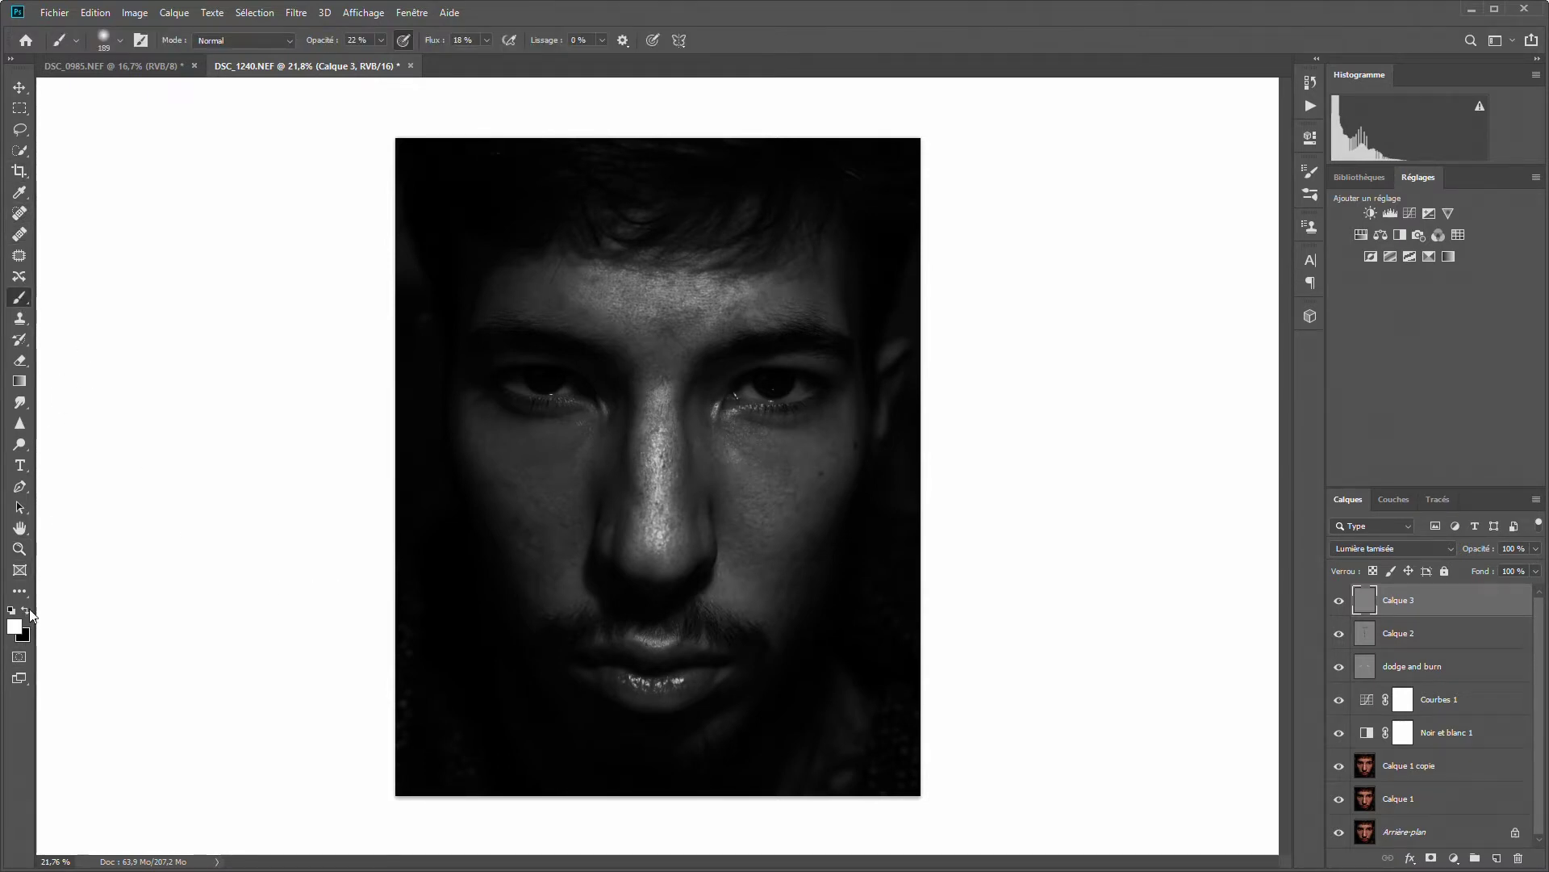
left_click_drag(617, 529, 672, 521)
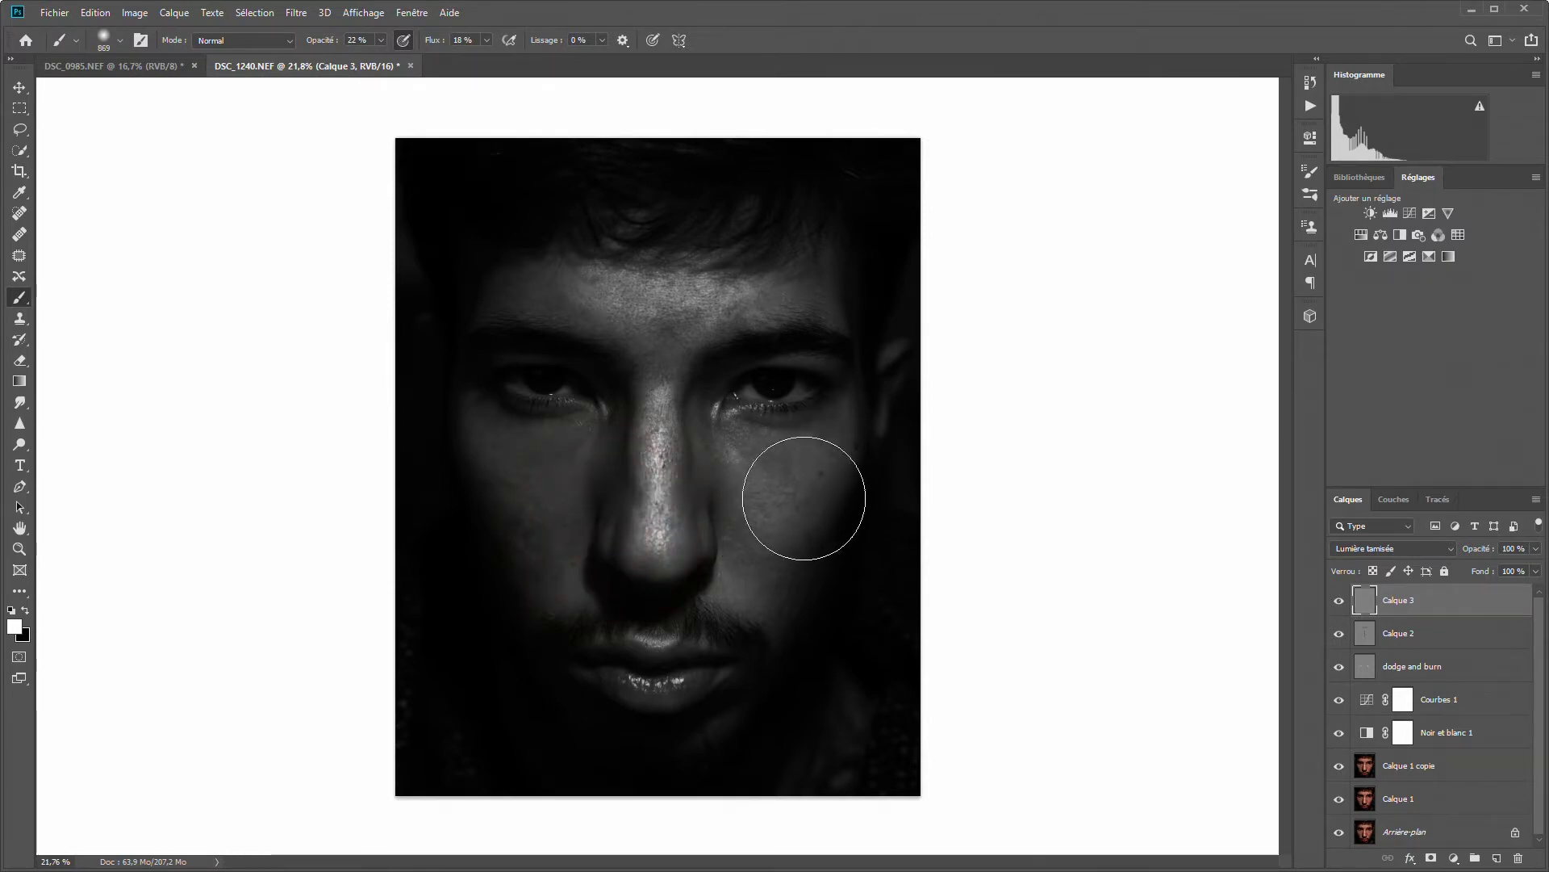
left_click_drag(796, 487, 768, 535)
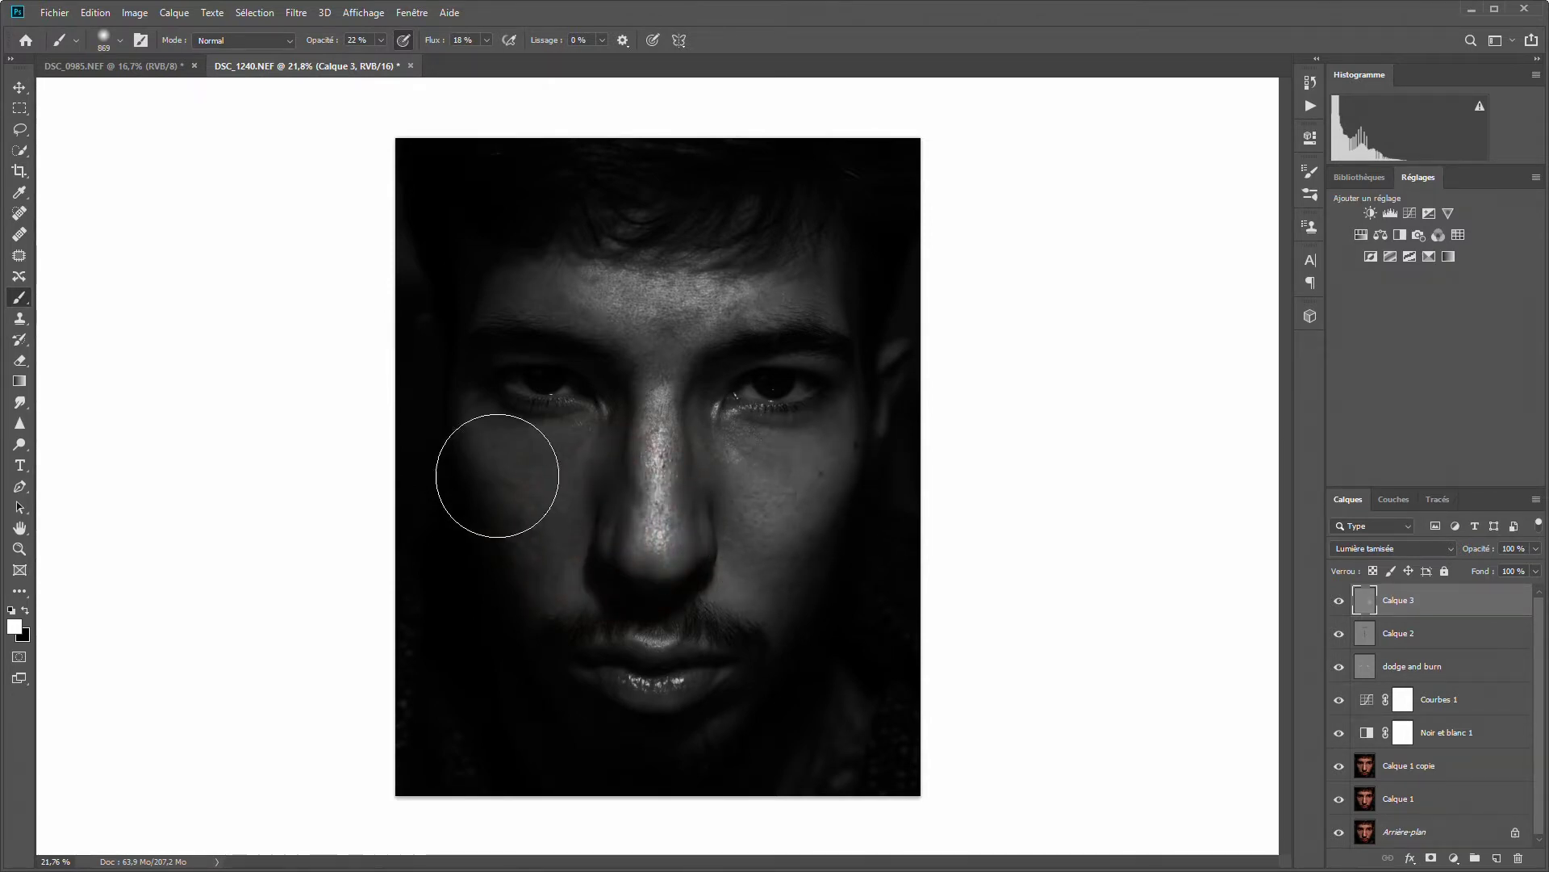
left_click_drag(494, 471, 539, 505)
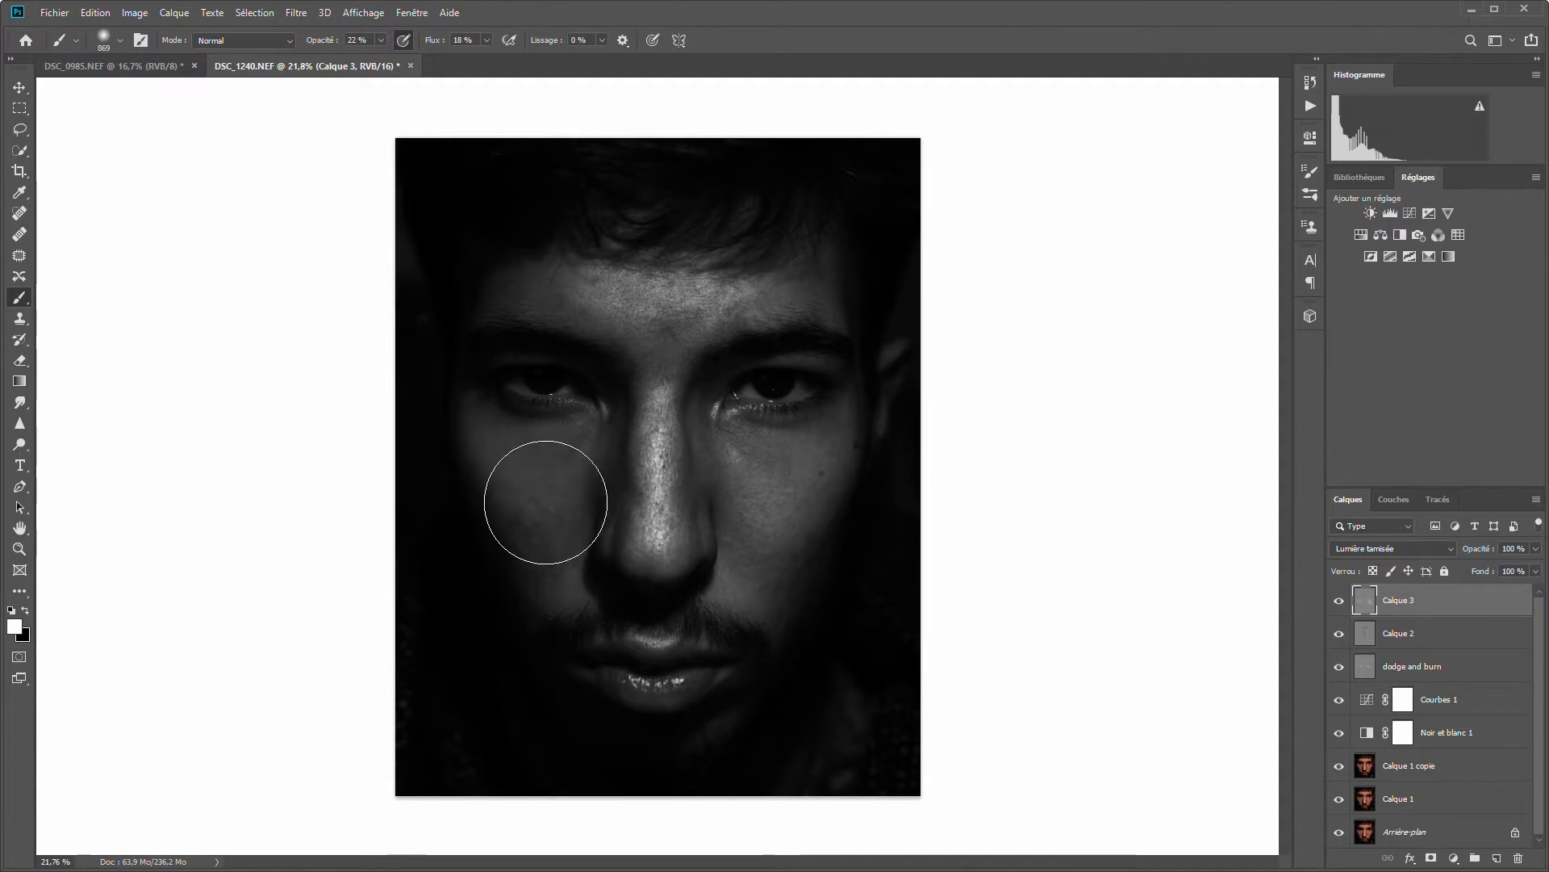
left_click_drag(540, 505, 541, 510)
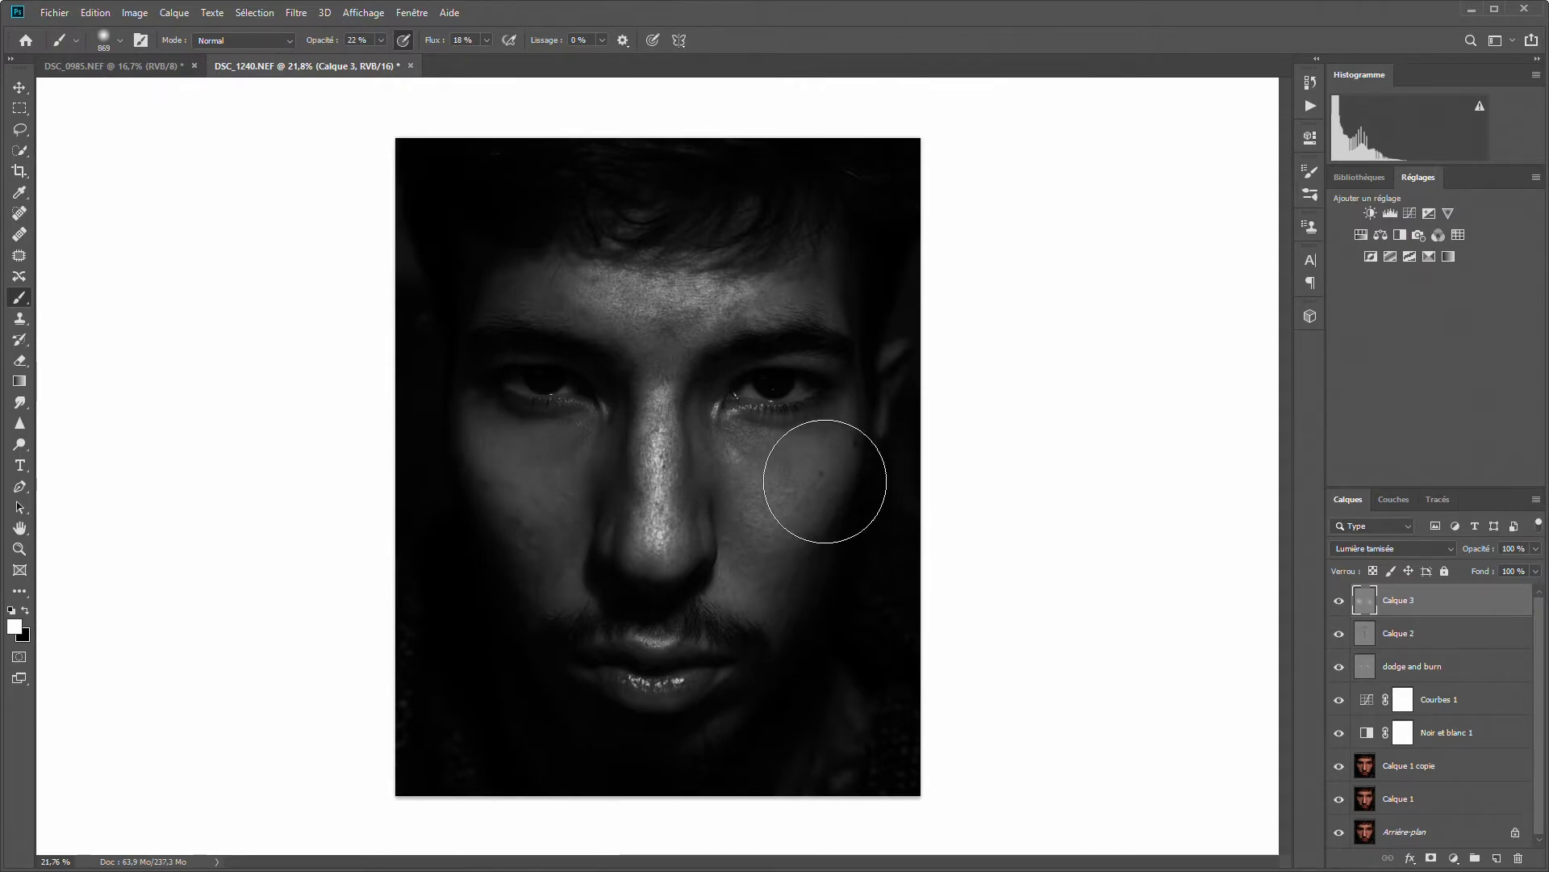
left_click_drag(820, 484, 782, 481)
mouse_move(581, 484)
left_mouse_down()
mouse_move(536, 536)
mouse_move(563, 564)
left_mouse_up()
left_click_drag(863, 506, 754, 530)
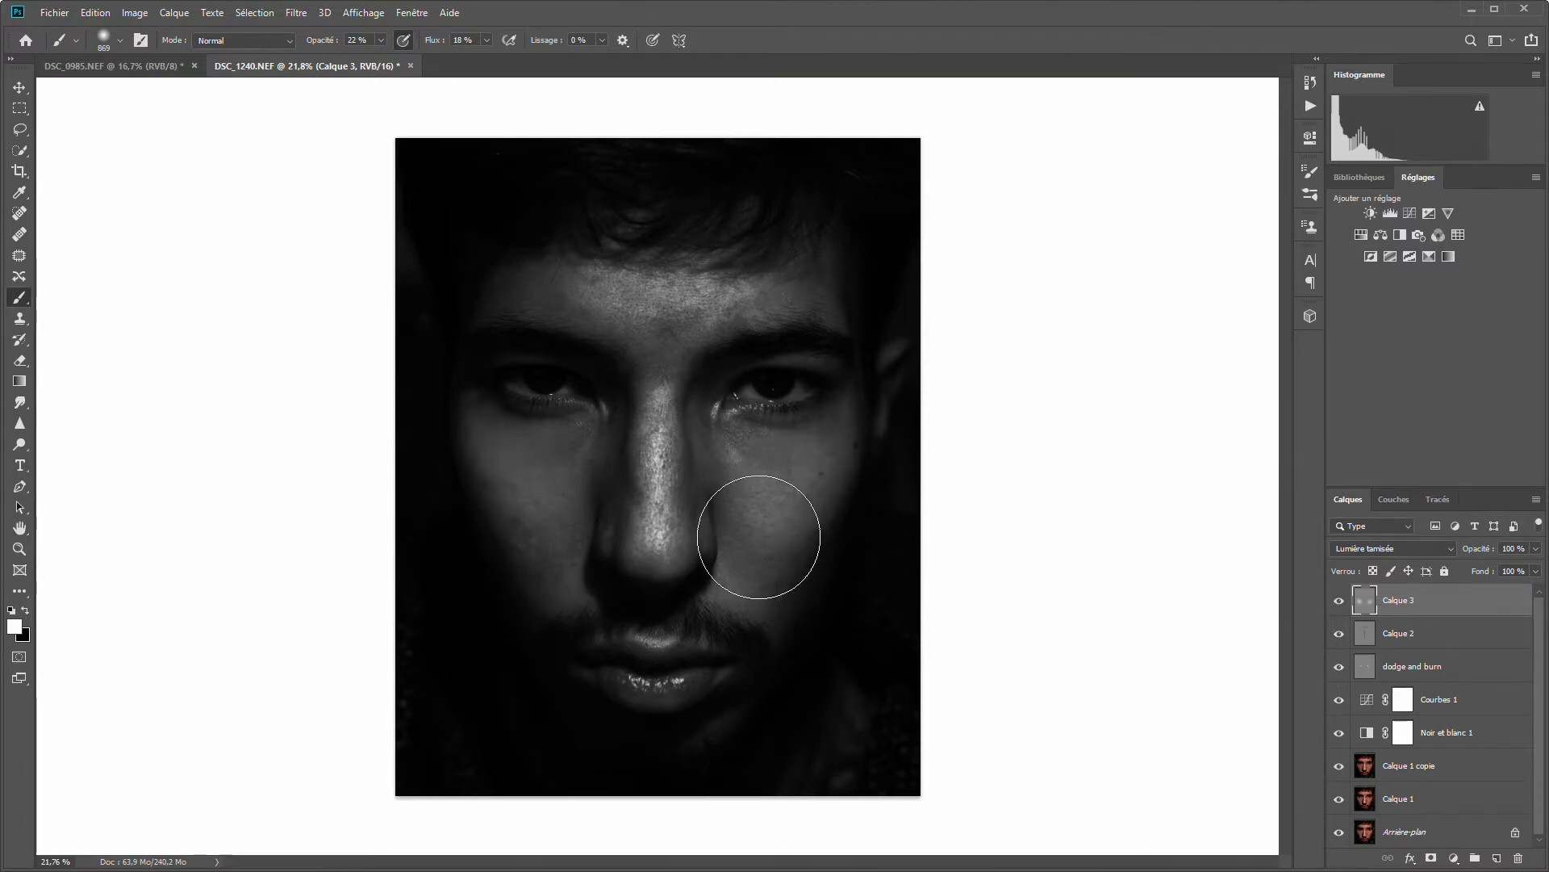
left_click_drag(536, 512, 547, 502)
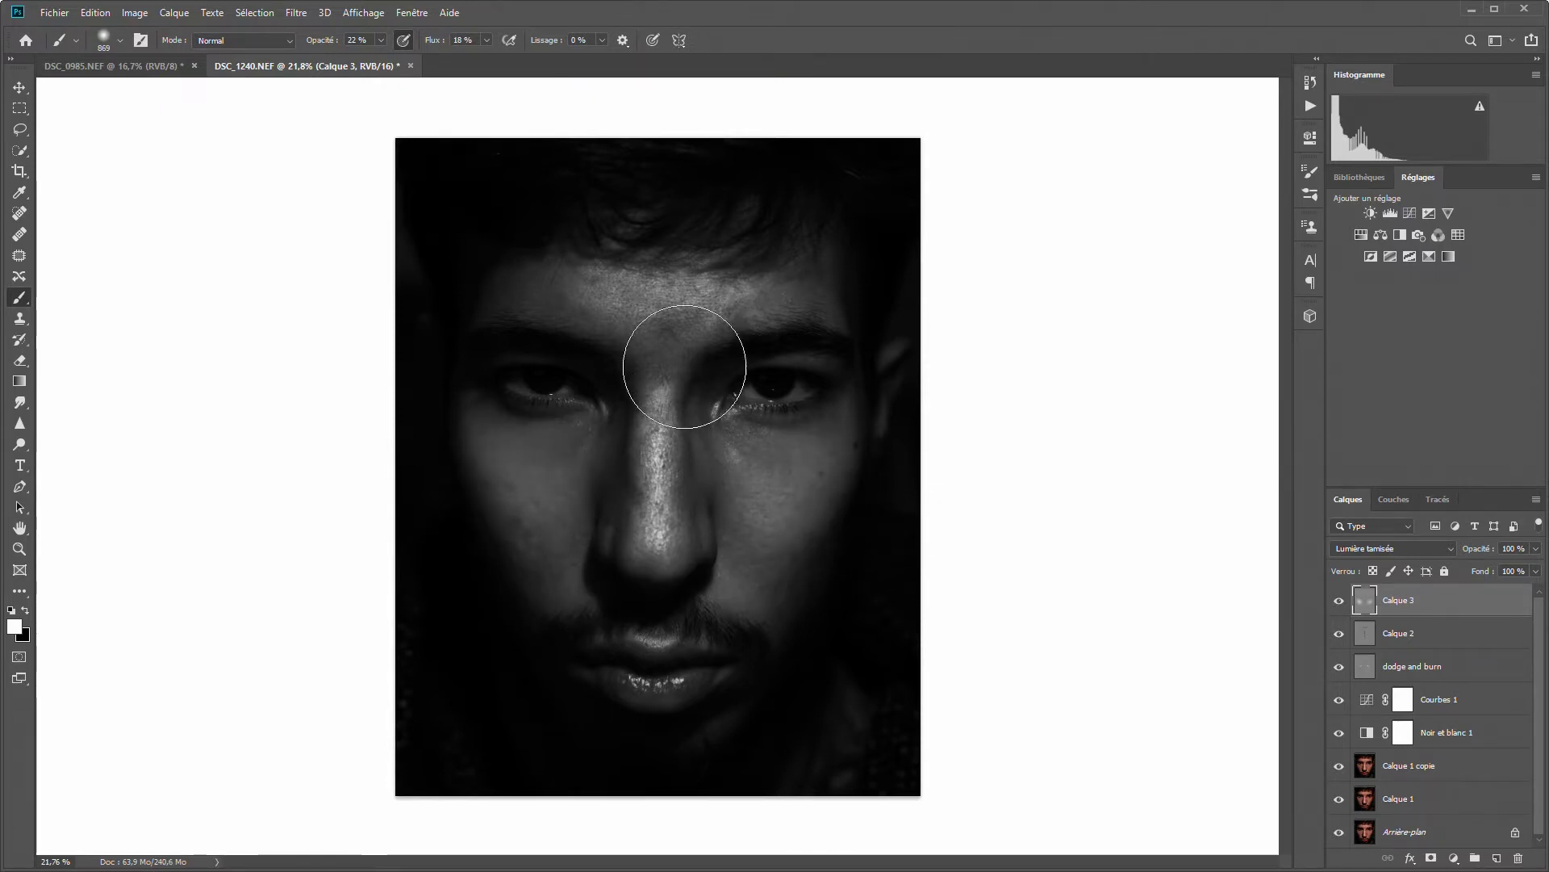
- Lighten the brow, nose bridge, forehead, and the area below the eye onto the cheeks
mouse_move(678, 356)
left_mouse_down()
mouse_move(644, 298)
mouse_move(664, 360)
mouse_move(635, 312)
mouse_move(525, 291)
mouse_move(812, 301)
left_mouse_up()
left_click_drag(714, 316, 725, 309)
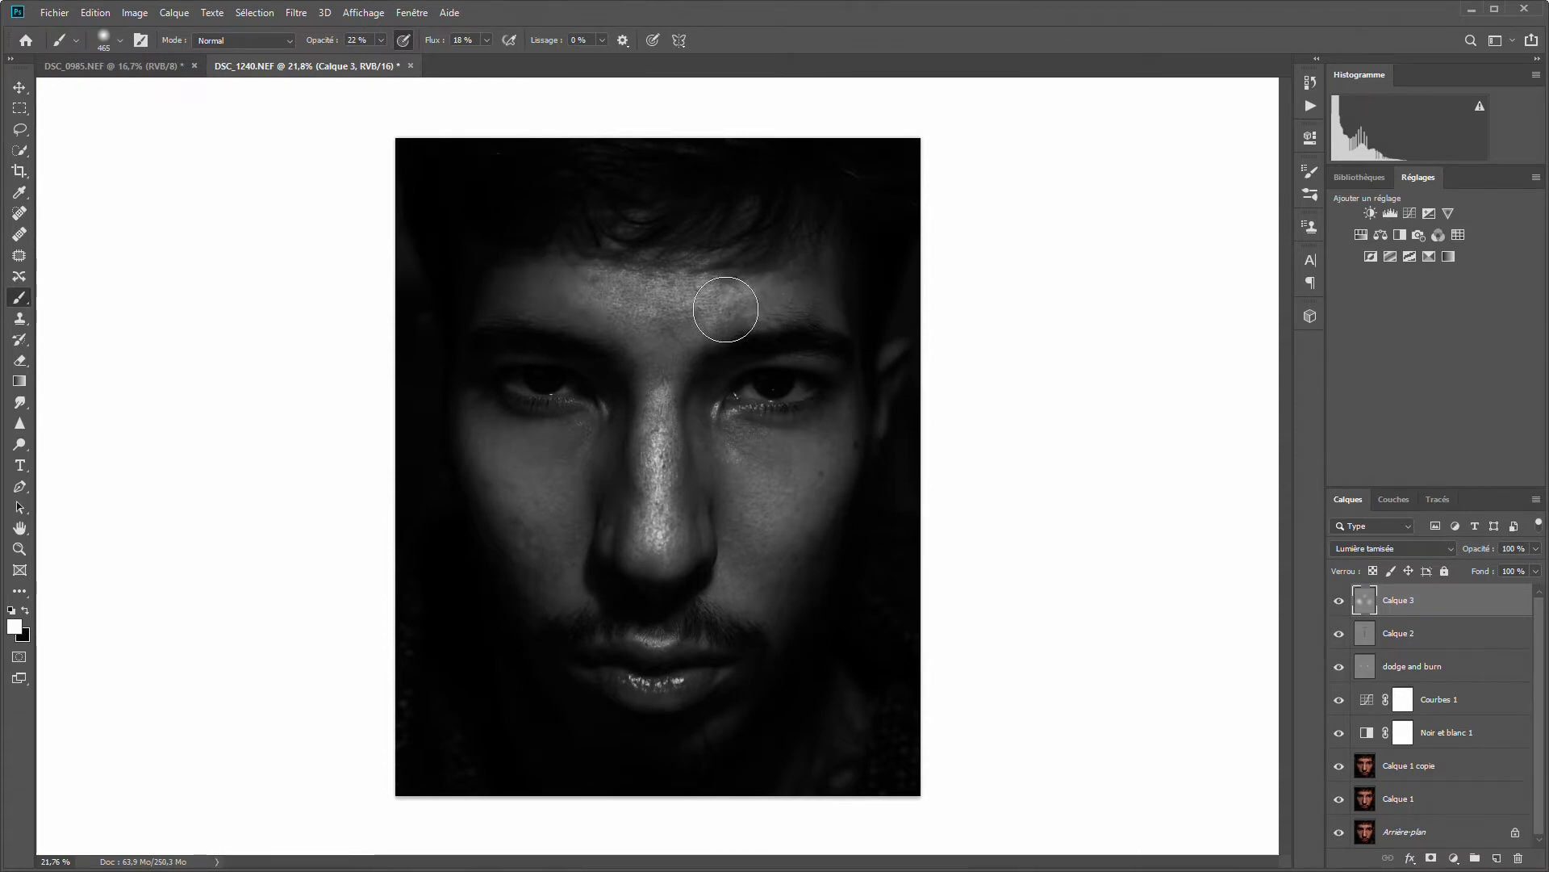
left_click_drag(571, 296, 603, 307)
left_click_drag(776, 398, 768, 464)
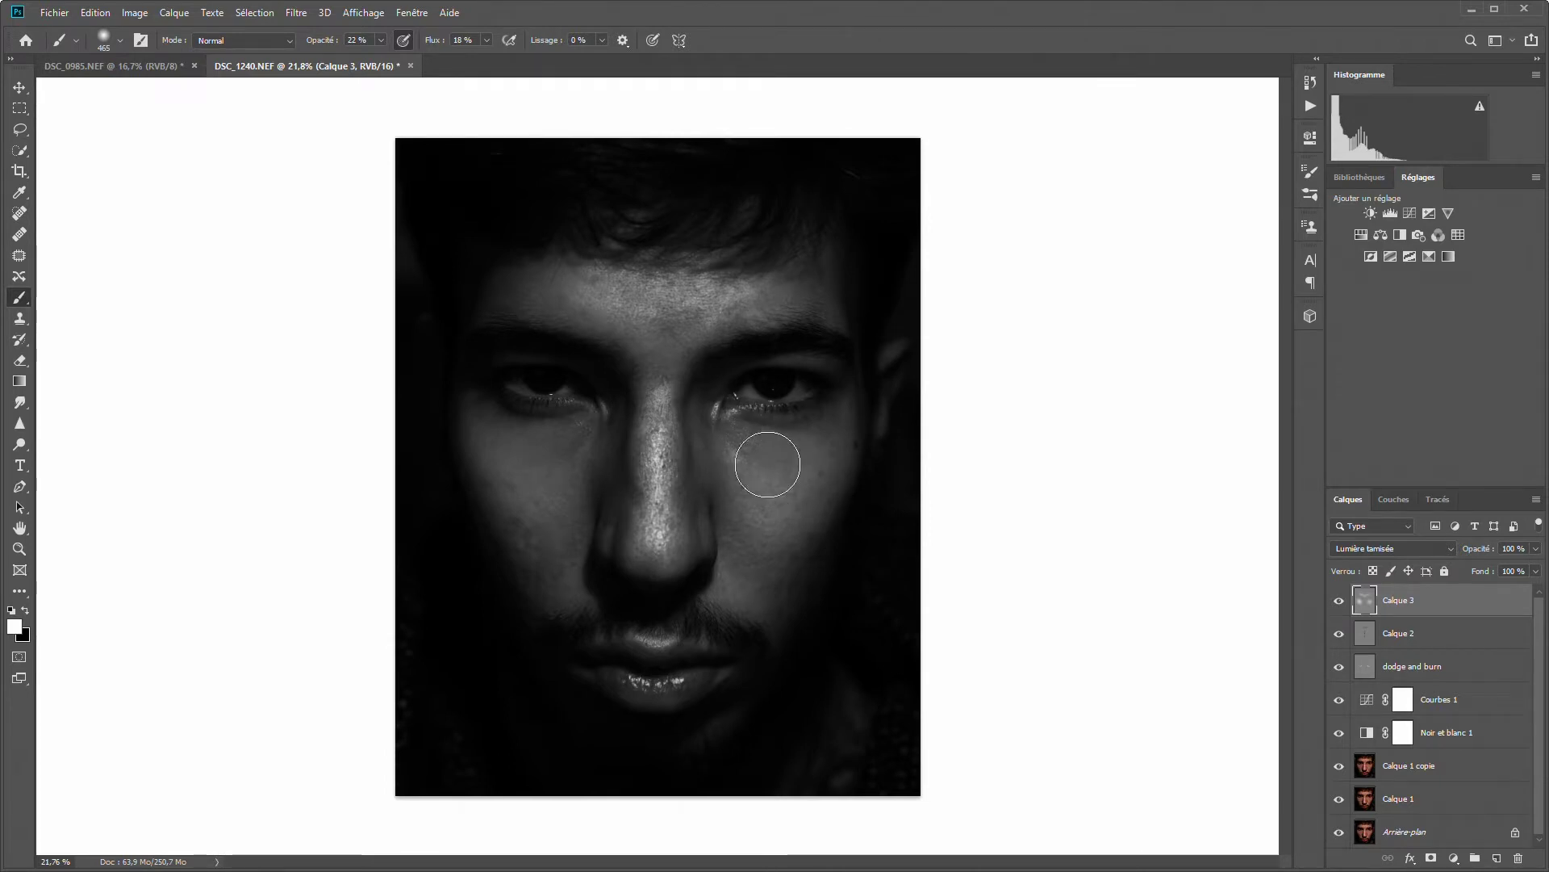
mouse_move(571, 449)
left_mouse_down()
mouse_move(536, 460)
mouse_move(554, 469)
mouse_move(508, 460)
mouse_move(525, 484)
mouse_move(499, 462)
left_mouse_up()
left_click_drag(761, 530, 786, 553)
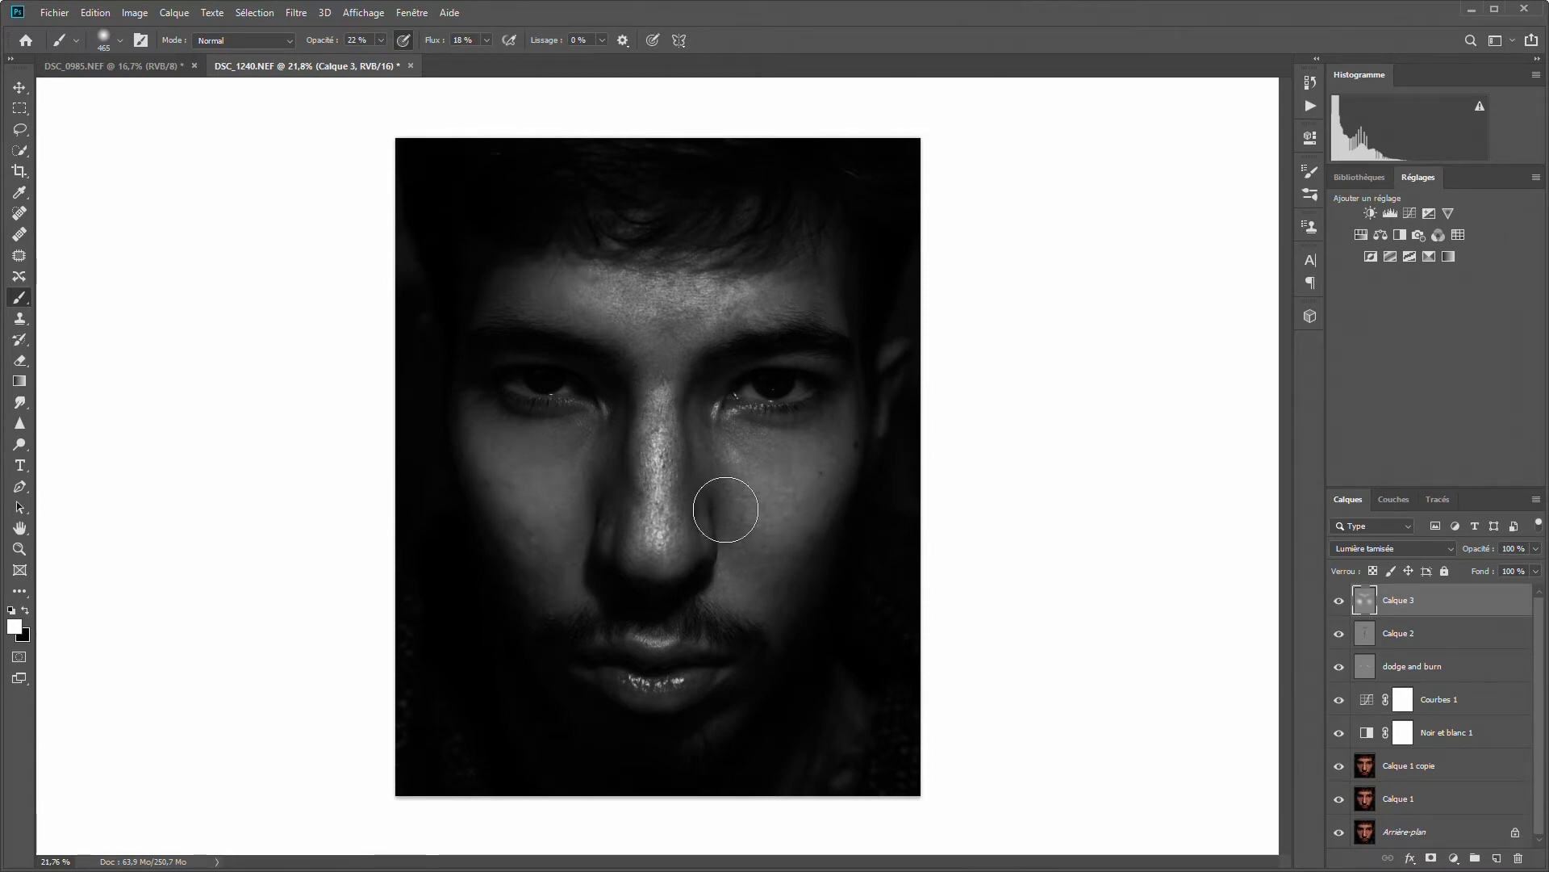
left_click_drag(508, 485, 538, 500)
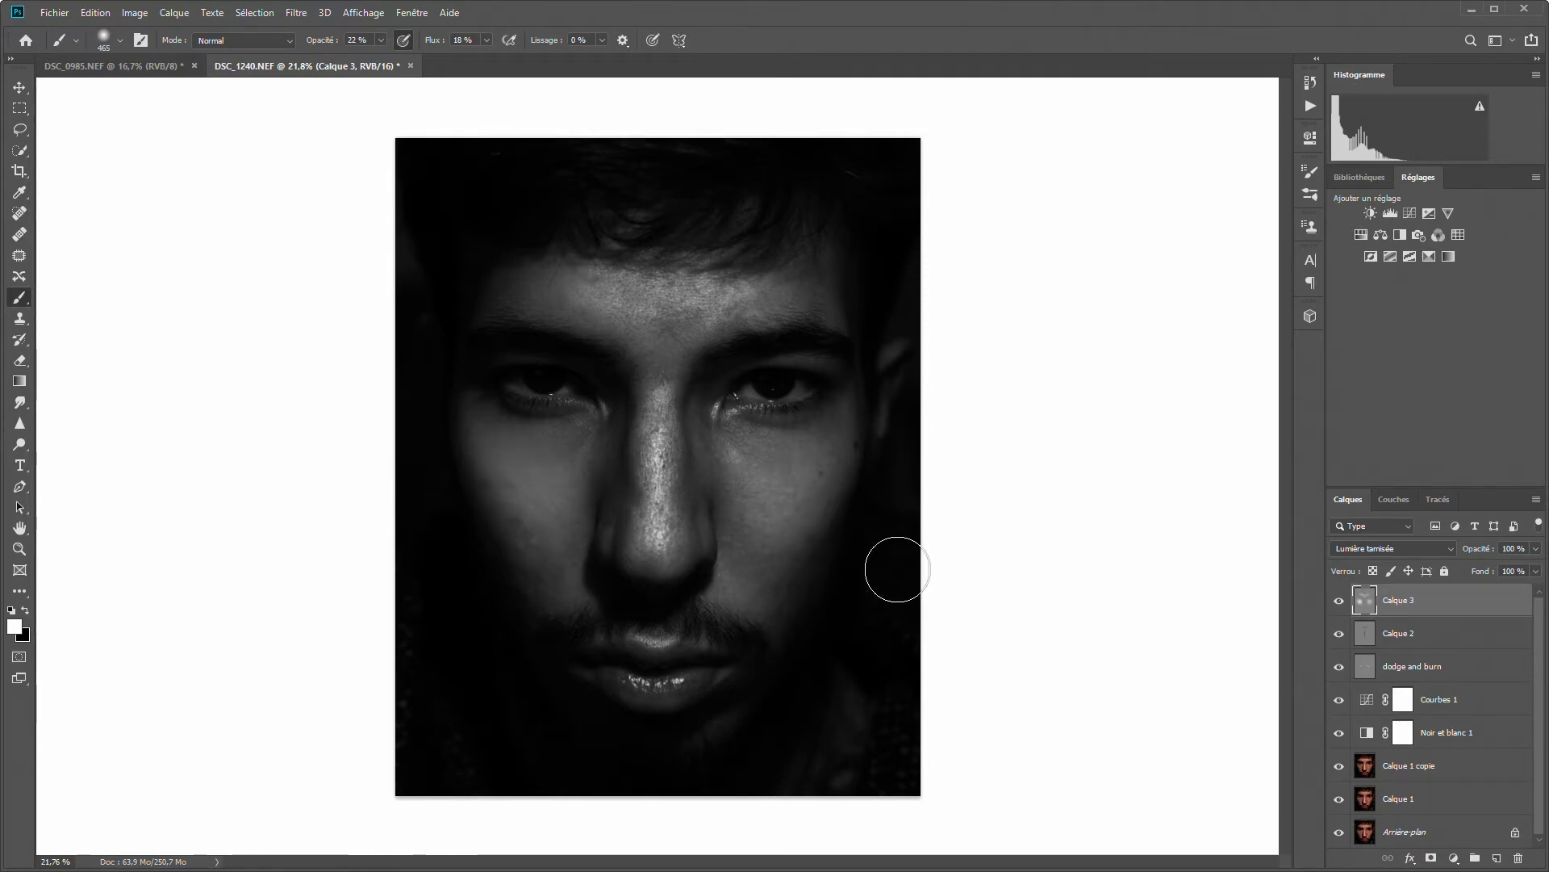
- Darken the jaw and cheek edges in black, then compare Calque 3 on and off
left_click(27, 611)
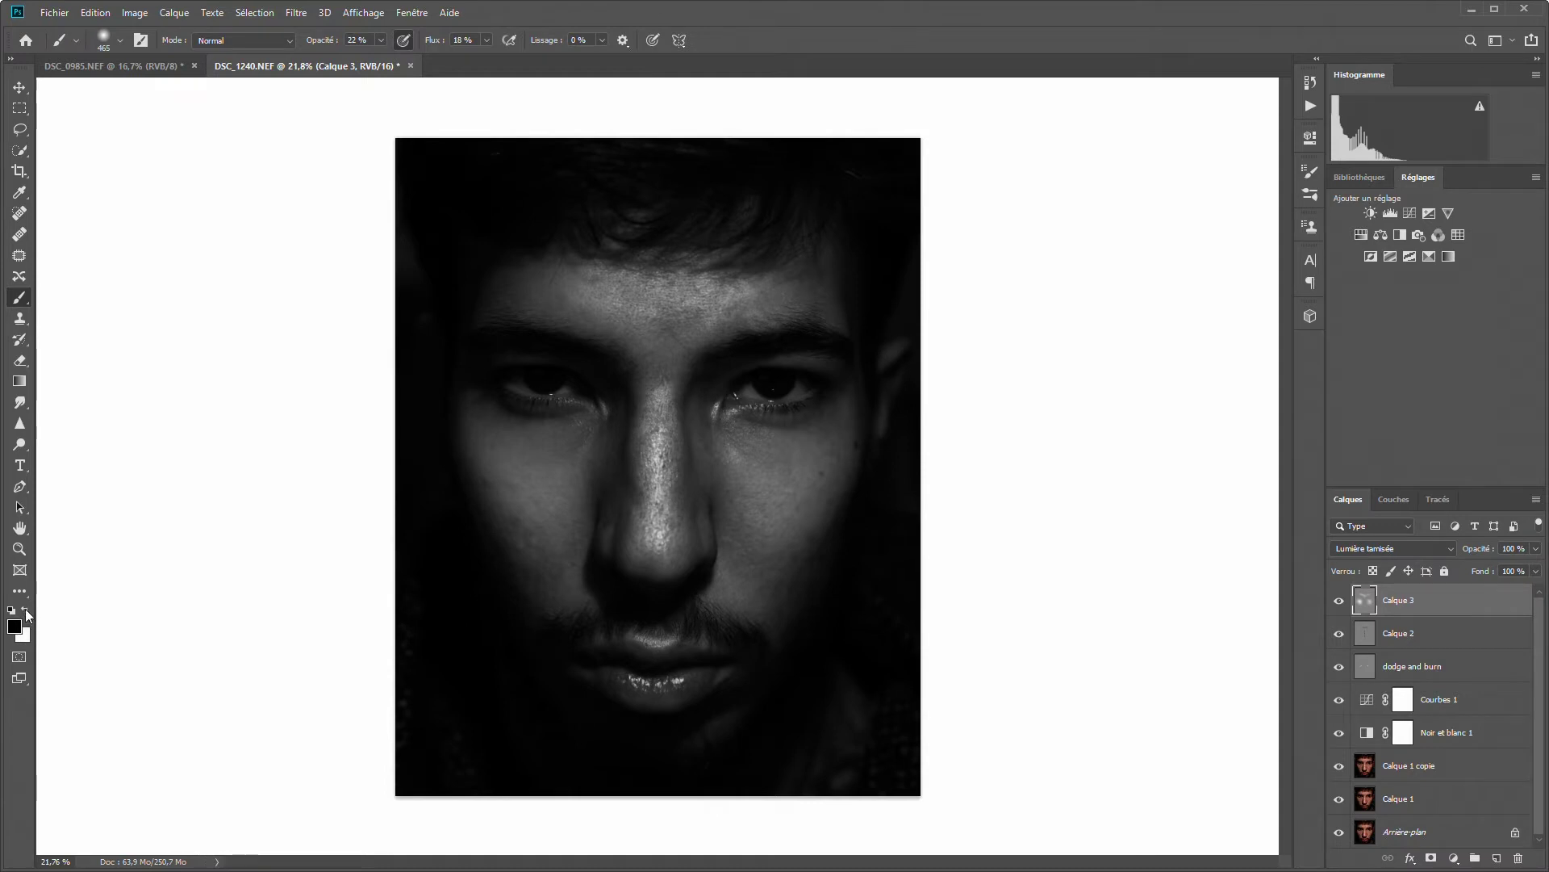
mouse_move(477, 569)
left_mouse_down()
mouse_move(452, 506)
mouse_move(538, 711)
mouse_move(602, 754)
left_mouse_up()
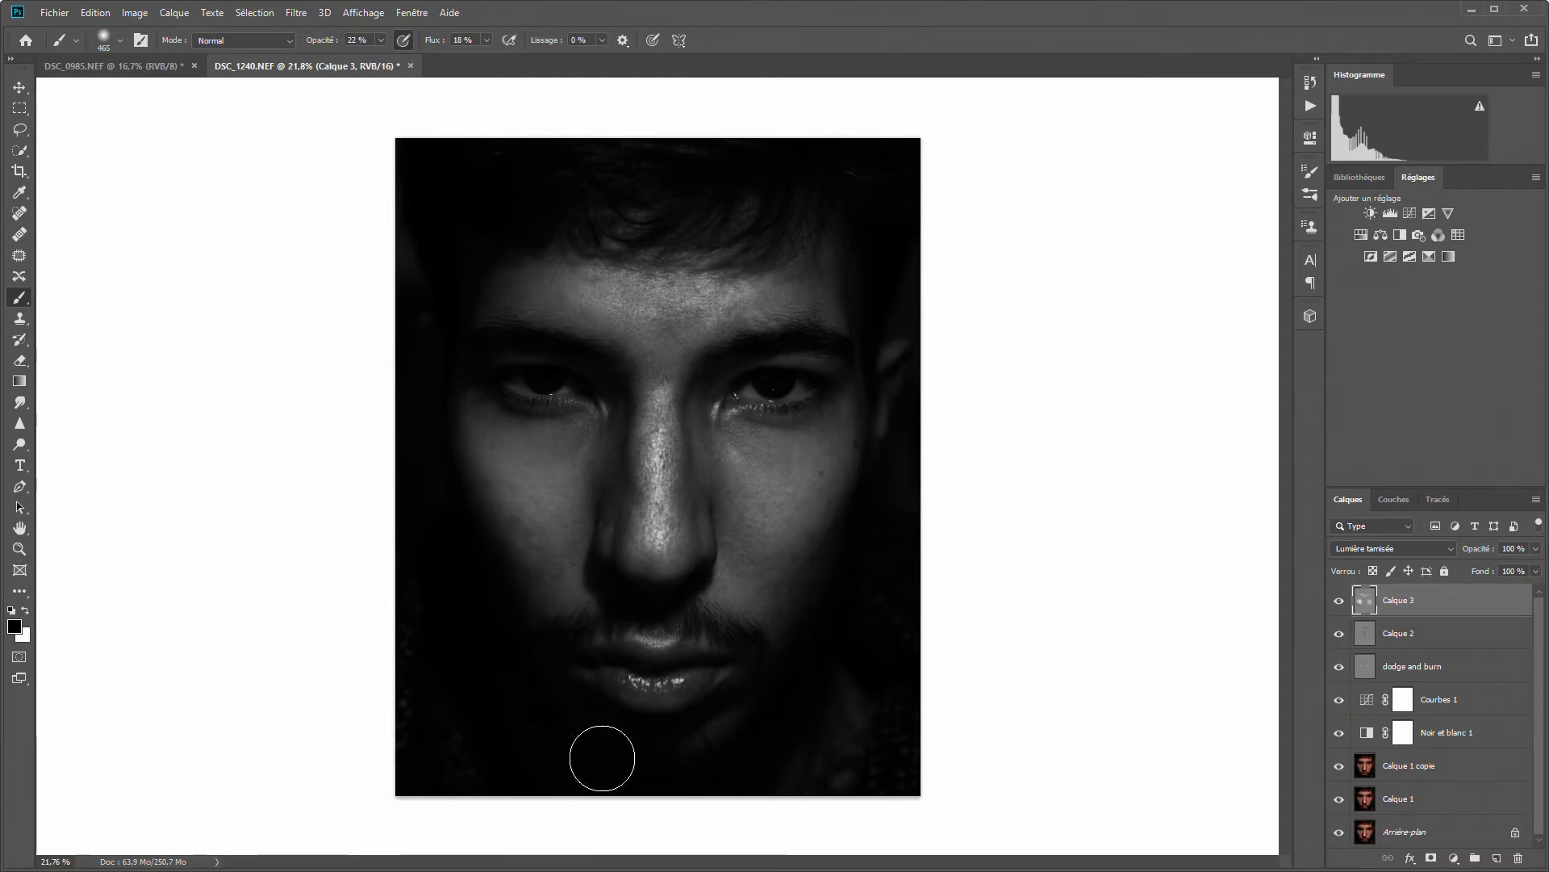
mouse_move(858, 547)
left_mouse_down()
mouse_move(867, 564)
mouse_move(845, 549)
mouse_move(864, 526)
mouse_move(799, 661)
mouse_move(851, 573)
mouse_move(811, 616)
mouse_move(799, 588)
mouse_move(851, 564)
mouse_move(823, 574)
mouse_move(834, 551)
mouse_move(789, 595)
mouse_move(771, 591)
left_mouse_up()
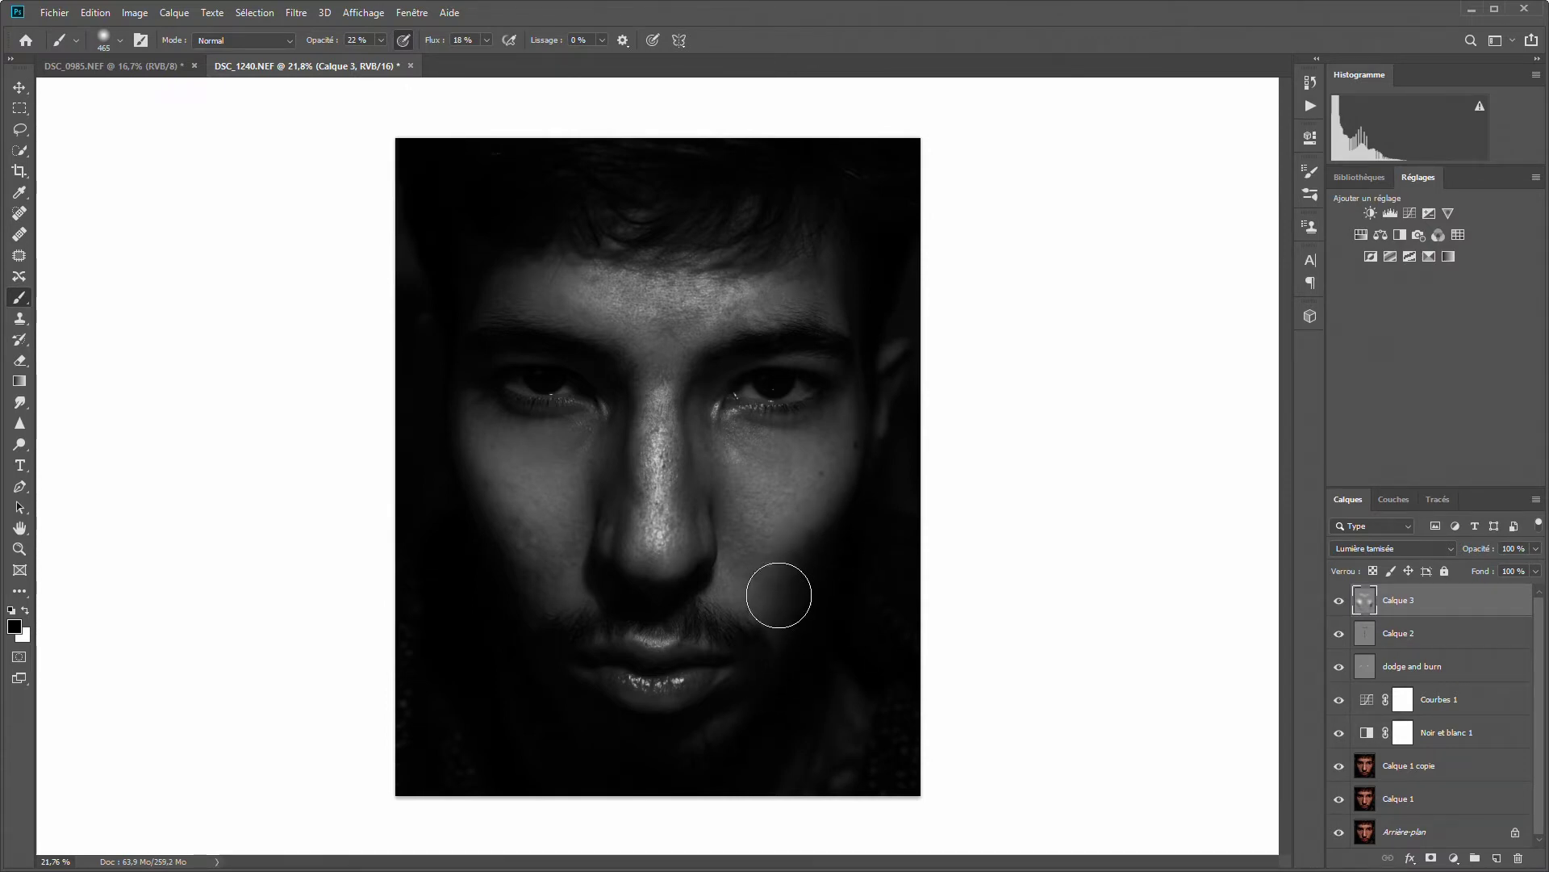
mouse_move(508, 581)
left_mouse_down()
mouse_move(486, 553)
mouse_move(537, 436)
left_mouse_up()
left_click_drag(823, 605, 799, 578)
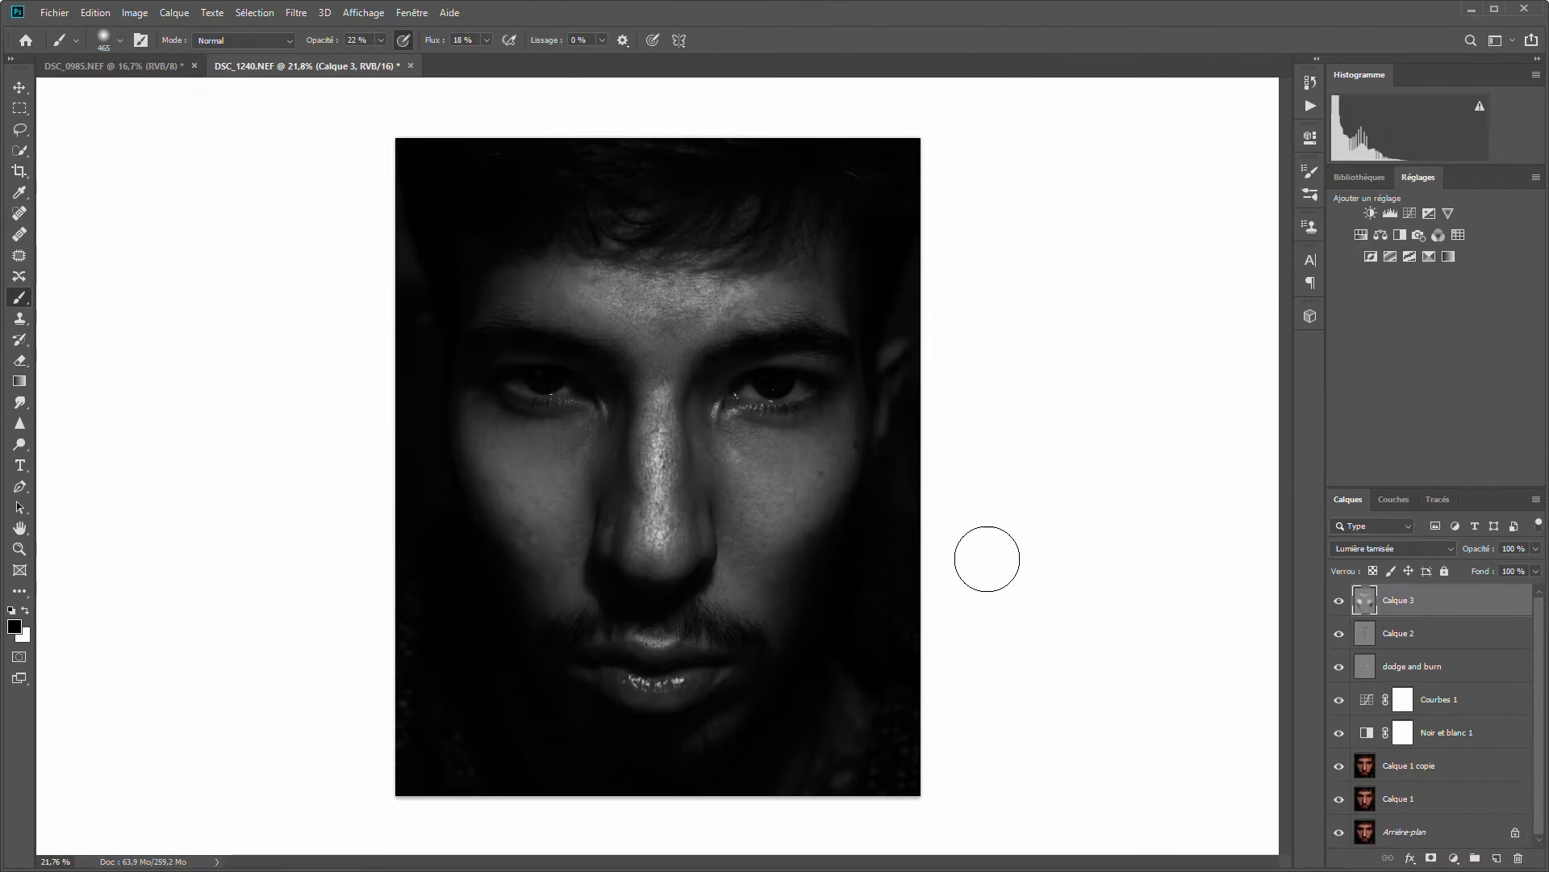
left_click(1340, 601)
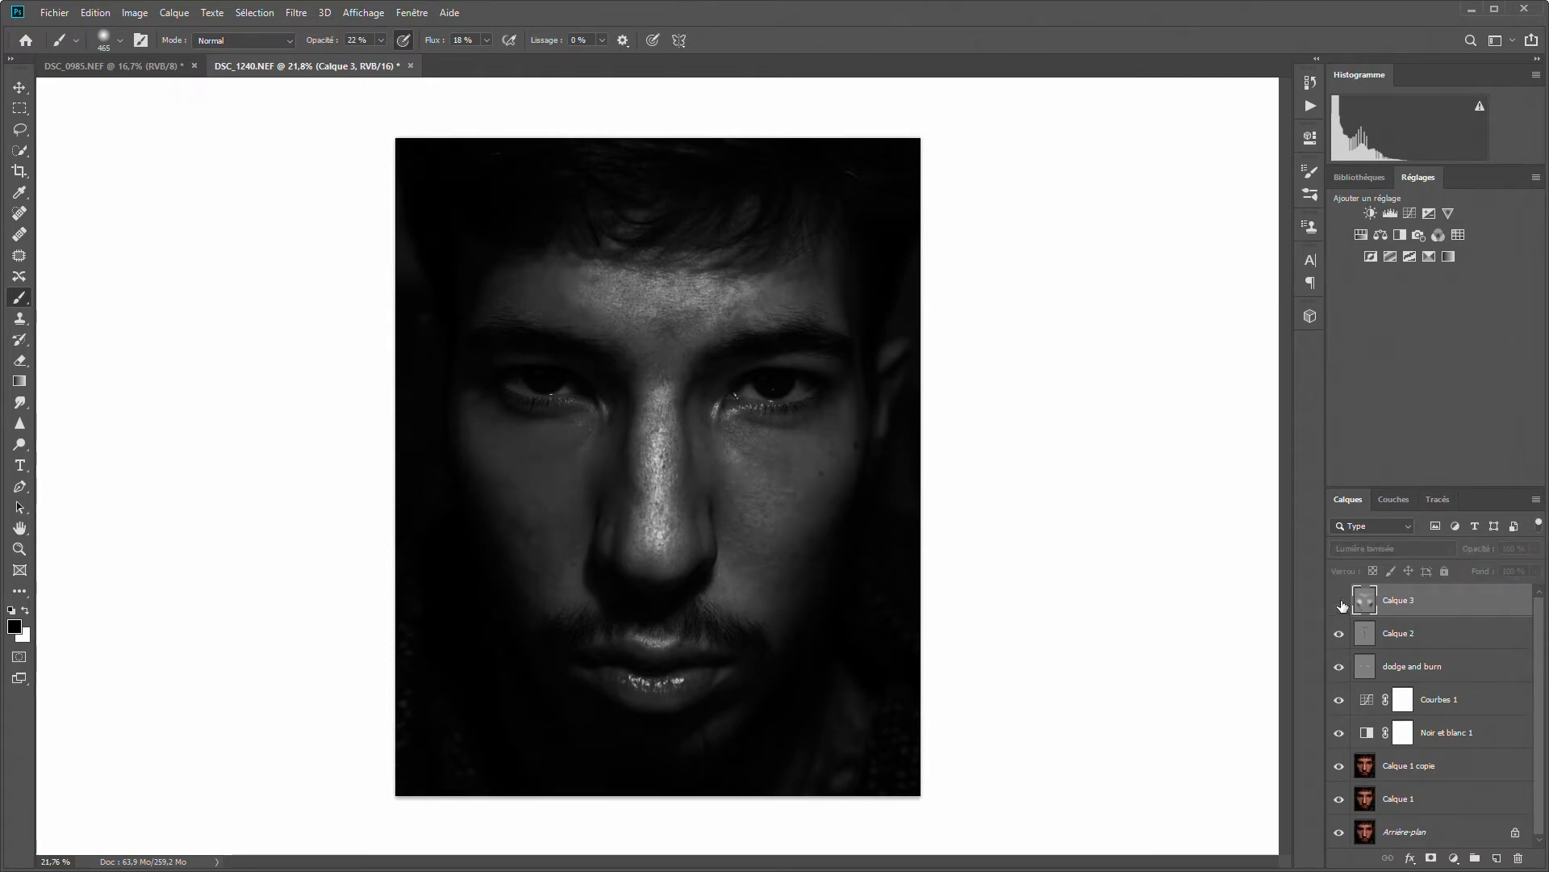
left_click(1339, 600)
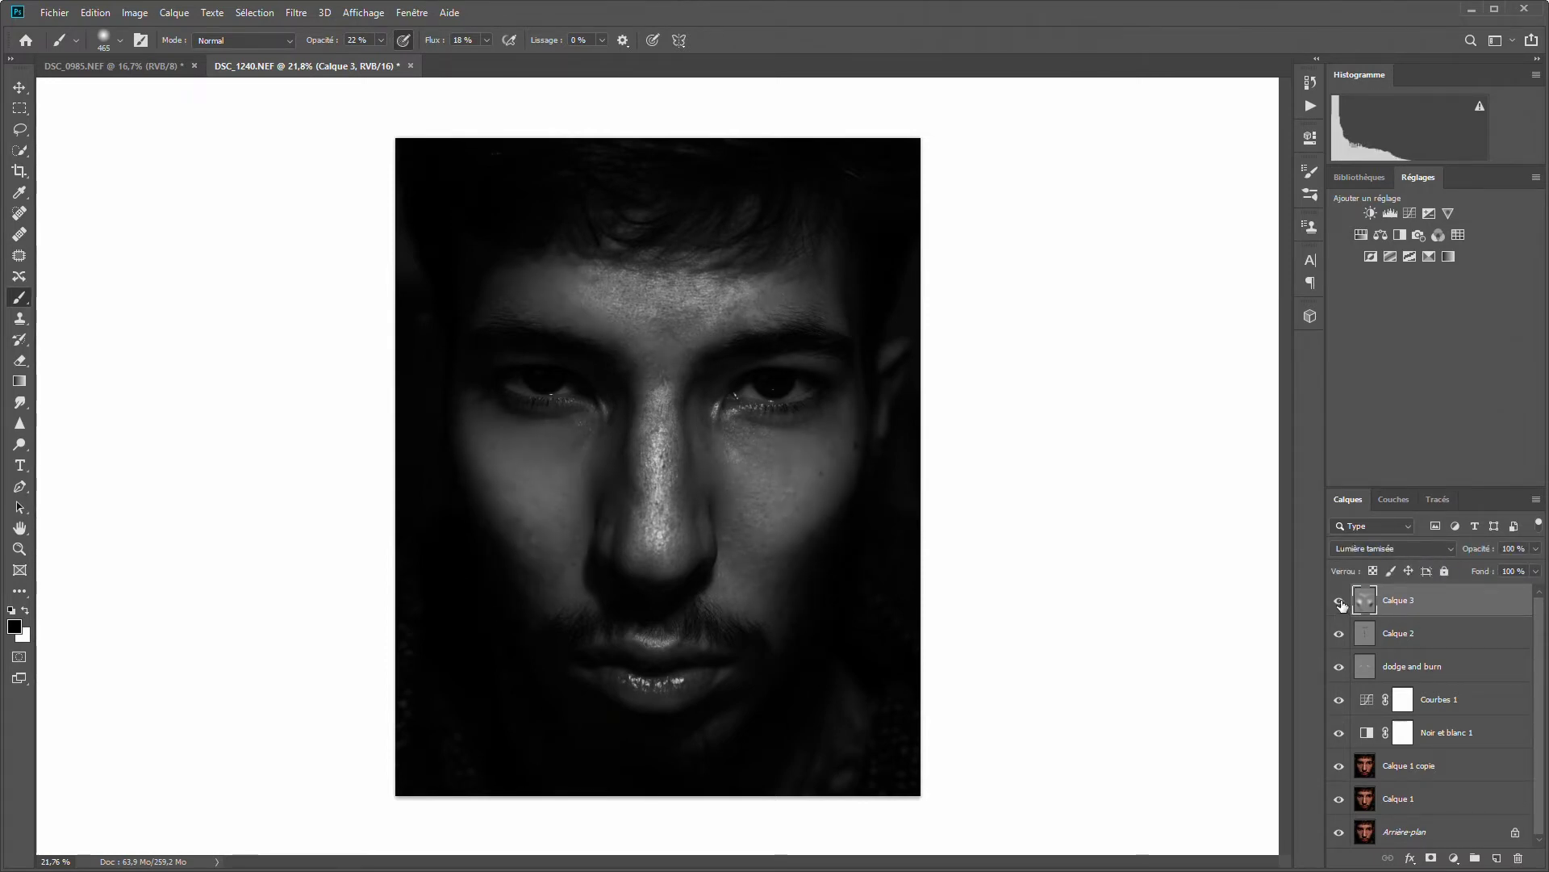
left_click(1340, 601)
left_click(1339, 601)
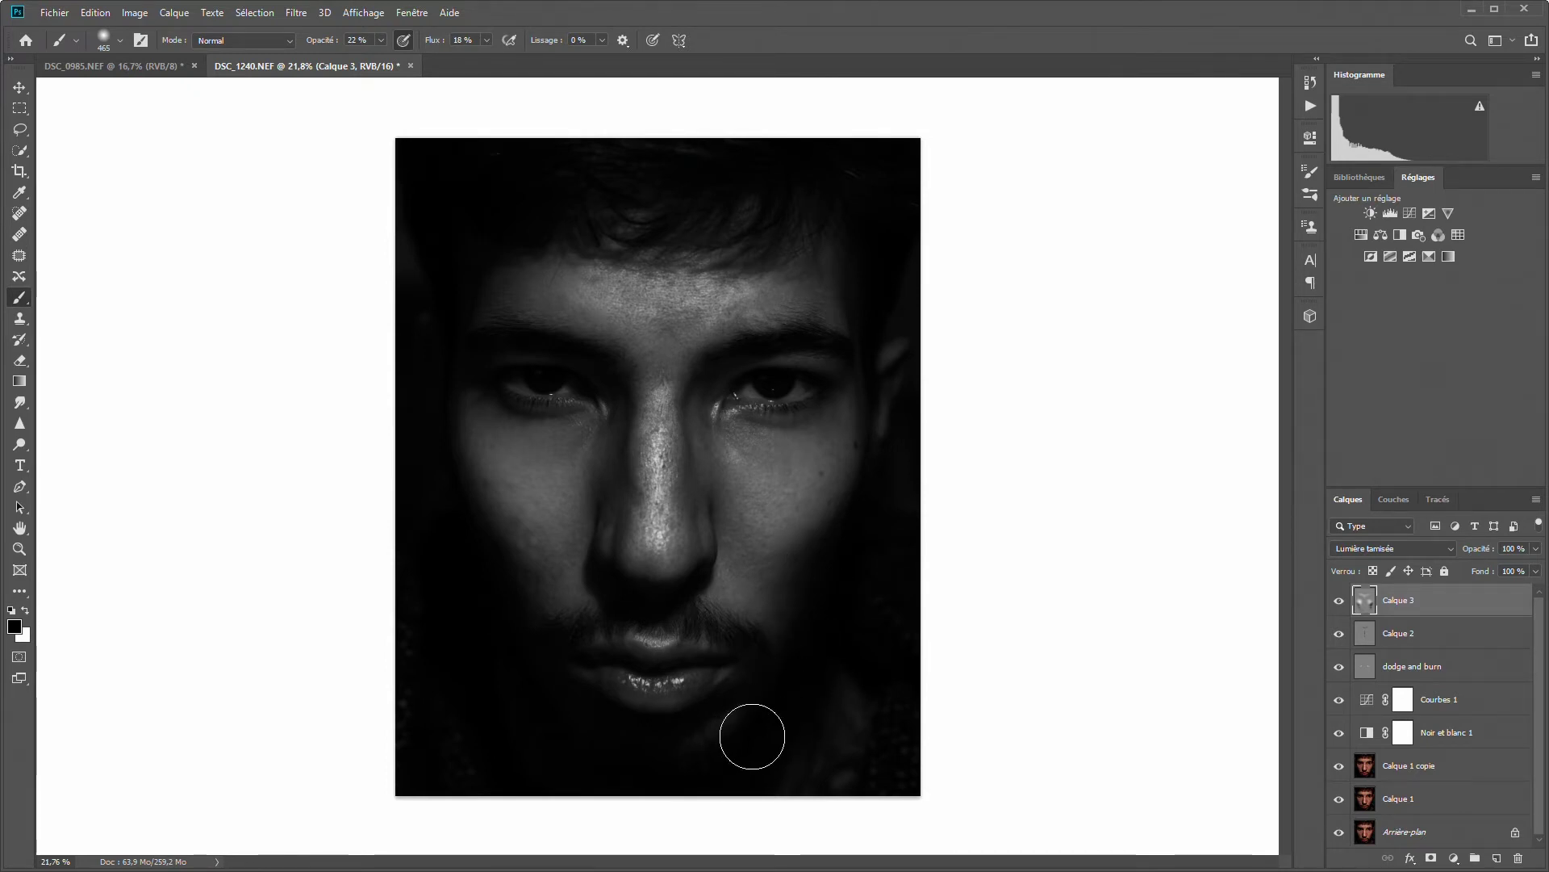
- Darken the chin, temple and left cheek edge further, then compare Calque 3 again
left_click_drag(708, 750, 424, 505)
left_click_drag(878, 381, 865, 322)
left_click_drag(502, 570, 471, 552)
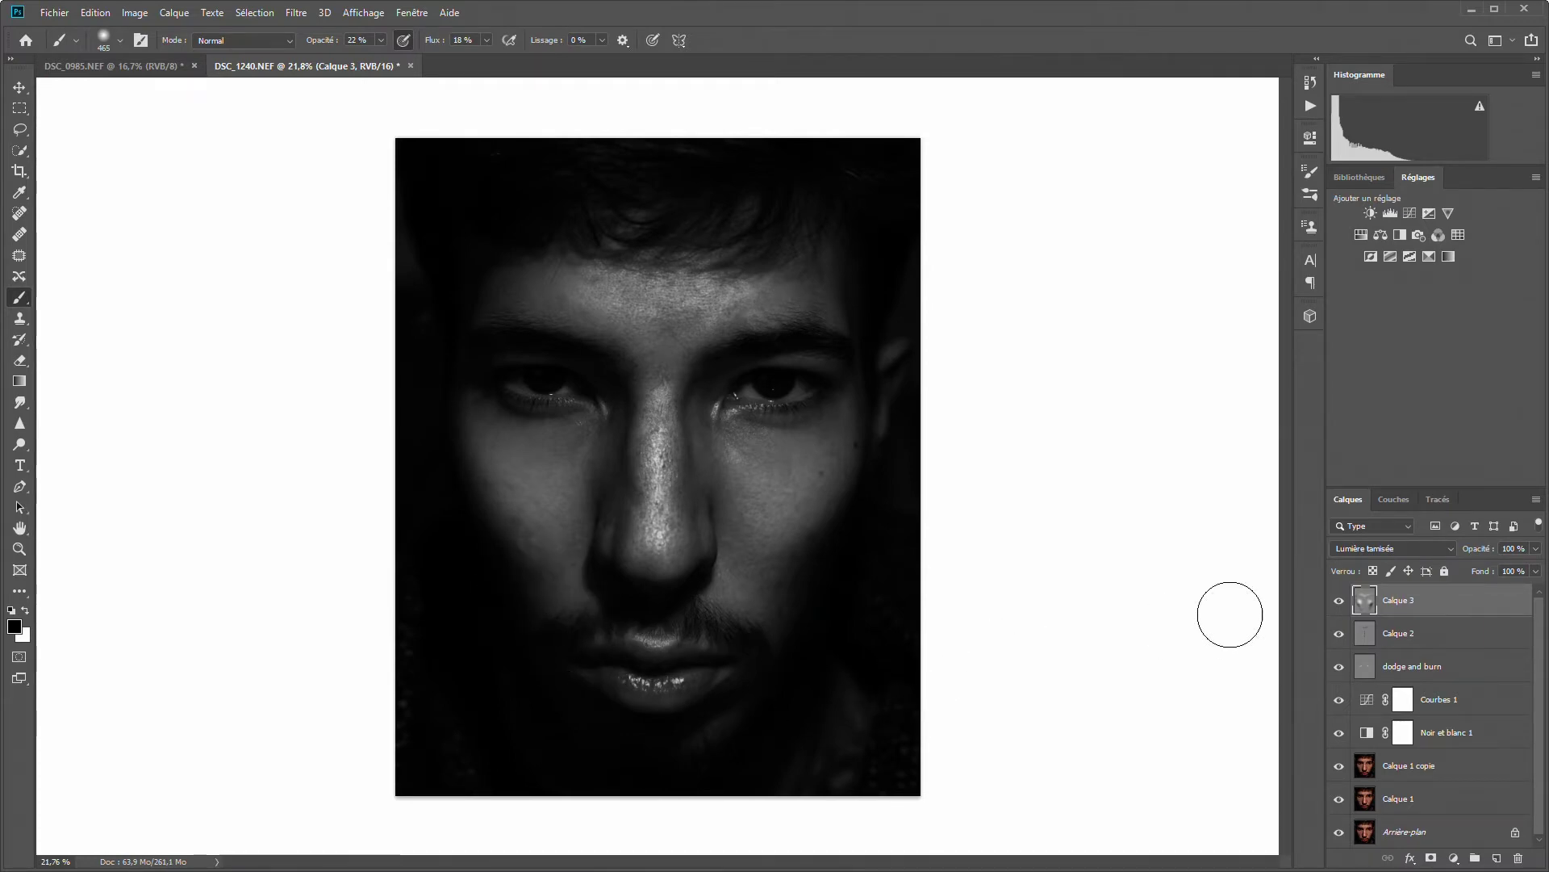
left_click(1339, 600)
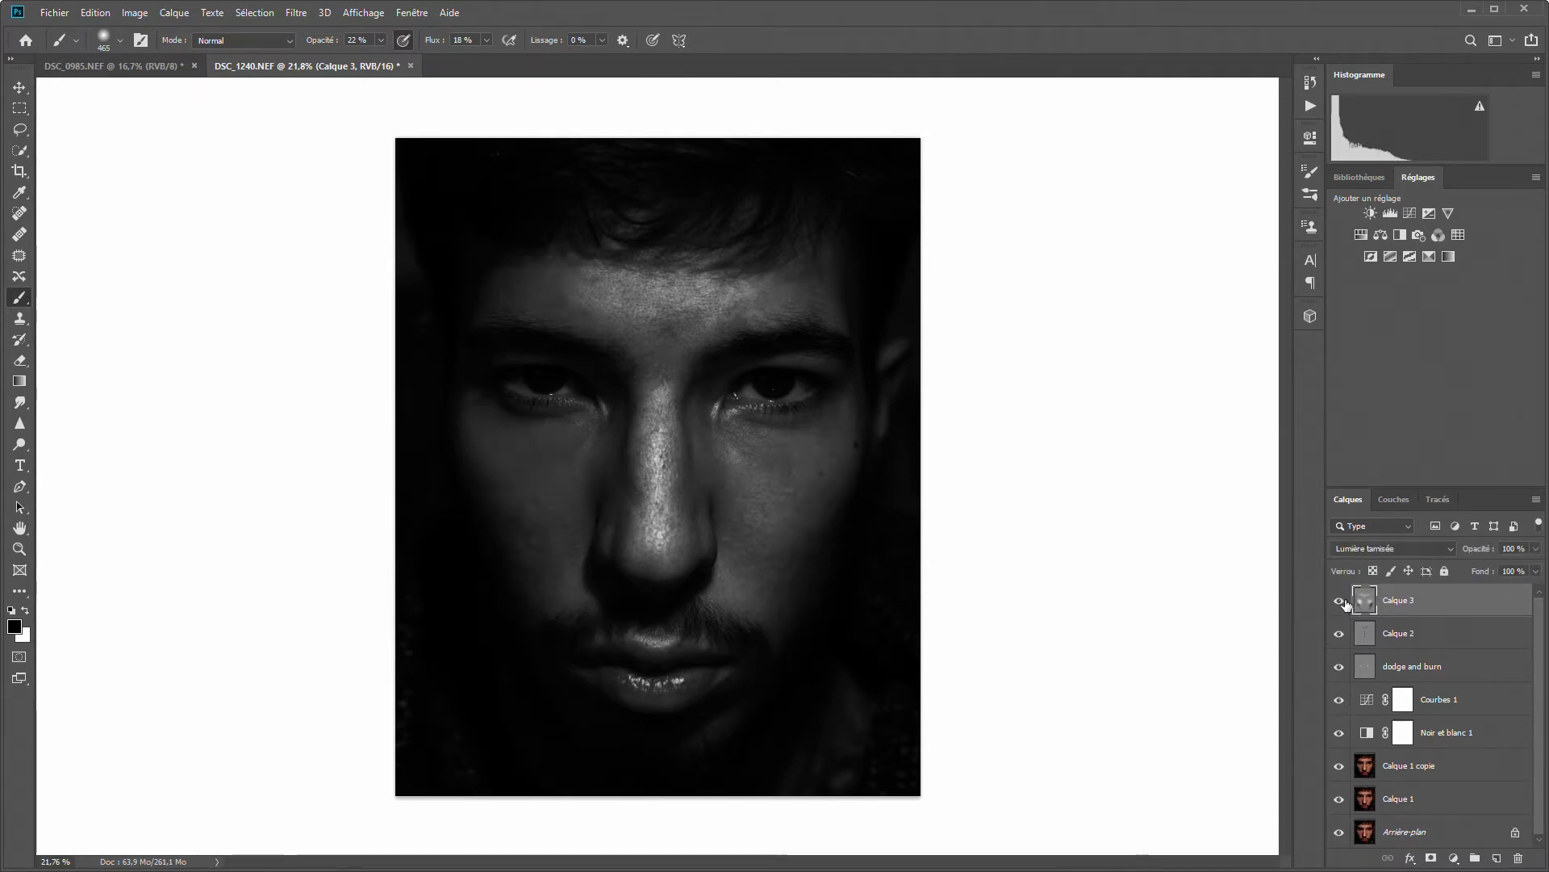
left_click(1340, 600)
left_click(1342, 601)
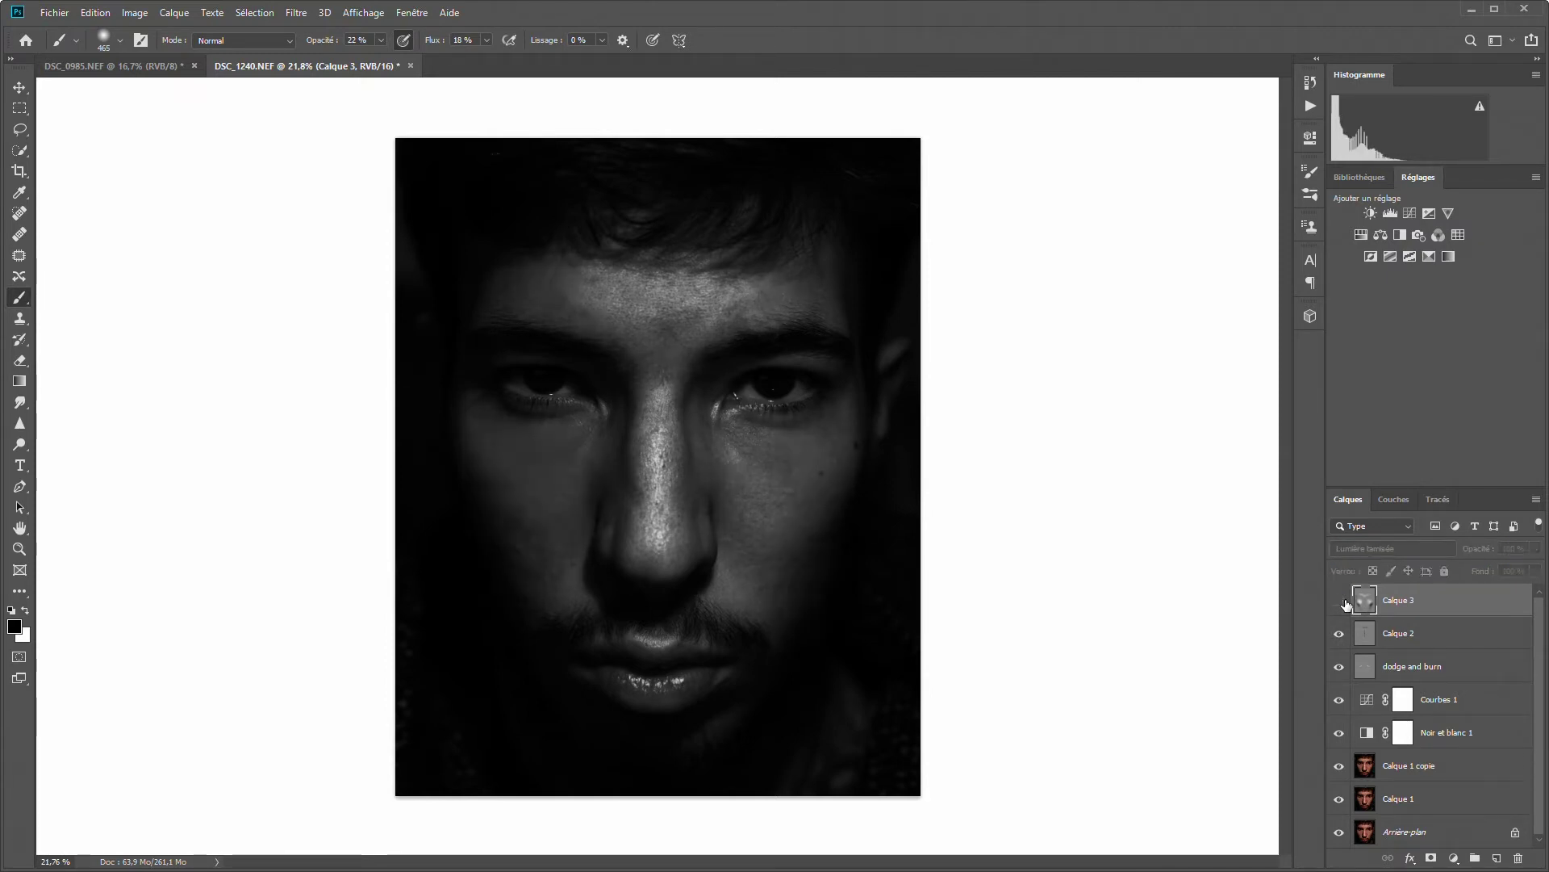
left_click(1342, 601)
left_click(1339, 600)
left_click(1340, 601)
left_click(1340, 600)
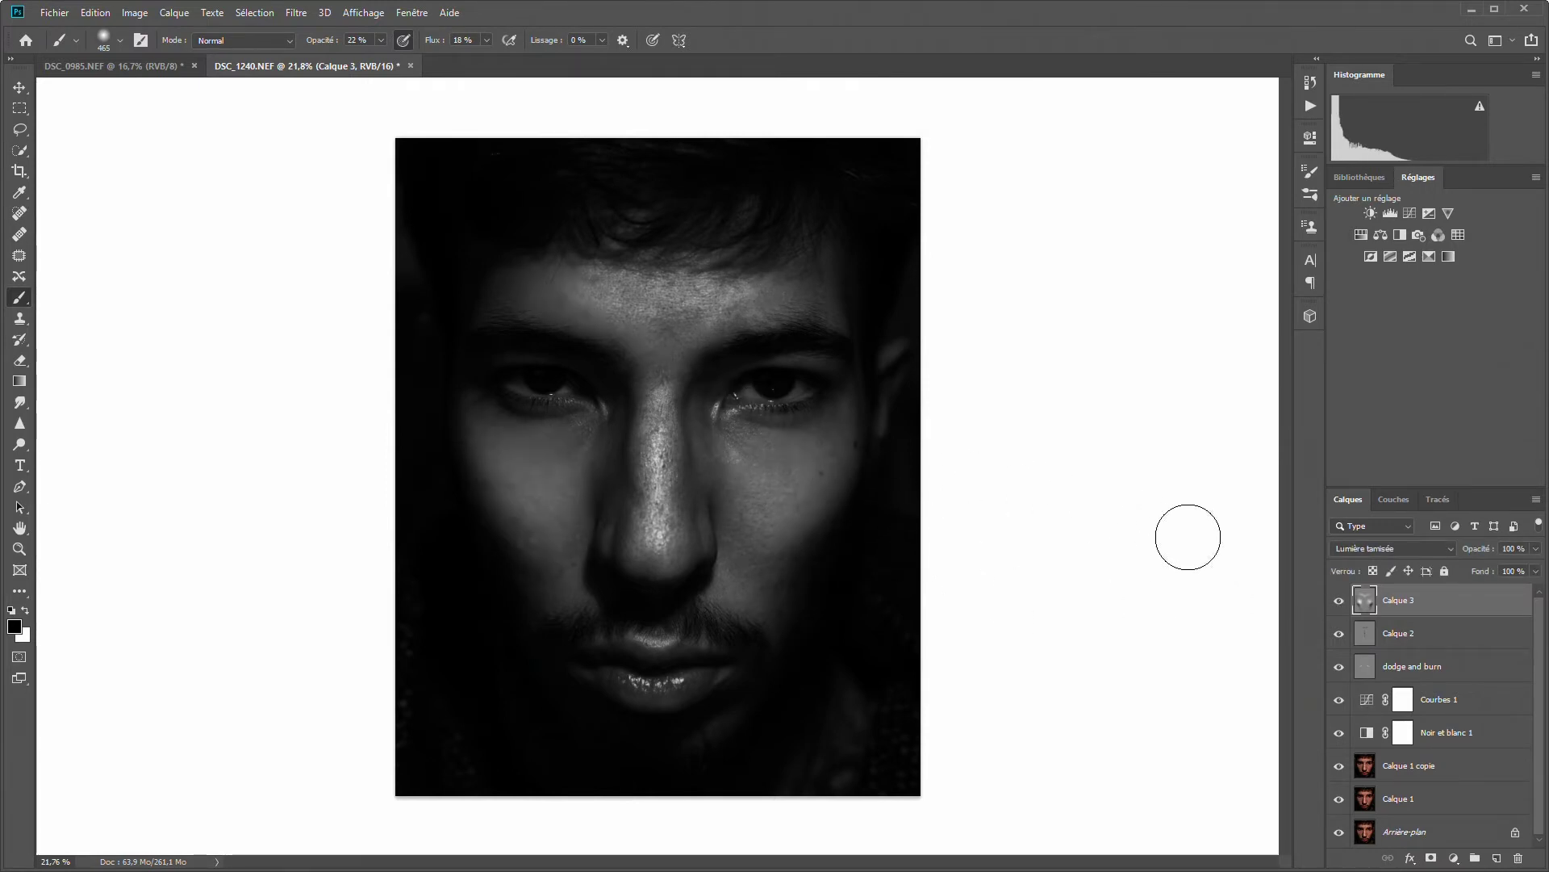
- Add Calque 4, fill it with 50% gray, blend it as Lumière tamisée, and zoom to the right eye
left_click(1496, 857)
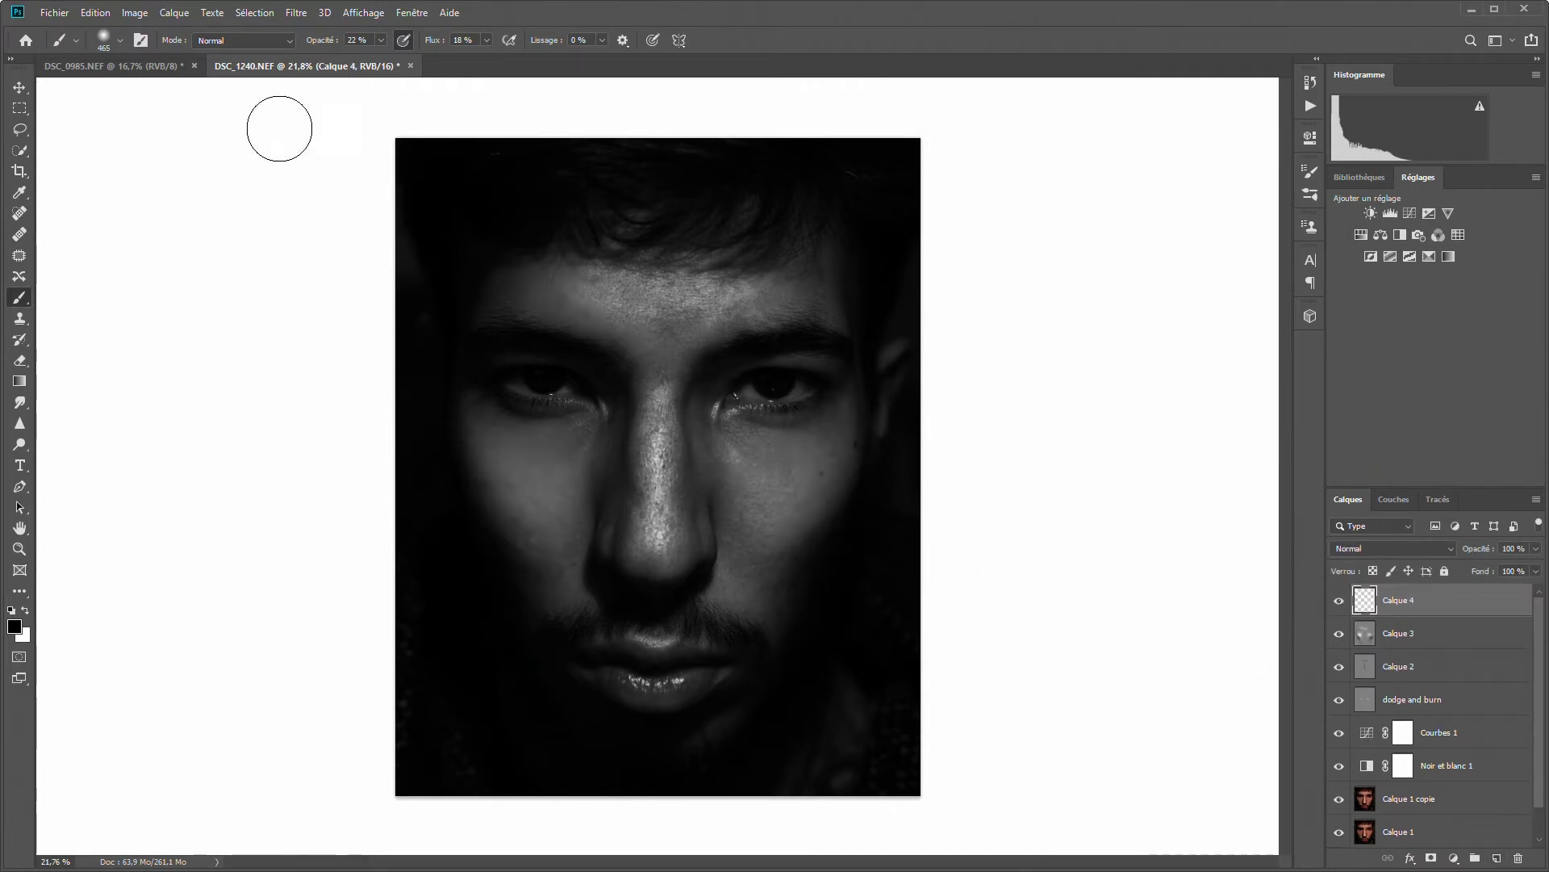
left_click(95, 12)
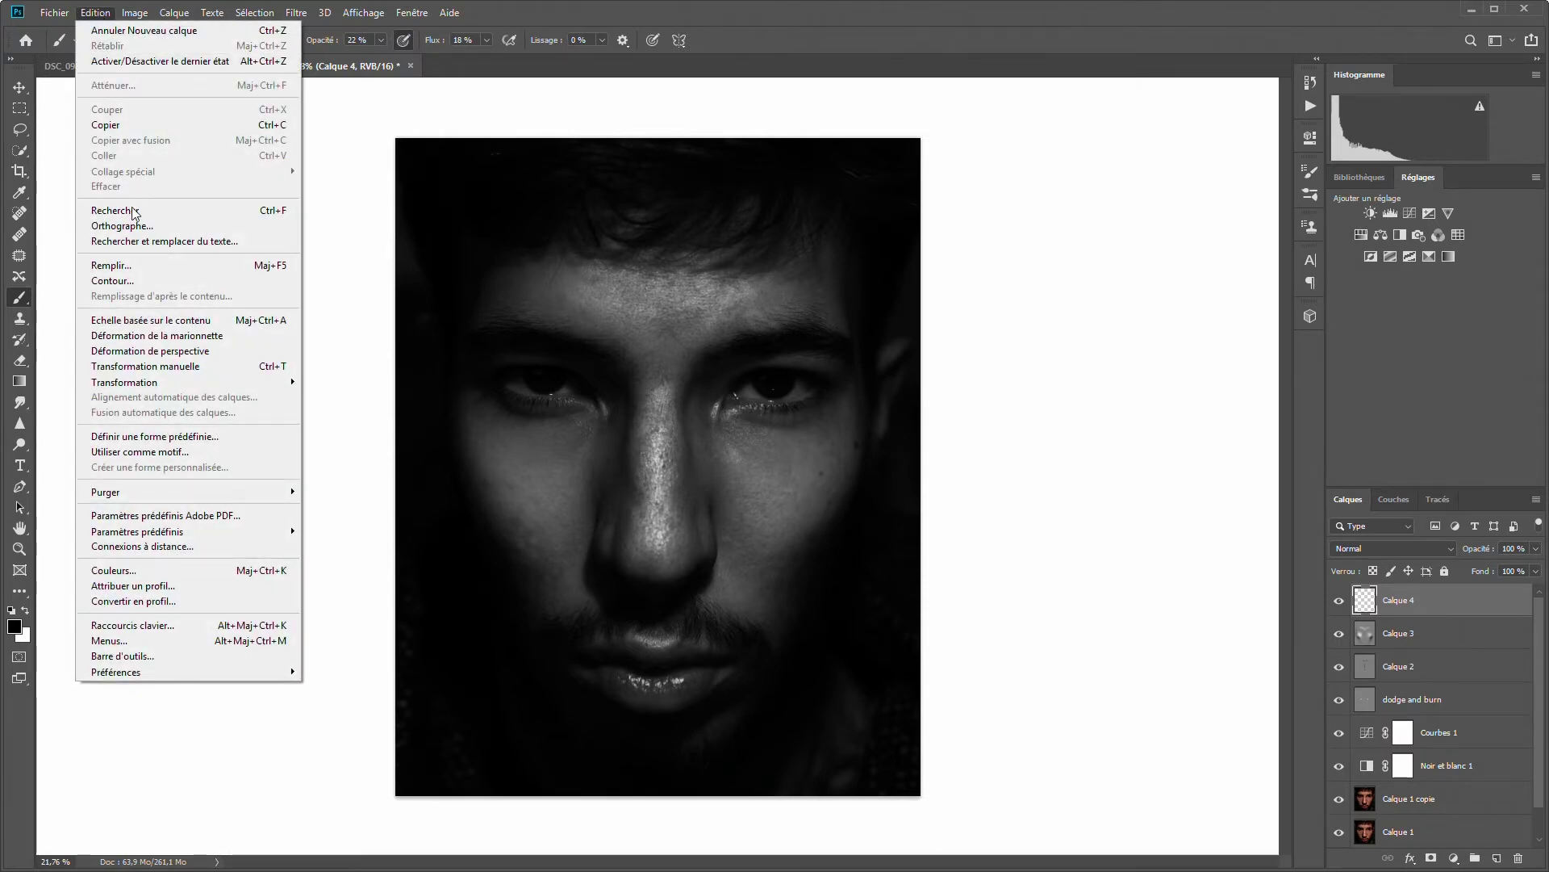
left_click(121, 265)
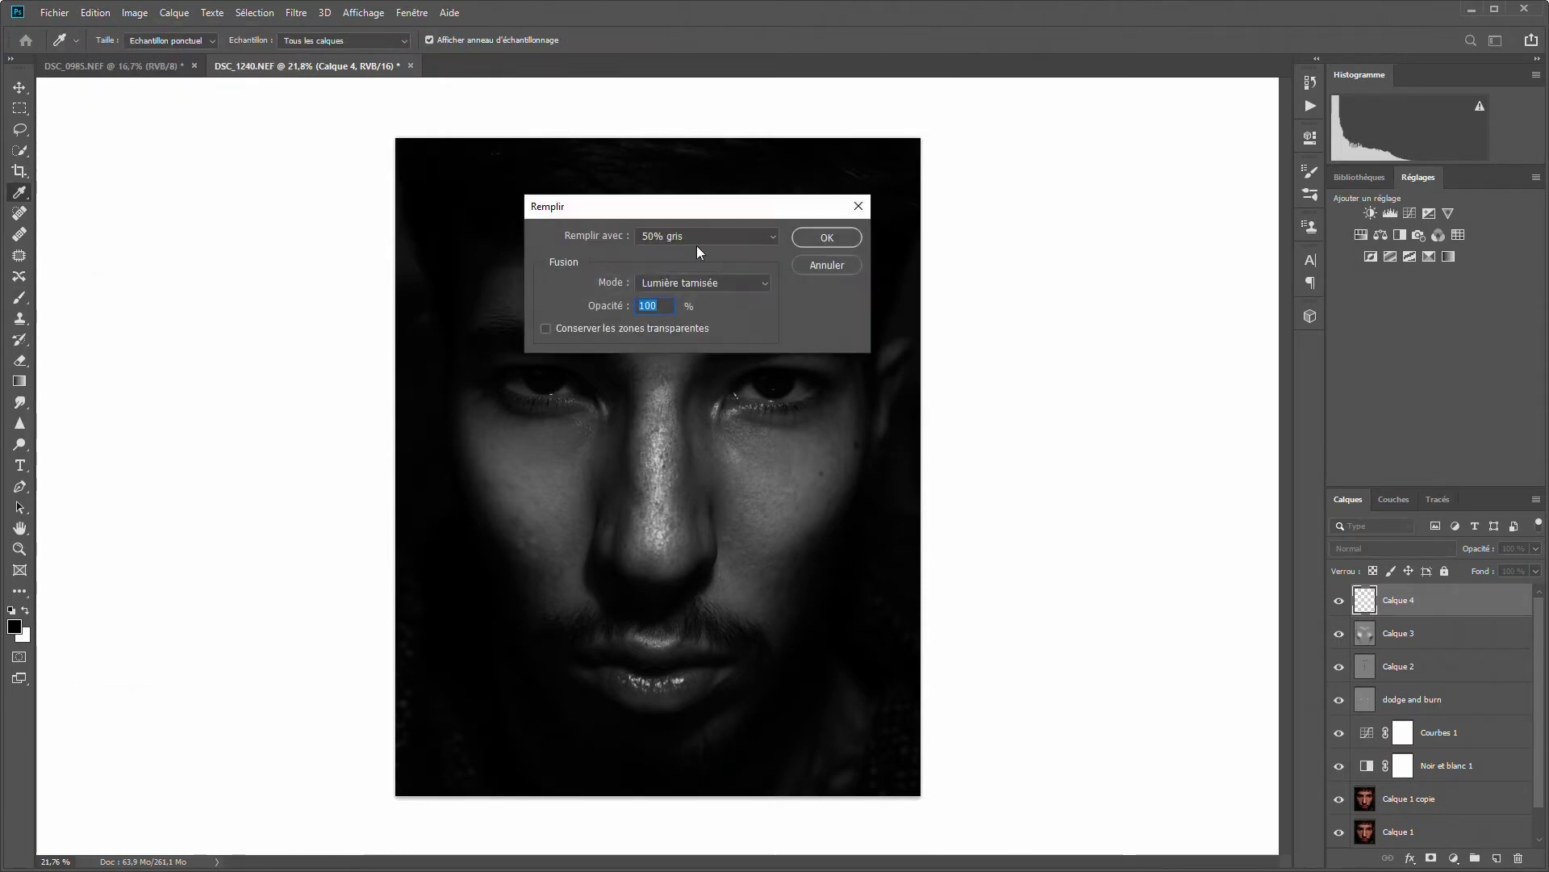
left_click(828, 239)
key("b")
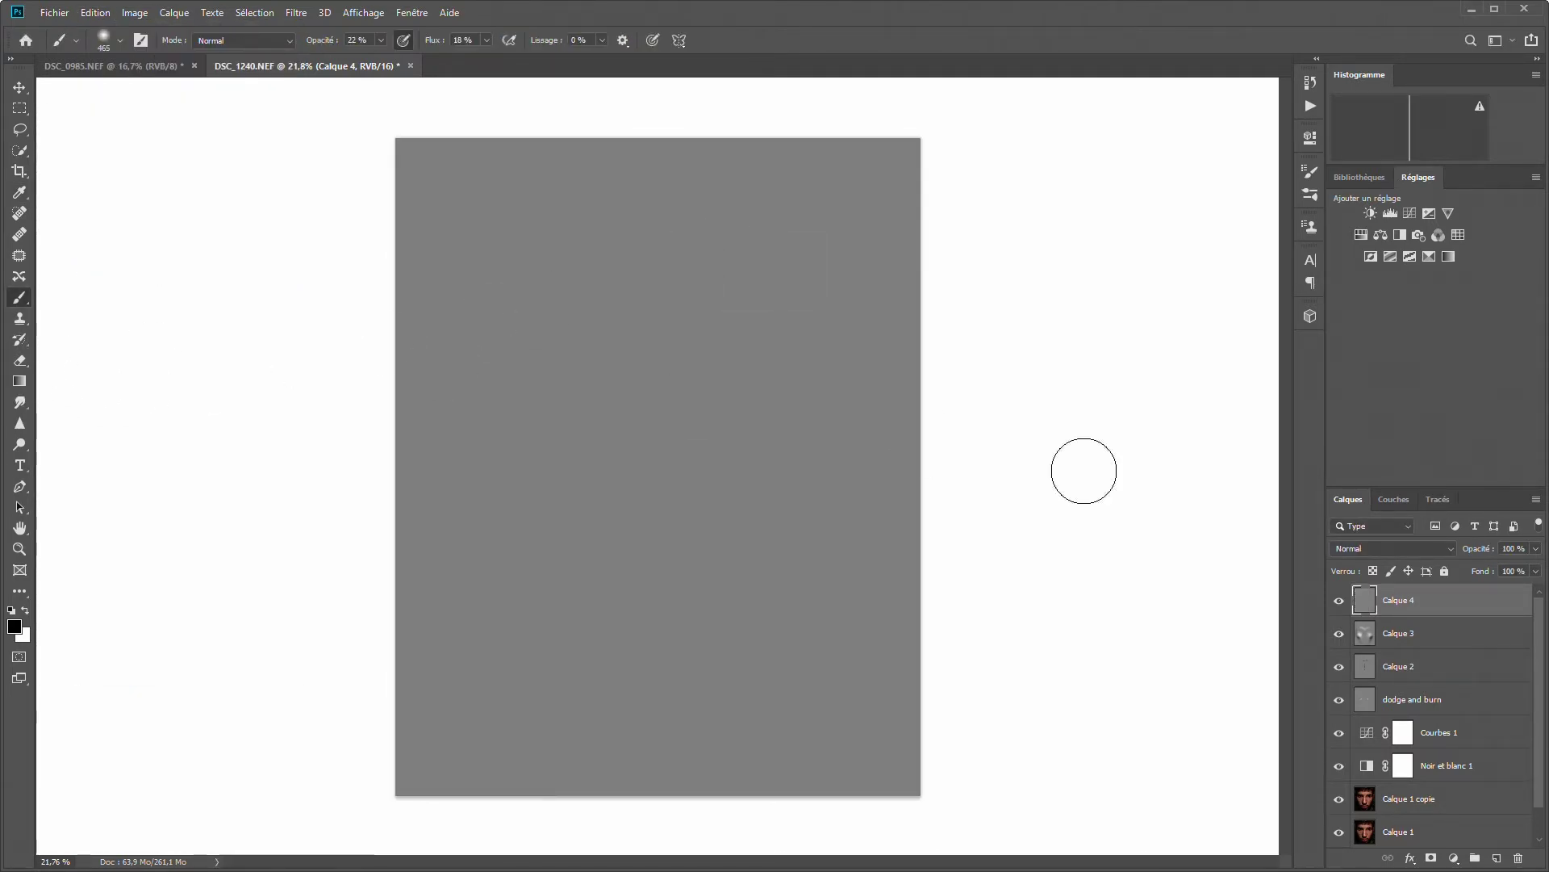
left_click(1364, 546)
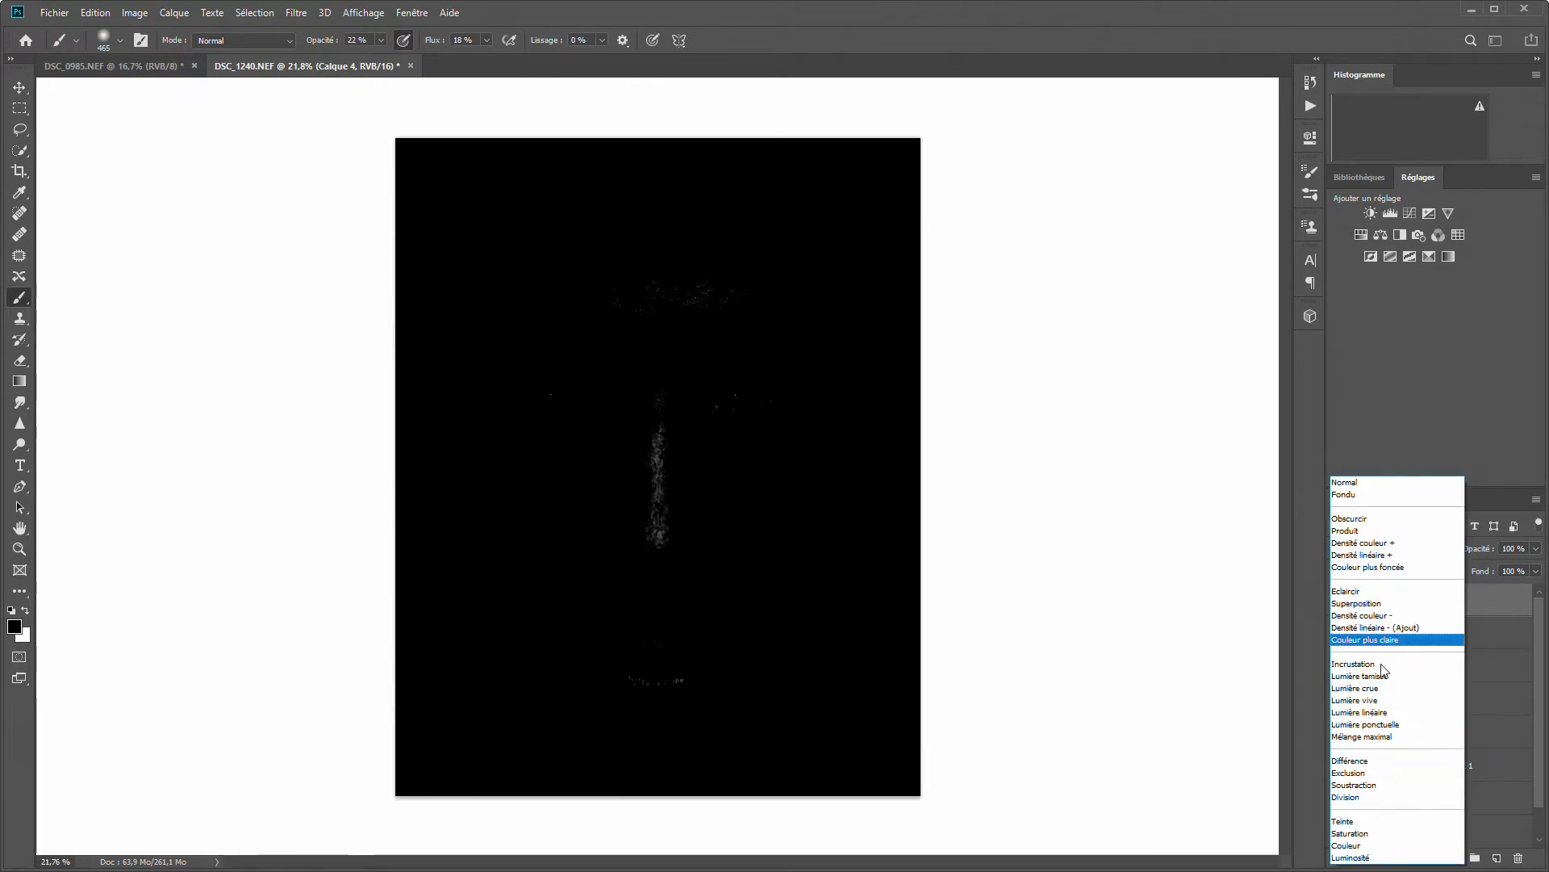
left_click(1384, 680)
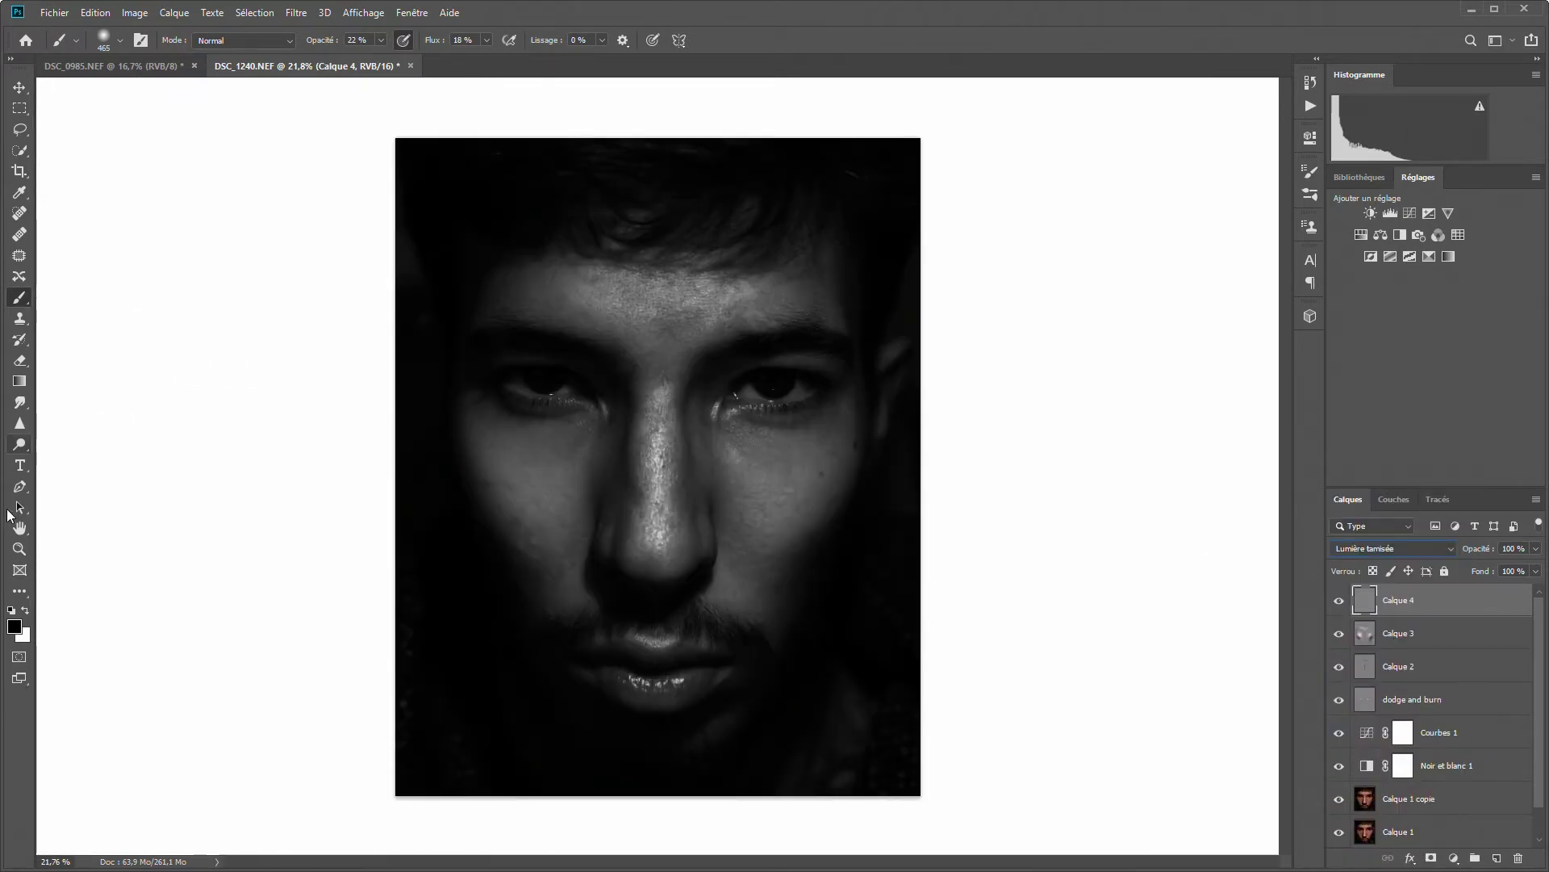
left_click(20, 549)
mouse_move(763, 381)
left_mouse_down()
mouse_move(899, 391)
mouse_move(809, 408)
left_mouse_up()
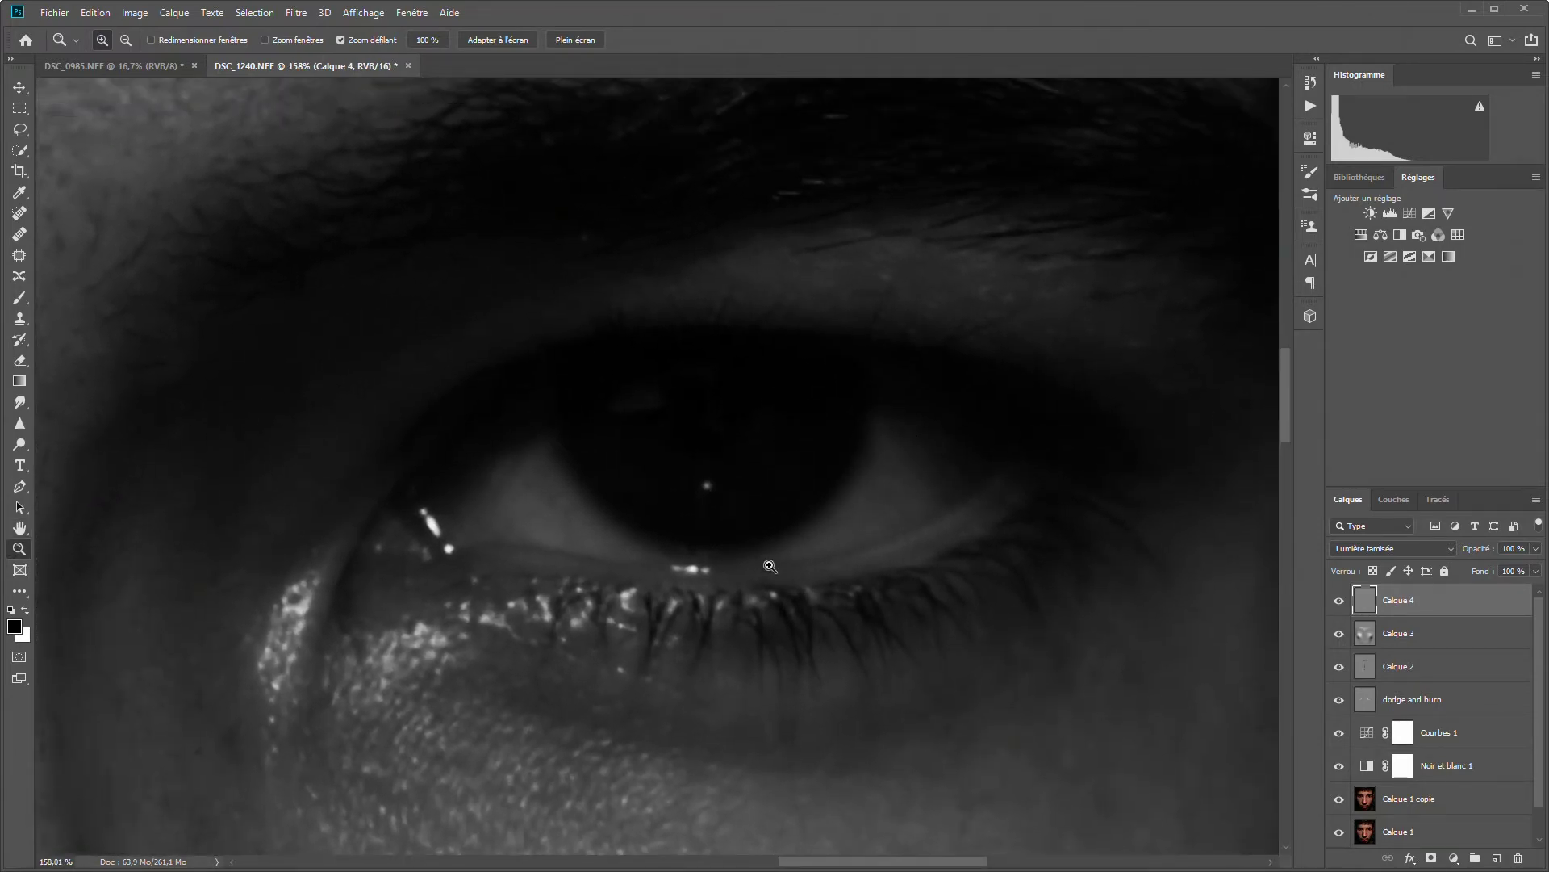
- Set a white brush of about 428 px to paint the right eye's iris on Calque 4
left_click(21, 299)
left_click_drag(812, 506, 547, 500)
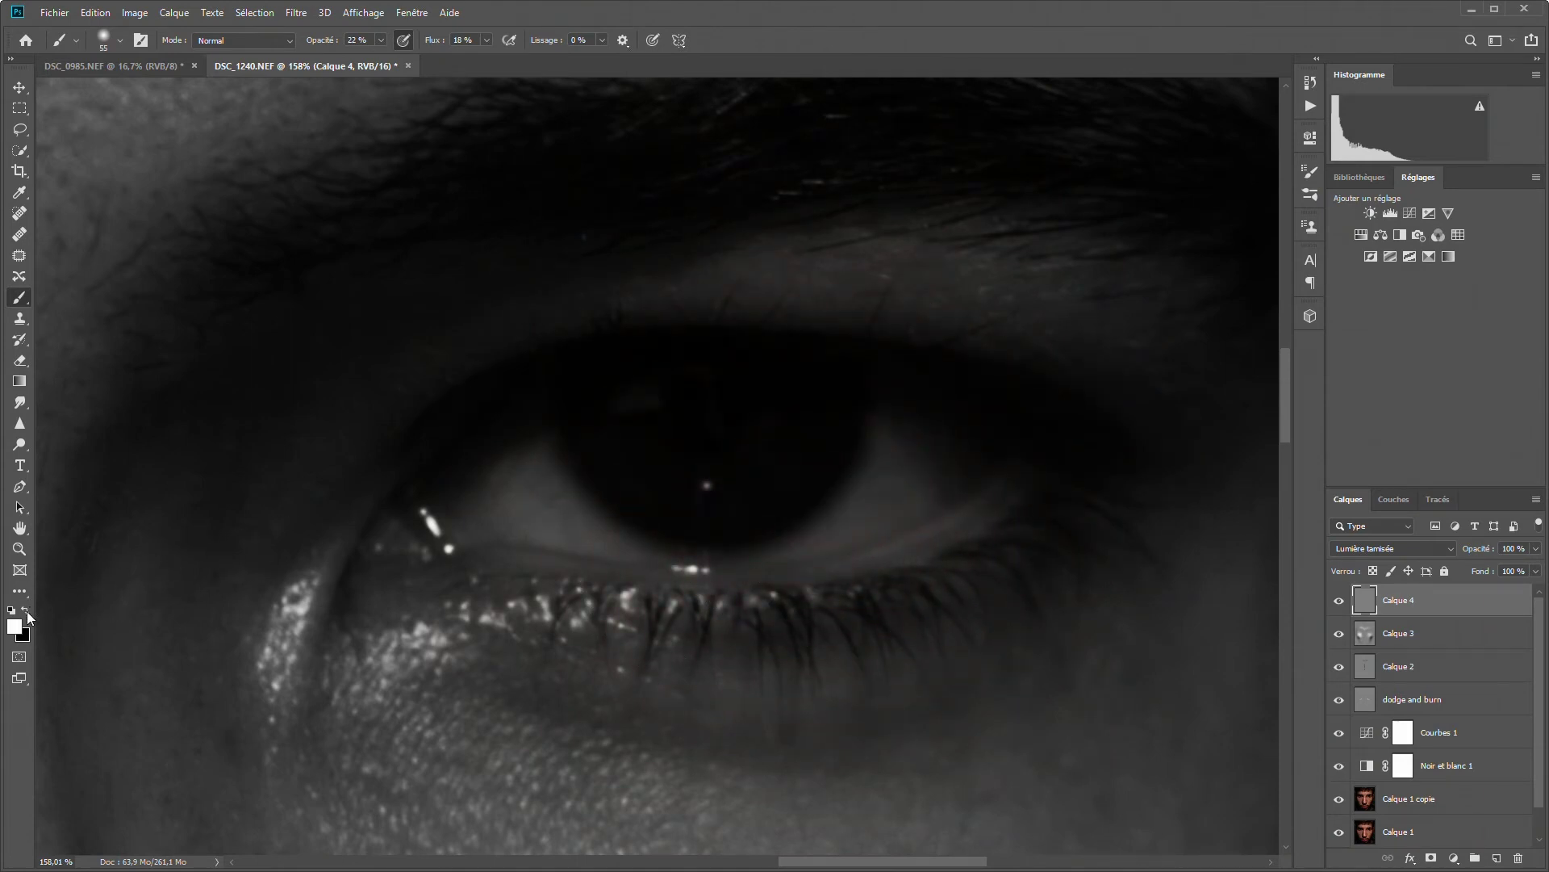
left_click(27, 611)
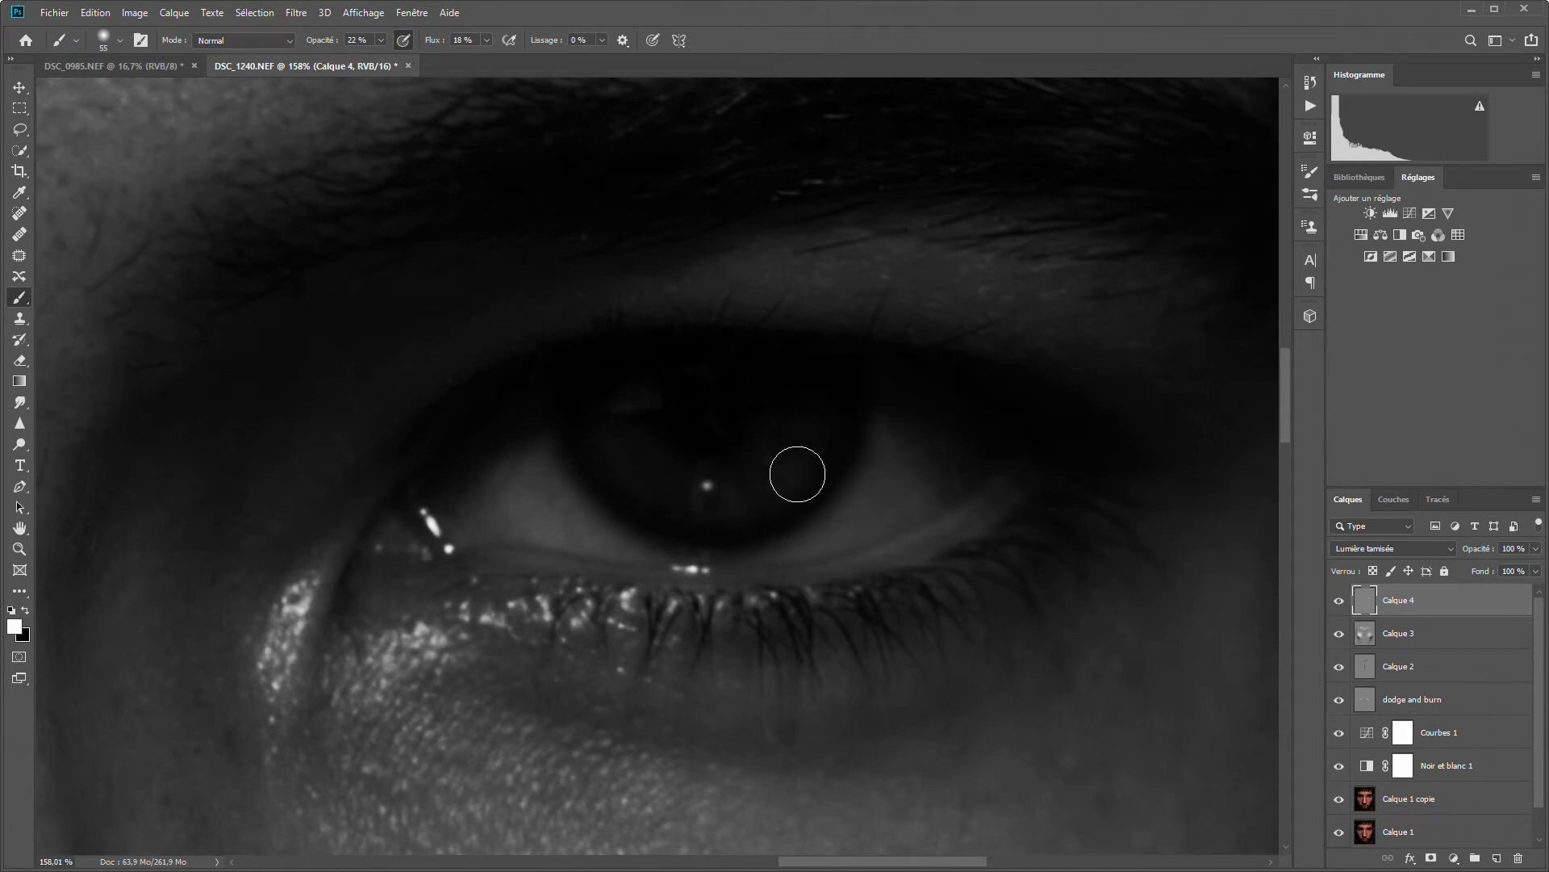
- Fit the portrait in view, compare Calque 4 hidden and shown, then zoom close on the eye
left_click(21, 548)
scroll(629, 486, "down", 2)
left_click(553, 489, "alt")
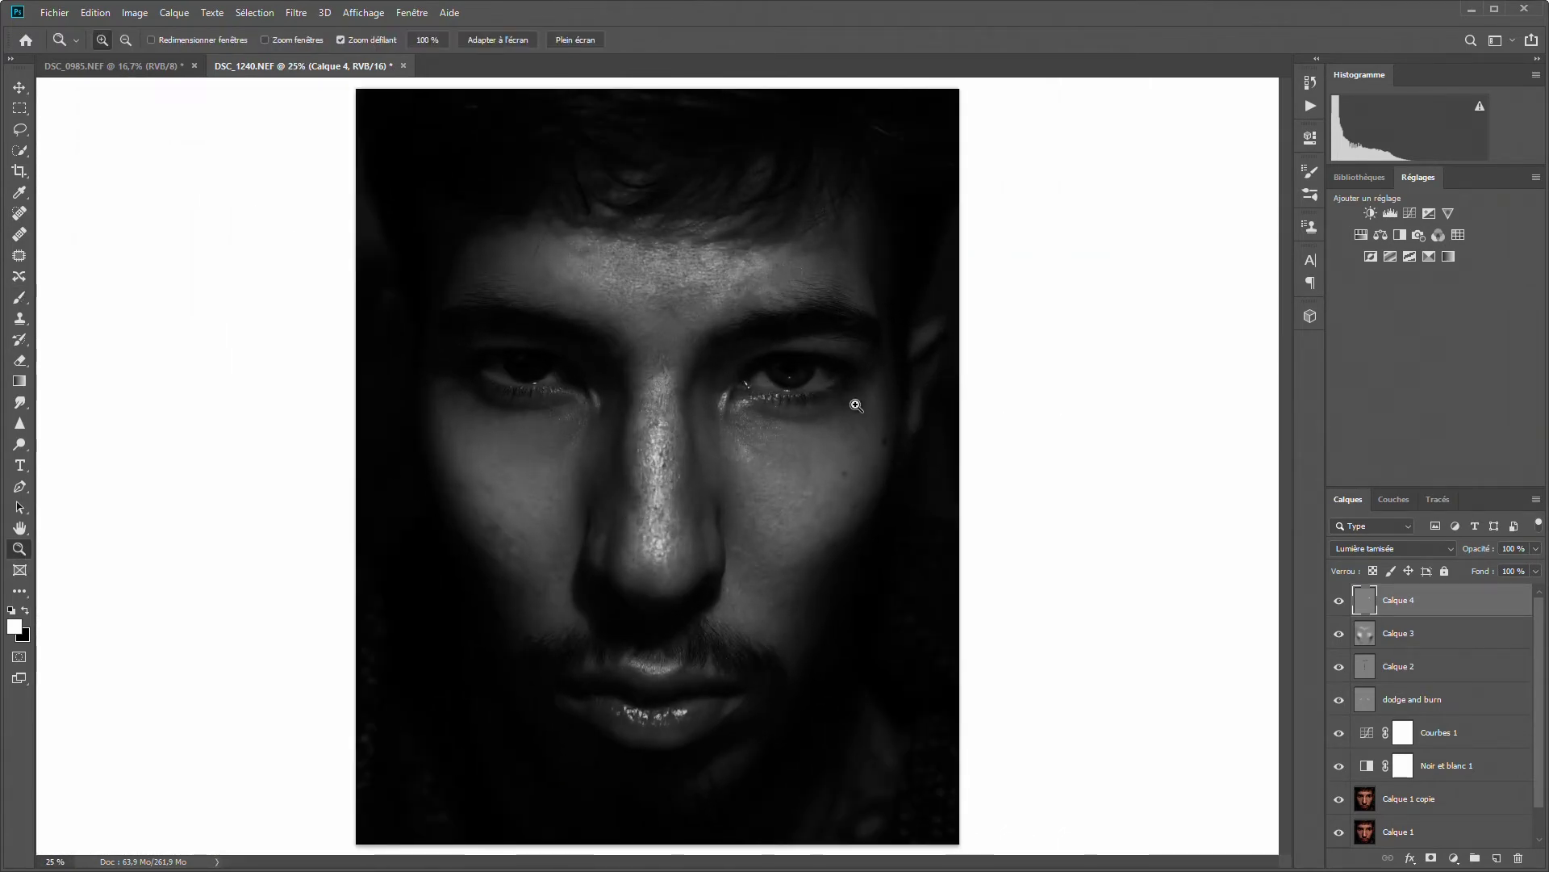
mouse_move(654, 373)
left_mouse_down()
mouse_move(819, 377)
mouse_move(702, 387)
left_mouse_up()
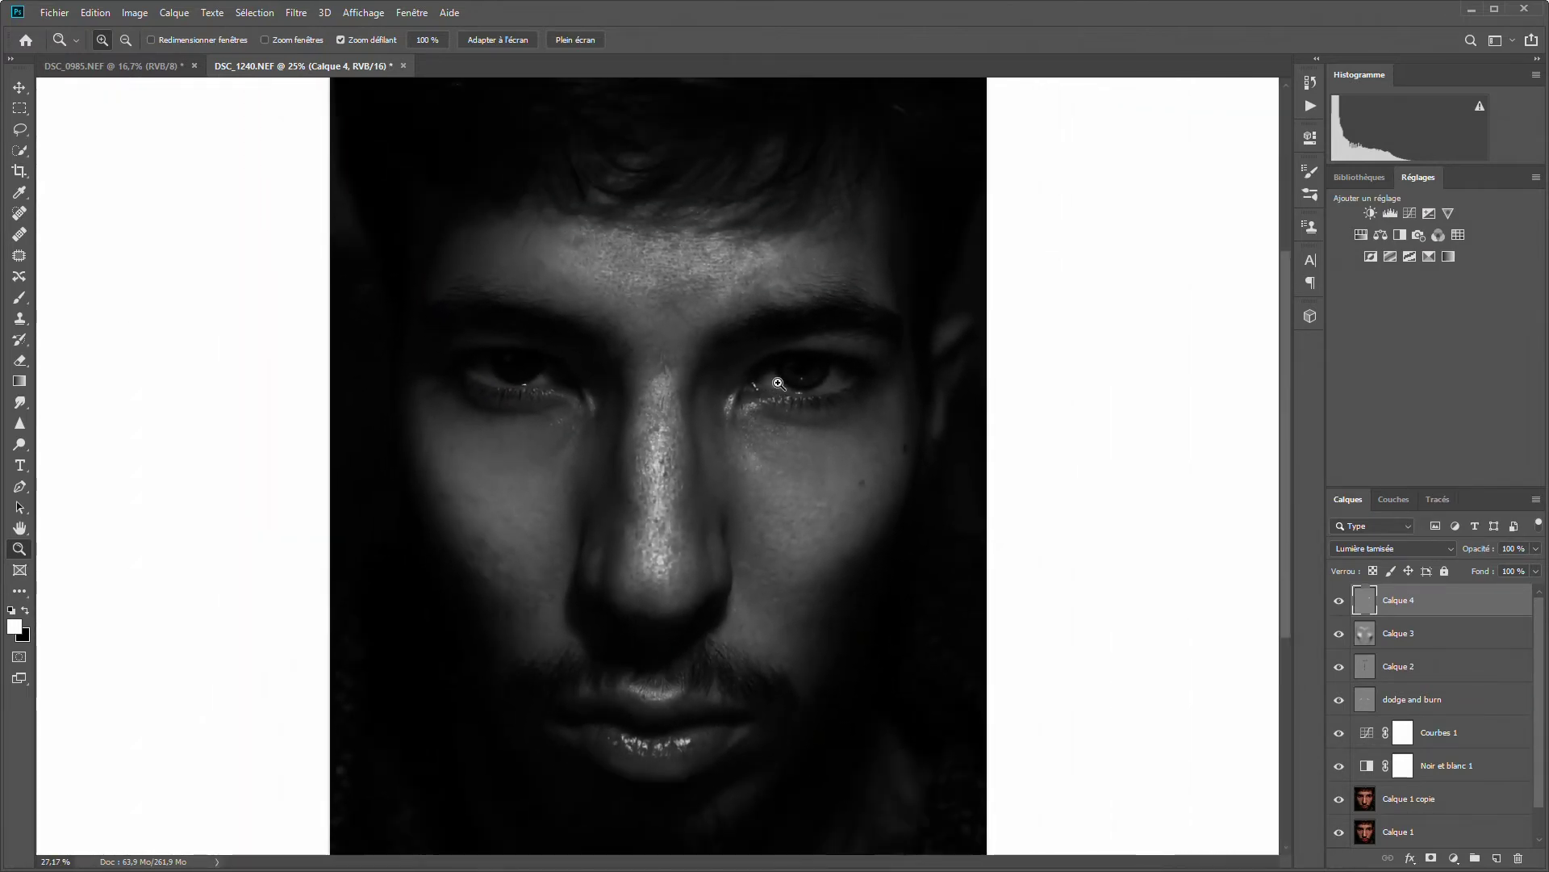
left_click(1339, 601)
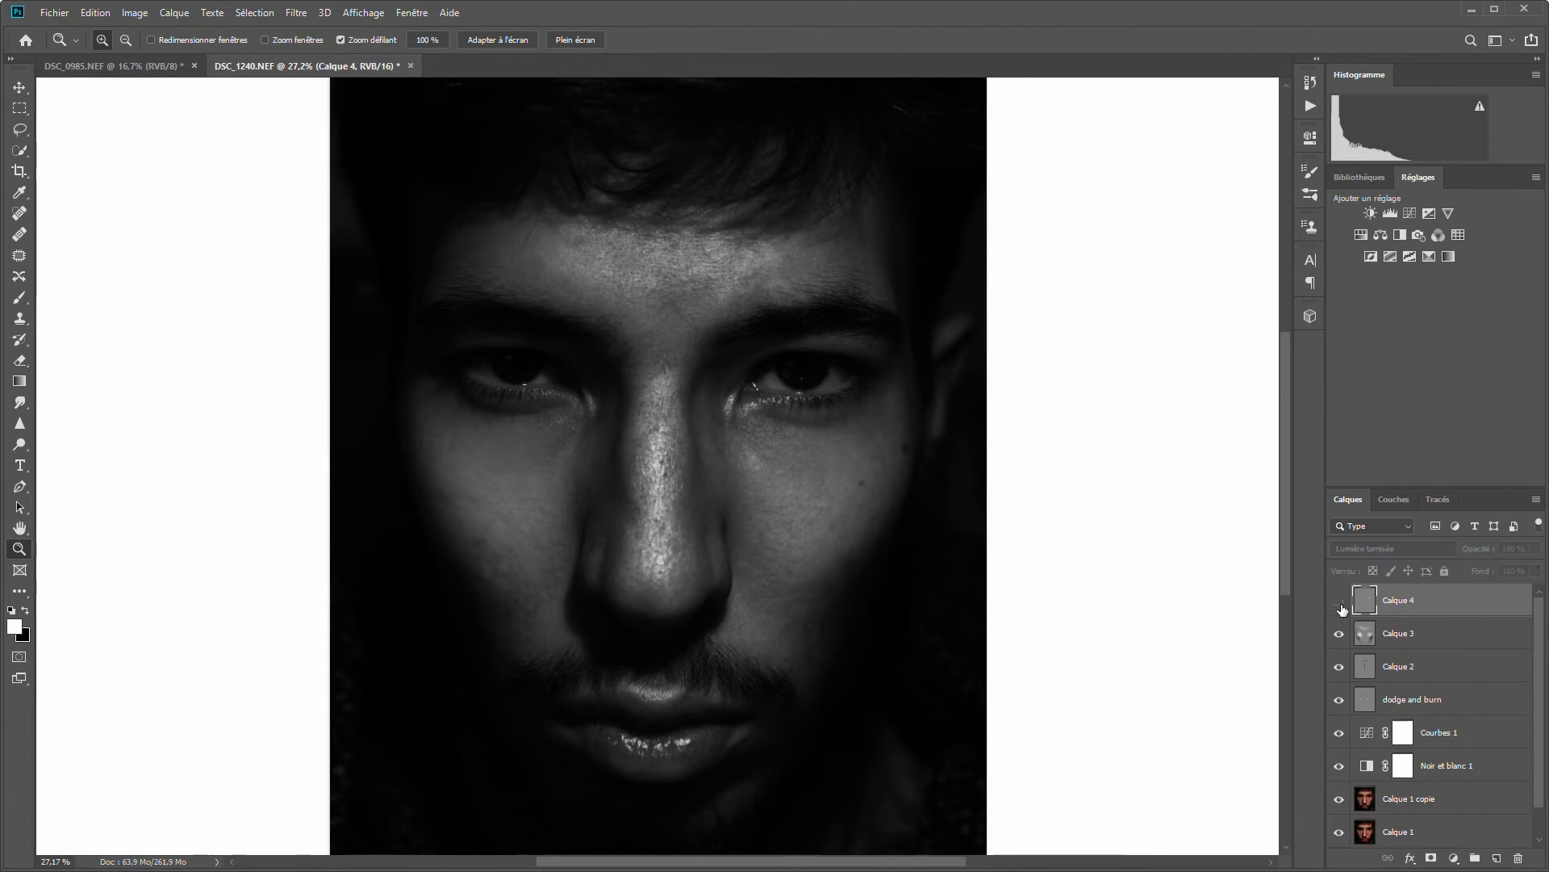
left_click(1340, 602)
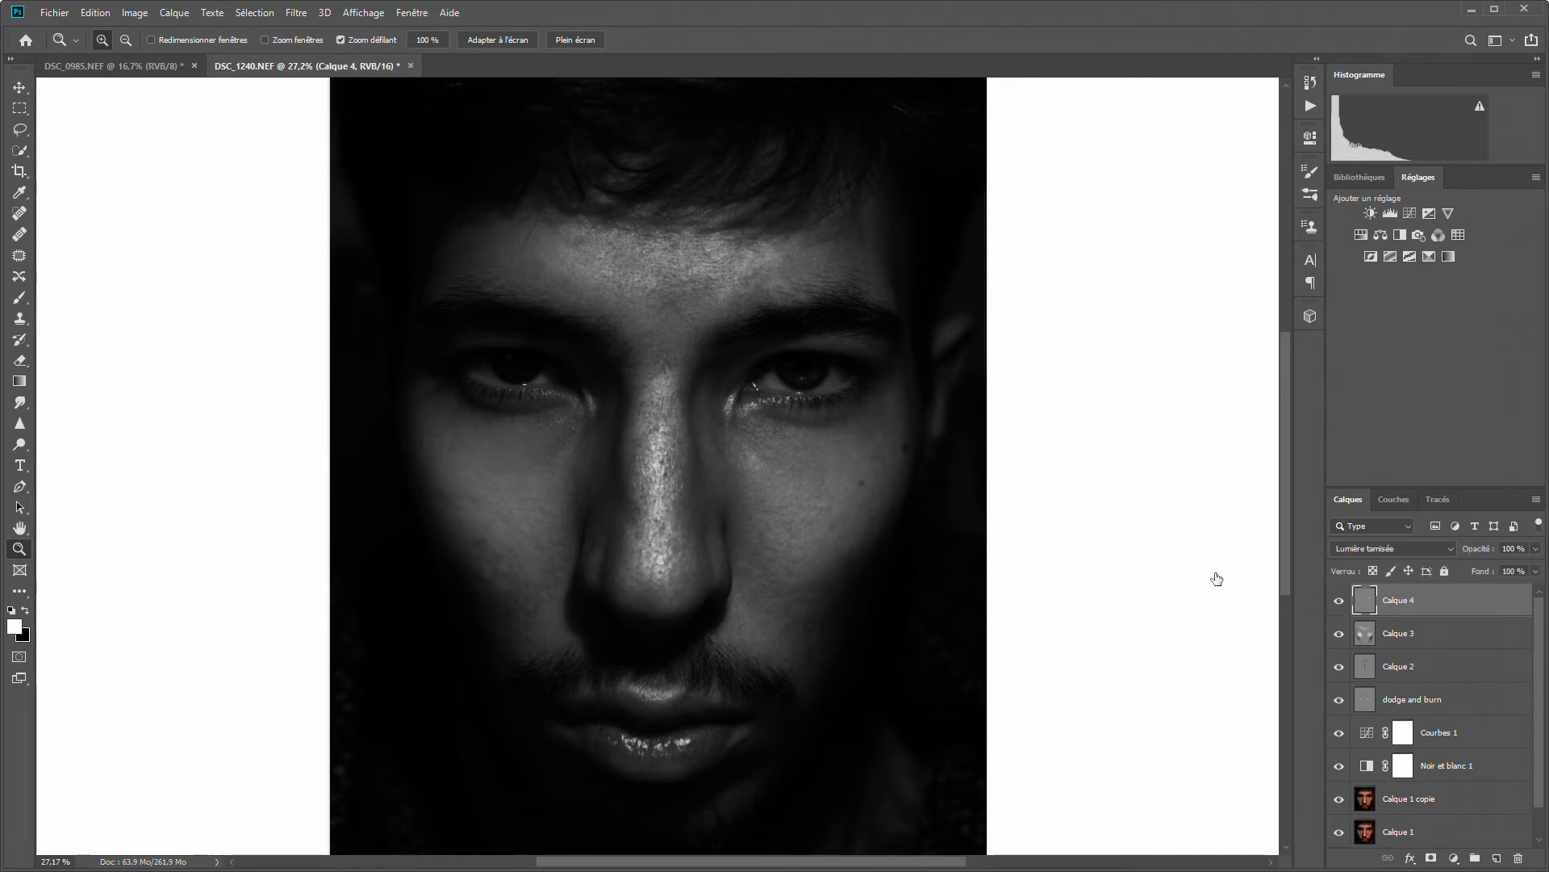
left_click_drag(500, 373, 726, 431)
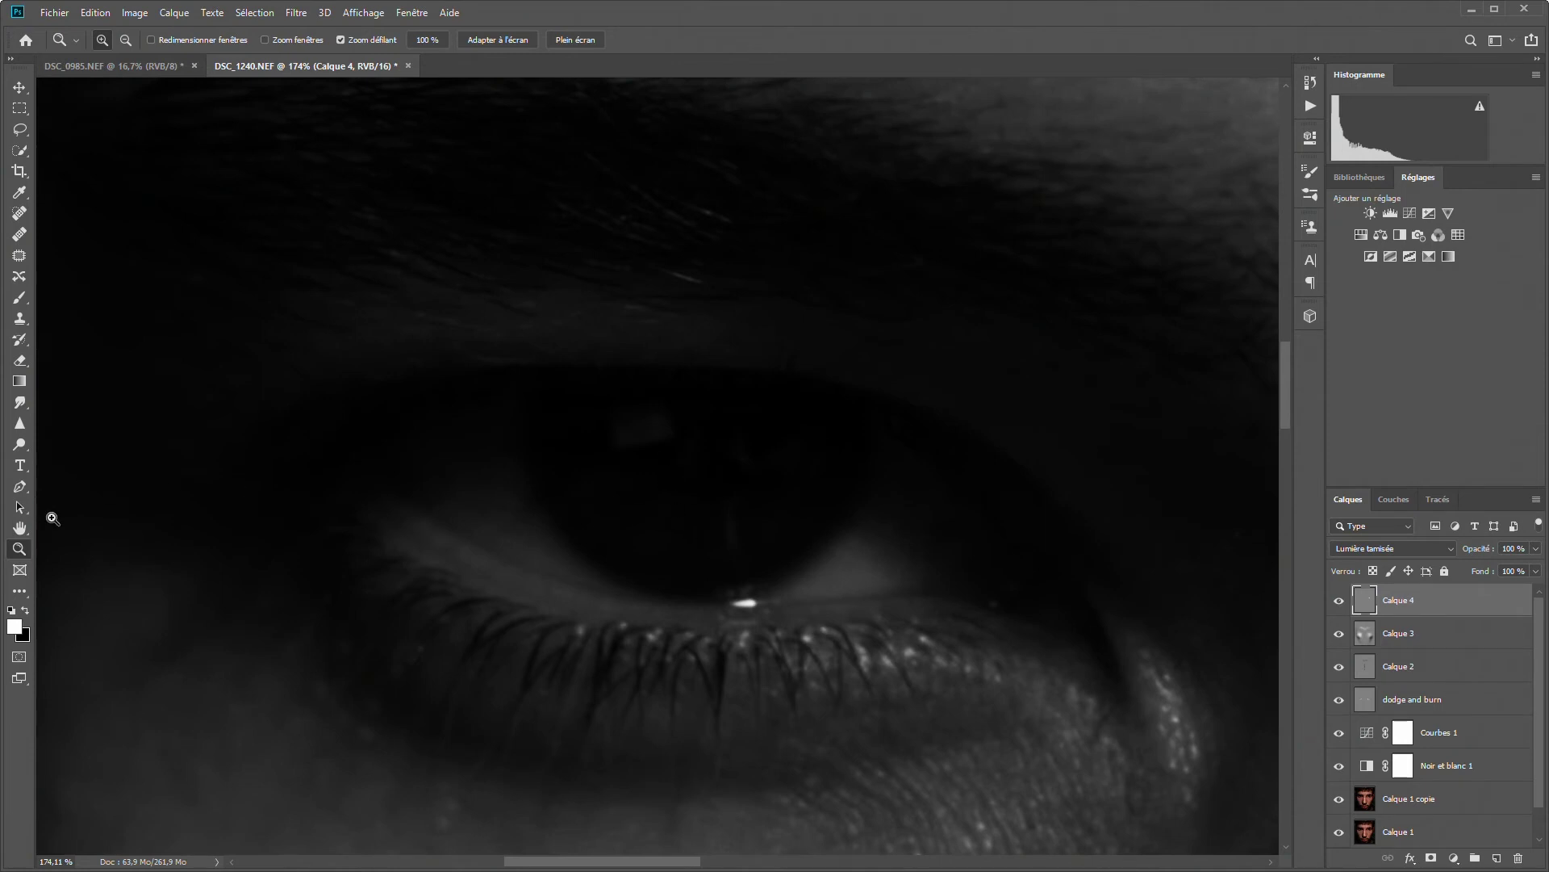
- Brighten the iris and the area under the lower lashes with soft strokes on Calque 4
key("b")
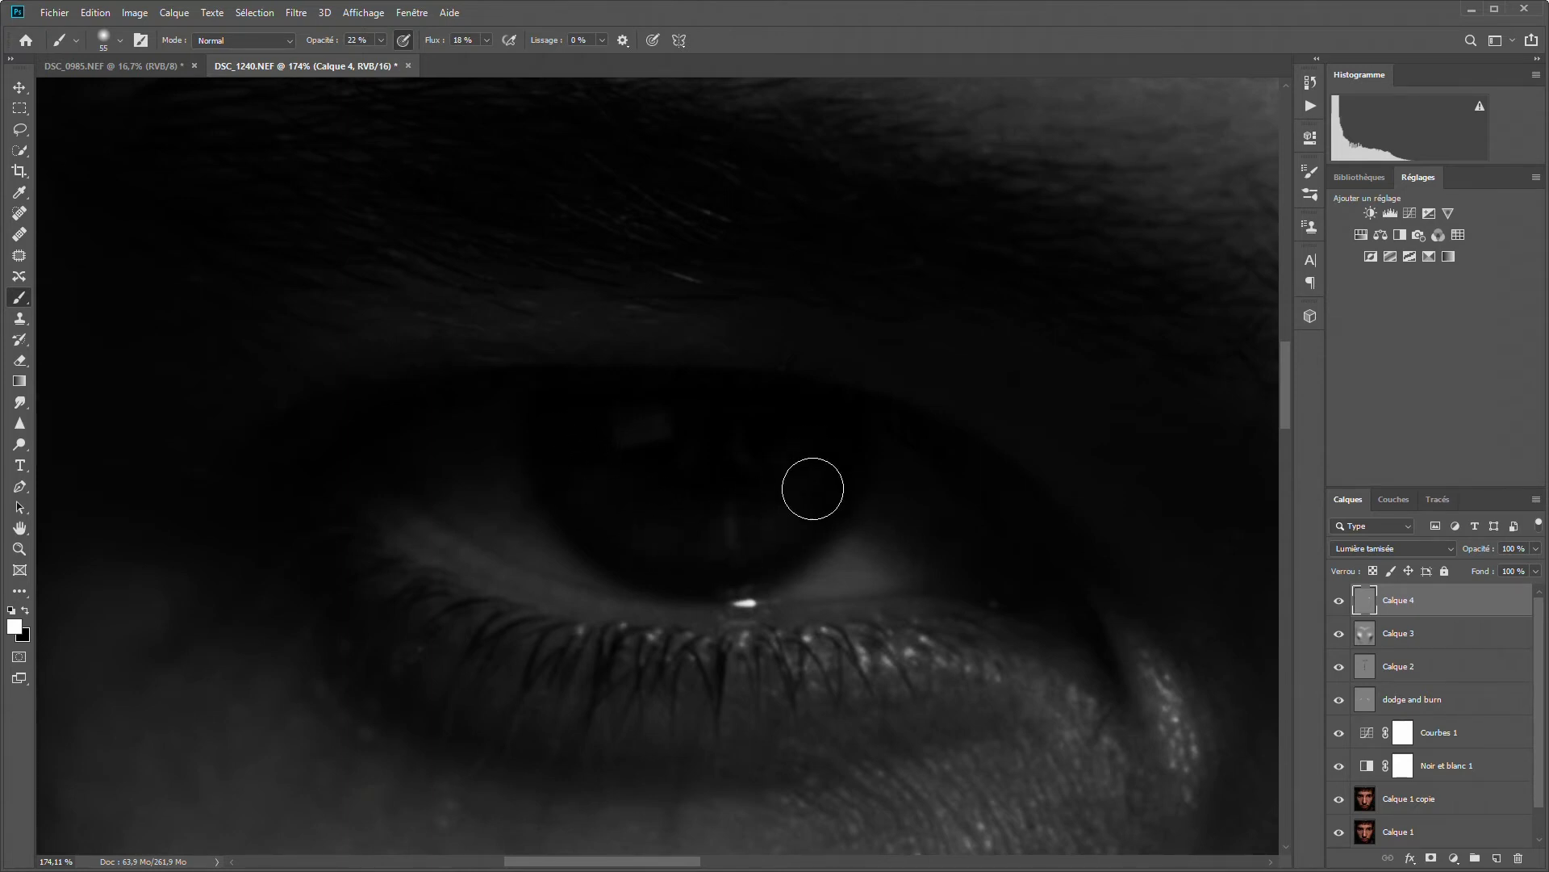
left_click_drag(730, 515, 720, 535)
key("x")
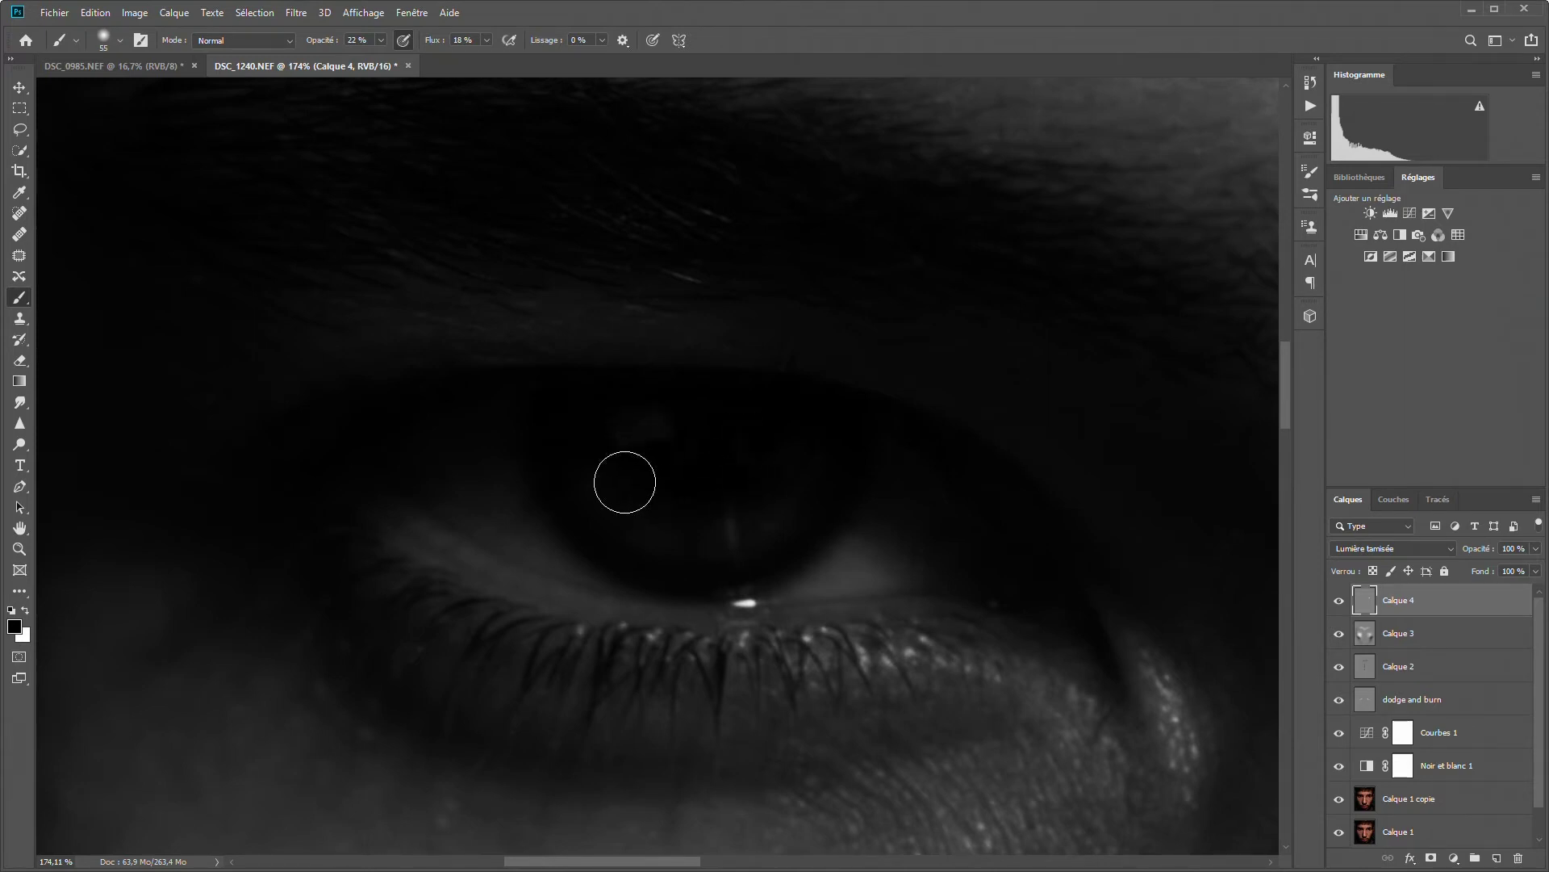
key("x")
left_click_drag(868, 642, 876, 642)
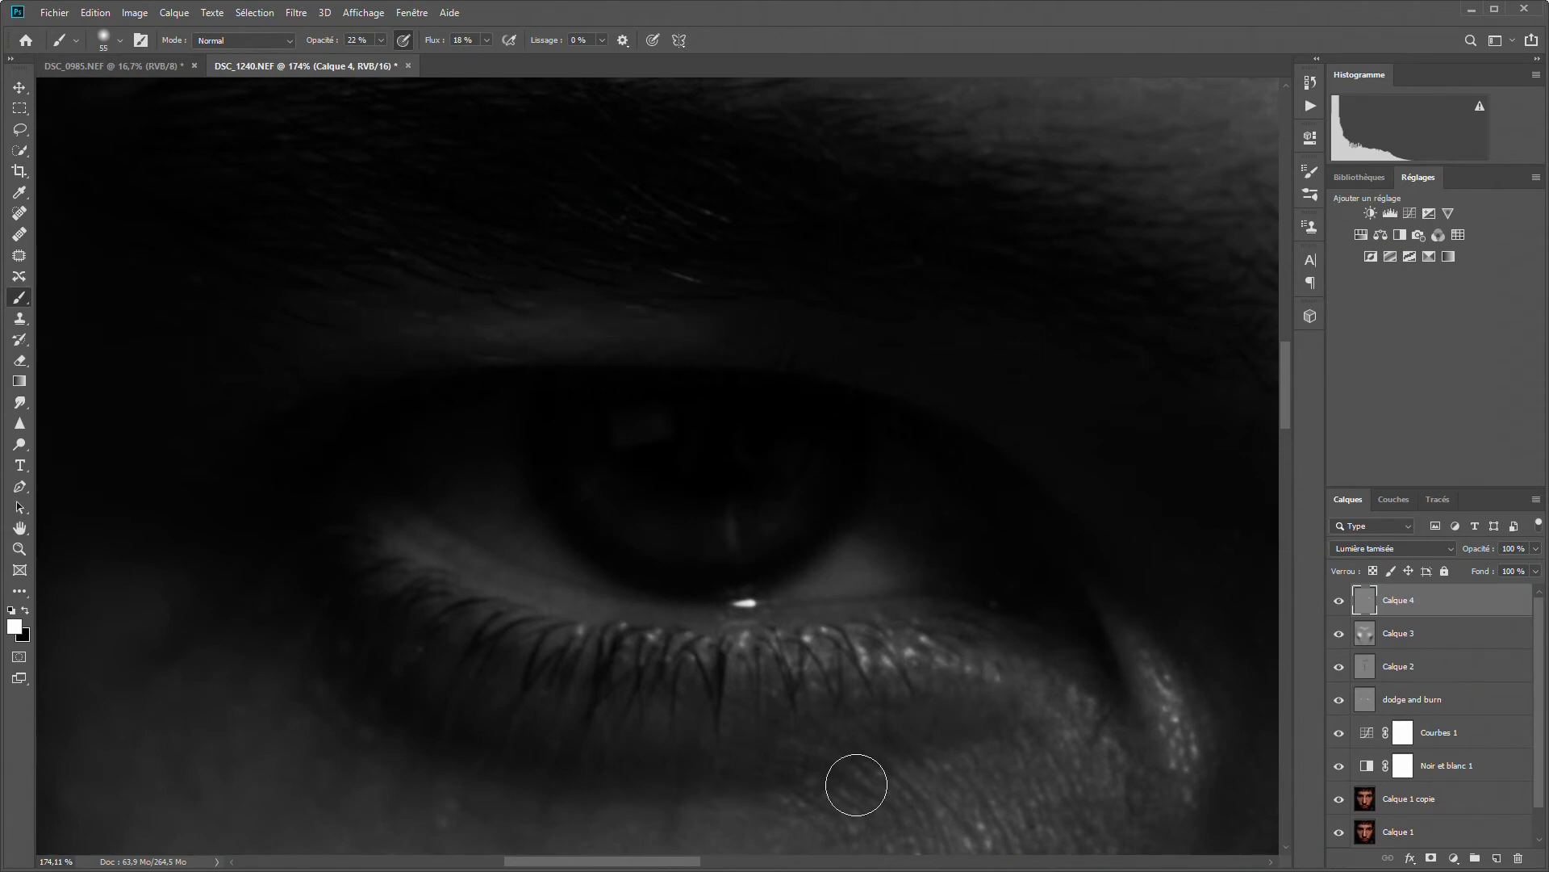
- Lighten the other eye's lower eyelid and the brow area above the eye with white
left_click_drag(654, 862, 958, 840)
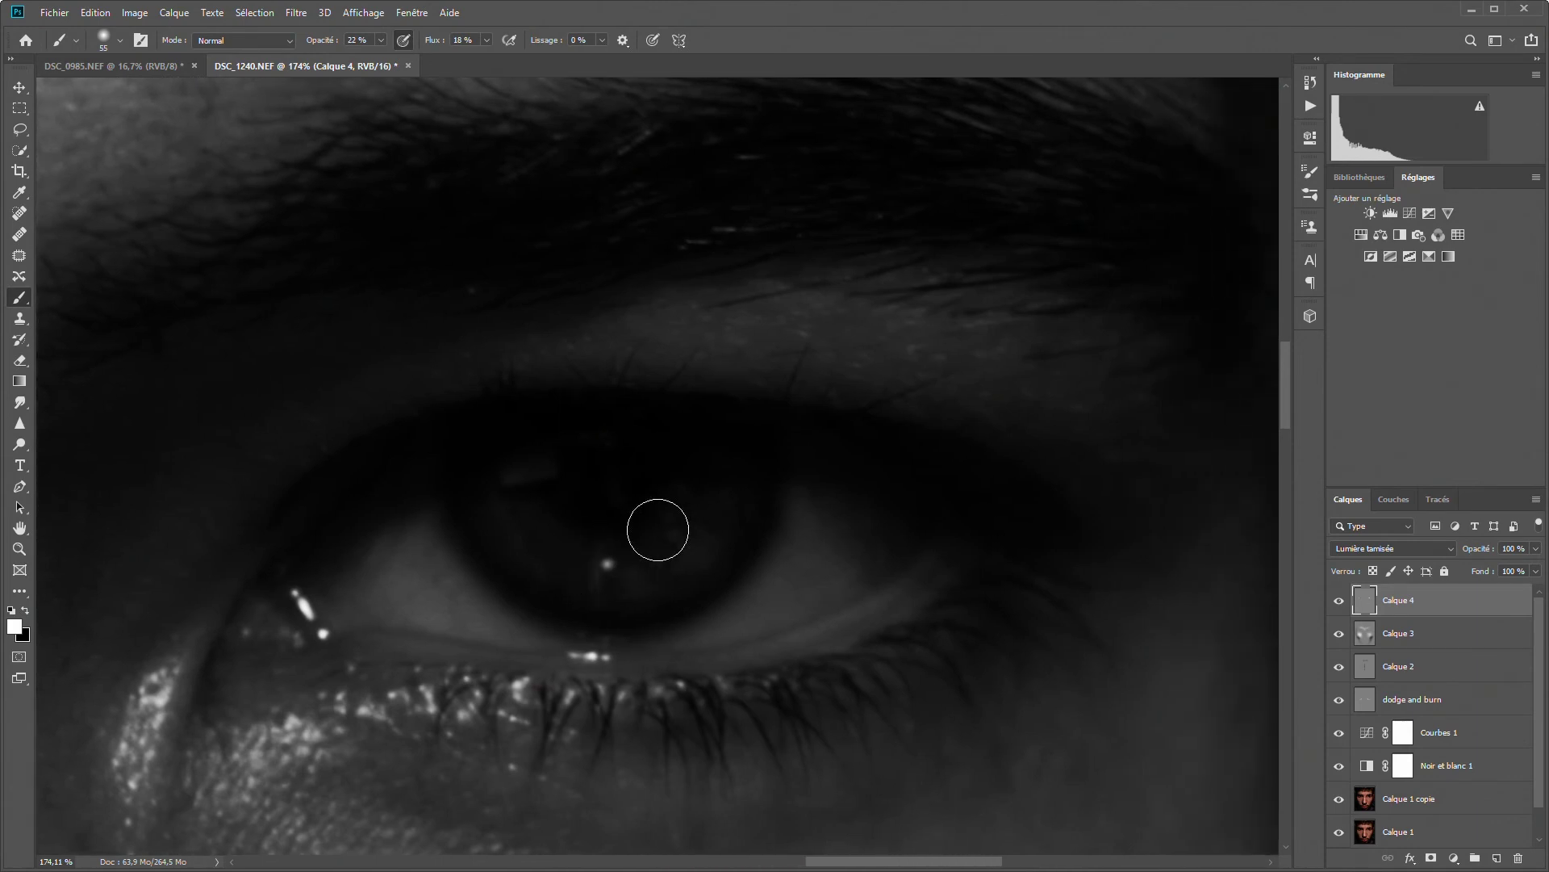
mouse_move(877, 635)
left_mouse_down()
mouse_move(709, 690)
mouse_move(331, 658)
mouse_move(246, 684)
left_mouse_up()
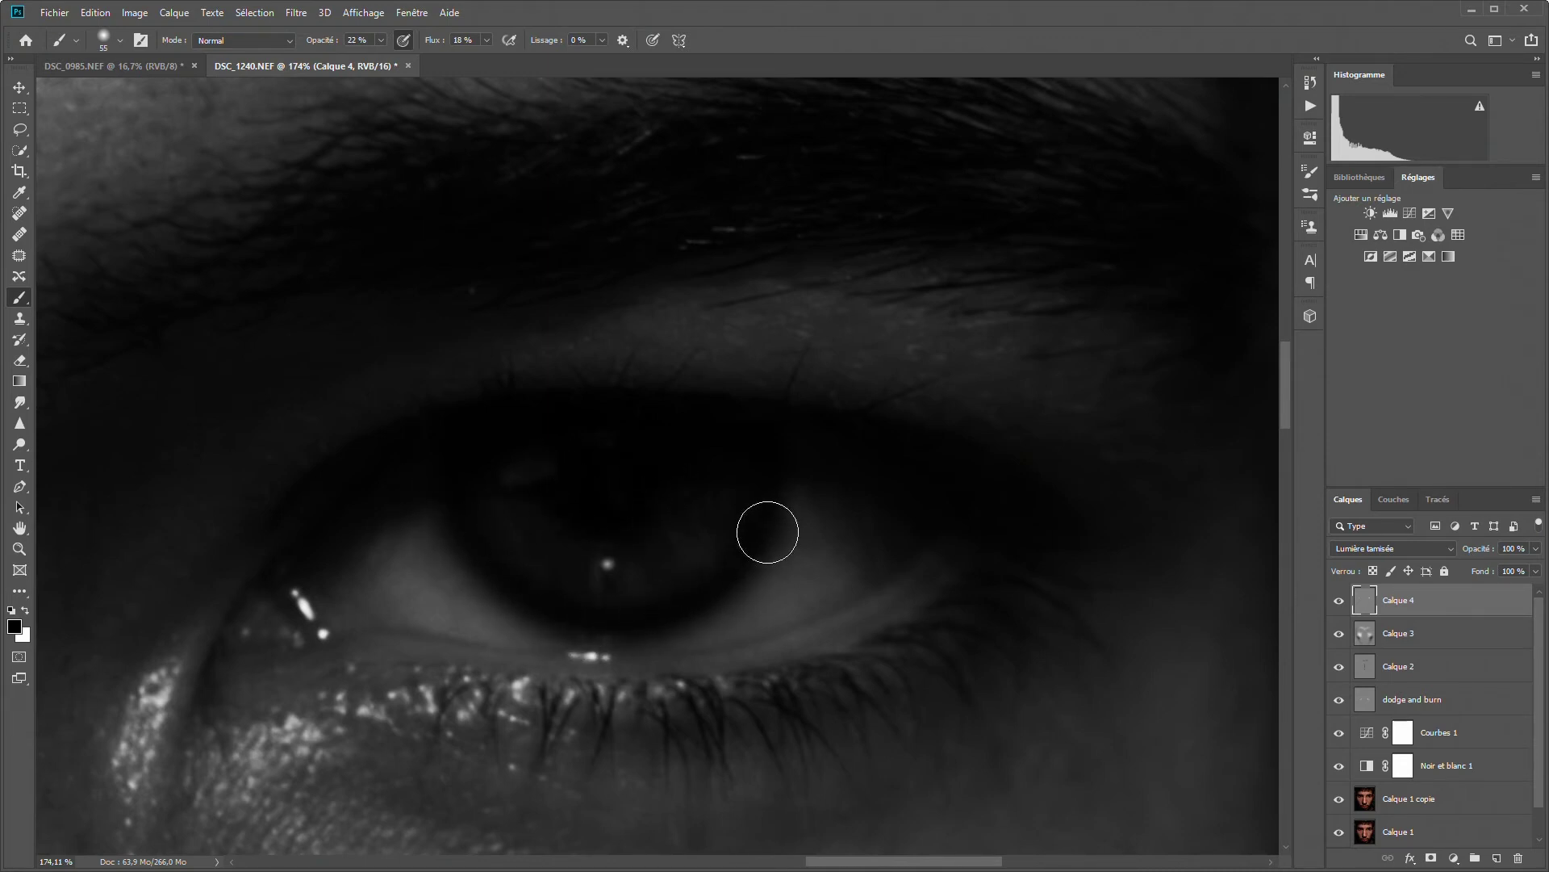
key("x")
key("x")
mouse_move(698, 347)
left_mouse_down()
mouse_move(937, 339)
mouse_move(609, 328)
left_mouse_up()
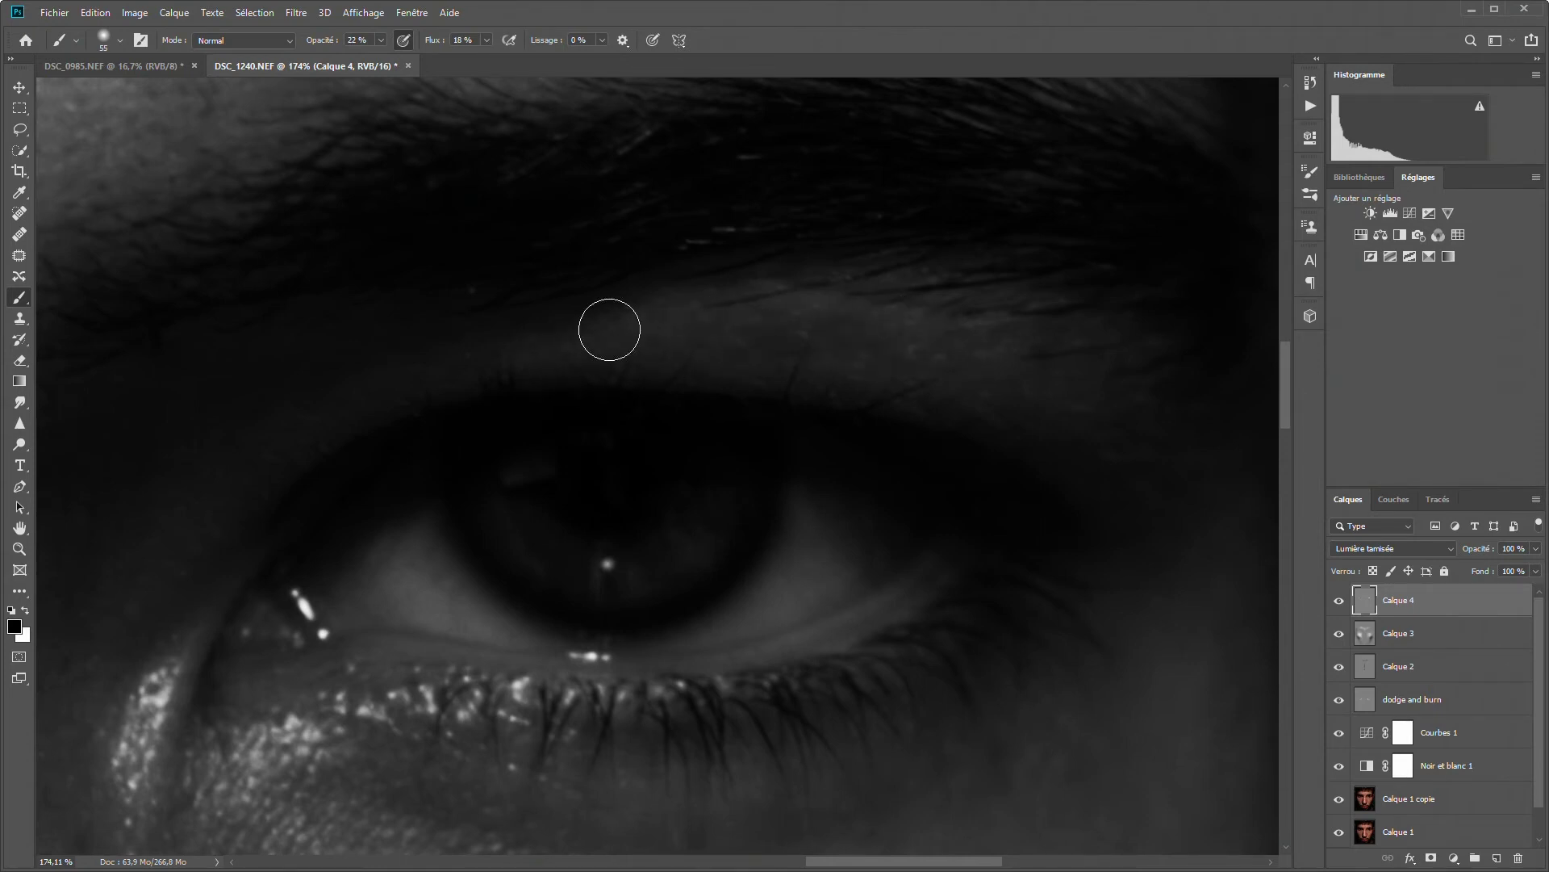
key("z")
mouse_move(403, 575)
left_mouse_down()
mouse_move(336, 564)
mouse_move(255, 589)
left_mouse_up()
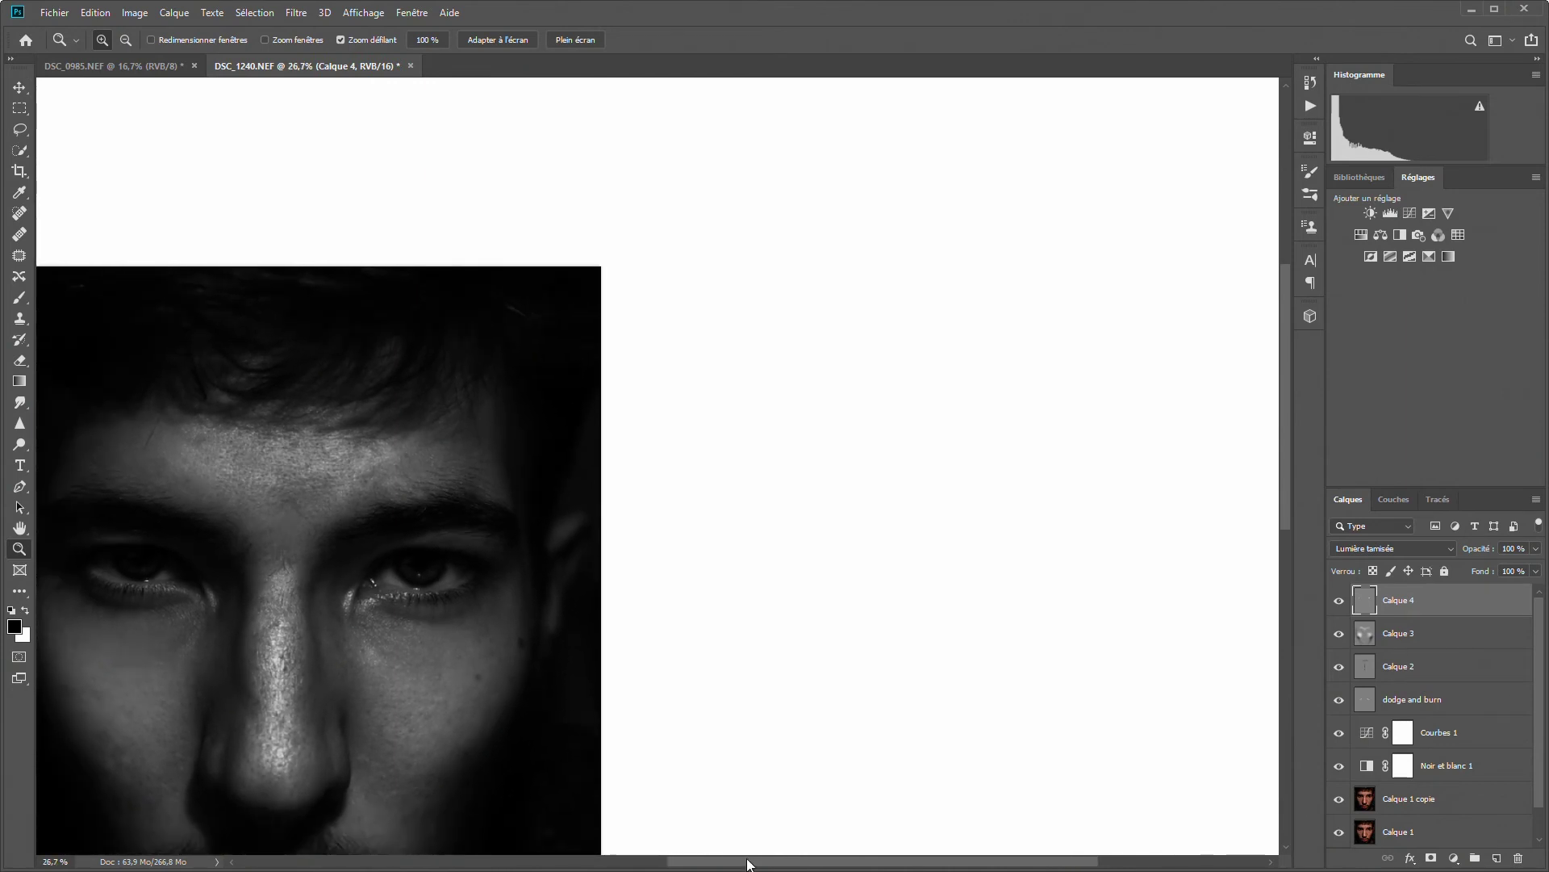
- Hide Courbes 1 and Noir et blanc 1 to restore colour, and set Calque 4 opacity to 45%
left_click_drag(744, 861, 587, 862)
scroll(614, 727, "down", 2)
scroll(686, 686, "down", 2)
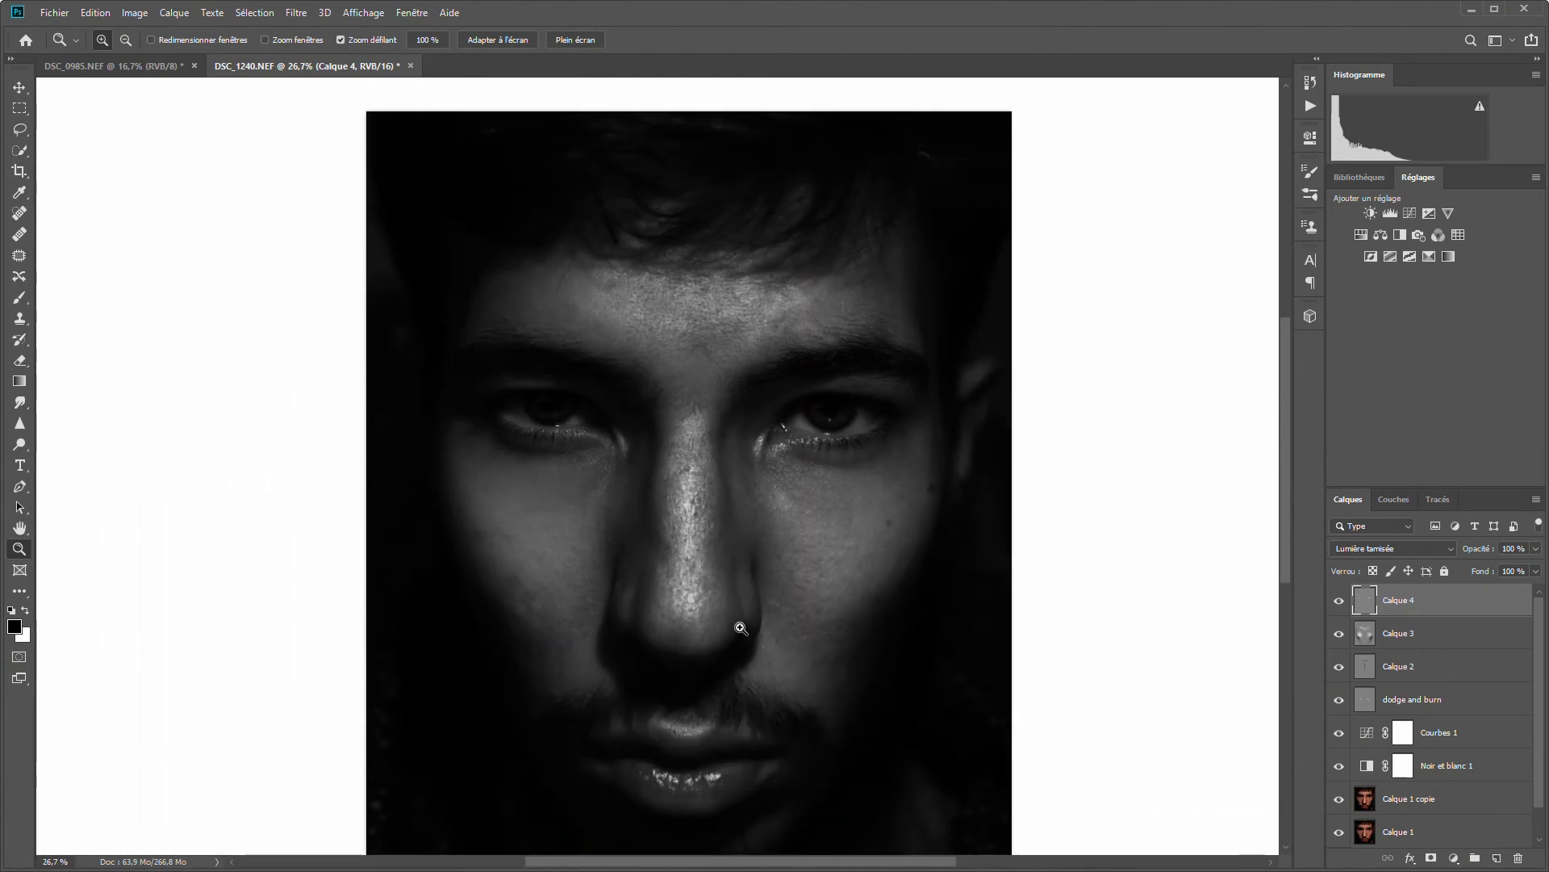
scroll(741, 628, "down", 2)
scroll(742, 626, "up", 1)
scroll(744, 623, "up", 1)
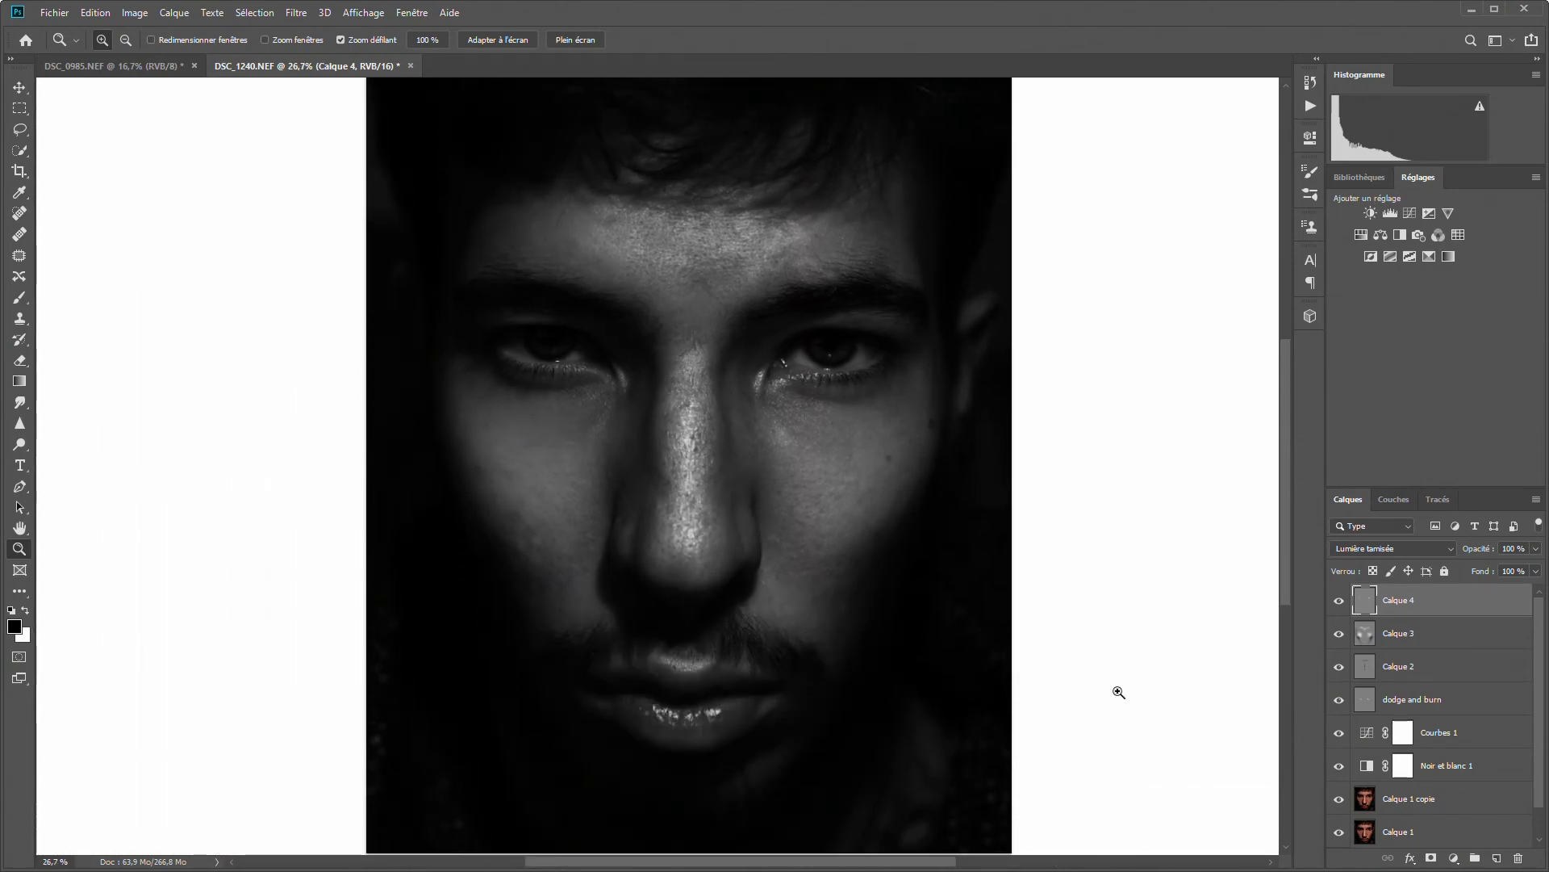
left_click(1339, 733)
left_click(1340, 766)
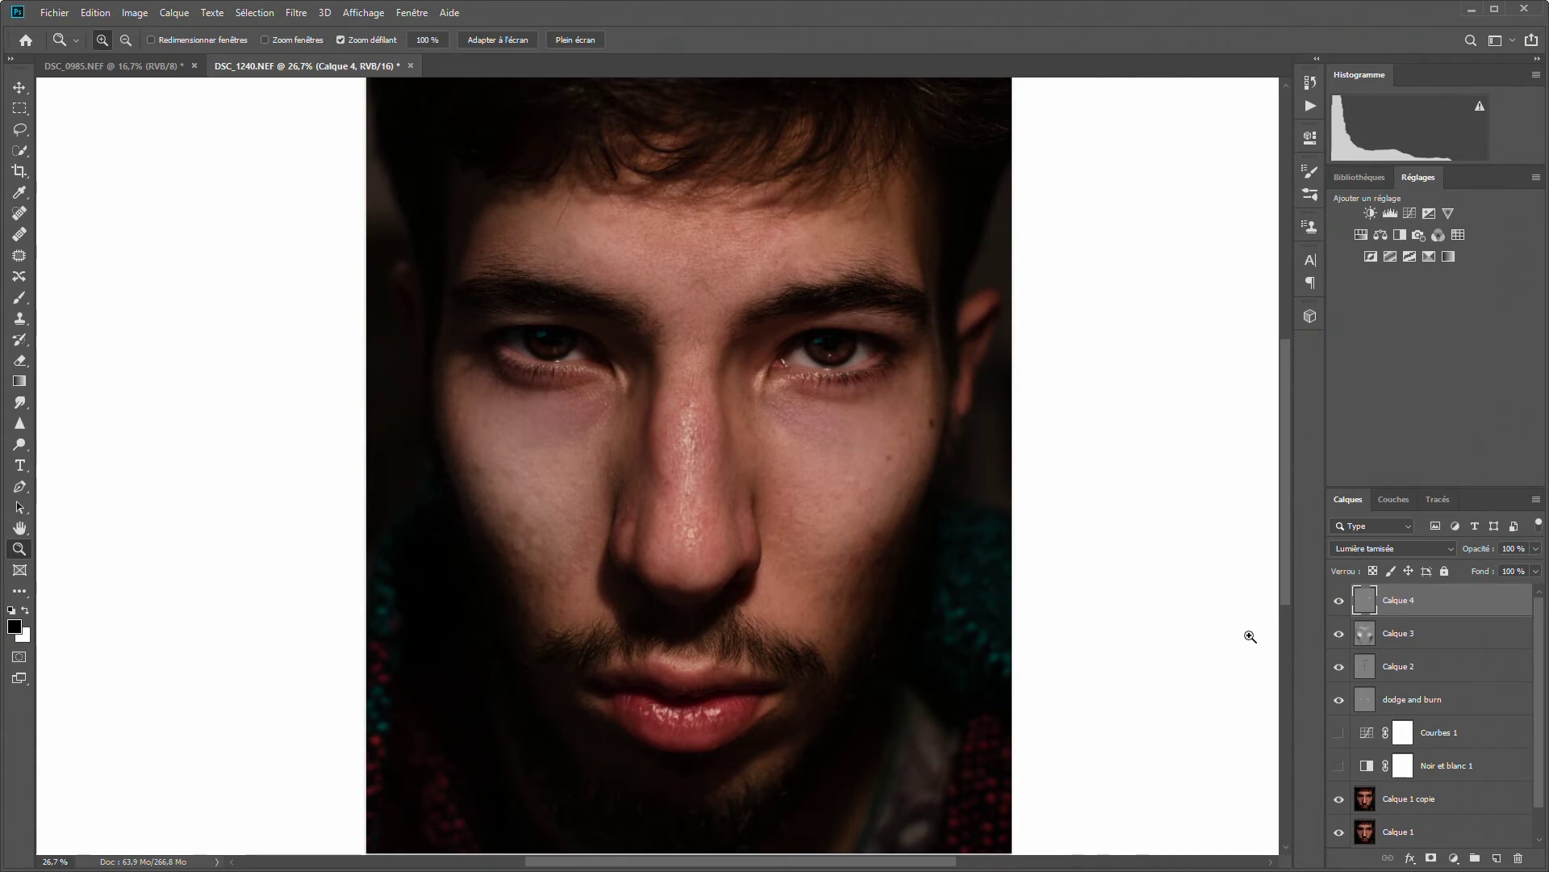
left_click(1536, 549)
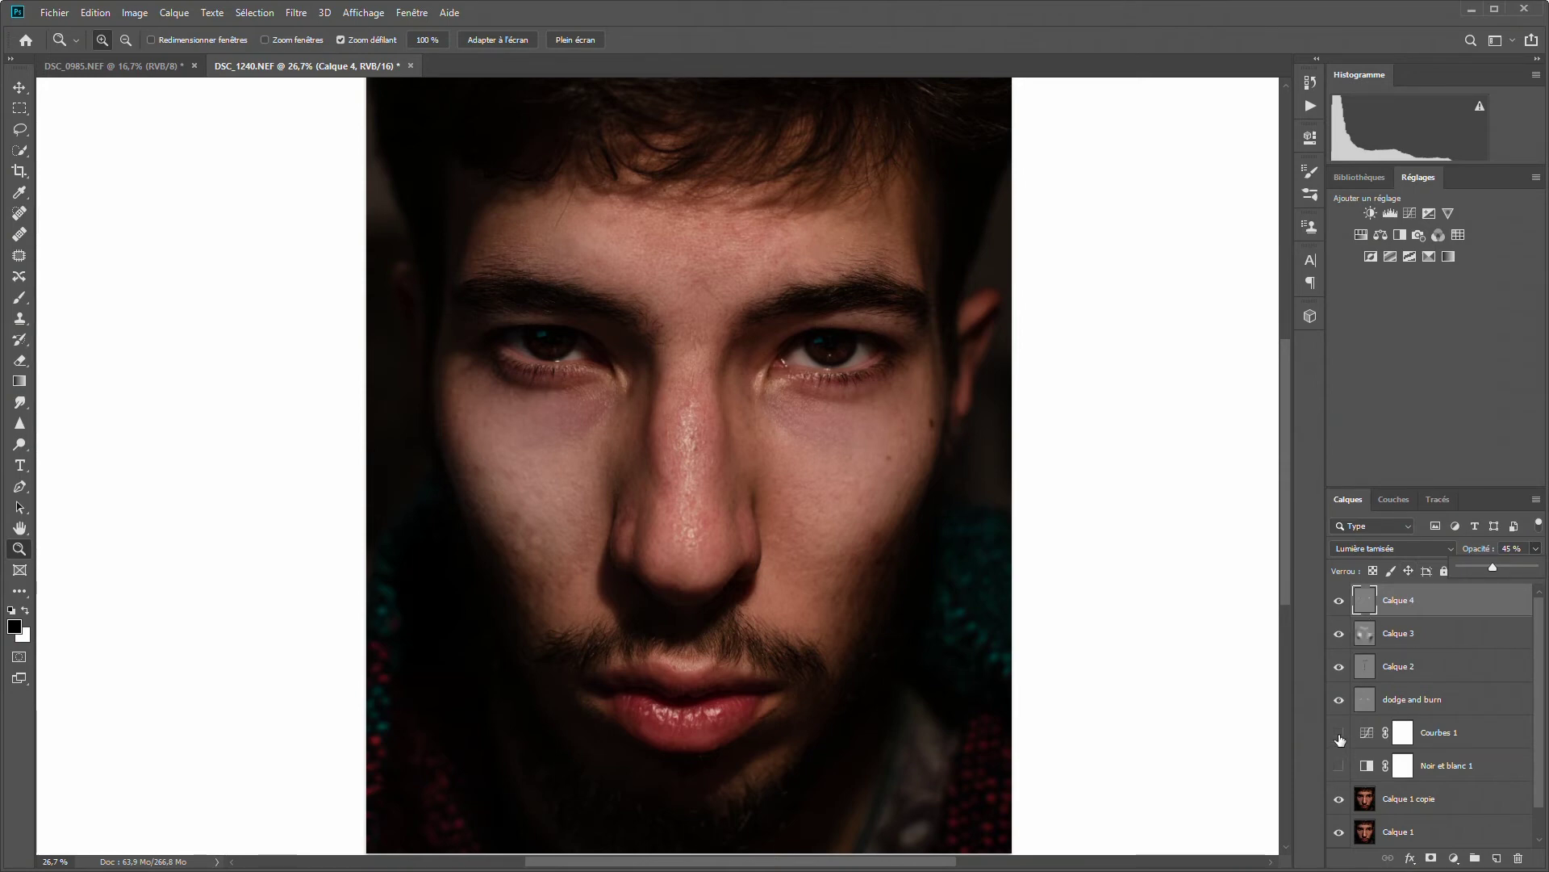
- Toggle Calque 4, Calque 3 and Calque 1 copie off and on to compare before and after
left_click(1341, 601)
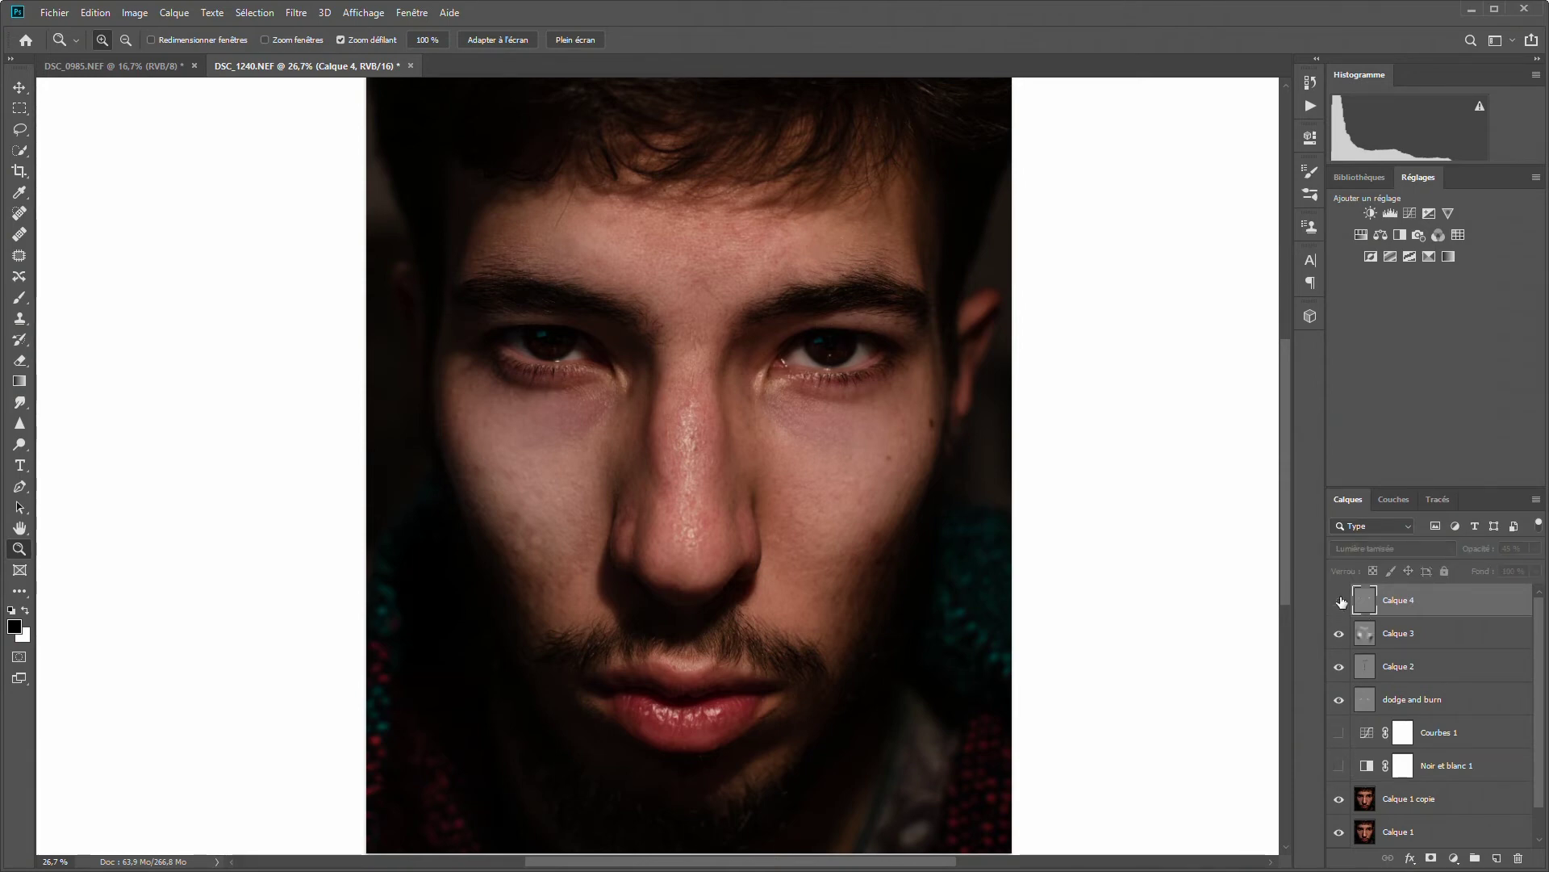
left_click(1340, 602)
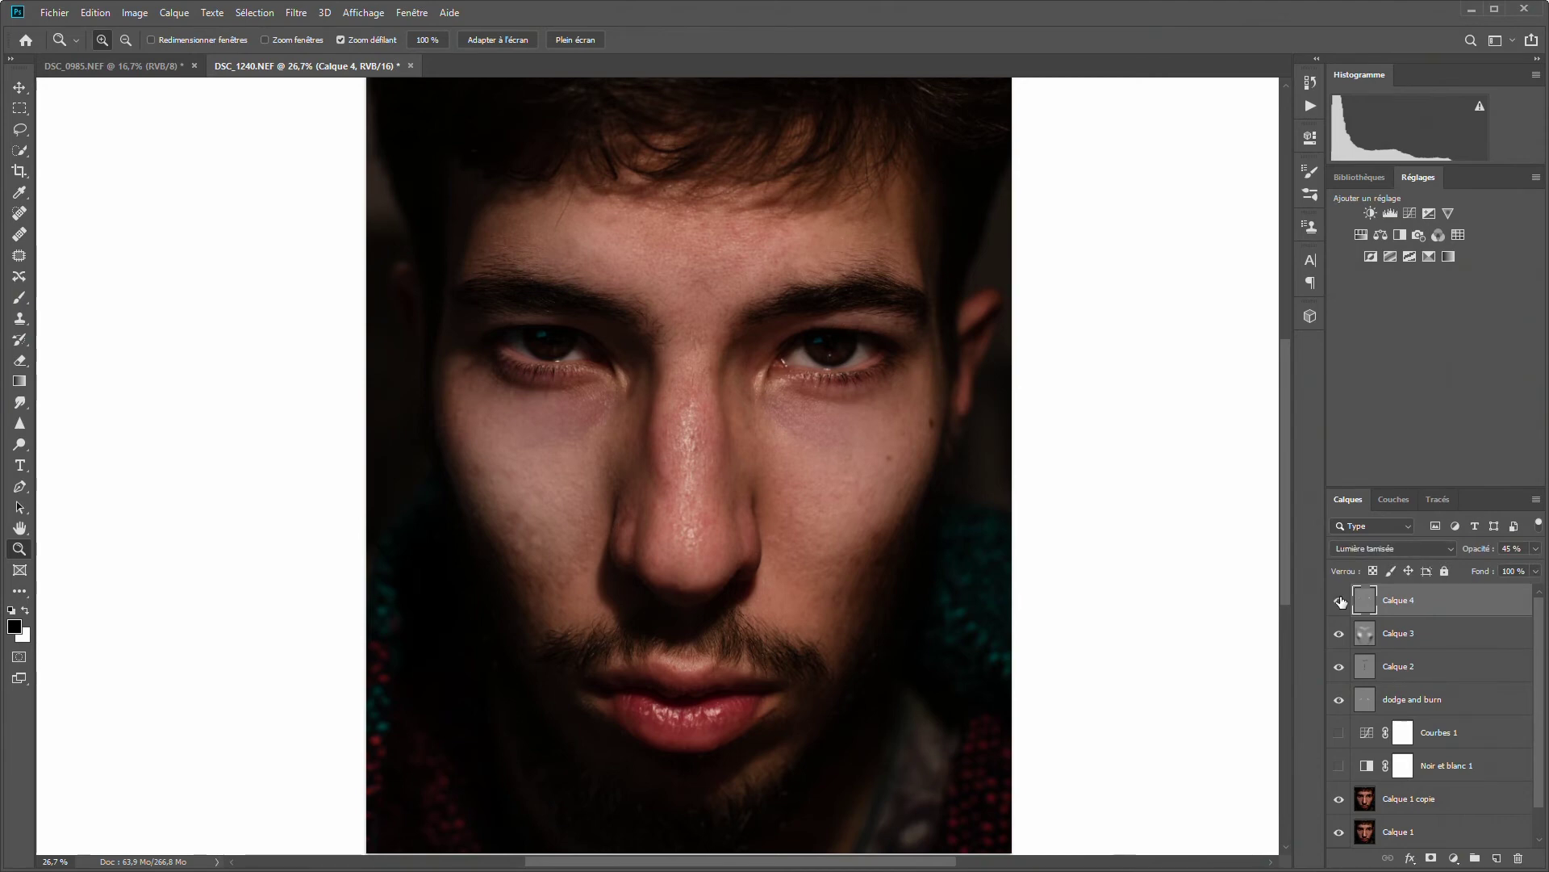
left_click(1340, 636)
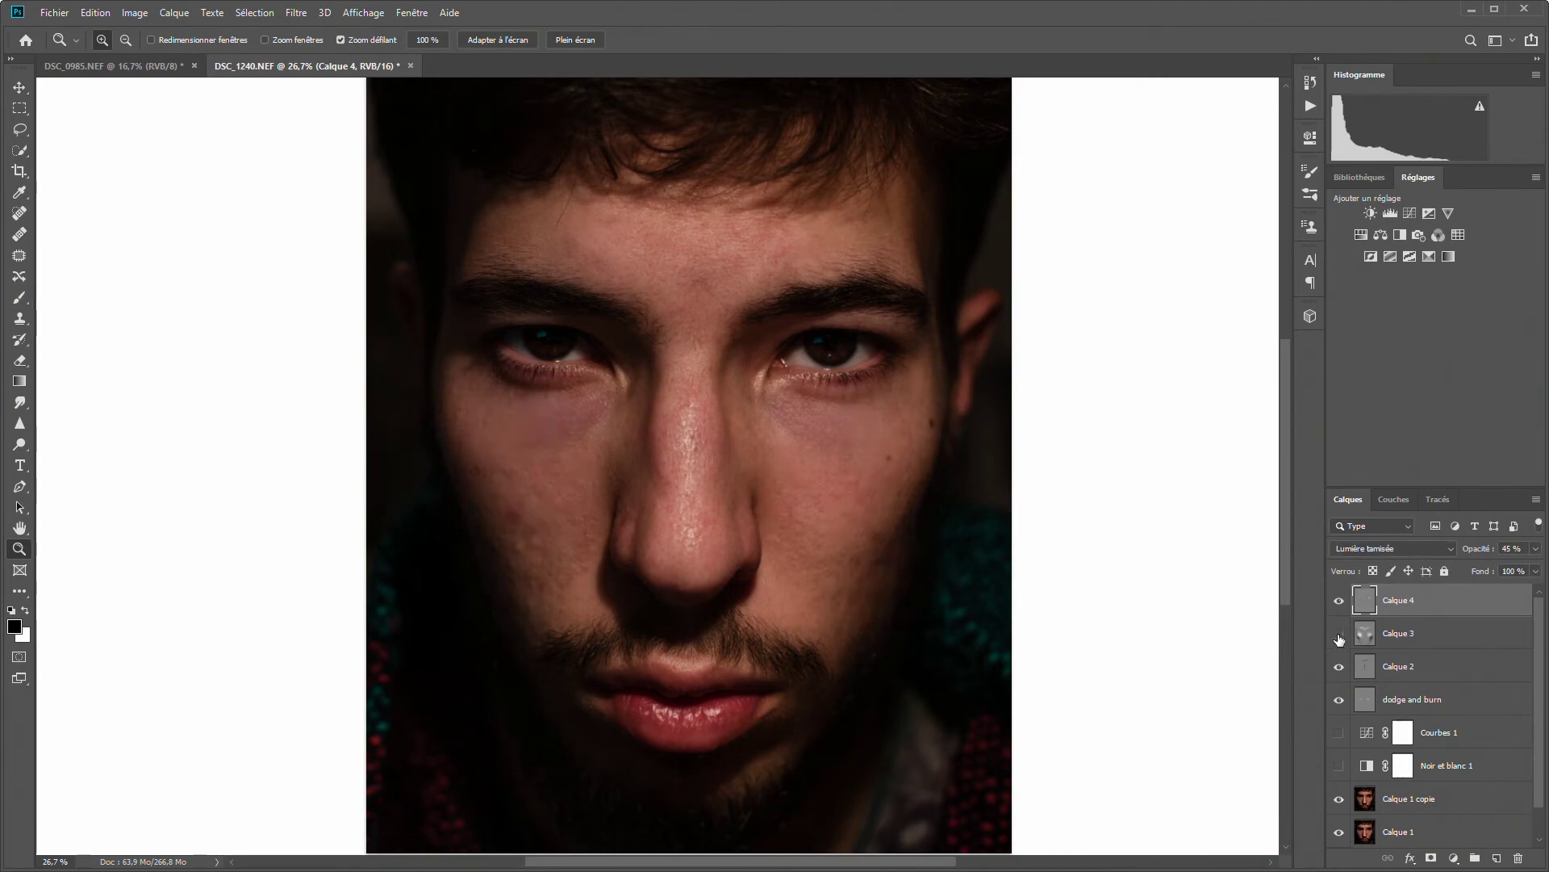
left_click(1340, 637)
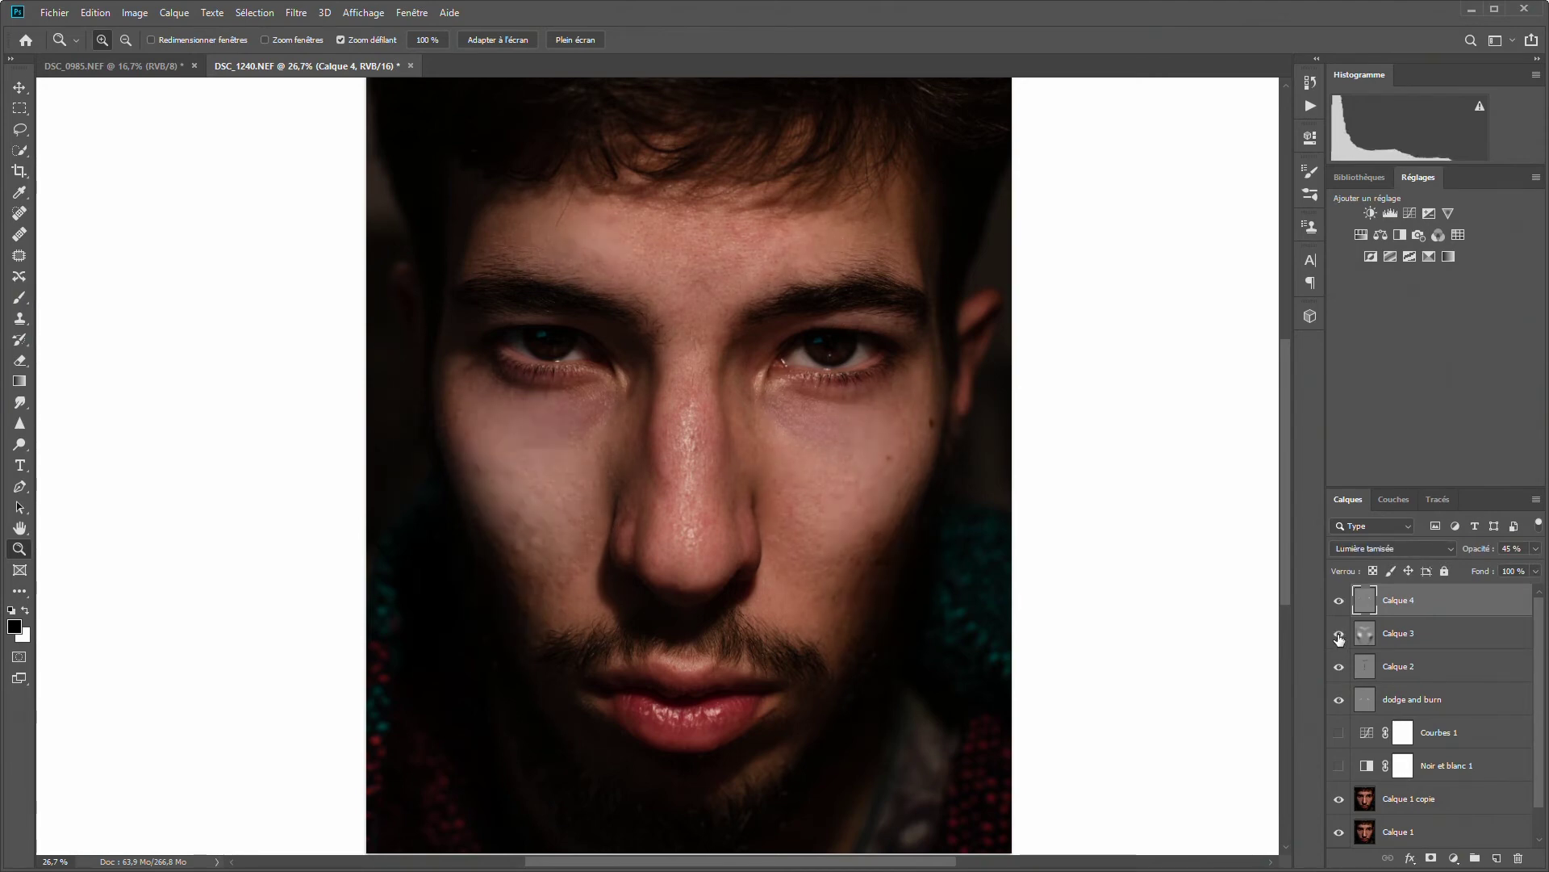
left_click(1340, 800)
left_click(1341, 803)
scroll(1364, 794, "down", 1)
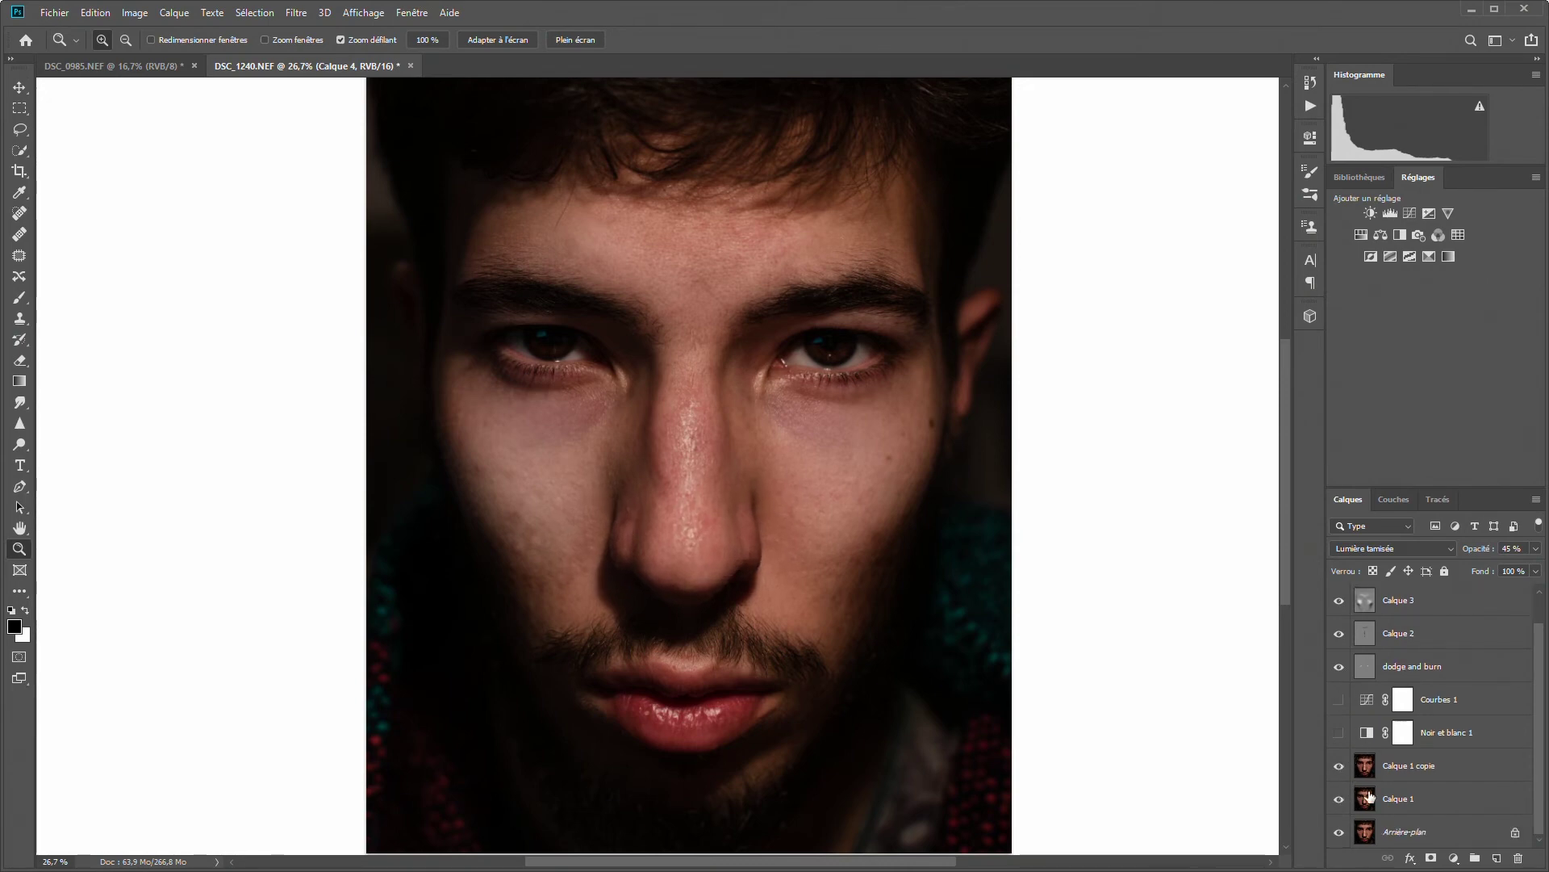
left_click(1339, 769)
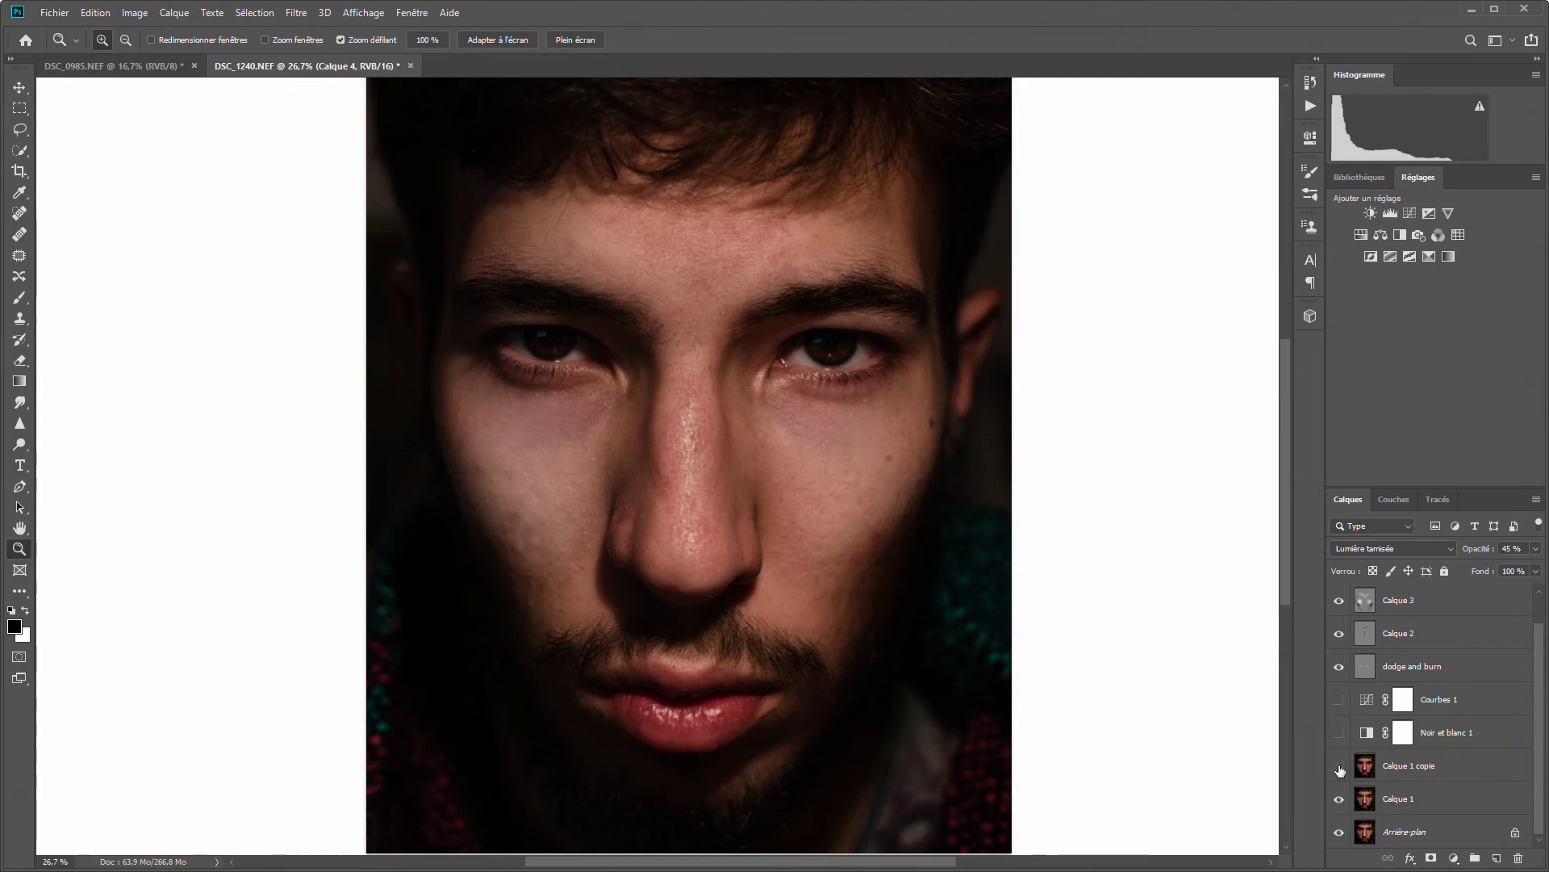
left_click(1340, 766)
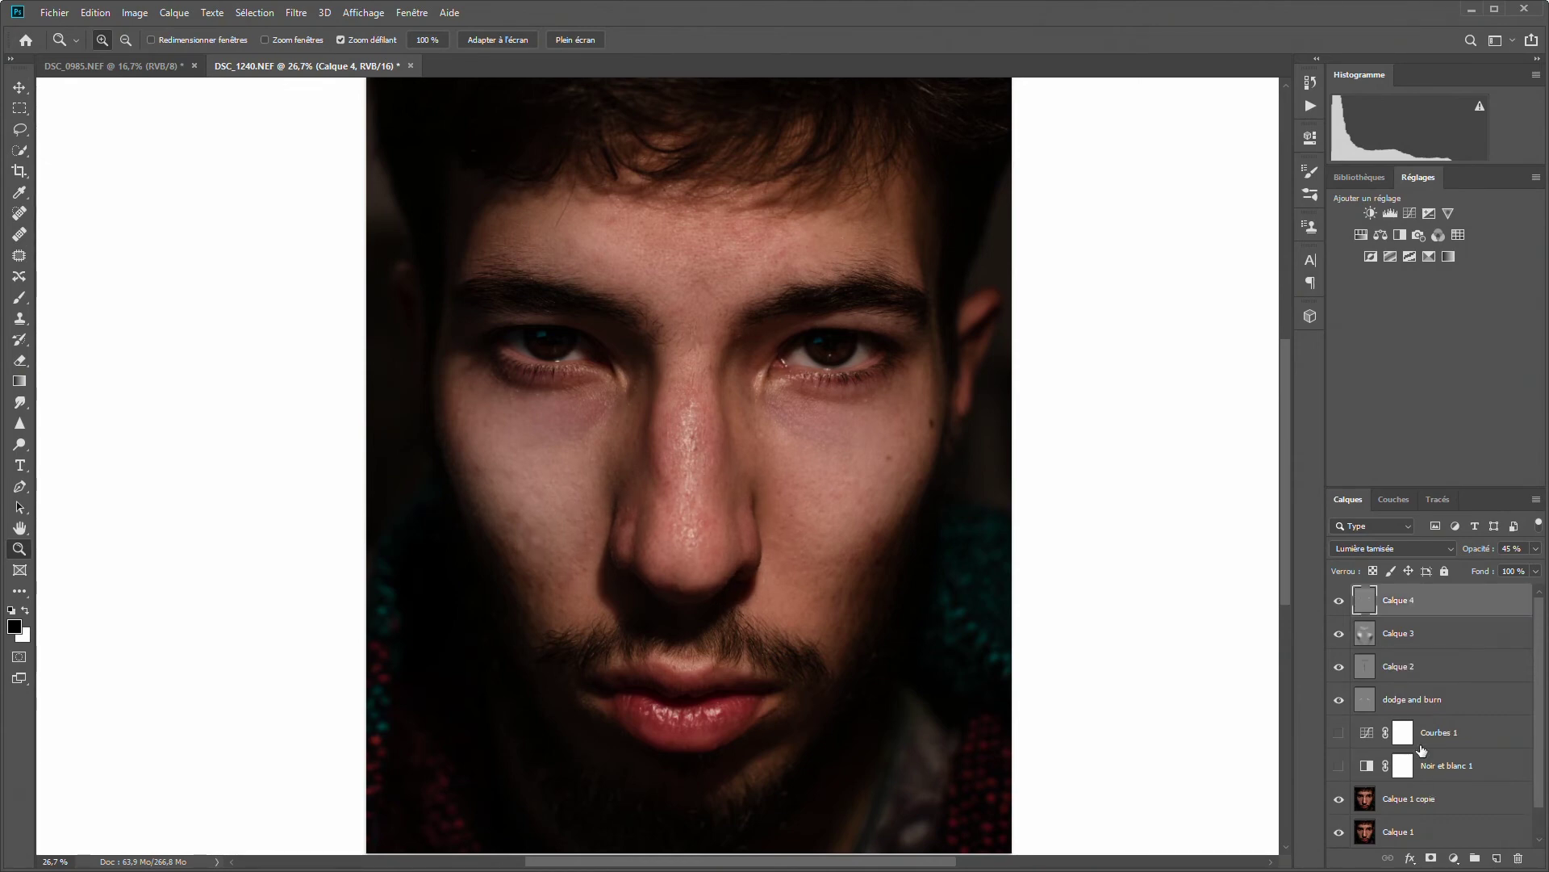